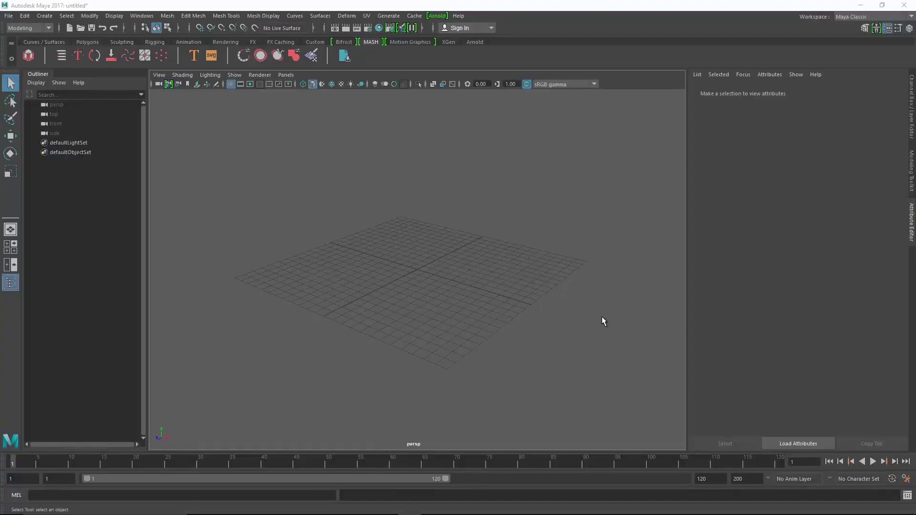
- Add a new camera1 to the scene and show its attributes
click(46, 18)
mouse_move(62, 79)
click(187, 88)
mouse_move(414, 239)
alt+mouse_down()
mouse_move(382, 262)
mouse_move(222, 153)
alt+mouse_up()
key(w)
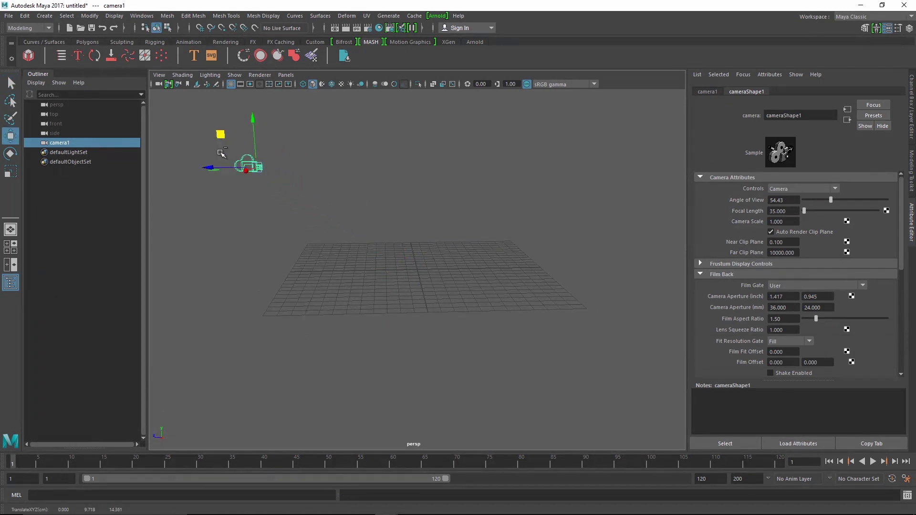
key(ctrl+a)
- Turn on Display Frustum under camera1's Frustum Display Controls
key(ctrl+a)
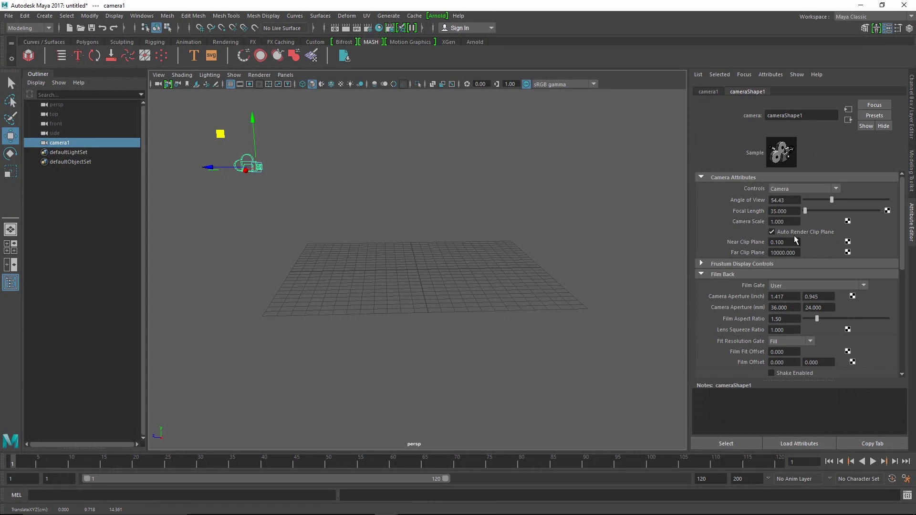
click(788, 264)
click(790, 292)
mouse_move(458, 201)
alt+mouse_down()
mouse_move(450, 214)
mouse_move(458, 215)
alt+mouse_up()
key(q)
key(ctrl+a)
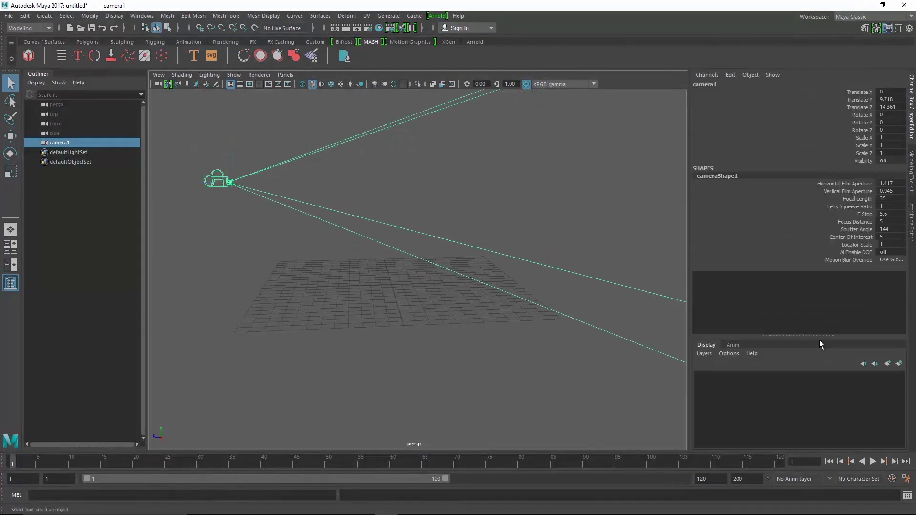
- Create a new display layer named Cam holding the camera
click(898, 366)
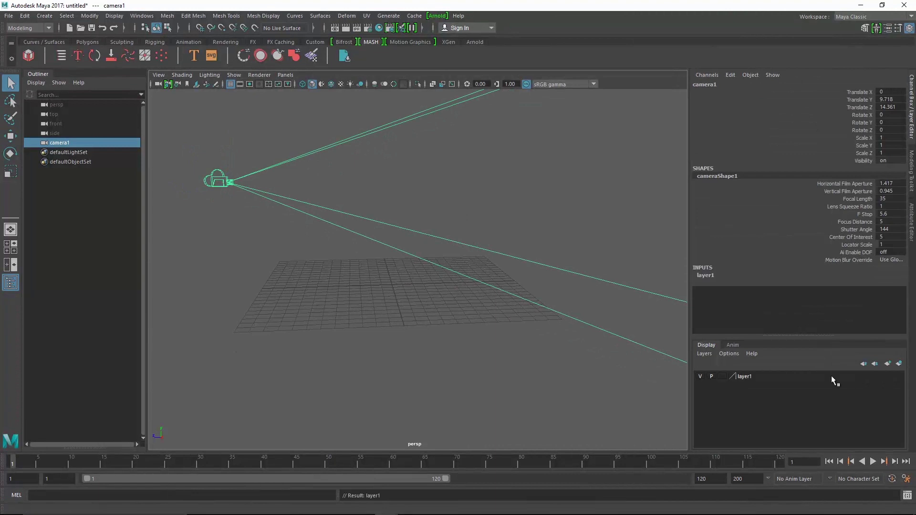
double_click(750, 378)
text(Cam)
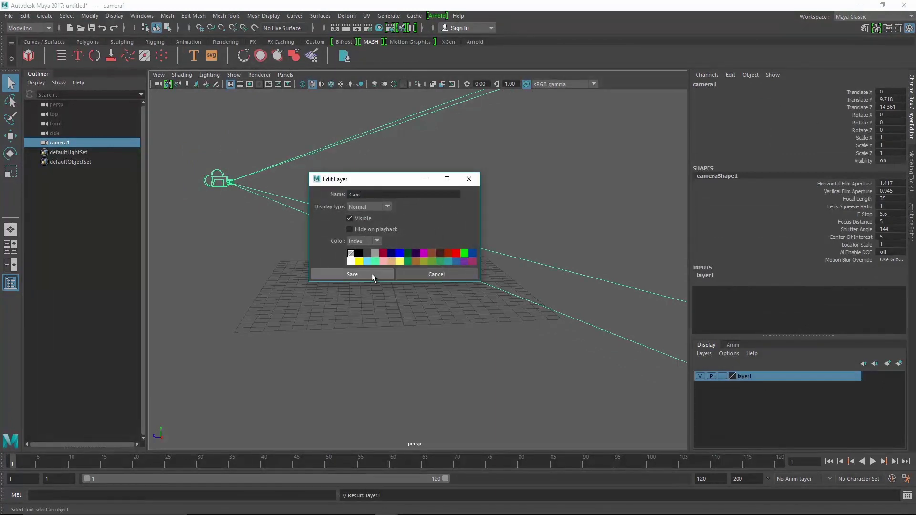
click(372, 274)
mouse_move(371, 299)
alt+mouse_down()
mouse_move(378, 286)
mouse_move(436, 280)
alt+mouse_up()
drag(389, 253, 315, 179)
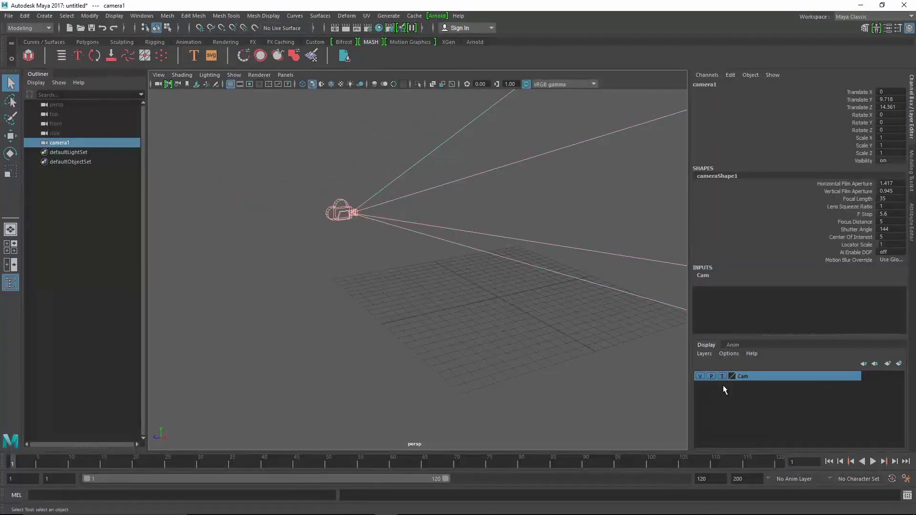
- Set the Cam layer to Reference and key all of camera1's channels
click(357, 250)
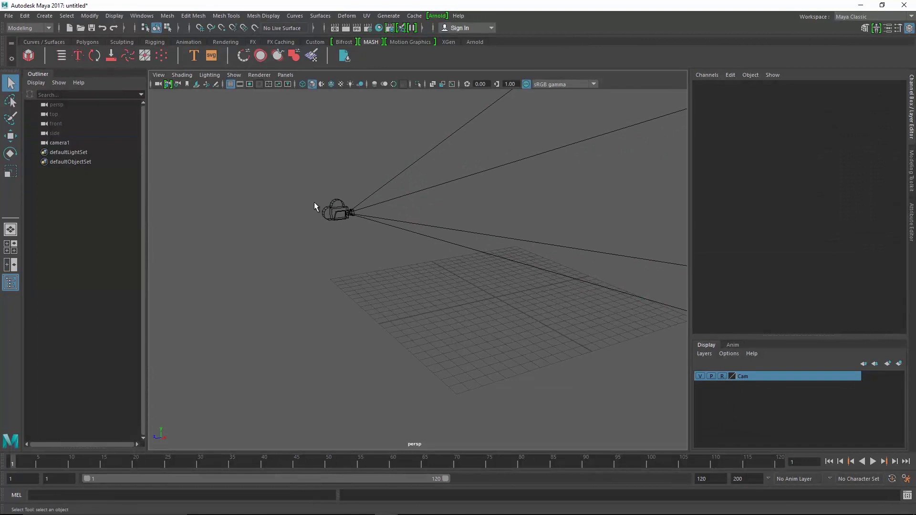
mouse_move(340, 207)
alt+mouse_down()
mouse_move(385, 223)
mouse_move(437, 264)
alt+mouse_up()
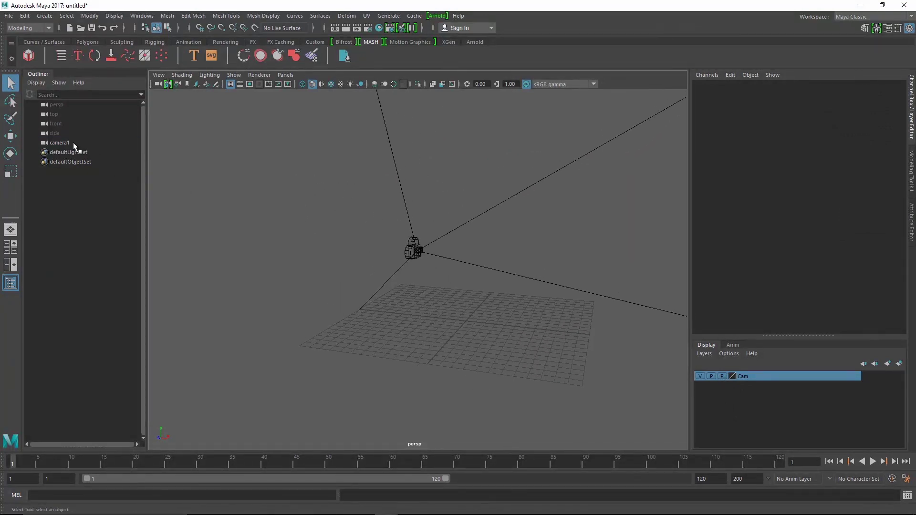
click(73, 143)
alt+drag(383, 252, 363, 295)
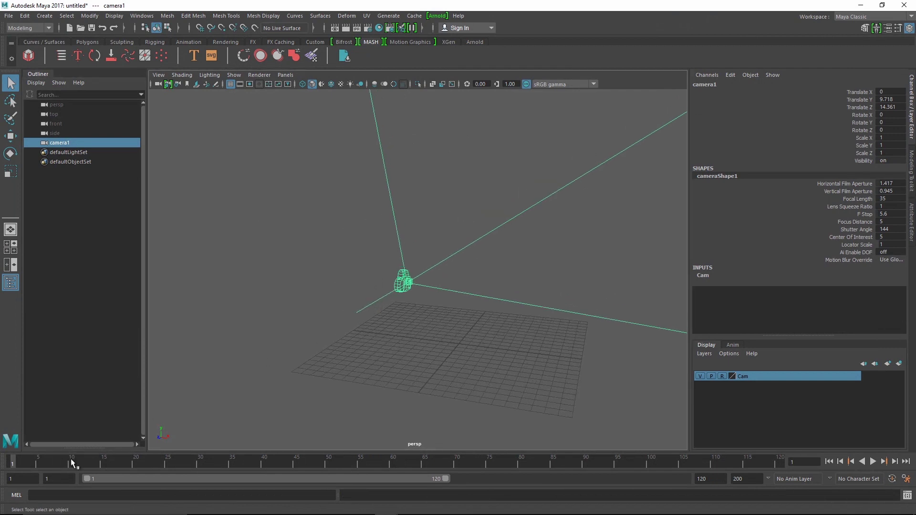
alt+drag(438, 238, 435, 257)
key(s)
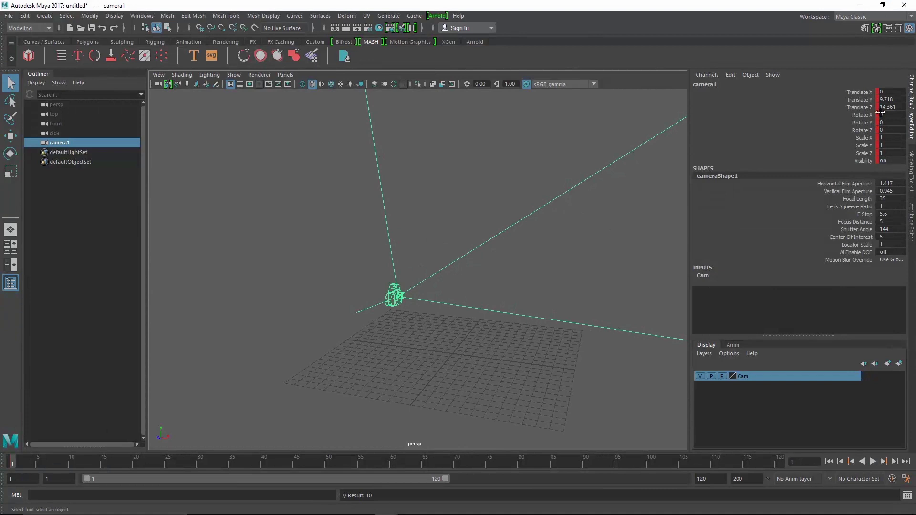
mouse_move(458, 217)
alt+mouse_down()
mouse_move(446, 245)
mouse_move(464, 254)
mouse_move(448, 260)
mouse_move(440, 246)
alt+mouse_up()
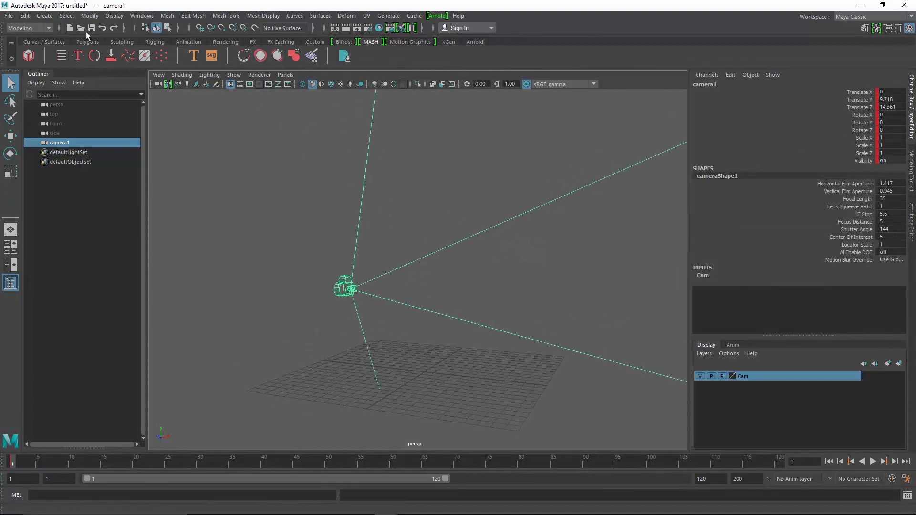
- Switch to the FX menu set and reset the Create Emitter options
click(48, 18)
mouse_move(141, 16)
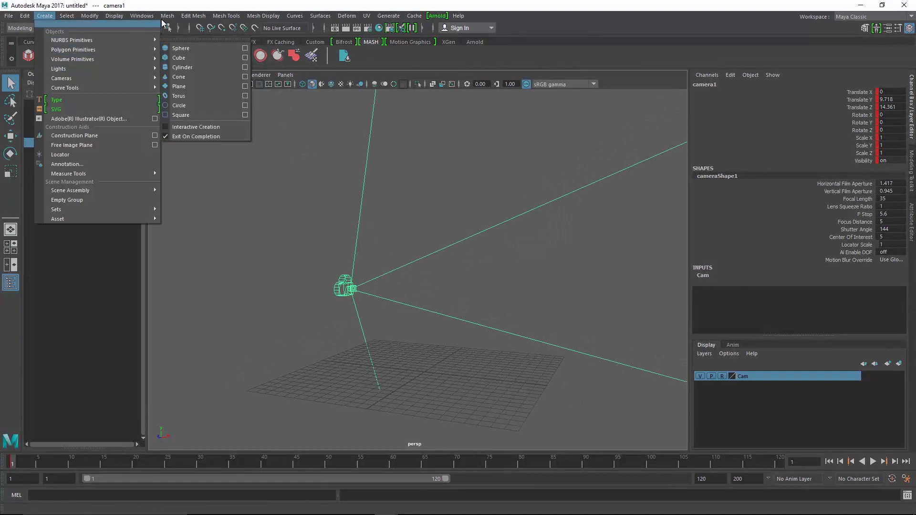
click(39, 27)
click(34, 63)
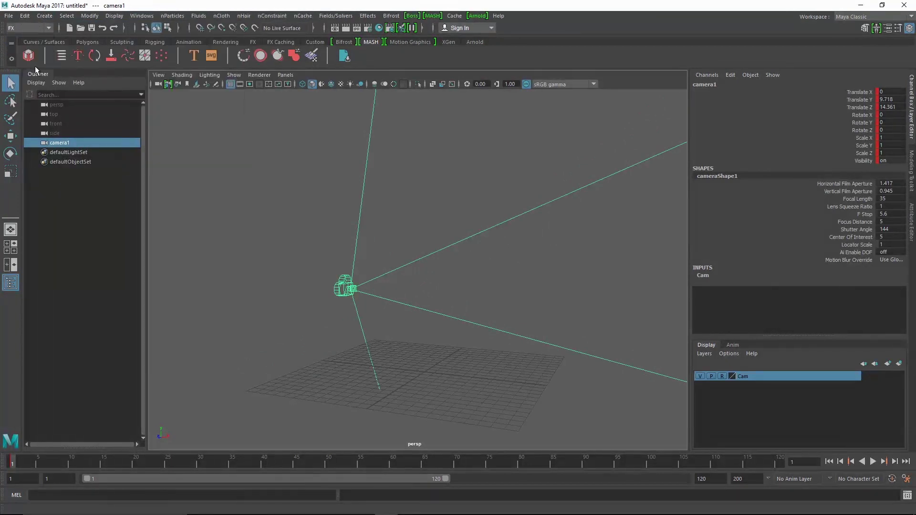
click(172, 16)
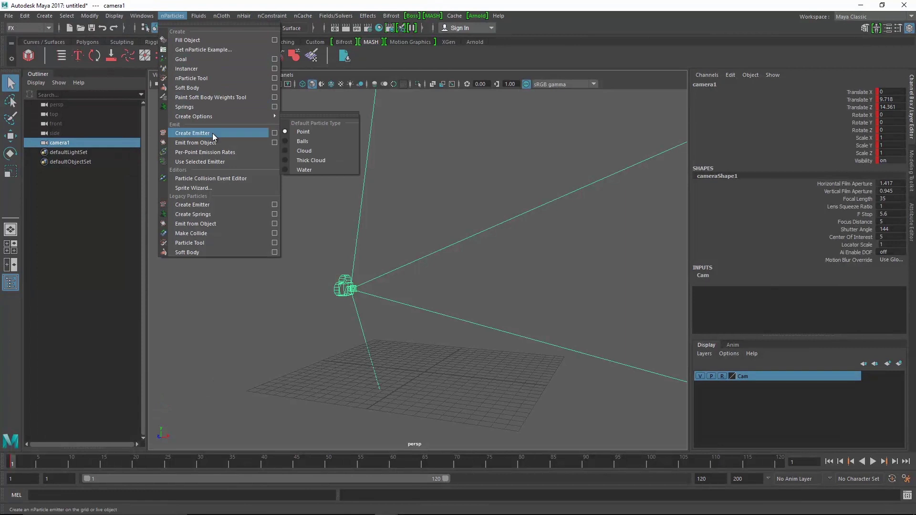
click(274, 134)
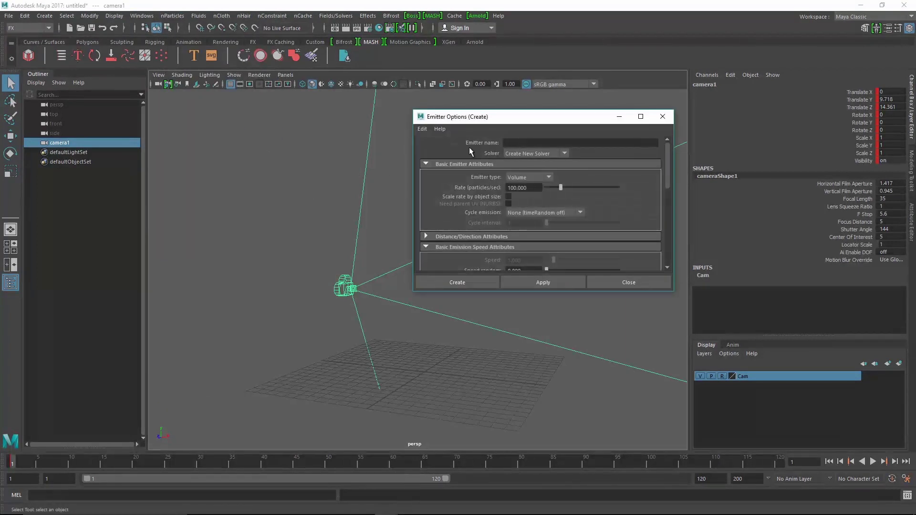
click(421, 129)
click(437, 150)
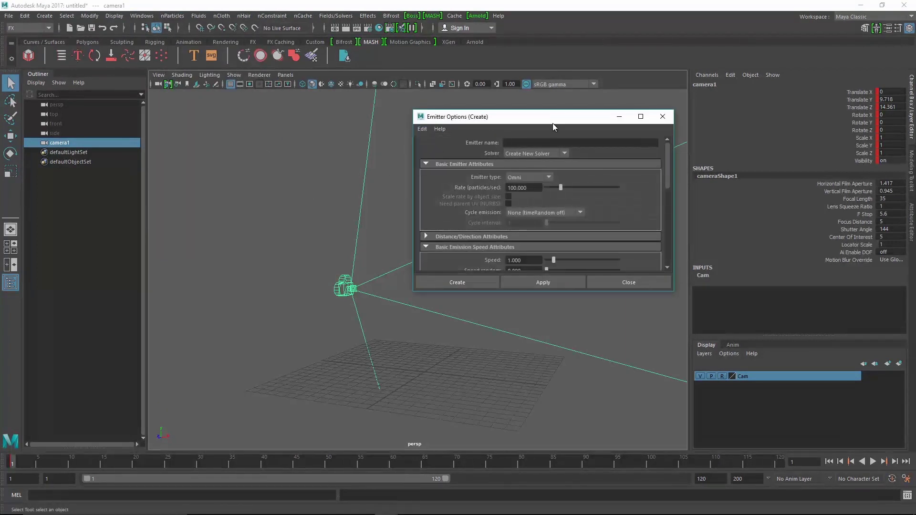
drag(553, 123, 591, 112)
- Create a Volume emitter with a Cube shape, adding nParticle1 and nucleus1
click(575, 168)
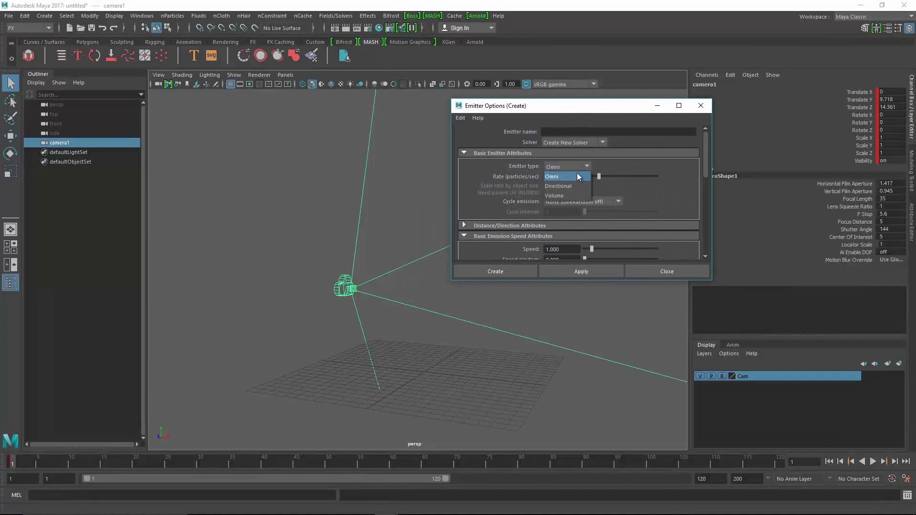
click(571, 195)
drag(706, 168, 706, 206)
click(569, 229)
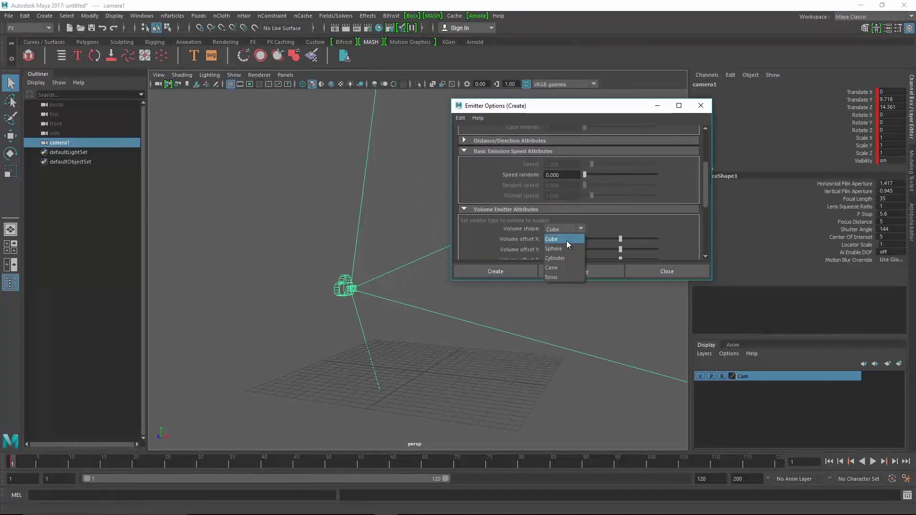
click(566, 239)
click(512, 271)
- Raise emitter1 above the grid to Translate Y 10.623, Z -5.798
mouse_move(519, 310)
alt+mouse_down()
mouse_move(419, 296)
mouse_move(376, 333)
alt+mouse_up()
key(w)
middle_drag(376, 333, 429, 229)
alt+drag(450, 285, 536, 302)
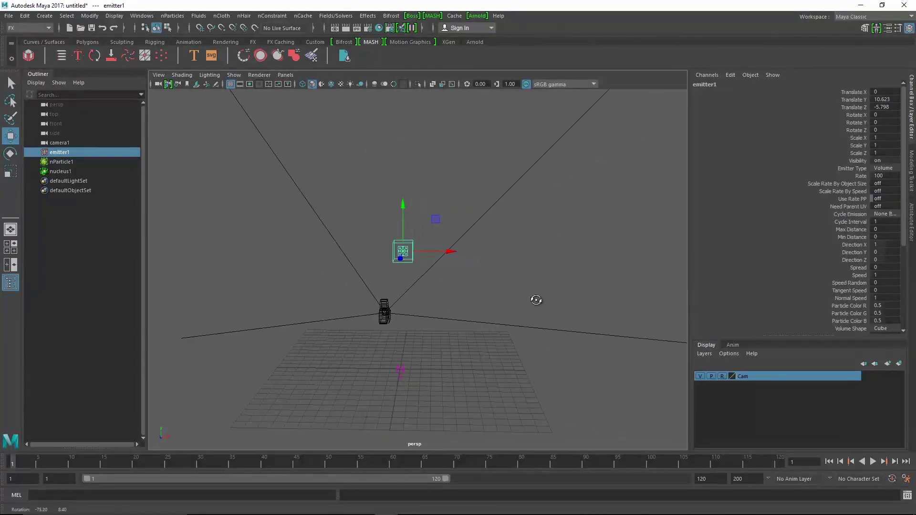
- Look through camera1 with the Resolution Gate shown
click(285, 75)
click(400, 86)
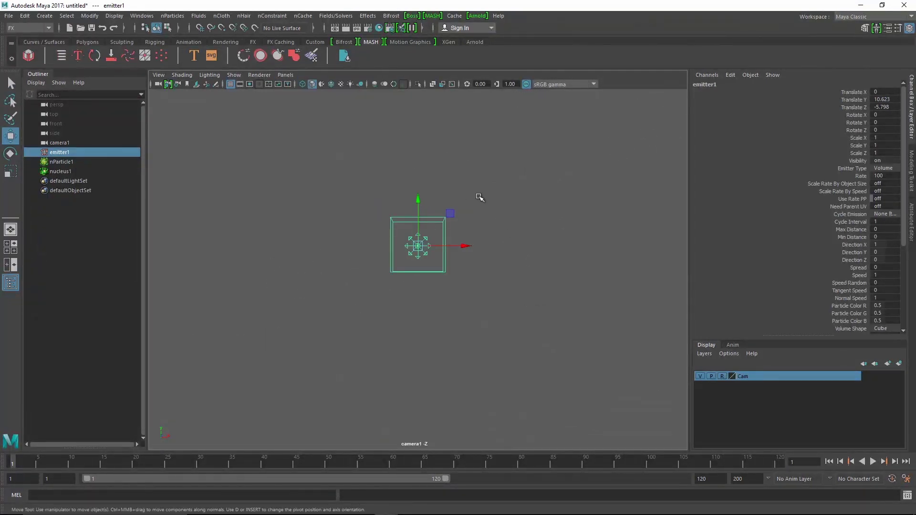
click(260, 84)
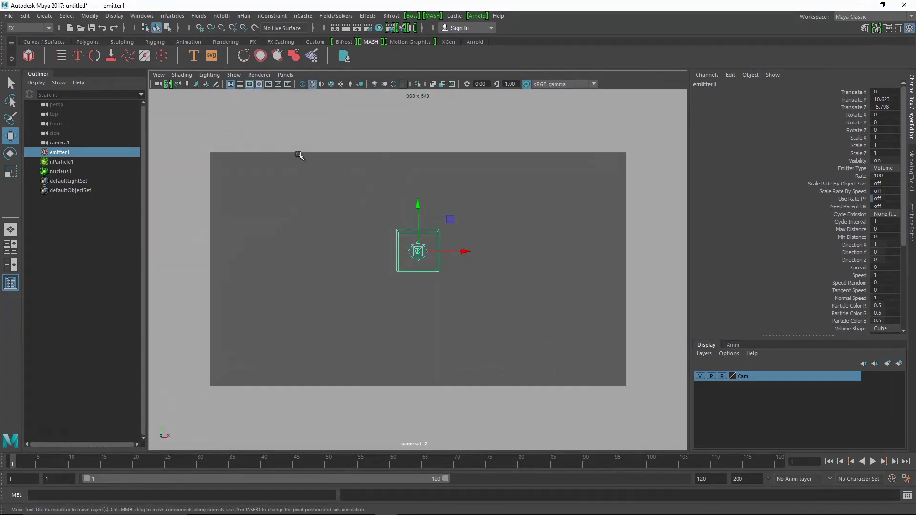
key(q)
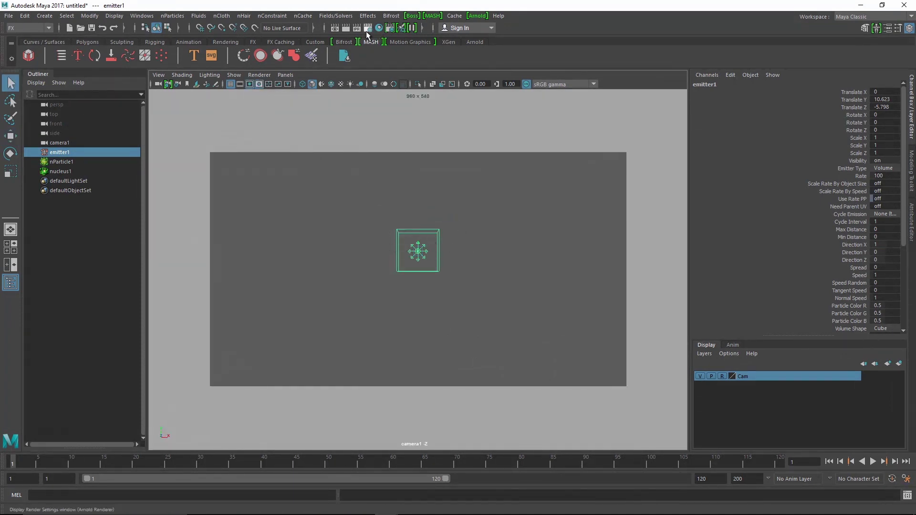
- Set the render resolution to 1920 x 1080 in Render Settings
click(374, 59)
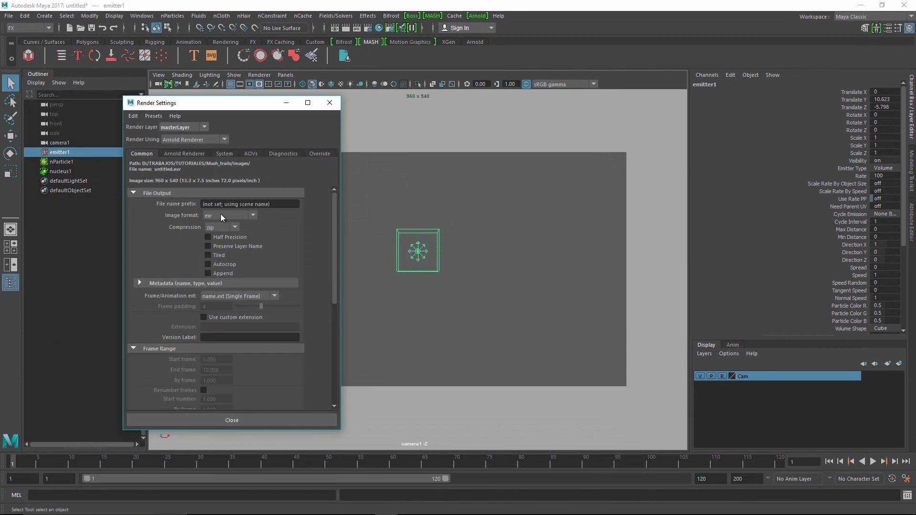
drag(332, 253, 325, 372)
double_click(208, 315)
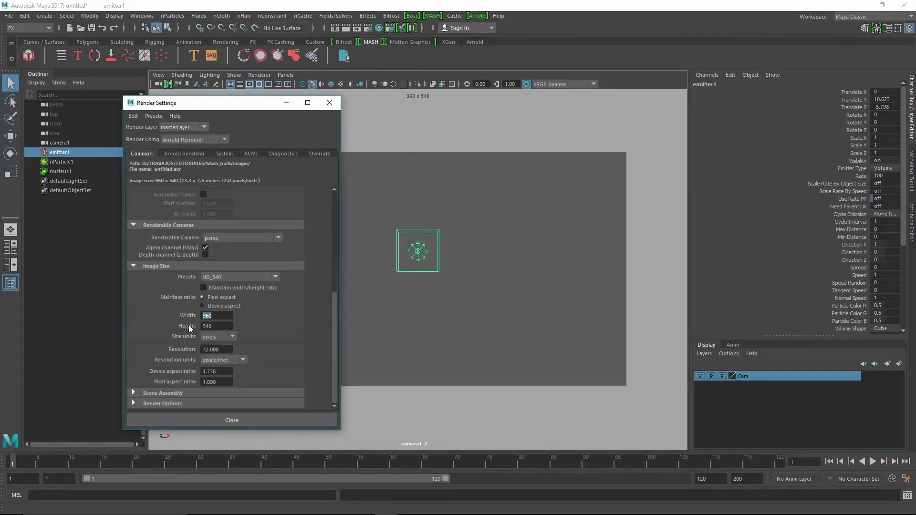
text(20)
key(Tab)
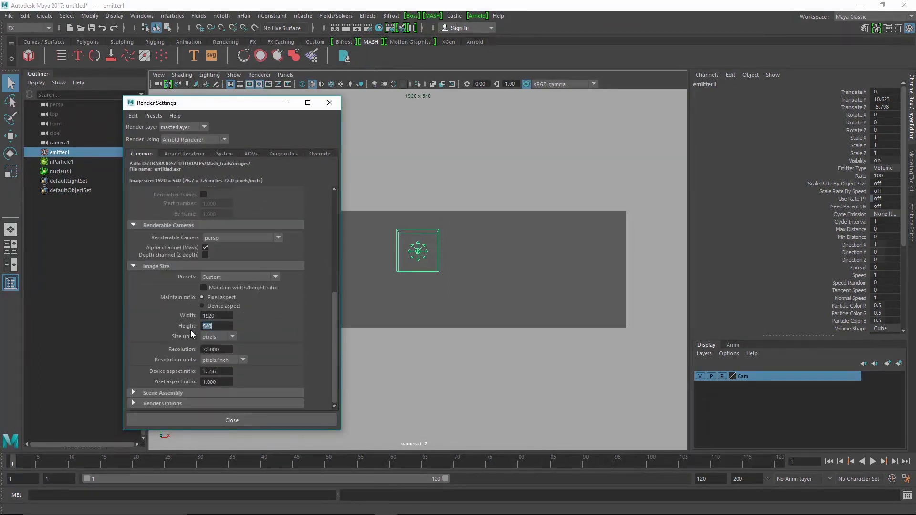
text(1080)
key(Return)
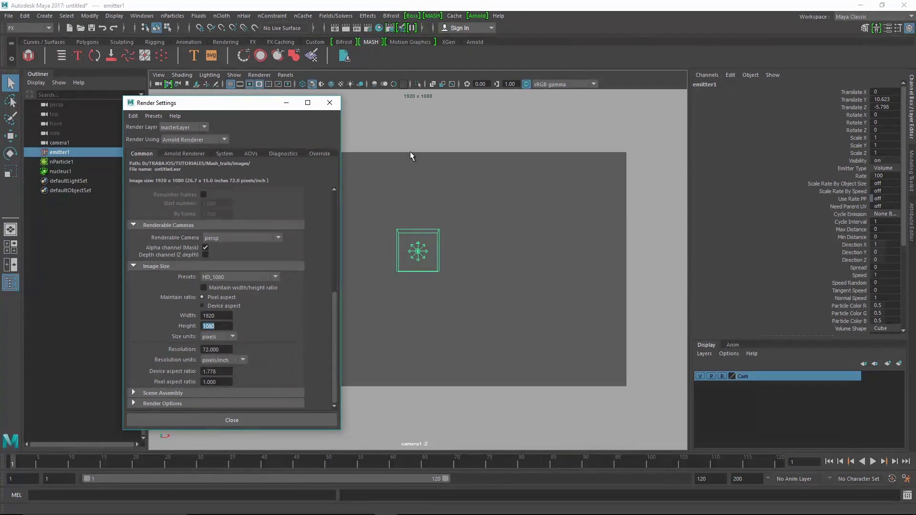
click(329, 103)
- Toggle the Gate Mask shading outside the resolution gate
click(257, 84)
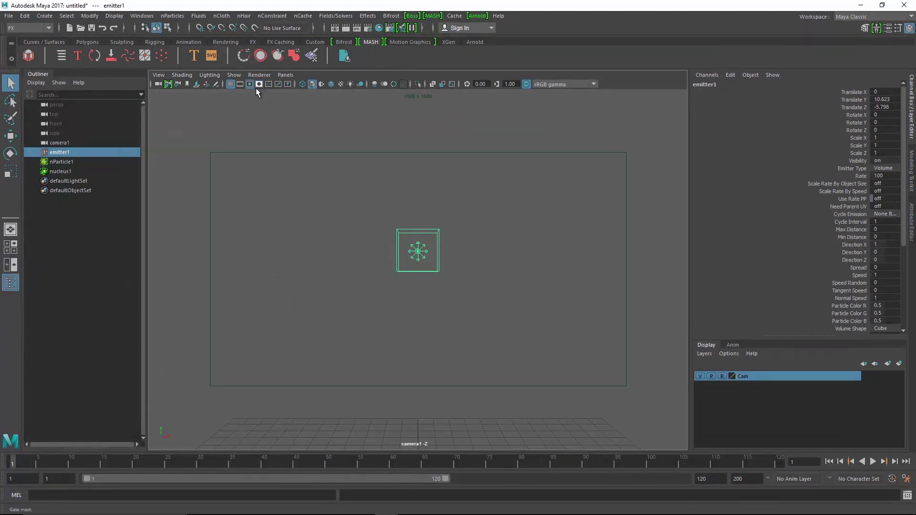
click(259, 84)
click(259, 84)
- Enable the gate mask, then enlarge emitter1 and lower it slightly
click(259, 84)
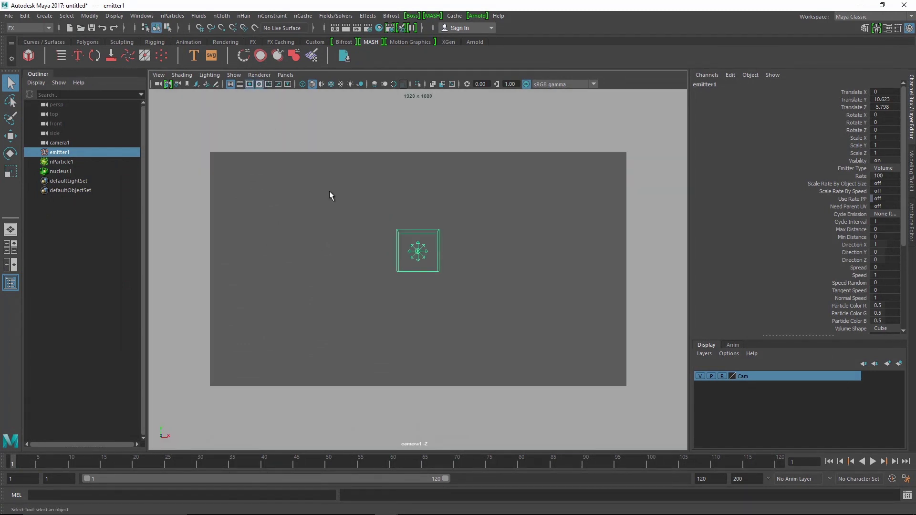
key(r)
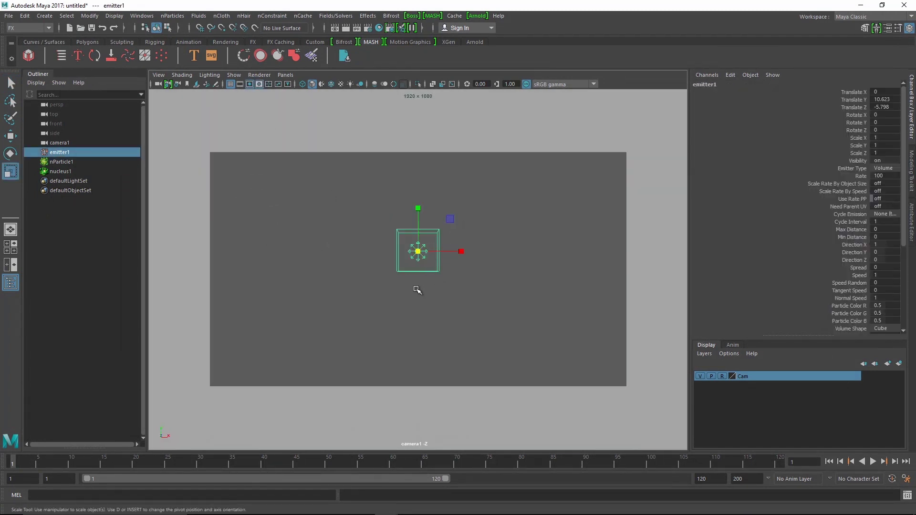
mouse_move(403, 305)
middle_down()
mouse_move(405, 322)
mouse_move(491, 286)
middle_up()
key(w)
drag(417, 229, 416, 240)
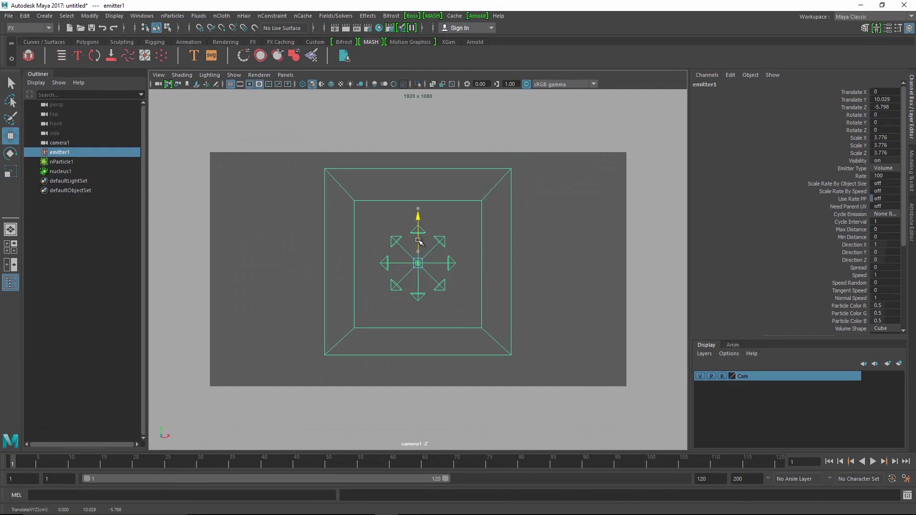
key(r)
middle_drag(419, 313, 432, 311)
key(w)
drag(420, 245, 420, 249)
- Stretch emitter1 to scale 8.982 x 4.619 x 4.619 at Y 9.672, then view persp
key(r)
middle_drag(415, 306, 448, 288)
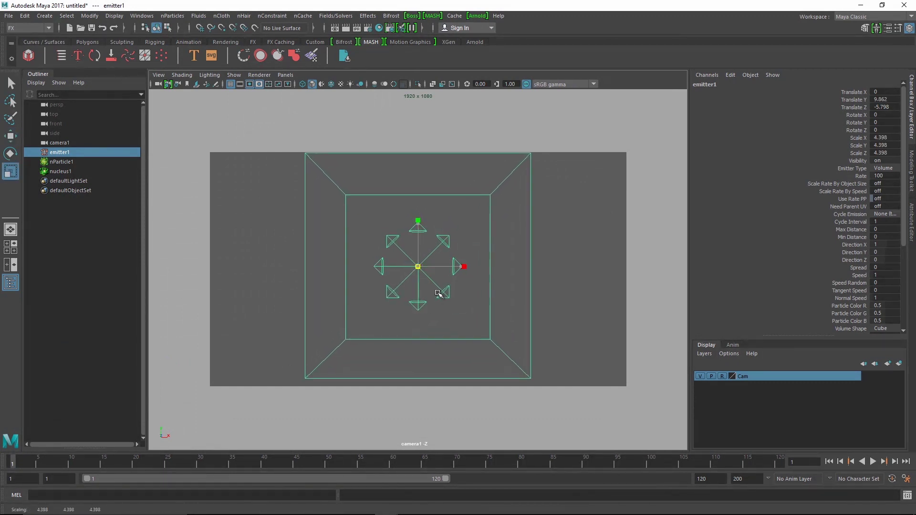
drag(466, 267, 508, 266)
middle_drag(429, 299, 436, 297)
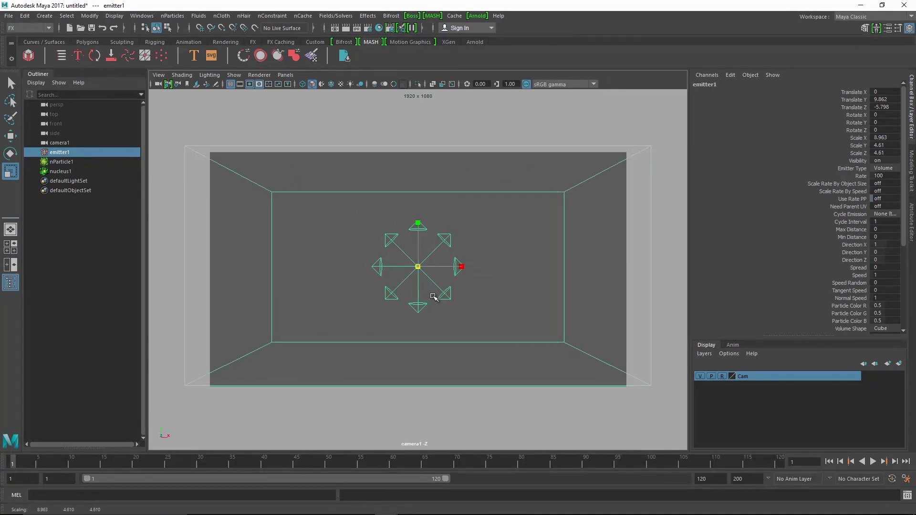
key(w)
mouse_move(421, 248)
mouse_down()
mouse_move(435, 249)
mouse_move(362, 272)
mouse_move(383, 287)
mouse_up()
key(q)
key(space)
- Play the simulation to watch particles fall under gravity, then rewind to frame 1
key(alt+v)
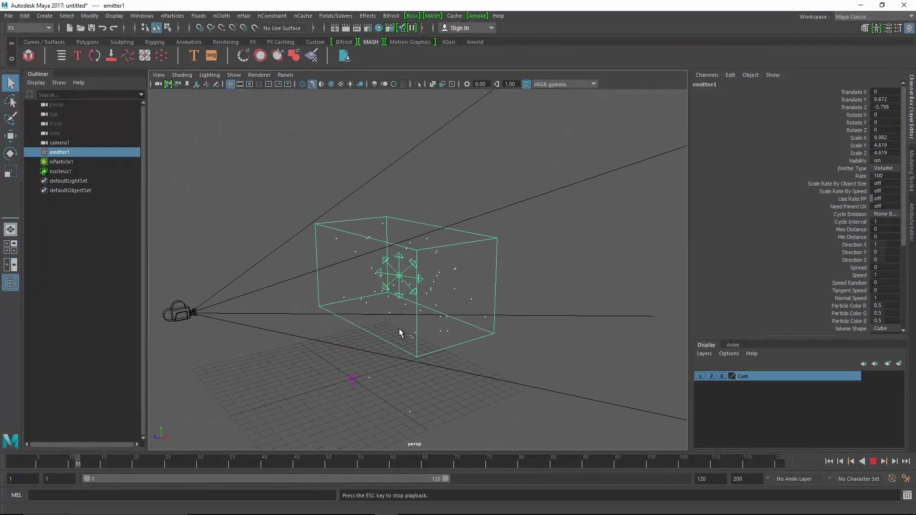
key(Escape)
alt+drag(439, 369, 425, 344)
click(828, 461)
- Toggle nucleus1's Use Plane and test particles against the ground plane
click(61, 170)
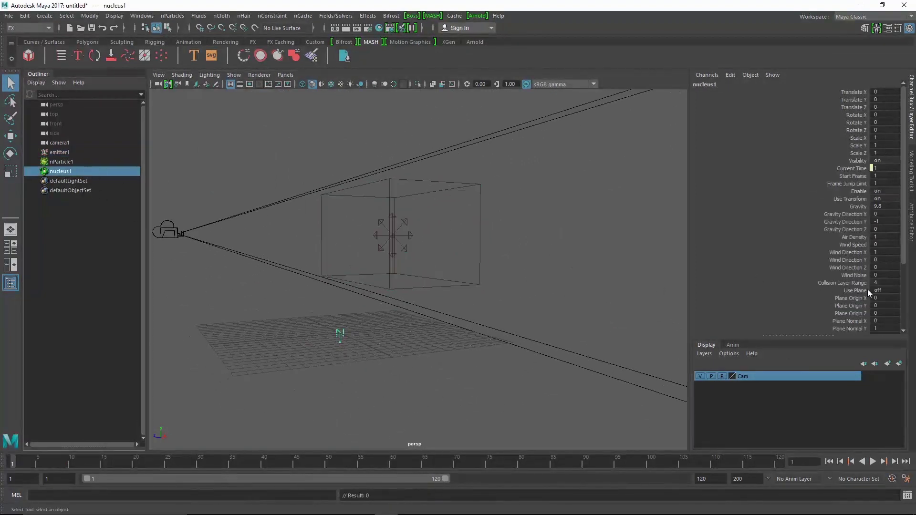
click(890, 291)
click(883, 298)
click(874, 462)
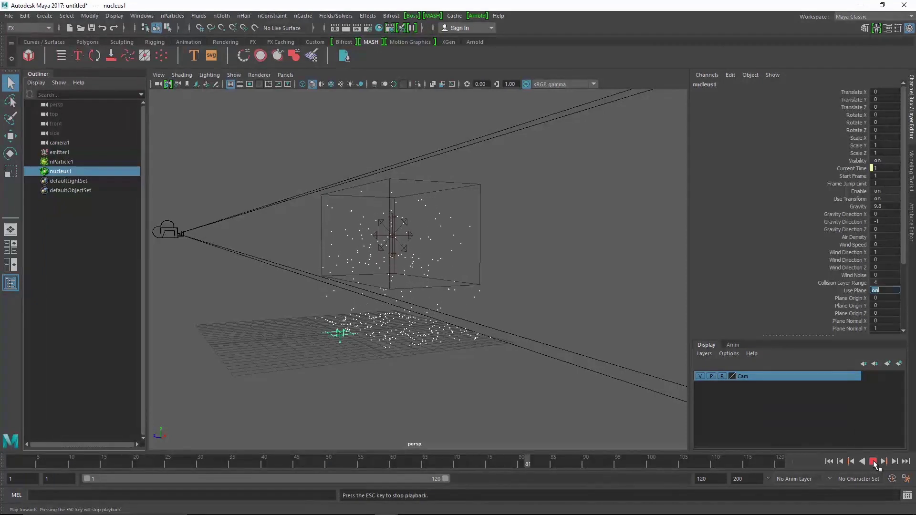
click(873, 462)
click(829, 462)
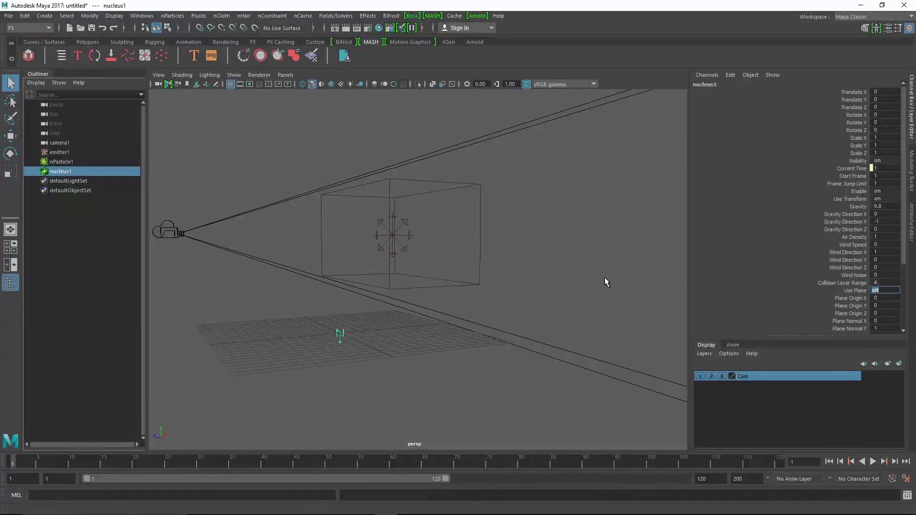
alt+drag(453, 299, 459, 302)
key(alt+v)
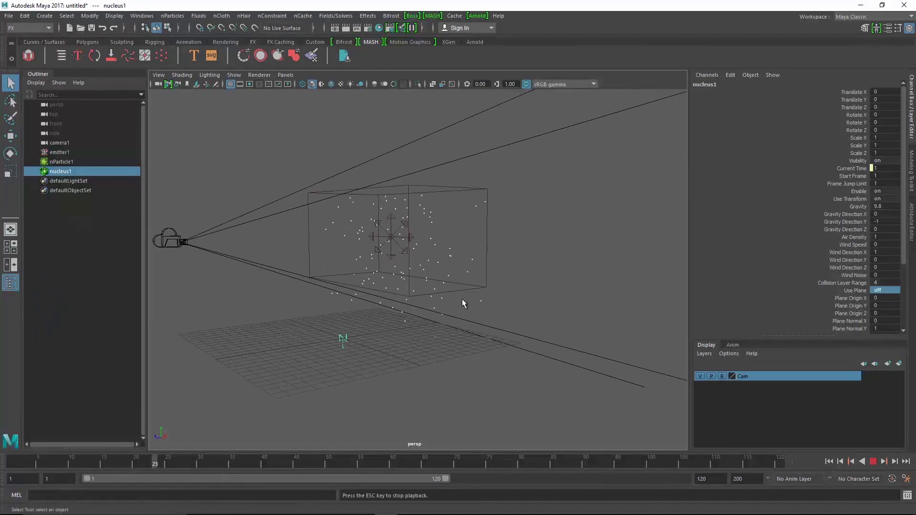
key(alt+v)
key(shift+alt+v)
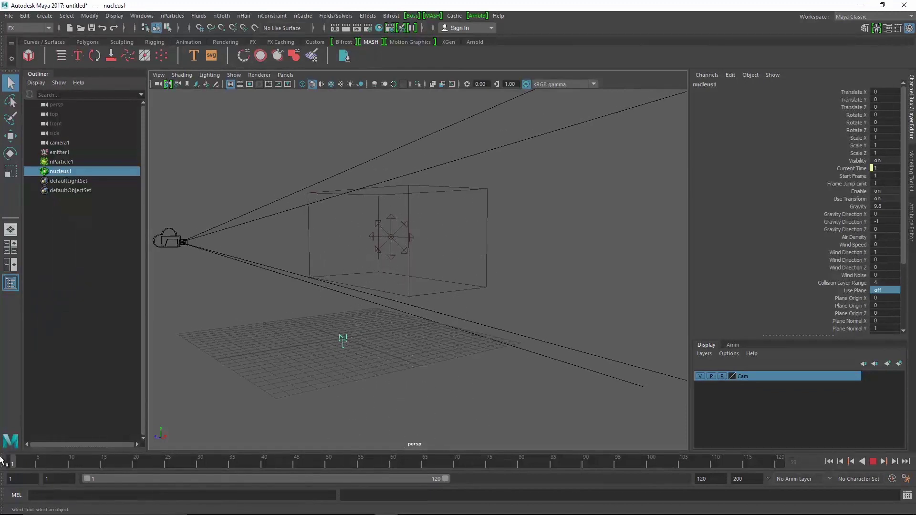
- Enable Ignore Solver Wind and Ignore Solver Gravity on nParticle1, then play to check
click(62, 161)
key(ctrl+a)
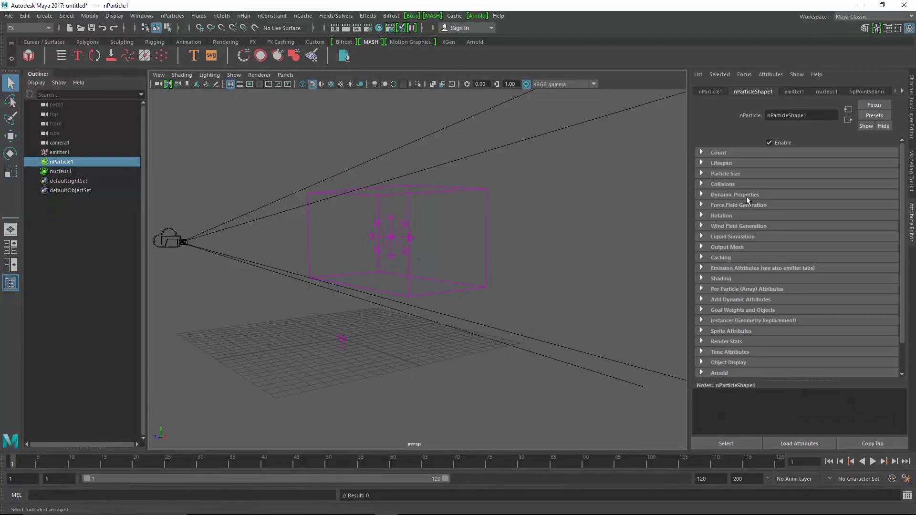
click(744, 195)
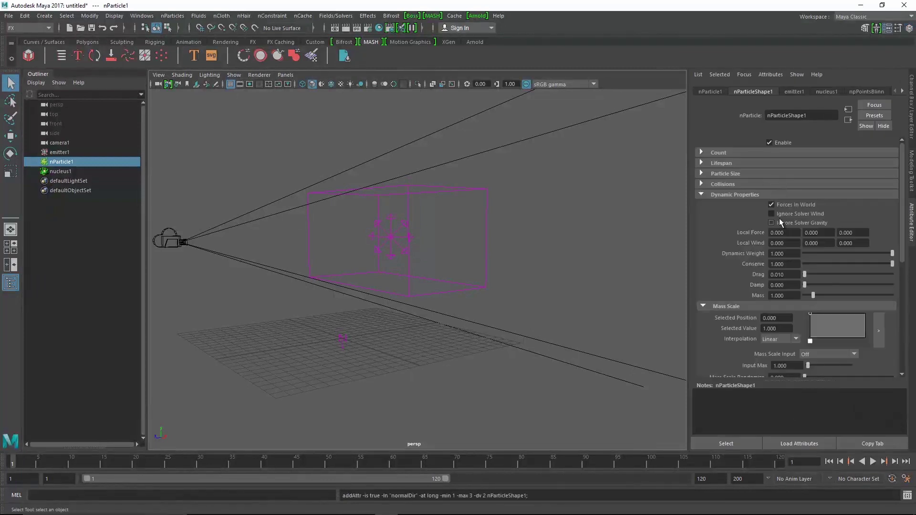
alt+middle_drag(471, 271, 487, 274)
key(alt+v)
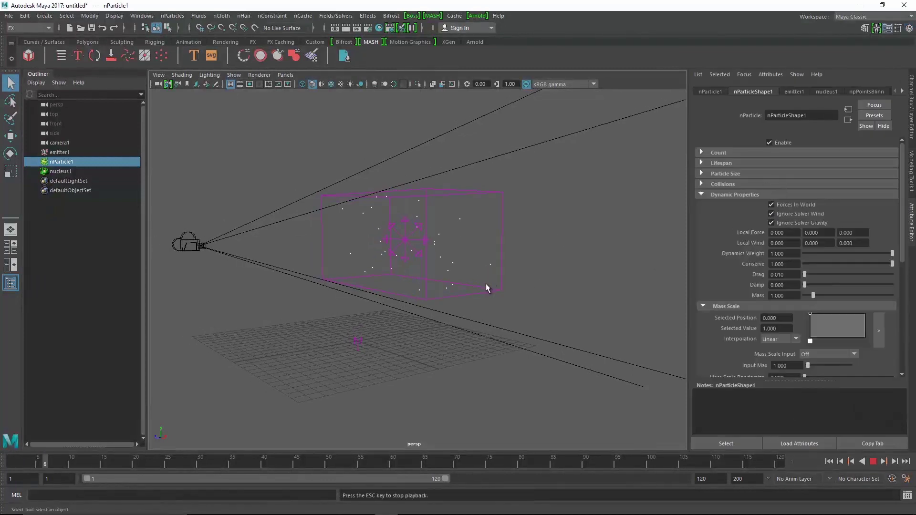
click(59, 152)
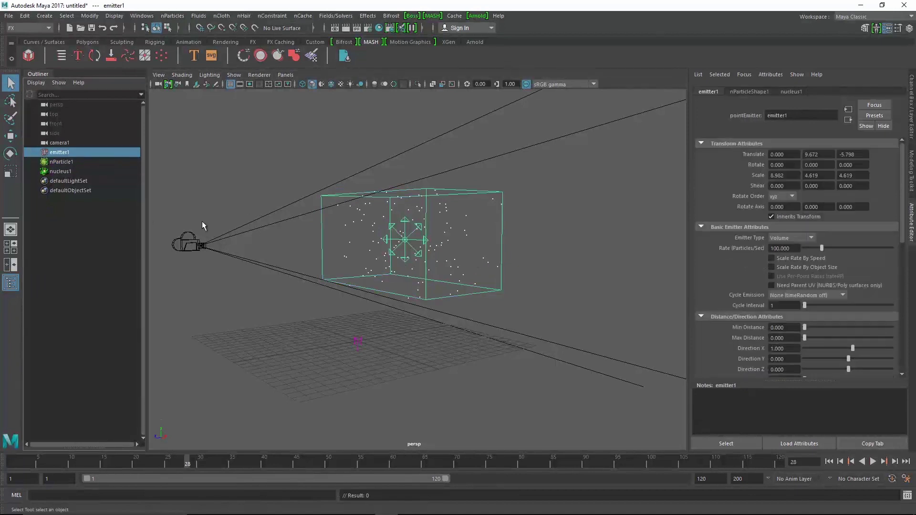
drag(904, 216, 897, 349)
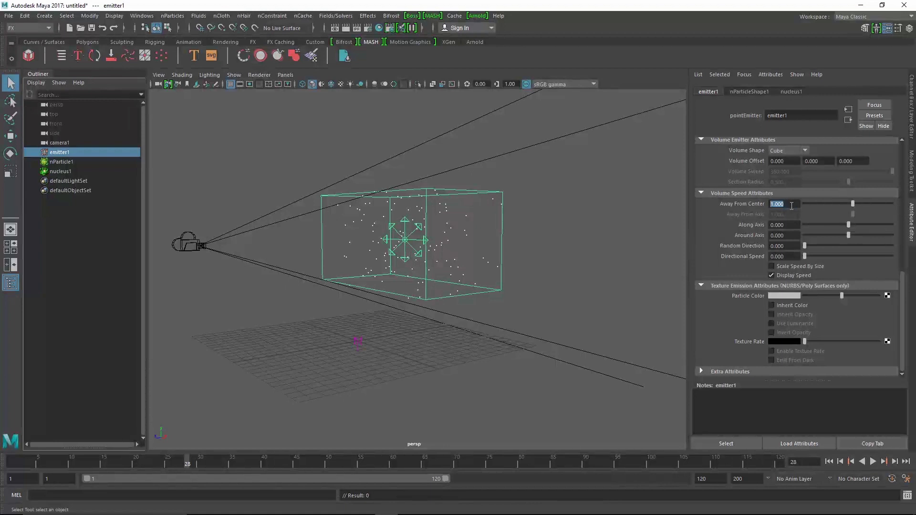
- Set emitter1's Away From Center speed to 0 and play back to frame 97
text(0)
key(Return)
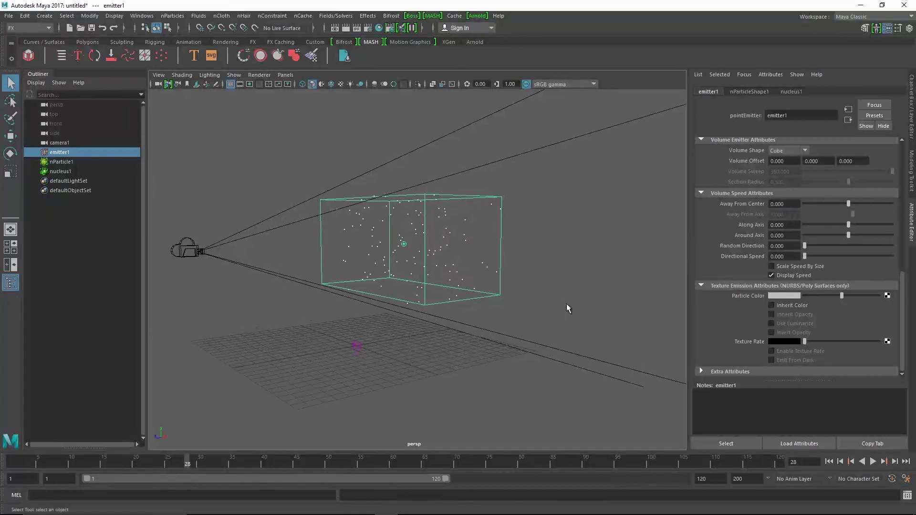
click(829, 461)
alt+middle_drag(506, 280, 500, 281)
key(alt+v)
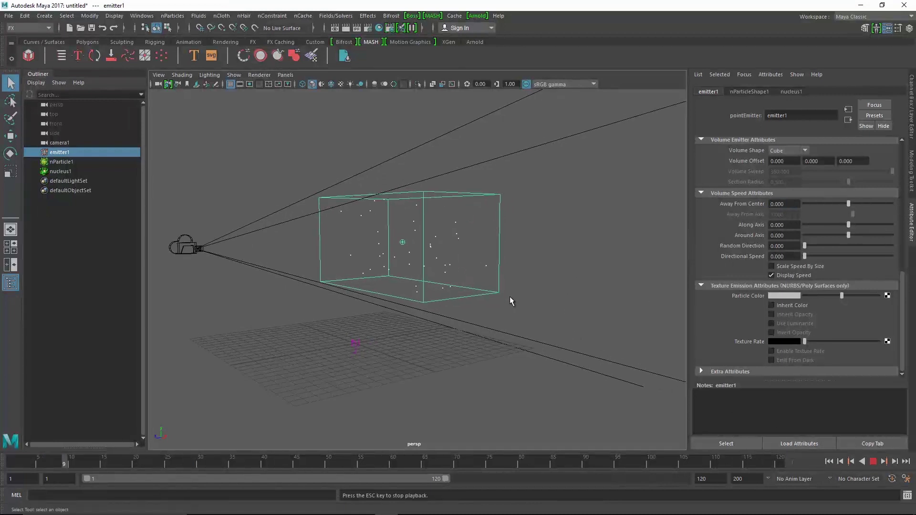
mouse_move(437, 251)
alt+right_down()
mouse_move(471, 245)
mouse_move(448, 318)
mouse_move(470, 337)
mouse_move(310, 327)
alt+right_up()
key(Escape)
mouse_move(310, 327)
alt+mouse_down()
mouse_move(479, 321)
mouse_move(465, 307)
mouse_move(483, 303)
mouse_move(461, 299)
alt+mouse_up()
key(alt+v)
key(Escape)
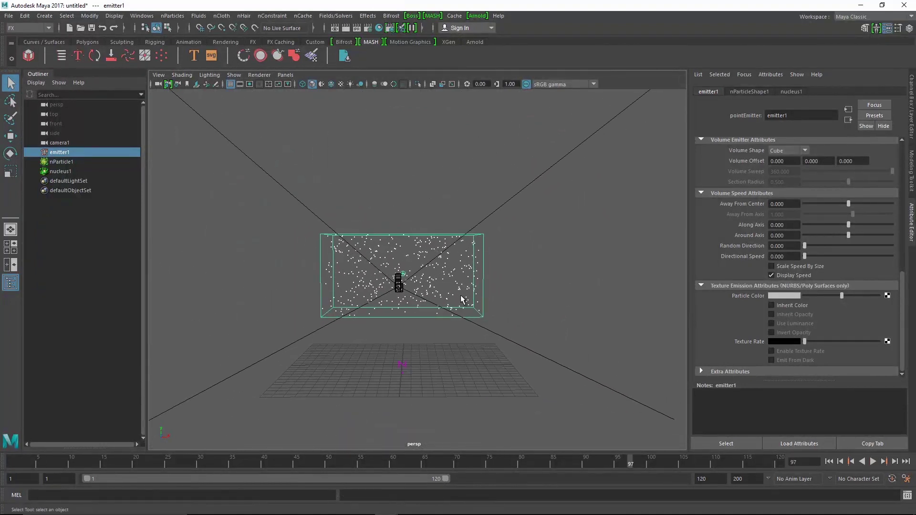
click(400, 191)
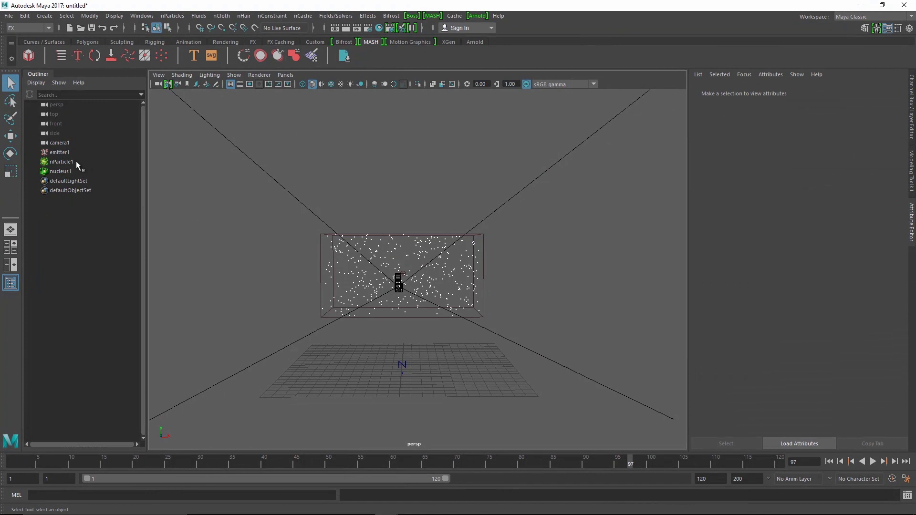
- Store nParticle1's frame-97 particle positions via Initial State > Set for Selected
click(62, 162)
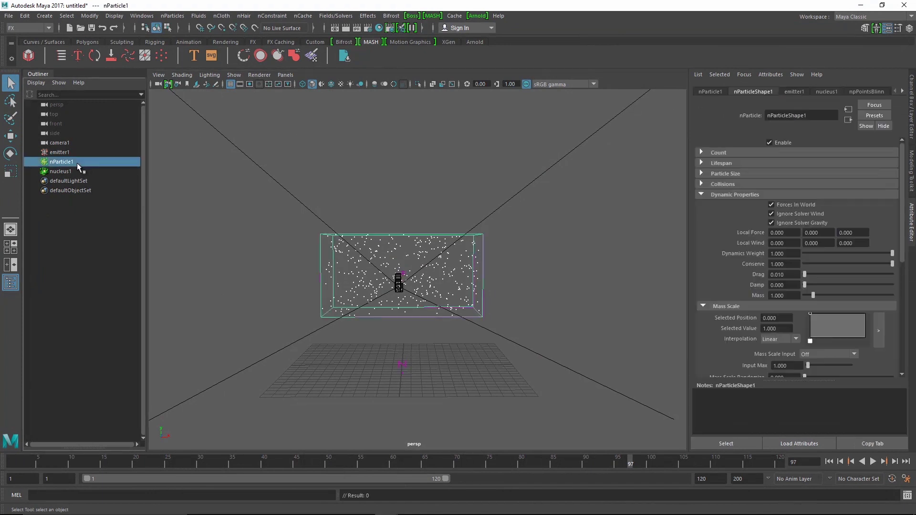
click(328, 16)
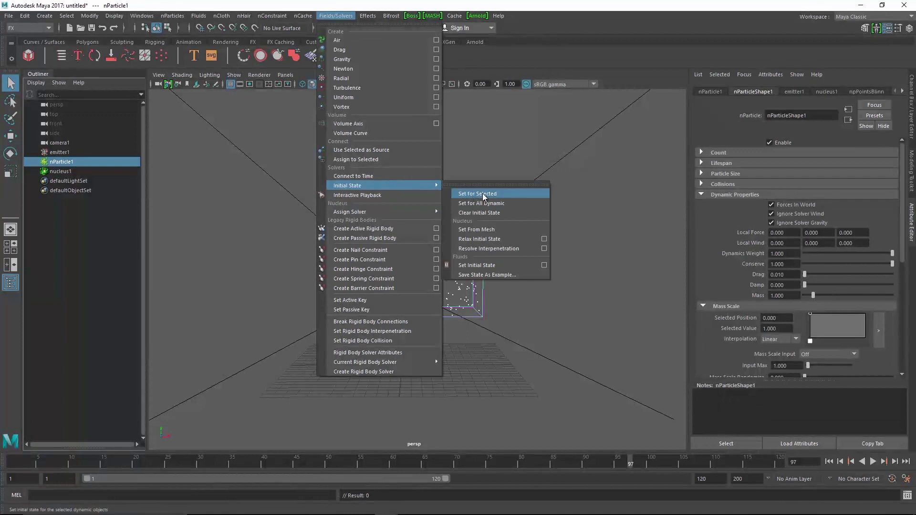
click(516, 193)
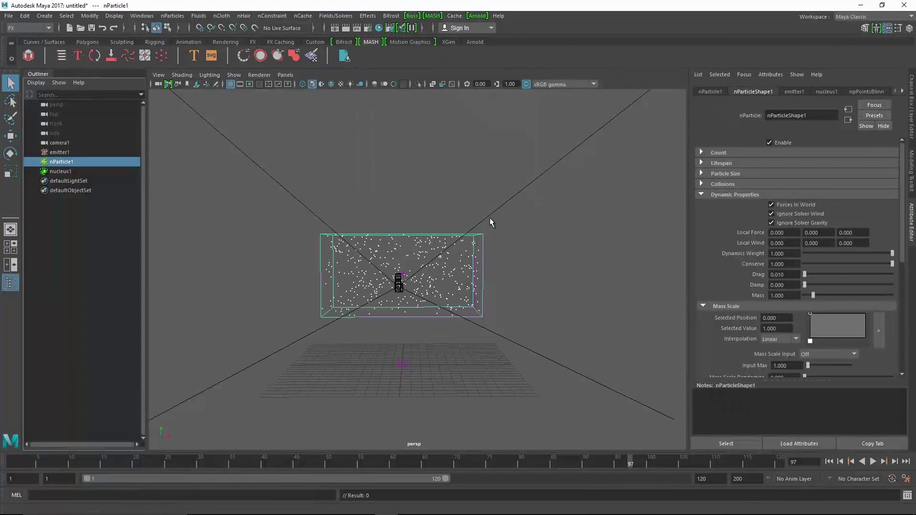
click(518, 253)
alt+drag(458, 259, 439, 262)
- Delete emitter1 and play from frame 1 to confirm the particle cloud stays put
click(78, 152)
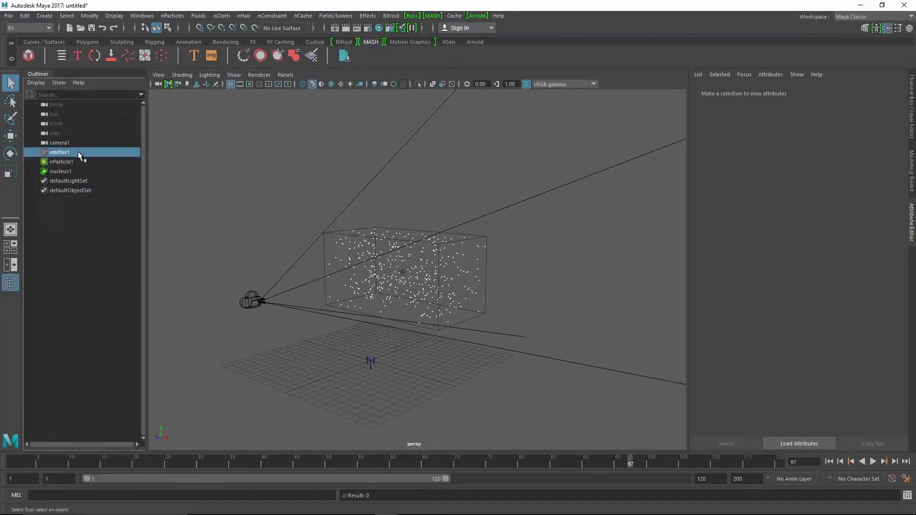
alt+middle_drag(352, 201, 360, 213)
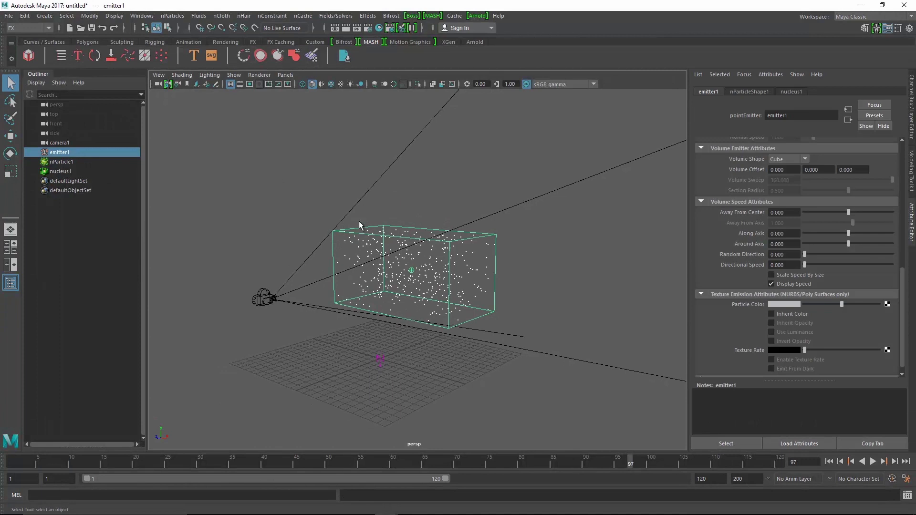
key(Delete)
drag(594, 460, 12, 461)
key(alt+v)
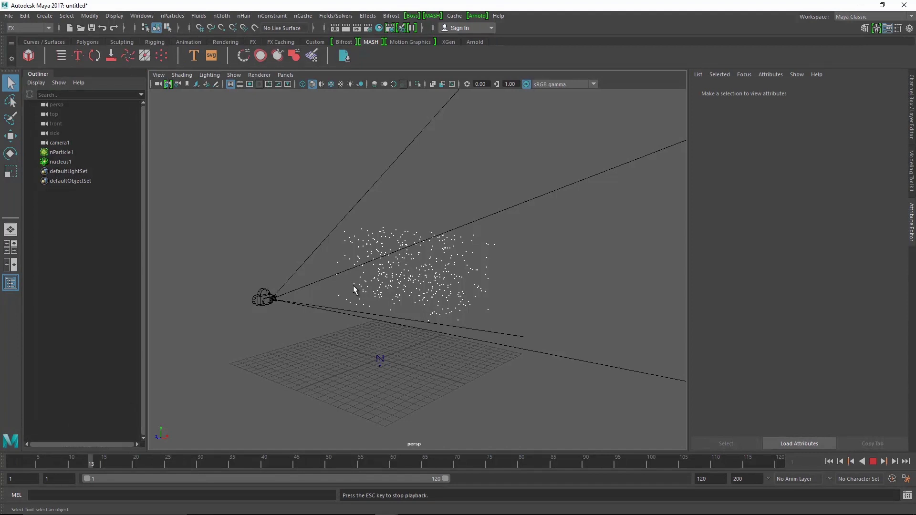
key(Escape)
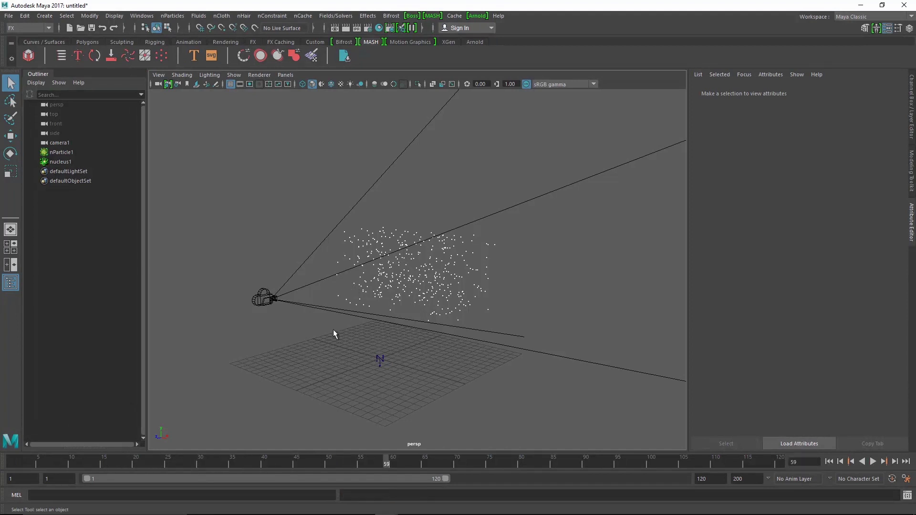
key(alt+shift+v)
alt+drag(292, 352, 325, 356)
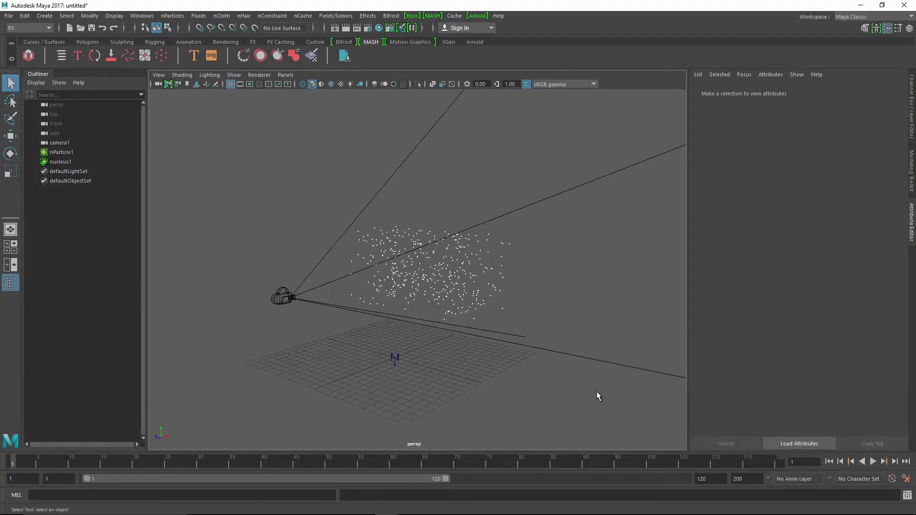
click(893, 479)
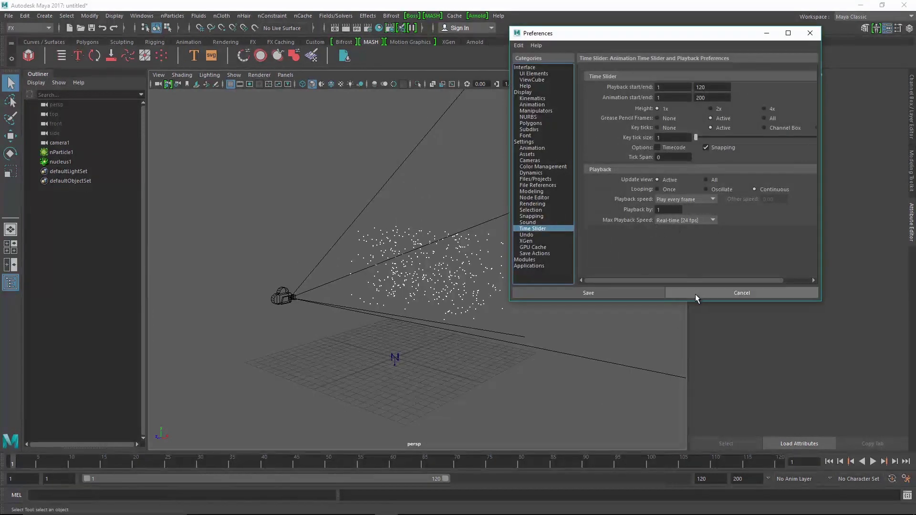
- Save the every-frame playback setting, preview the particles, rewind to frame 1, and select nParticle1
click(649, 295)
alt+drag(624, 299, 431, 315)
key(alt+v)
key(Escape)
drag(162, 458, 11, 459)
alt+middle_drag(277, 275, 271, 270)
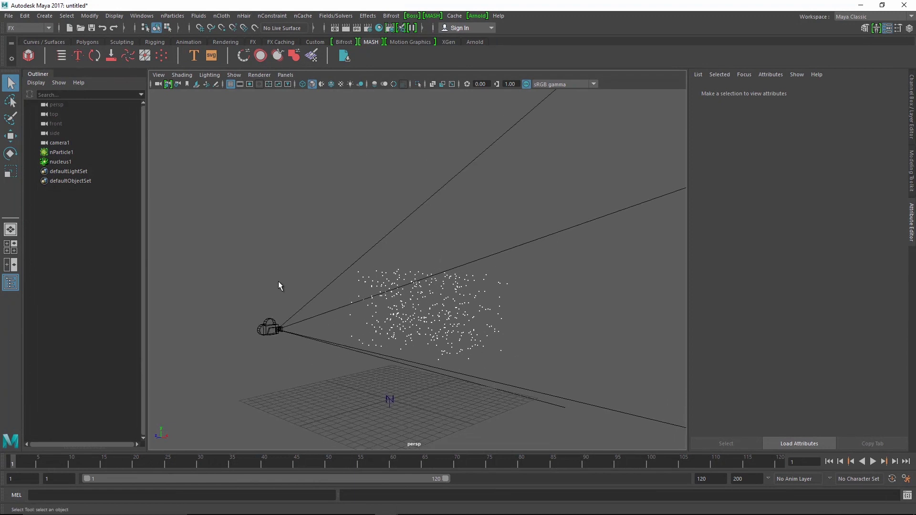
click(471, 305)
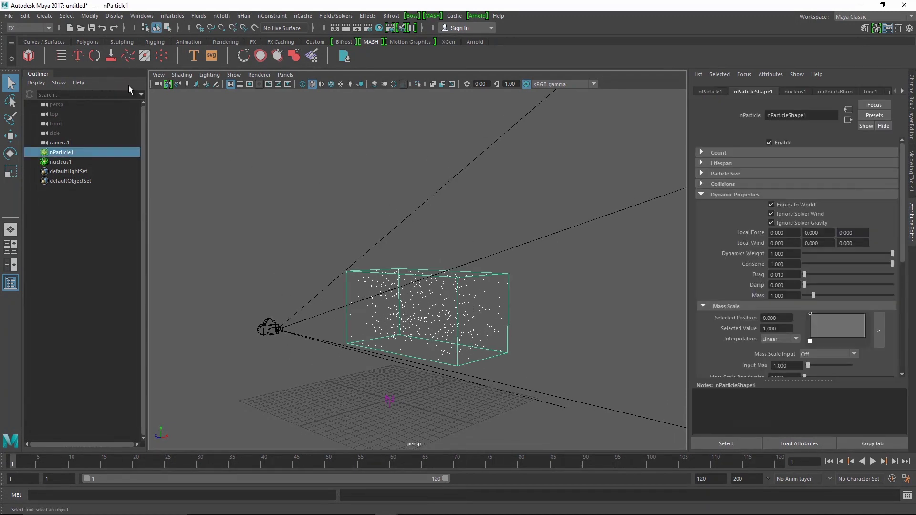
- Add MASH trails to nParticle1 and raise Max Trails to 2000
click(128, 56)
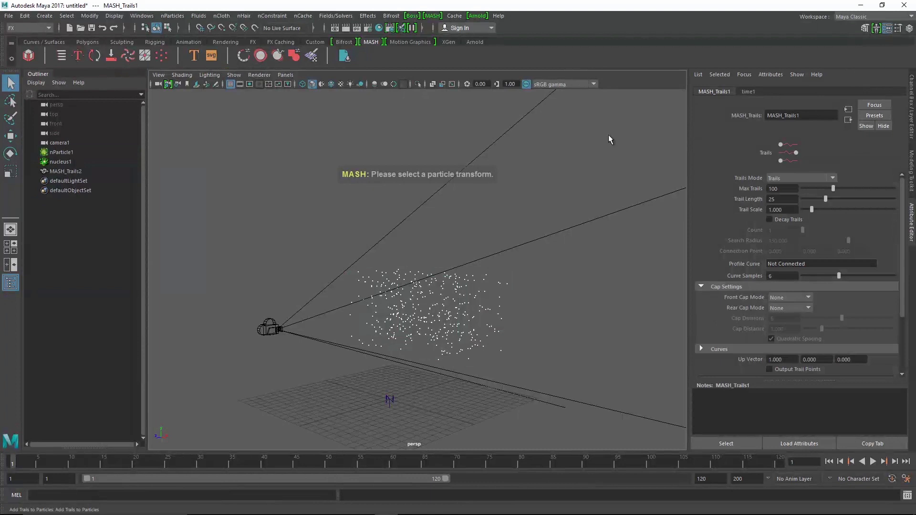
double_click(773, 189)
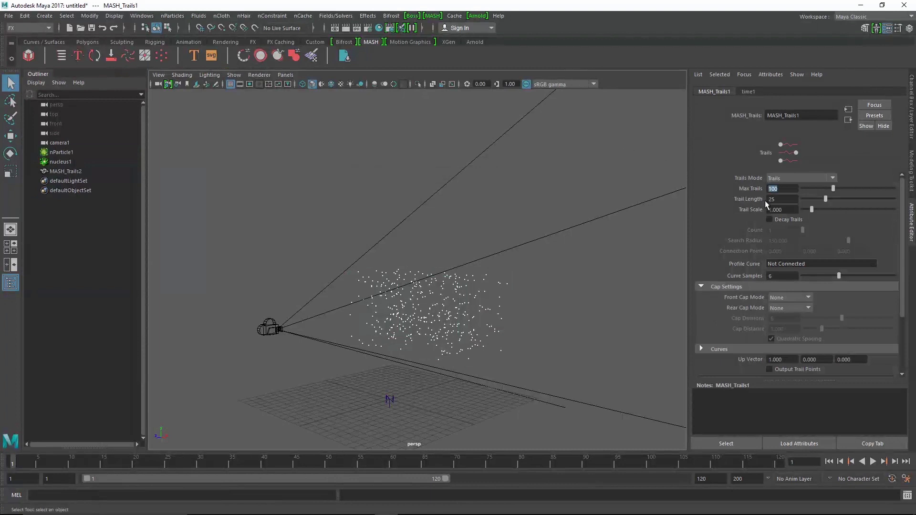
text(20)
mouse_move(464, 328)
alt+right_down()
mouse_move(450, 283)
mouse_move(558, 334)
mouse_move(591, 292)
mouse_move(597, 302)
alt+right_up()
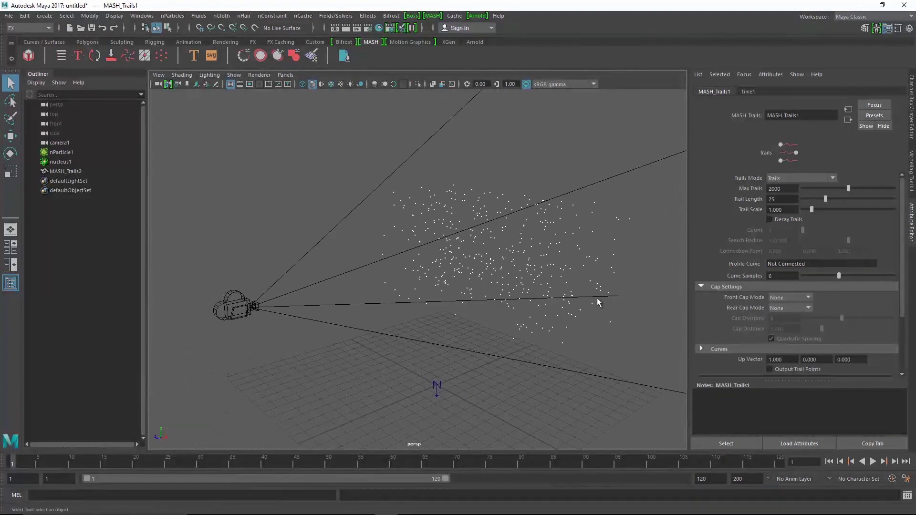
- Preview the Join the Dots and single-point fan-out trail modes
click(827, 178)
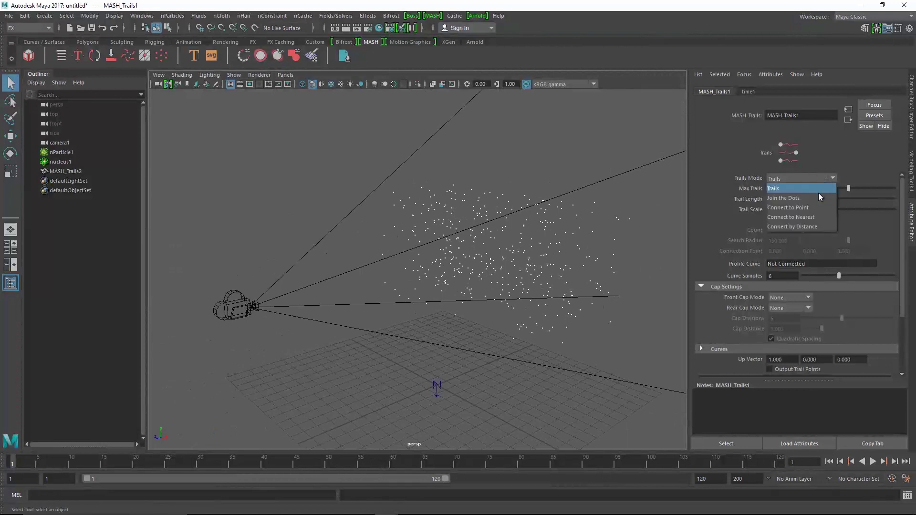
click(817, 194)
alt+right_drag(579, 263, 563, 251)
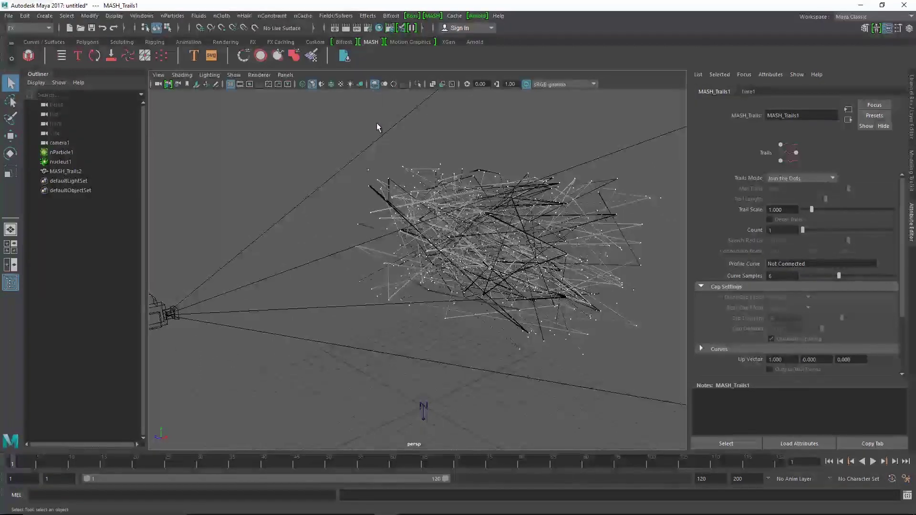
click(814, 180)
click(802, 207)
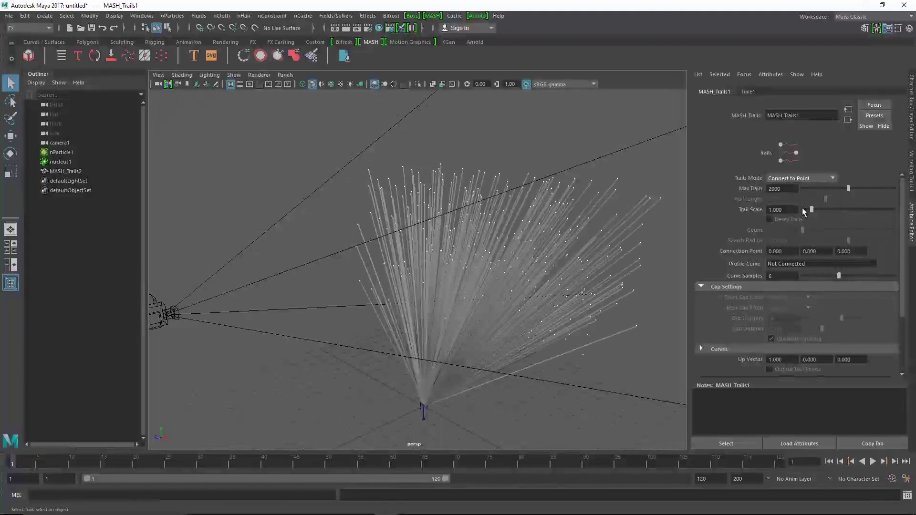
- Compare the nearest-neighbour and search-distance trail modes, settling on Connect to Nearest
click(808, 179)
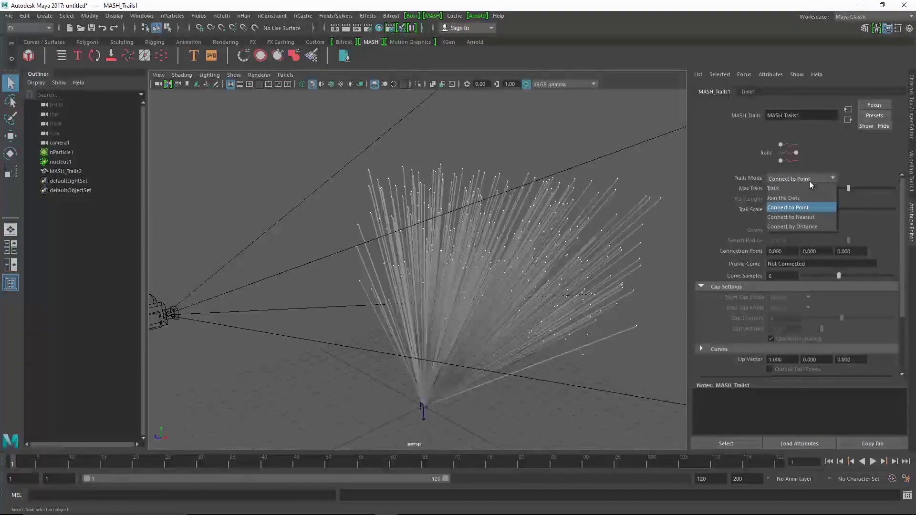
click(801, 217)
click(810, 176)
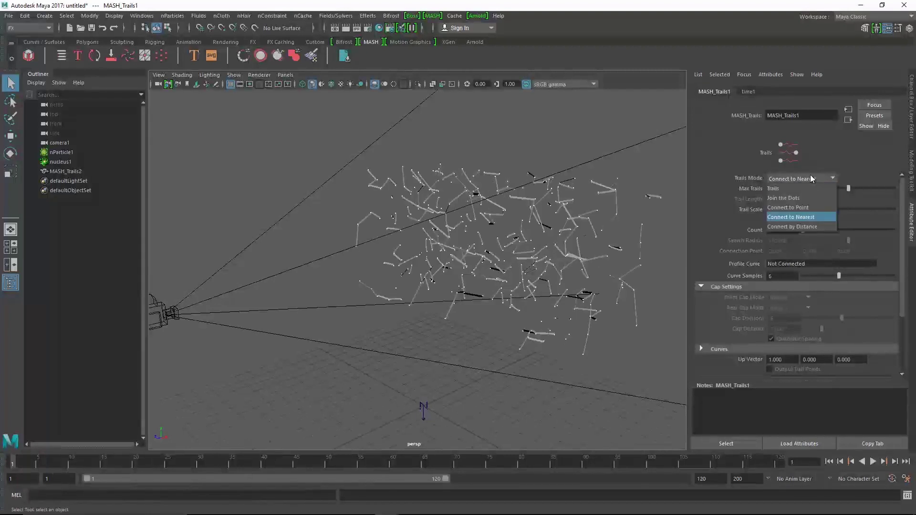
click(800, 224)
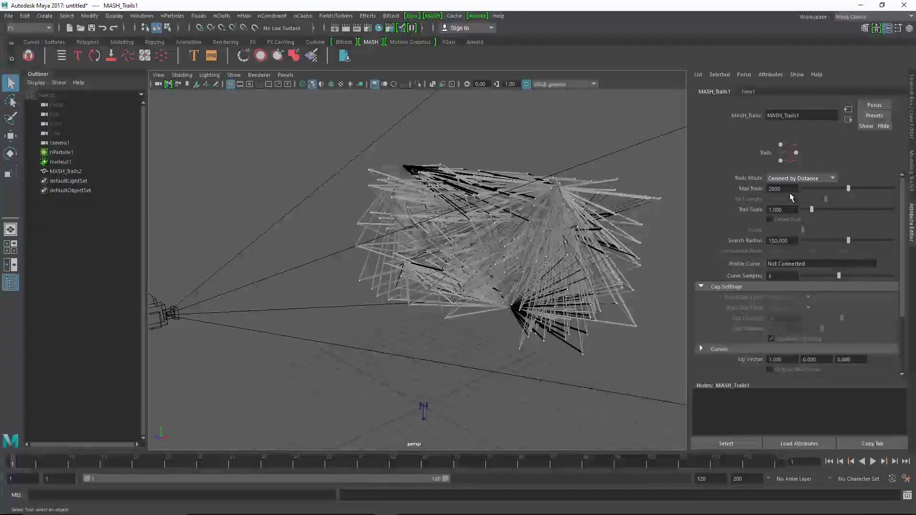
click(809, 179)
click(798, 217)
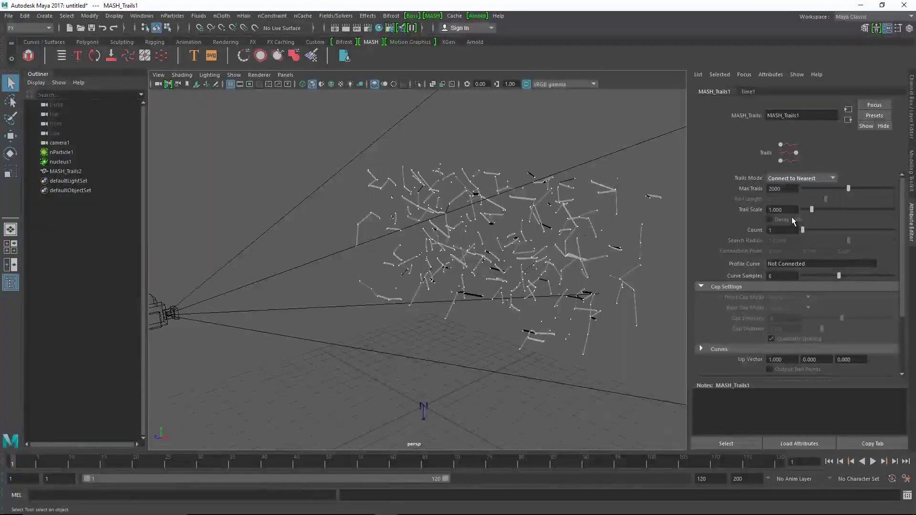
- Set Trail Scale to 0.5 and link each particle to its 3 nearest neighbours
text(0.5)
key(Return)
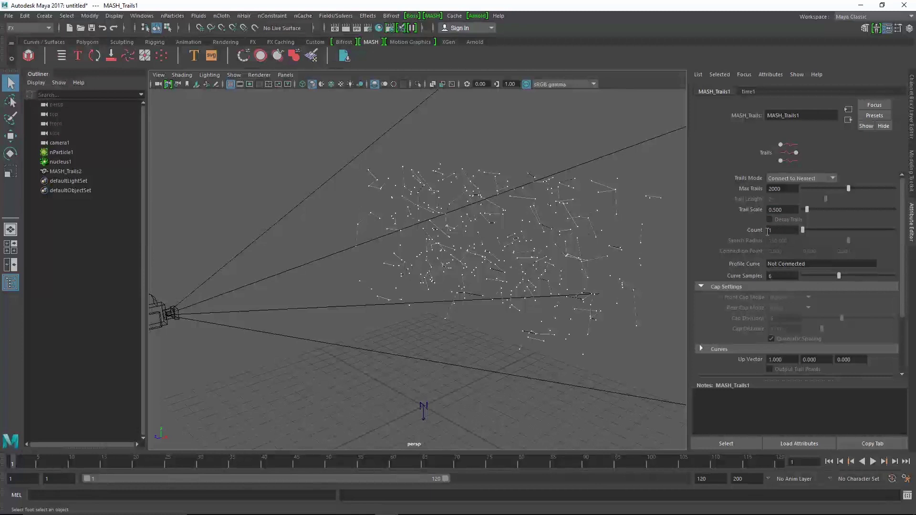
text(3)
key(Return)
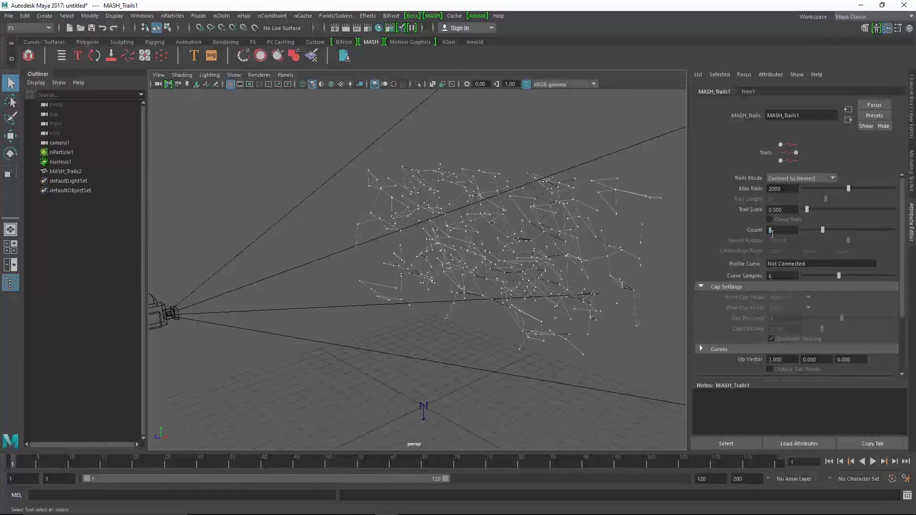
mouse_move(485, 272)
alt+mouse_down()
mouse_move(516, 267)
mouse_move(498, 301)
mouse_move(500, 271)
alt+mouse_up()
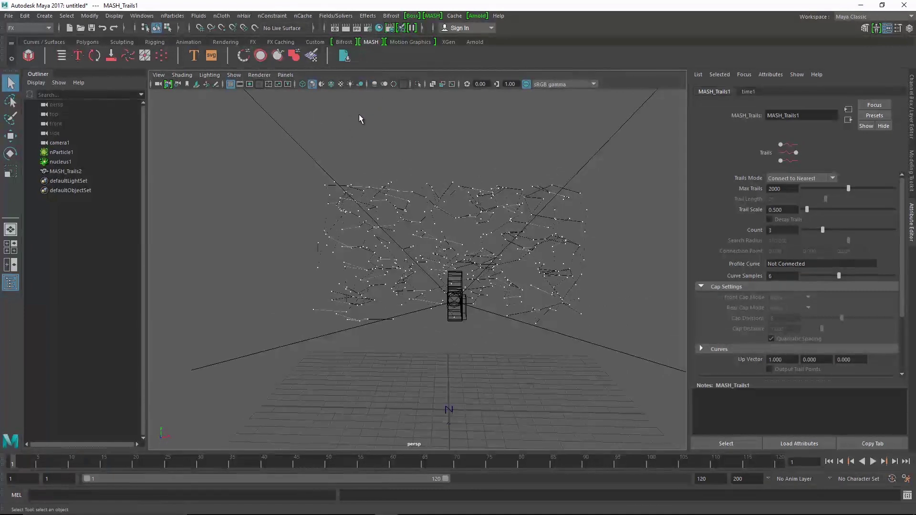
- Select the MASH_Trails2 mesh and open it in the UV Editor
mouse_move(479, 261)
alt+mouse_down()
mouse_move(484, 268)
mouse_move(509, 235)
mouse_move(507, 191)
alt+mouse_up()
click(513, 231)
key(space)
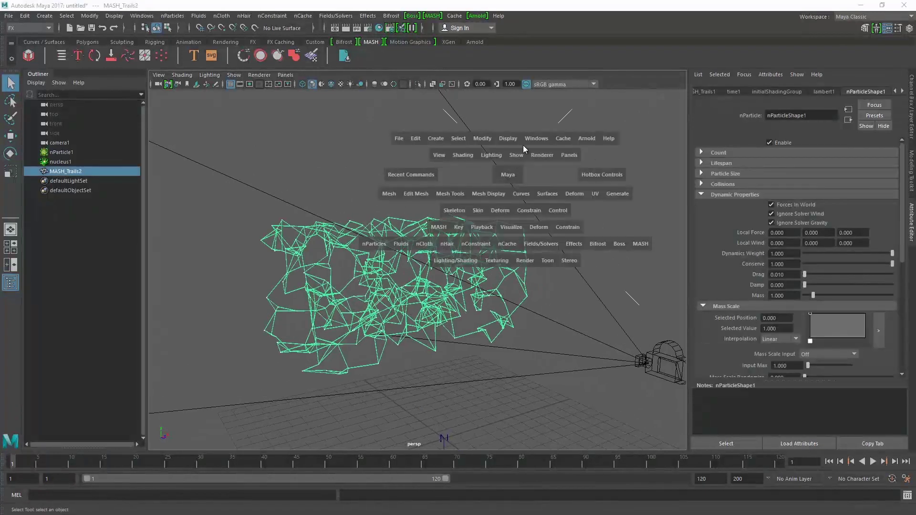
click(535, 139)
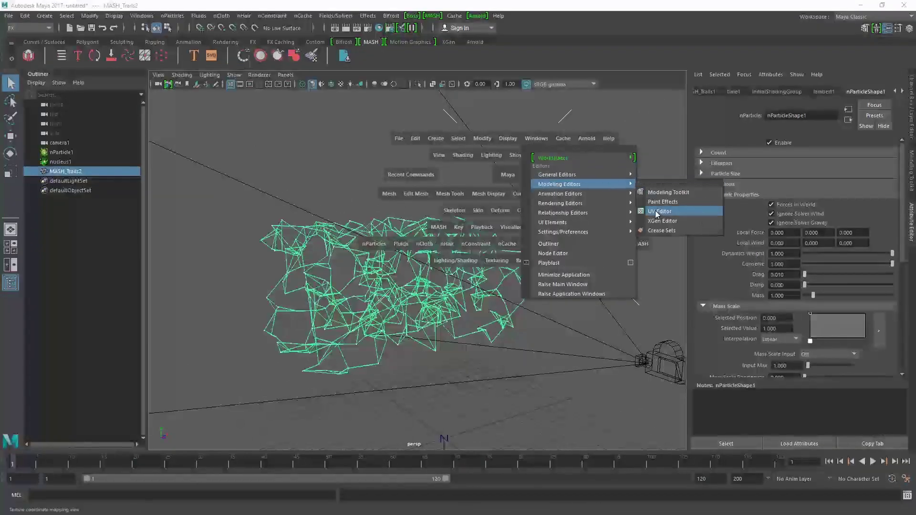
click(660, 212)
scroll(475, 239, down, 2)
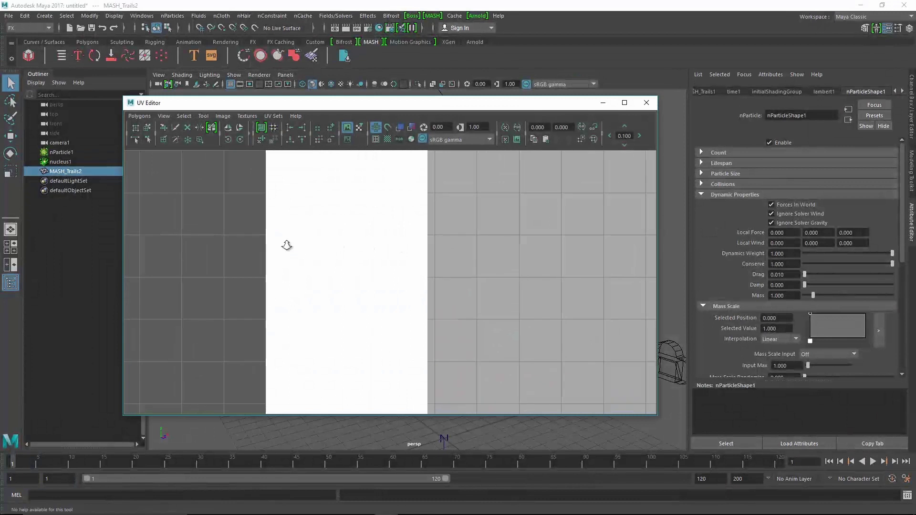
scroll(287, 245, down, 3)
scroll(371, 253, down, 3)
- Select the whole UV shell, normalize it to the 0–1 tile, and move the editor aside
right_drag(360, 228, 398, 228)
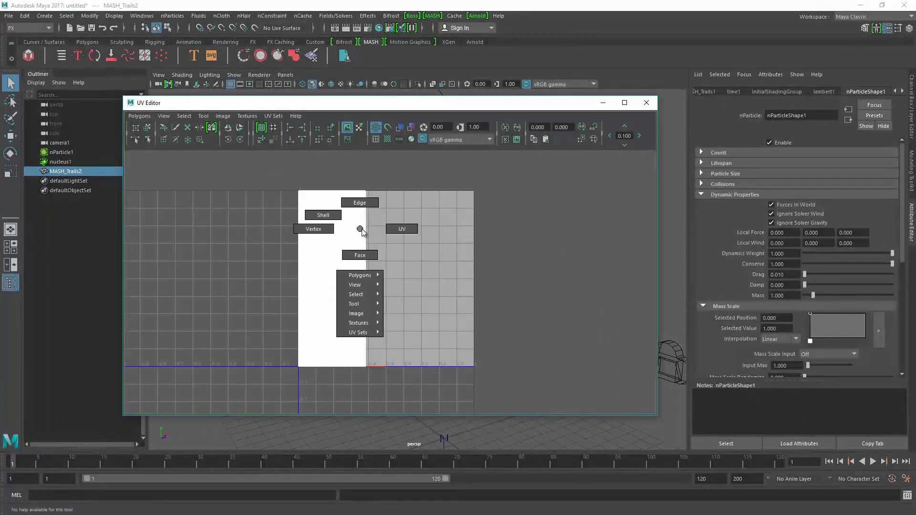
drag(279, 202, 456, 348)
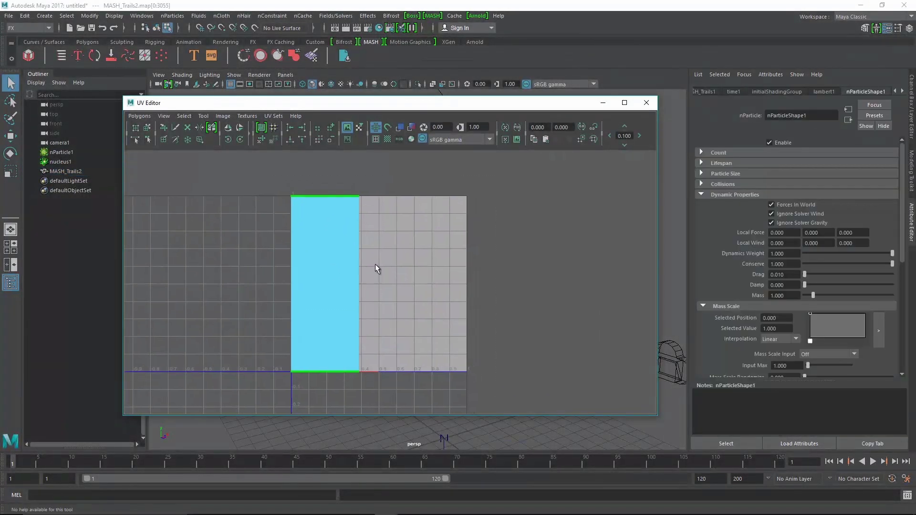
click(136, 116)
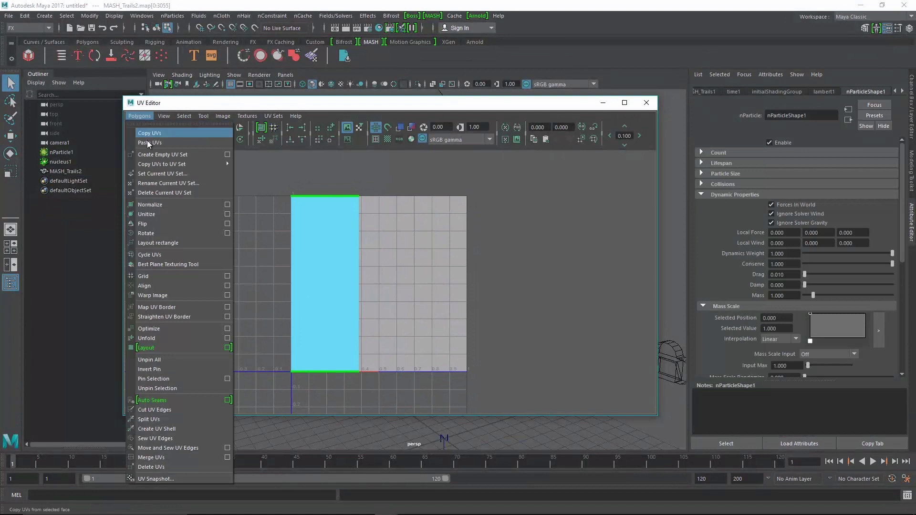
click(229, 206)
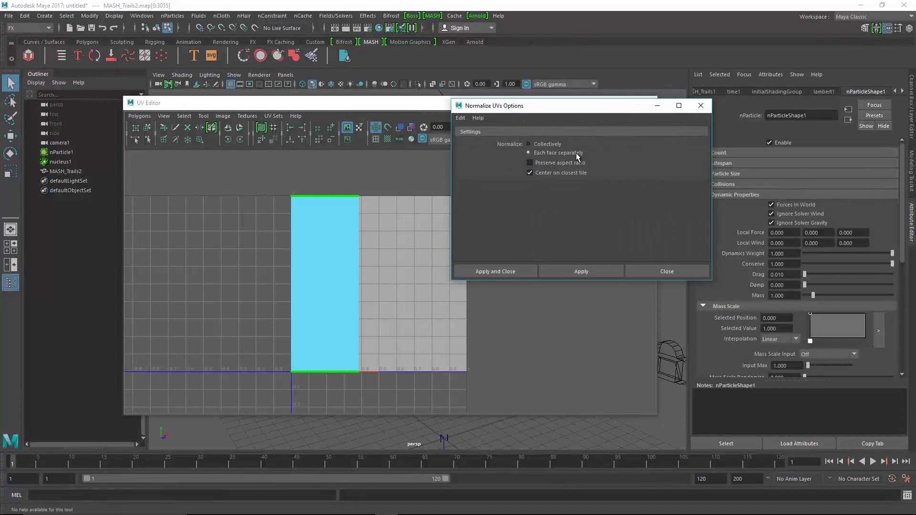
click(513, 271)
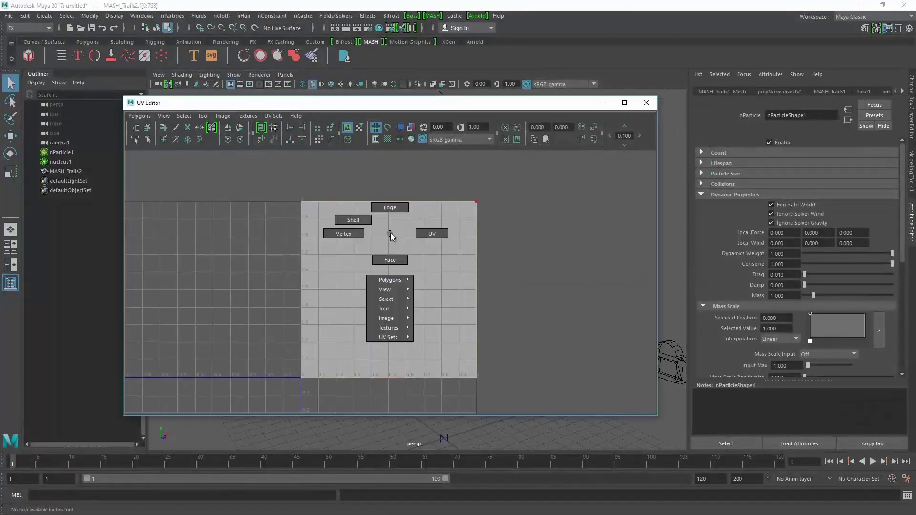
right_drag(389, 233, 388, 207)
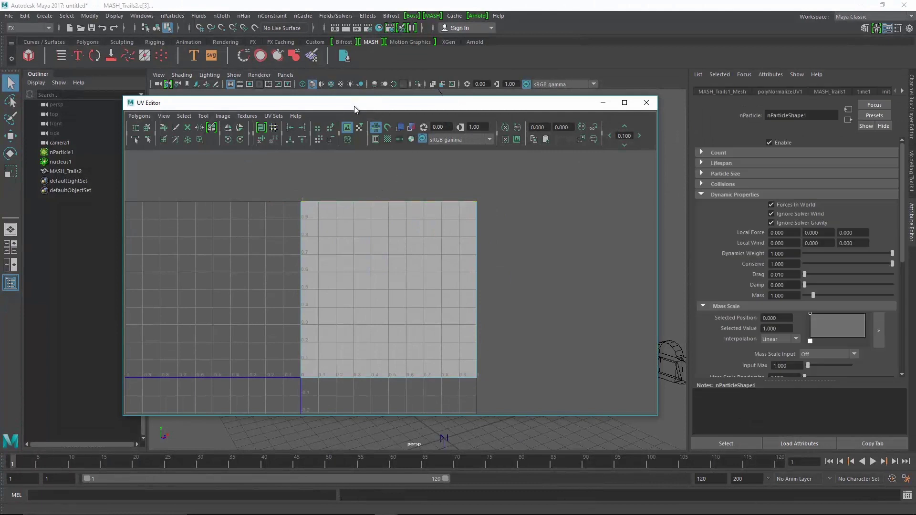
drag(354, 105, 641, 109)
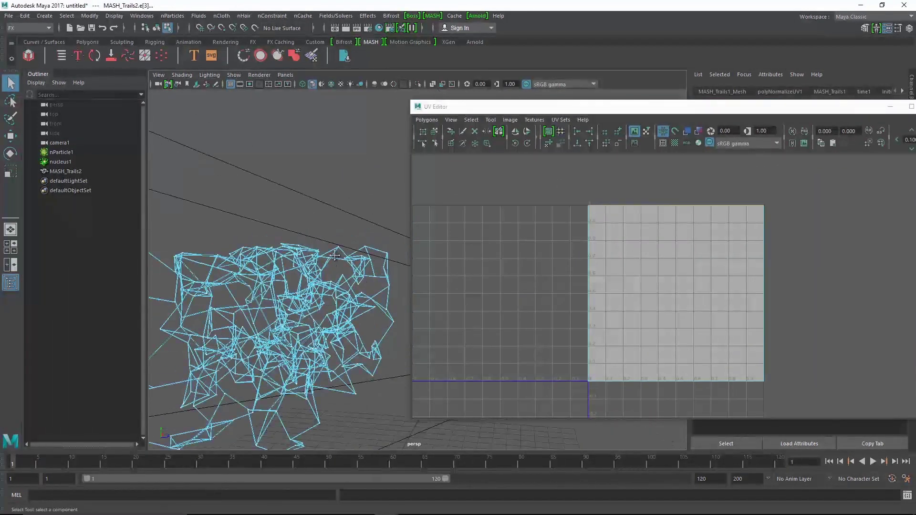
- Test-stretch a trail-mesh edge with the Move tool, undo it, and switch to shaded display
key(w)
mouse_move(308, 253)
alt+mouse_down()
mouse_move(306, 275)
mouse_move(375, 266)
alt+mouse_up()
key(ctrl+z)
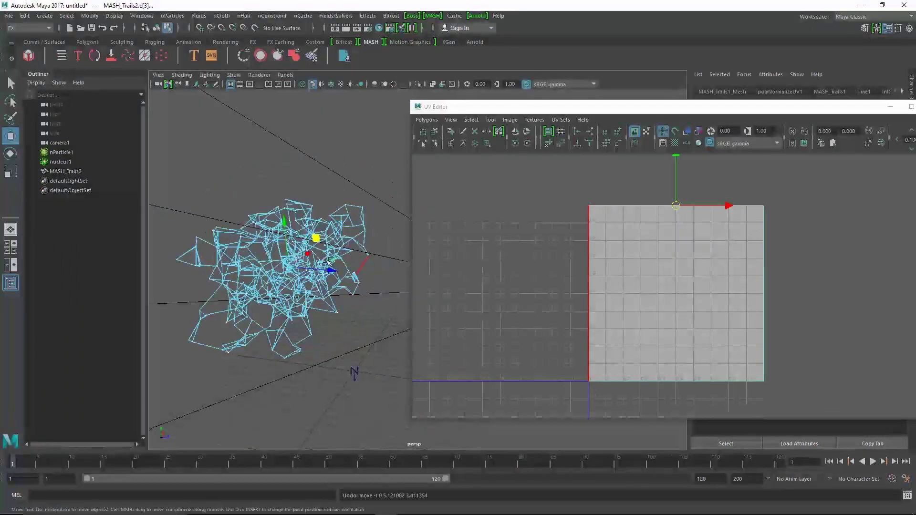
key(5)
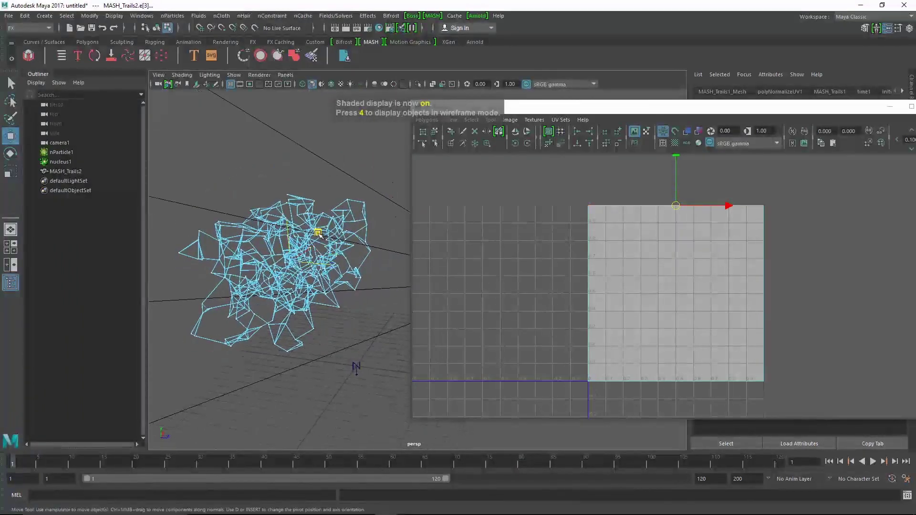
drag(324, 261, 350, 221)
key(ctrl+z)
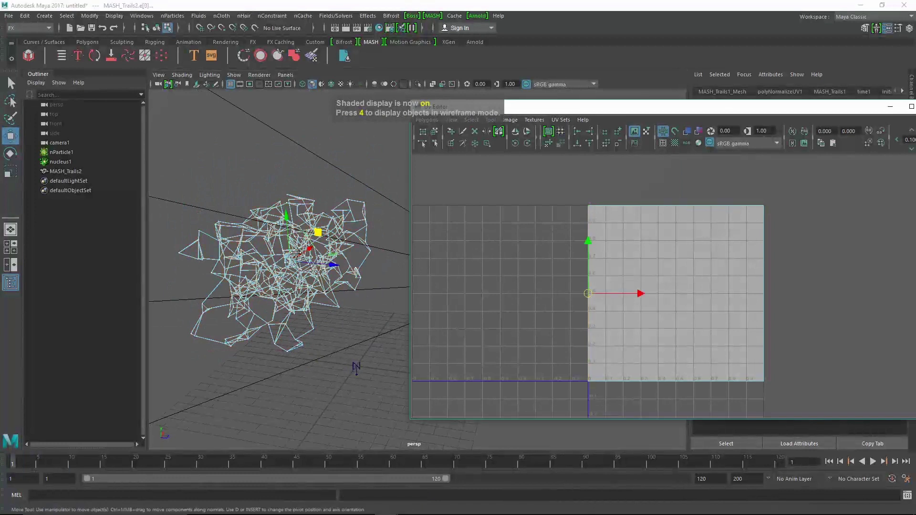
- Stretch another trail-mesh edge, undo it, then maximize and close the UV Editor
click(341, 262)
drag(341, 261, 334, 224)
key(ctrl+z)
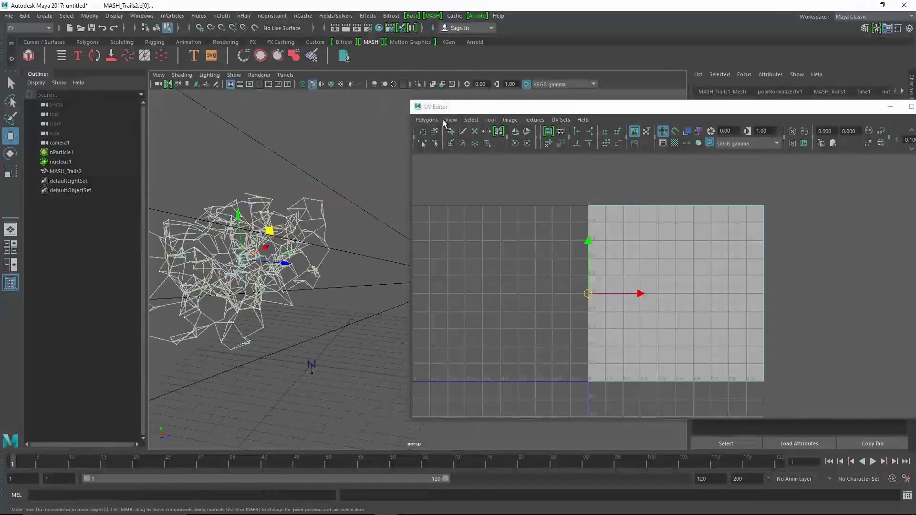
double_click(425, 107)
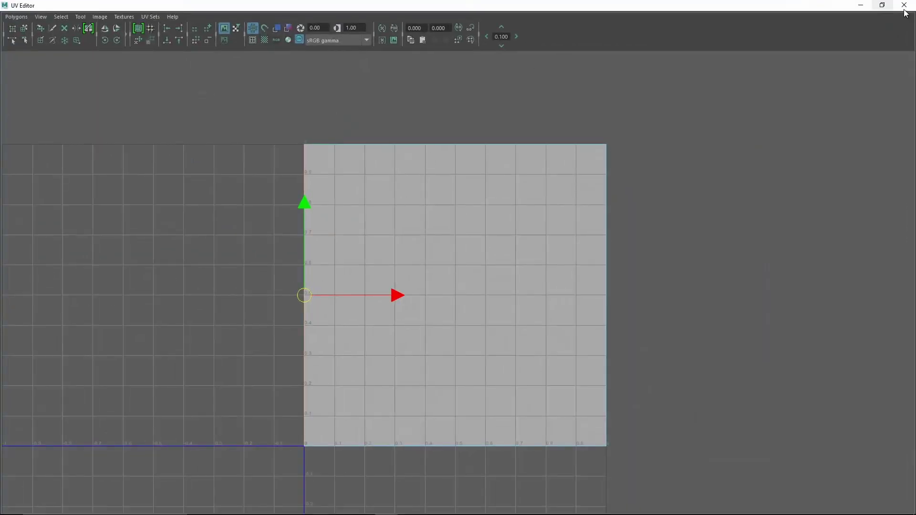
click(904, 5)
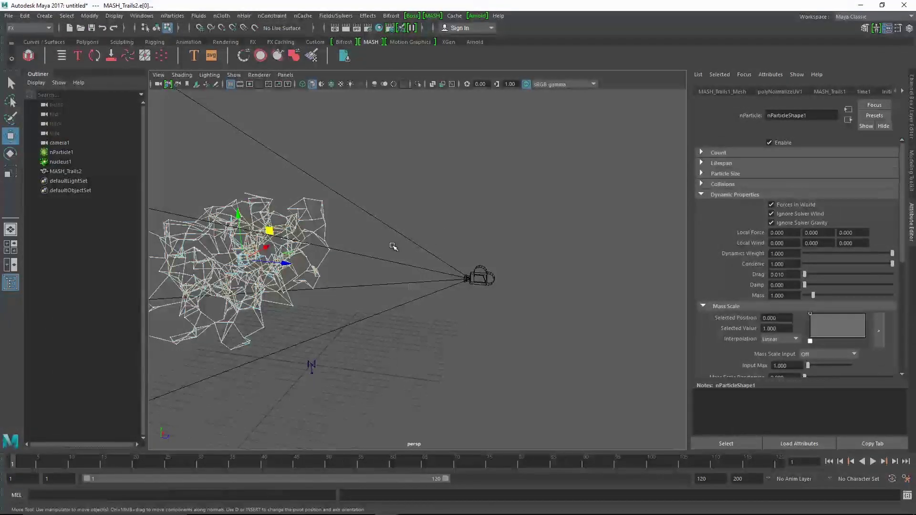
- Duplicate the trail mesh edges as curves and group them
mouse_move(389, 248)
alt+mouse_down()
mouse_move(434, 240)
mouse_move(466, 254)
mouse_move(425, 252)
mouse_move(463, 265)
alt+mouse_up()
key(q)
key(space)
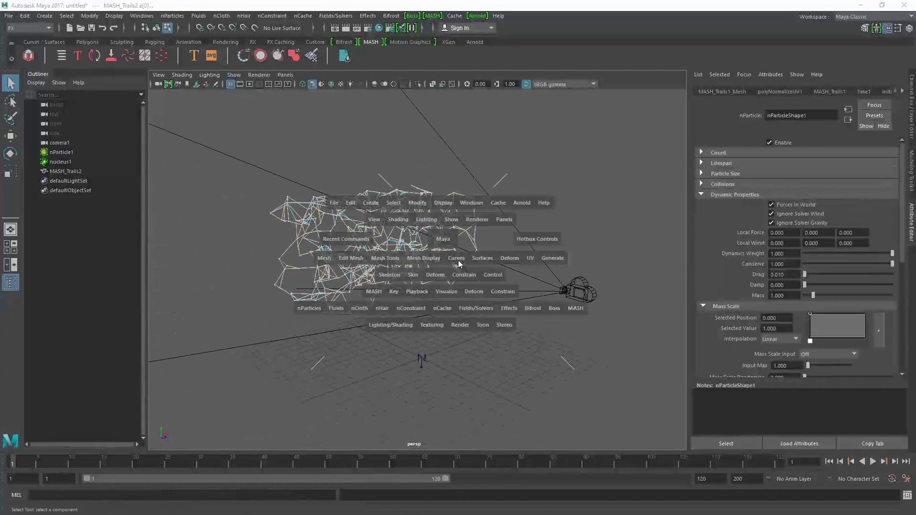
click(459, 261)
click(505, 305)
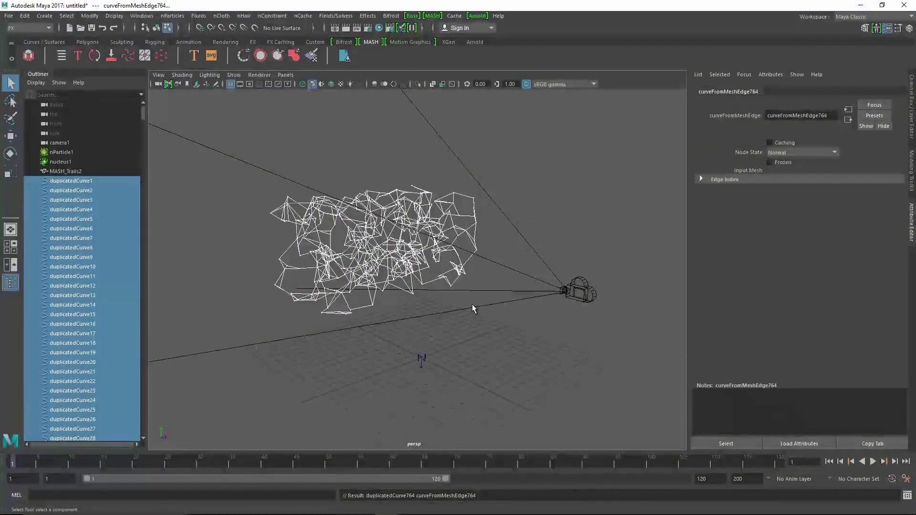
key(ctrl+g)
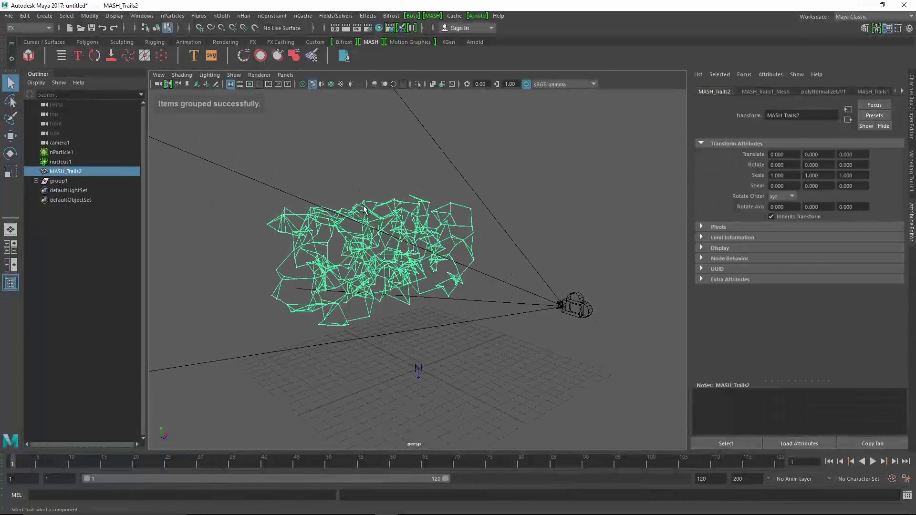
- Delete MASH_Trails2 and rename group1 to original_curves
key(Delete)
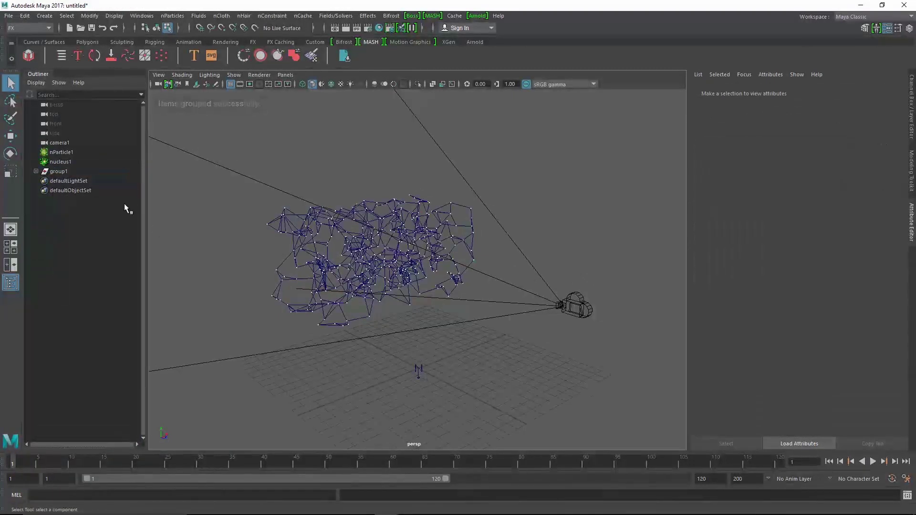
click(61, 172)
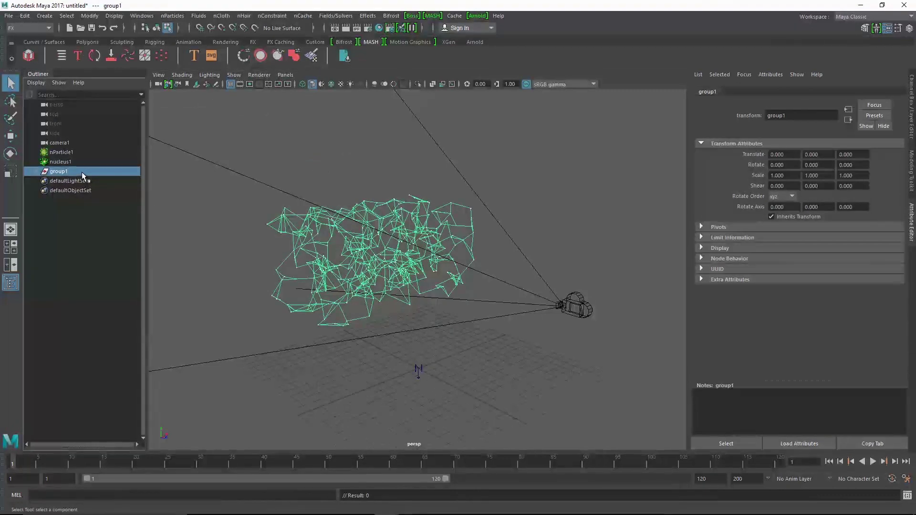
double_click(82, 172)
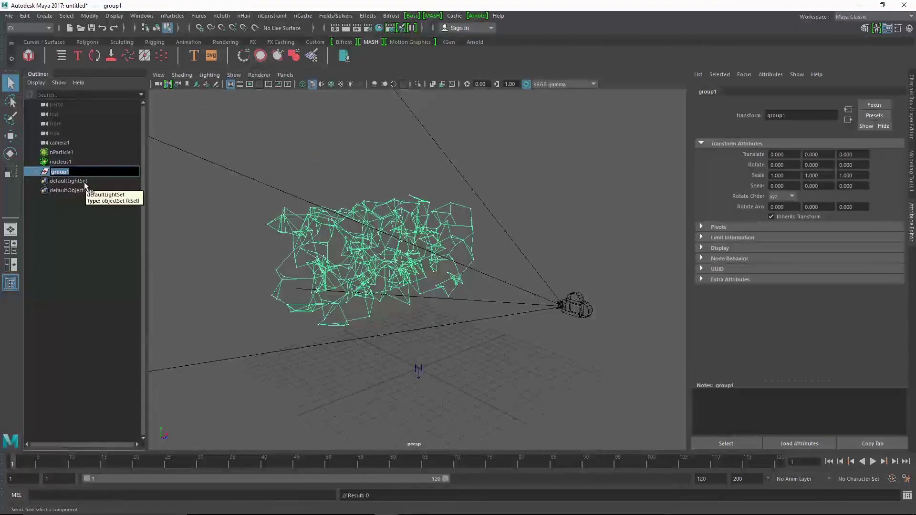
text(original_curves)
key(Return)
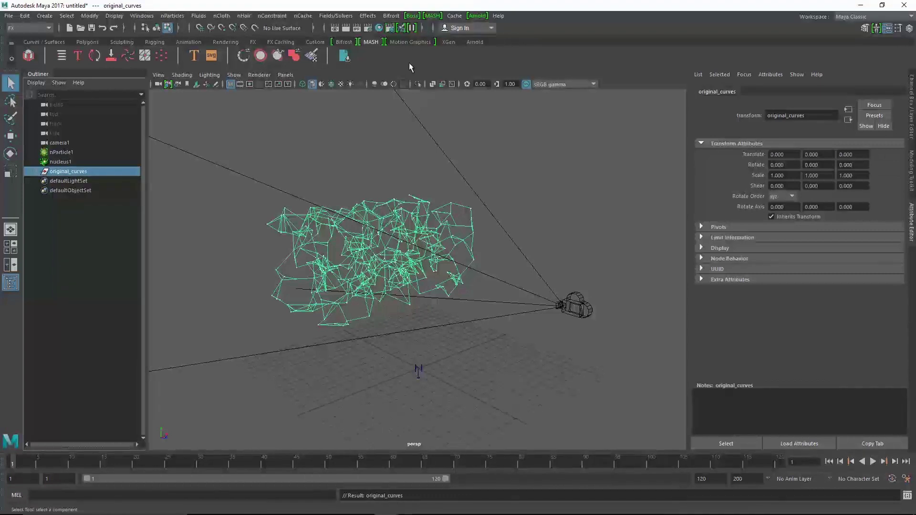
click(387, 173)
- Rebuild the original_curves curves as uniform 3 Cubic curves with 8 spans
mouse_move(387, 173)
alt+mouse_down()
mouse_move(399, 211)
mouse_move(354, 225)
alt+mouse_up()
alt+right_drag(353, 225, 528, 281)
click(99, 170)
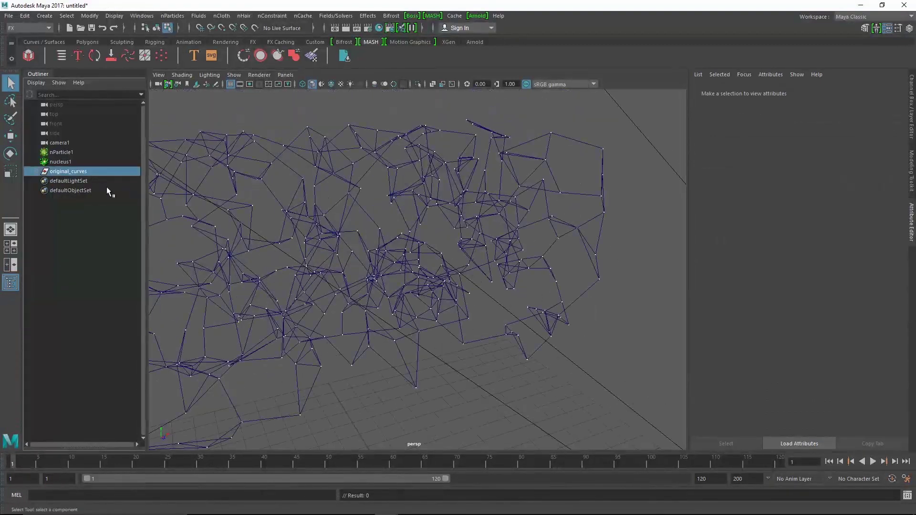
alt+drag(451, 244, 485, 256)
key(space)
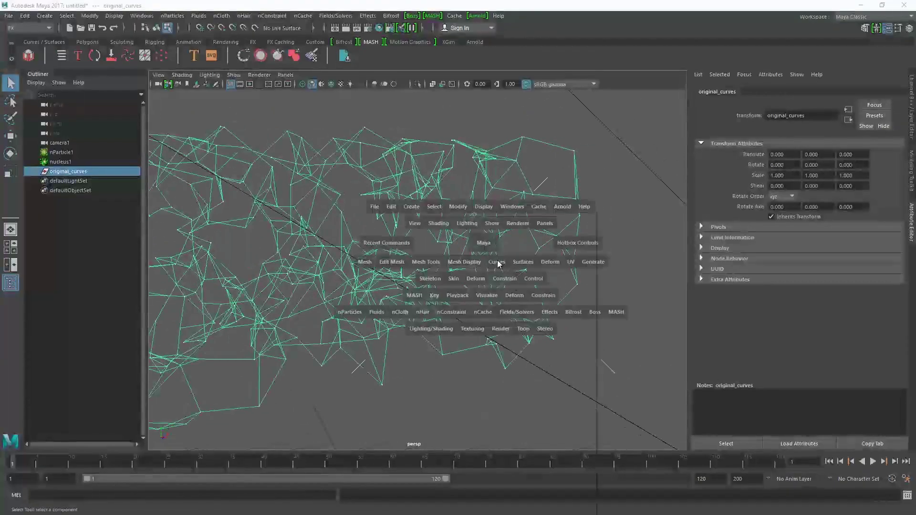
click(497, 262)
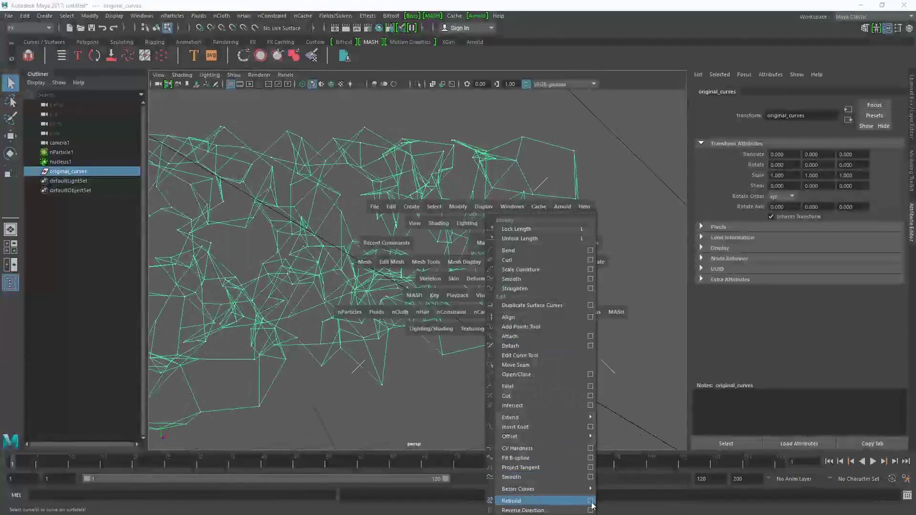
click(591, 502)
drag(569, 183, 500, 186)
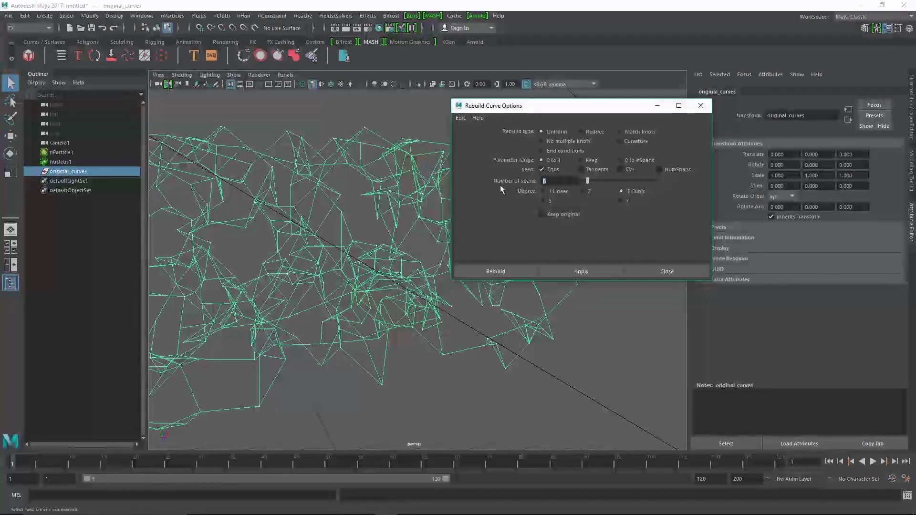
click(504, 273)
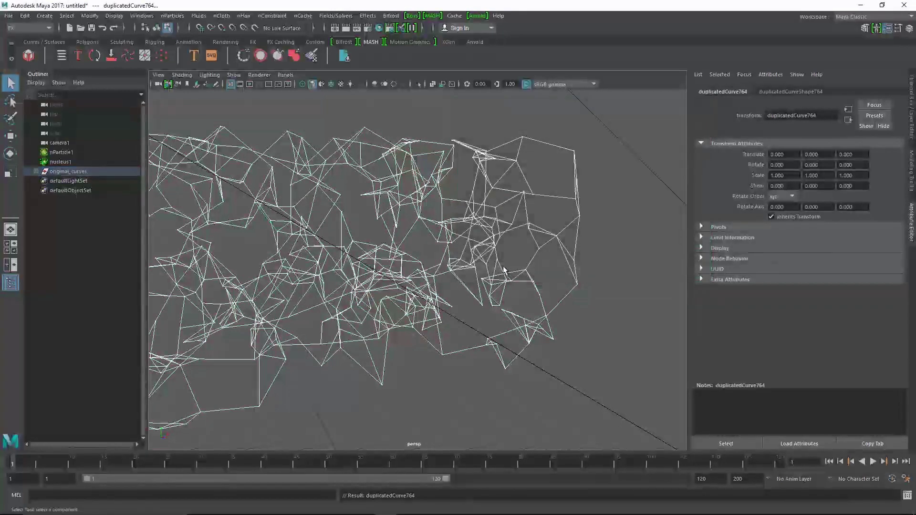
- Orbit to inspect the rebuilt curve web and reselect original_curves
mouse_move(377, 240)
alt+mouse_down()
mouse_move(463, 253)
mouse_move(422, 251)
alt+mouse_up()
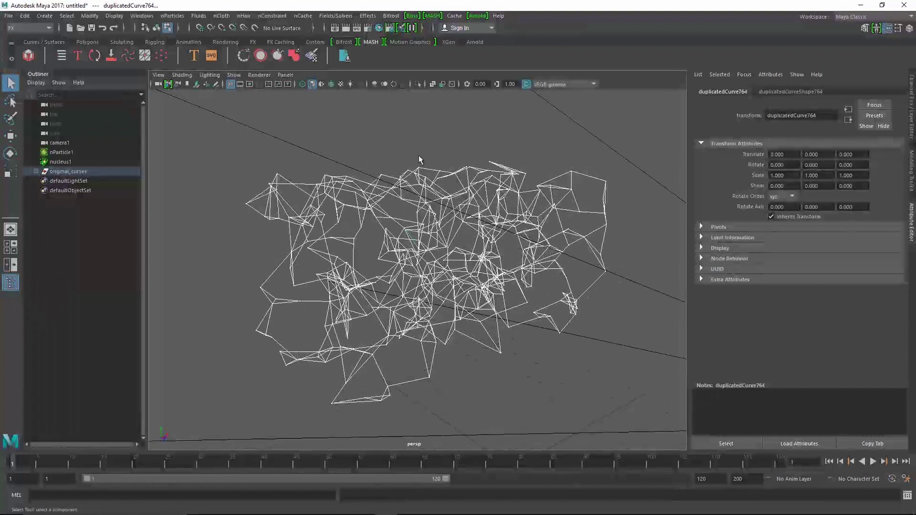
click(420, 160)
alt+drag(480, 206, 430, 201)
click(81, 172)
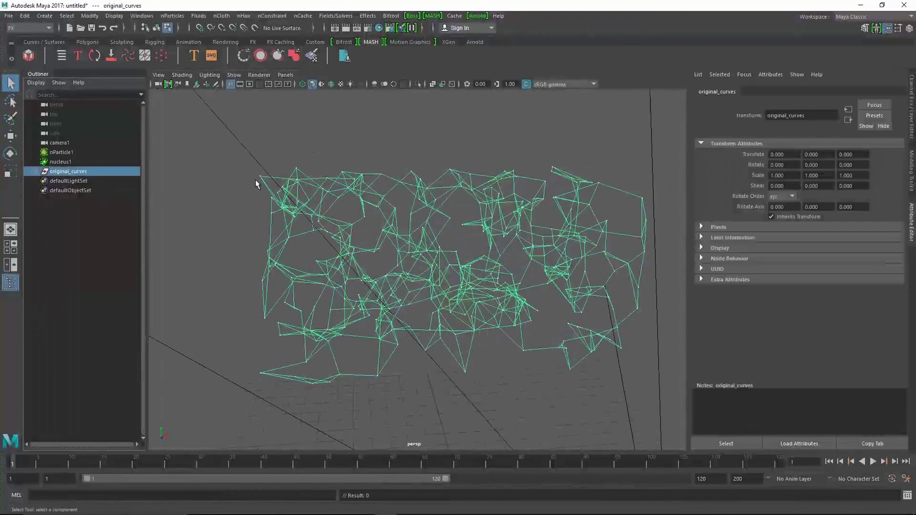
- Assign the curves to a new hair system and set hairSystem1 Collide to 0
click(243, 16)
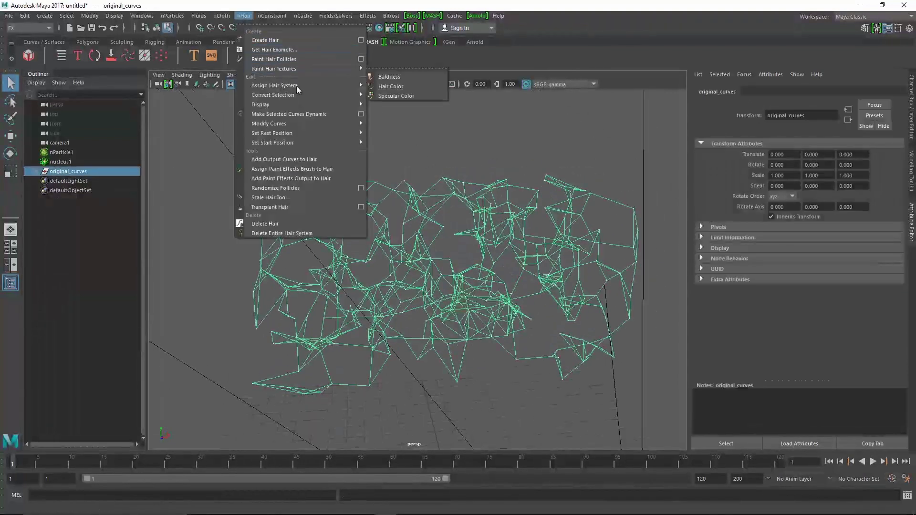
mouse_move(274, 85)
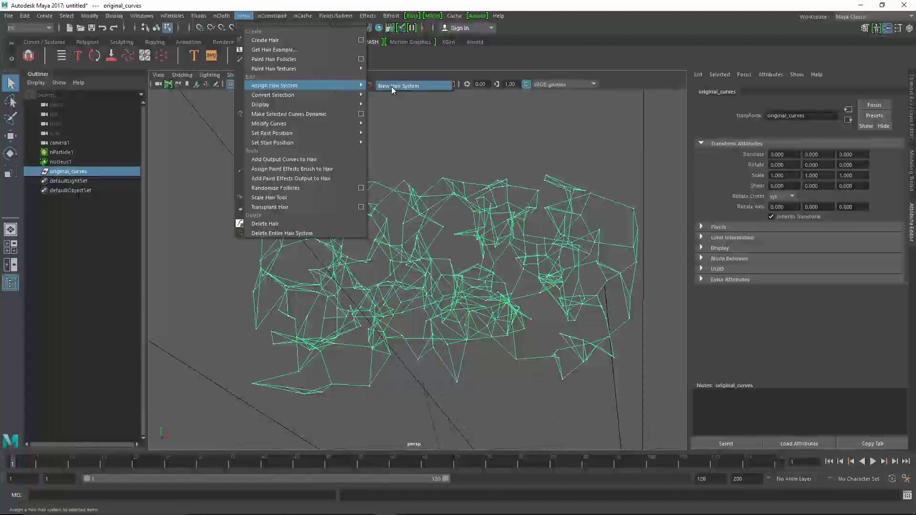
click(435, 87)
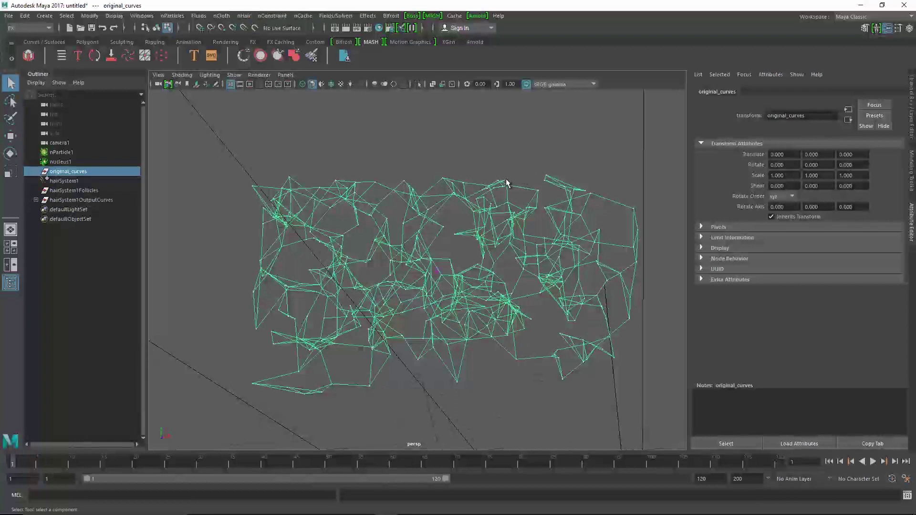
click(84, 180)
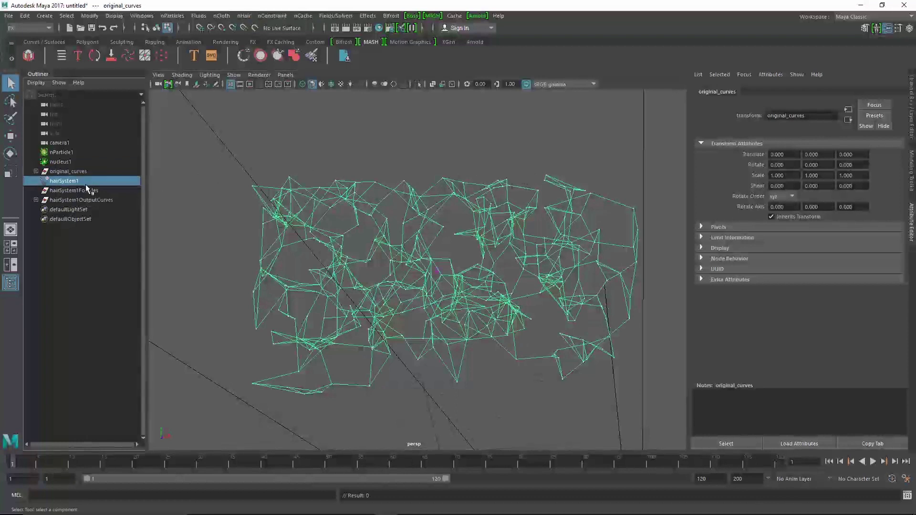
key(ctrl+a)
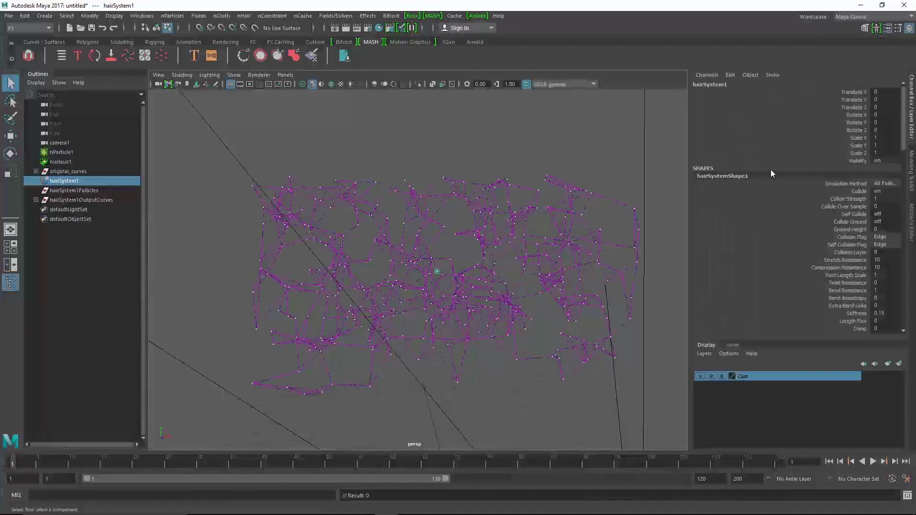
click(885, 190)
text(0)
key(Return)
- Select original_curves and inspect the hairSystem1OutputCurves group
click(80, 173)
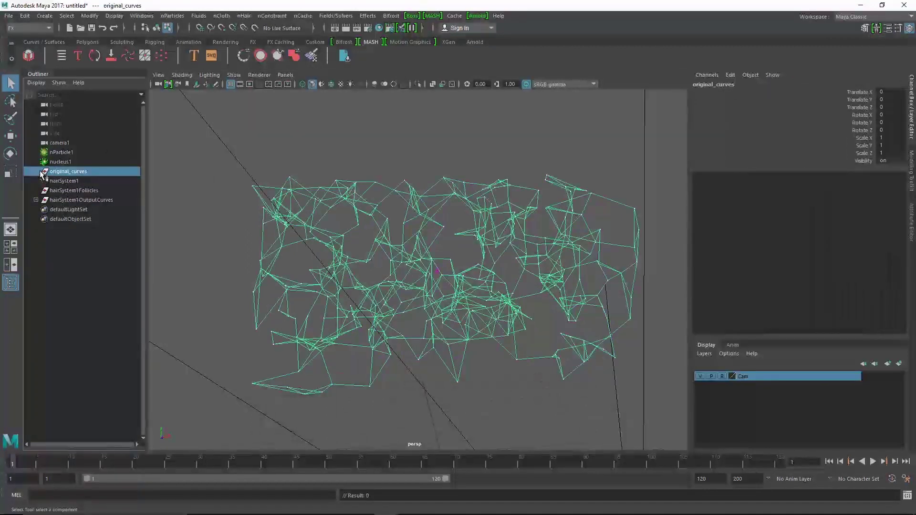
click(60, 199)
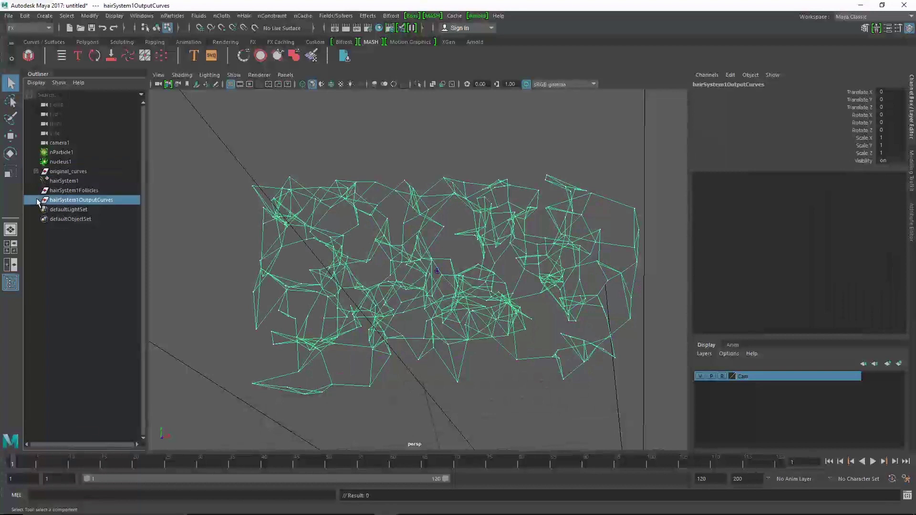
click(36, 200)
- Select follicle1 through follicle764 and set their Point Lock to No Attach
click(67, 172)
click(36, 171)
click(65, 184)
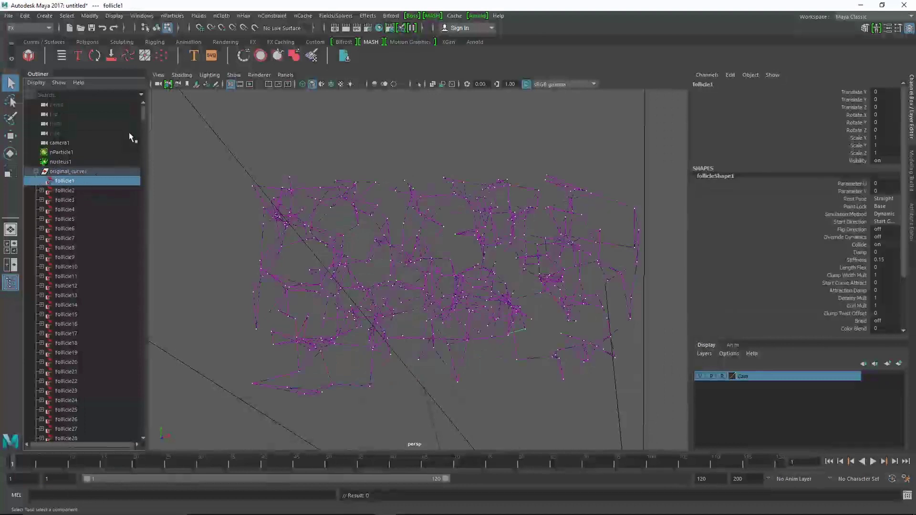
drag(143, 116, 138, 438)
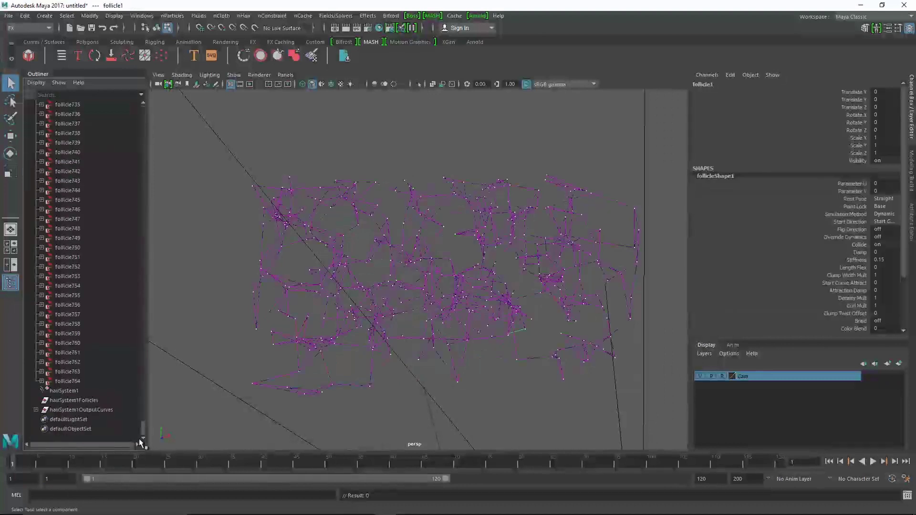
shift+click(78, 383)
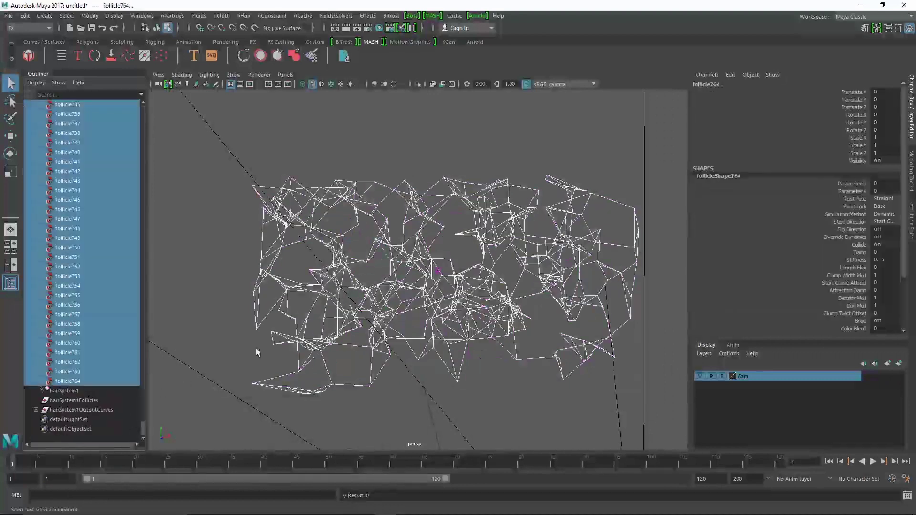
click(890, 206)
click(888, 215)
- Play the hair simulation, then compare it with Point Lock set back to Base
alt+drag(601, 203, 460, 190)
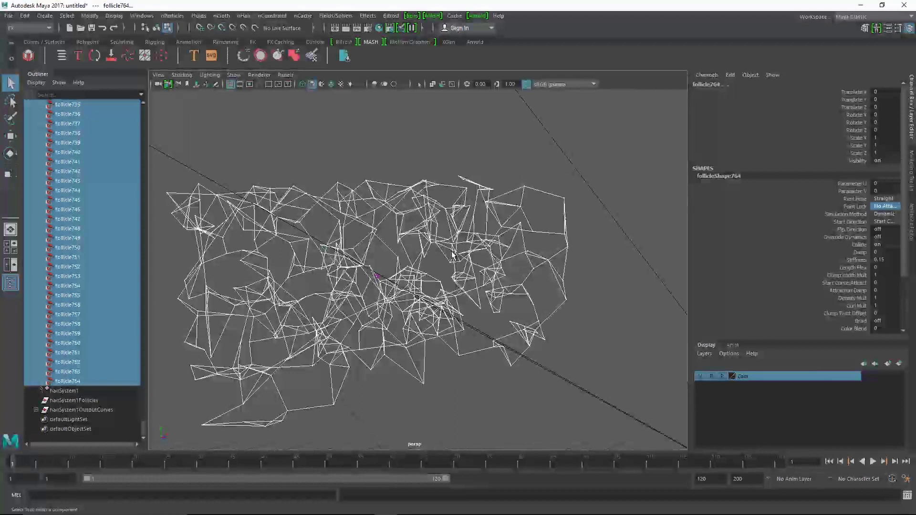
key(alt+v)
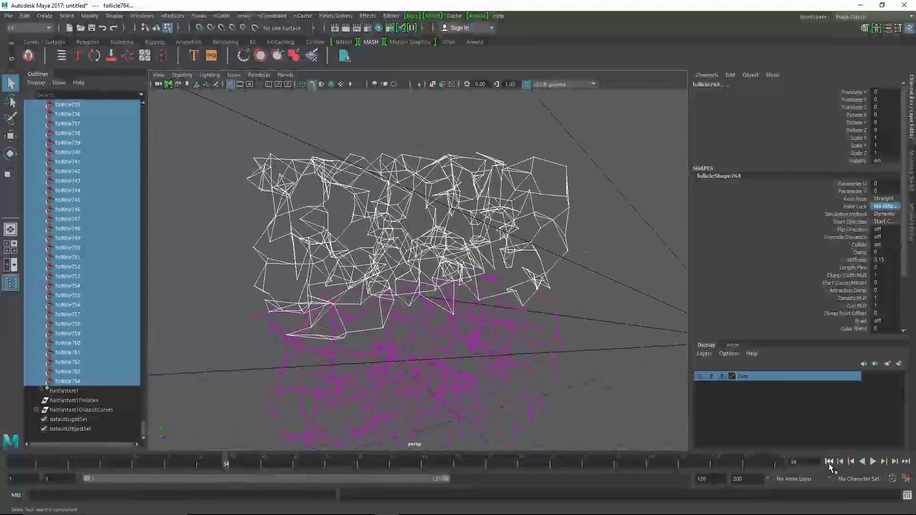
click(829, 462)
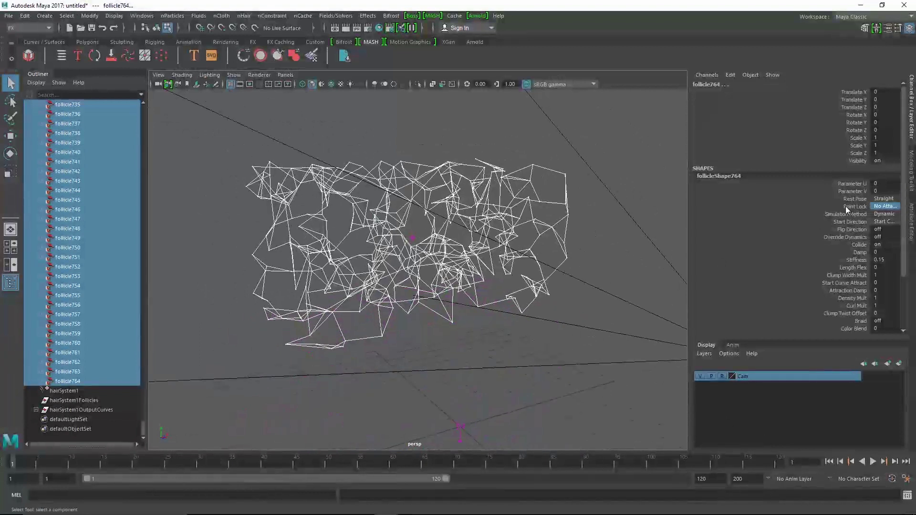
click(885, 206)
click(883, 224)
key(alt+v)
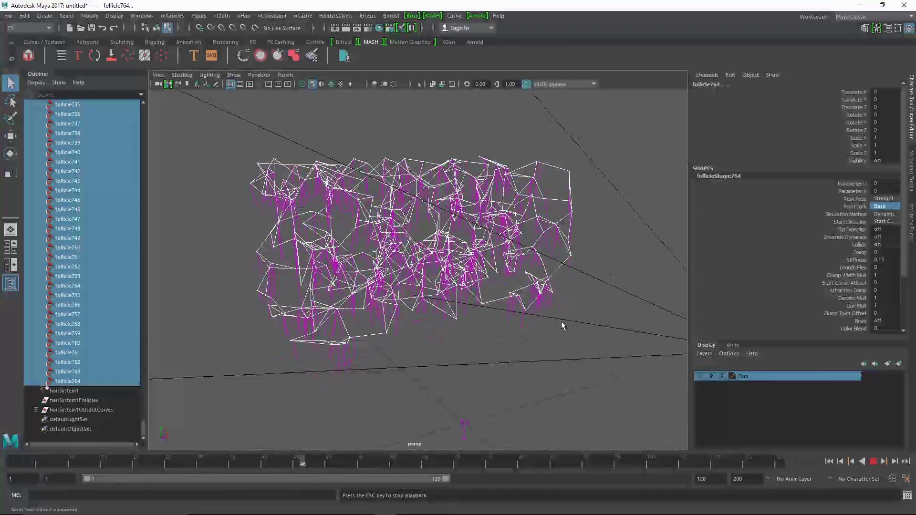
key(Escape)
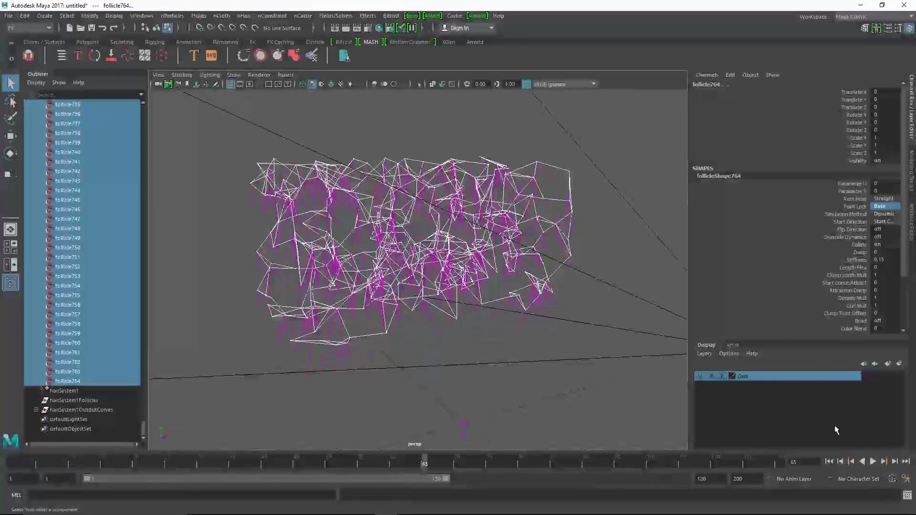
click(829, 463)
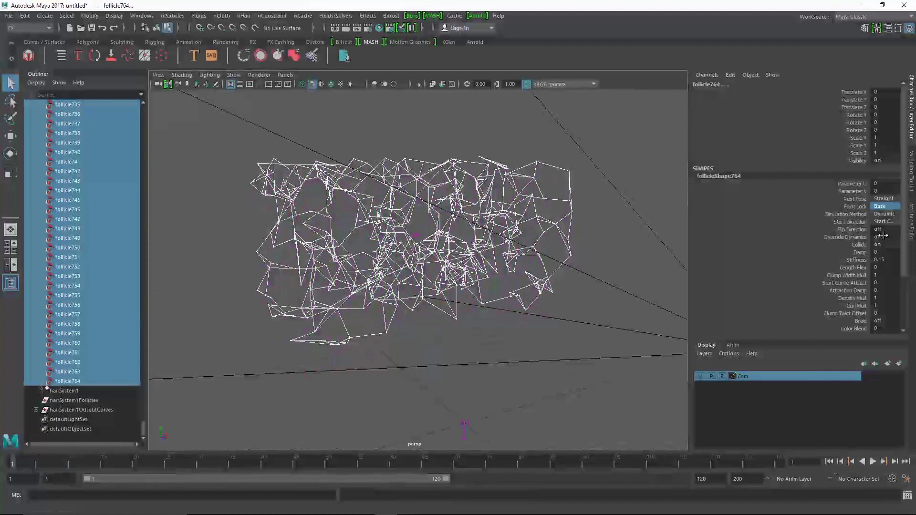
- Restore Point Lock to No Attach and replay the freely falling hair
click(894, 209)
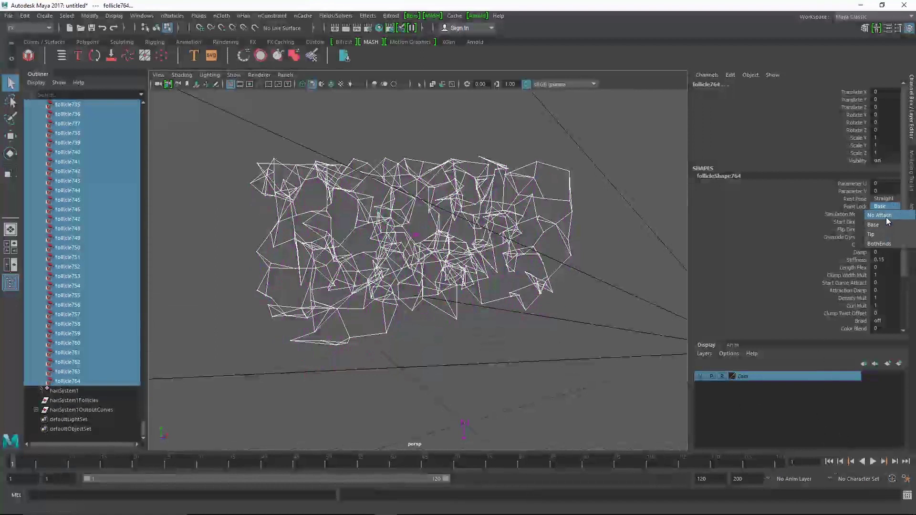
click(886, 216)
alt+drag(547, 323, 555, 374)
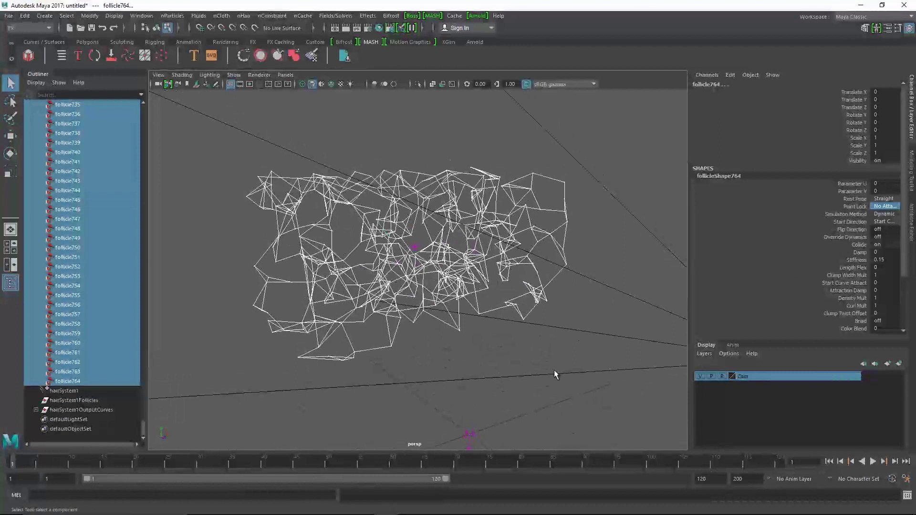
click(567, 316)
key(alt+v)
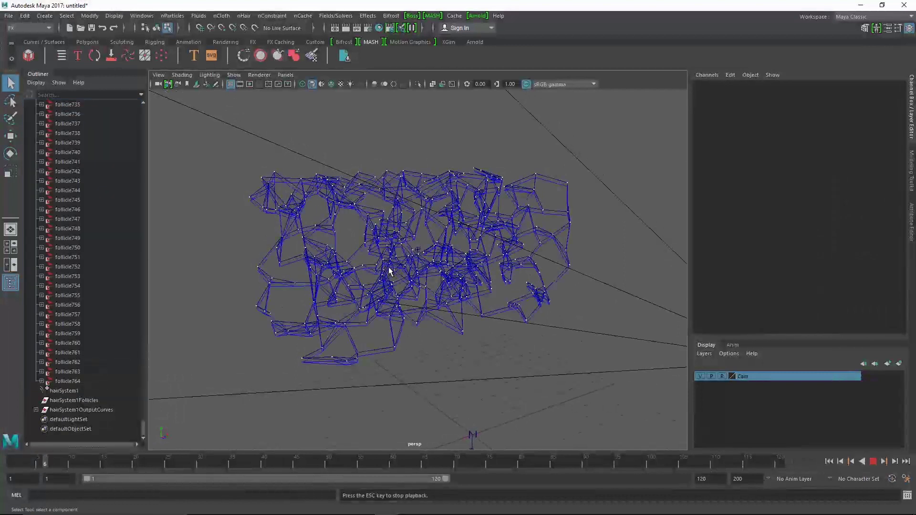
key(Escape)
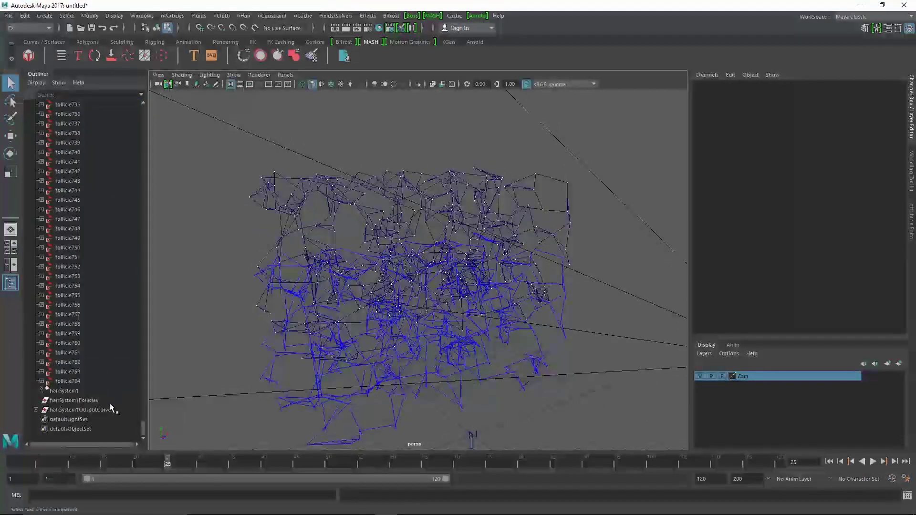
drag(142, 416, 143, 105)
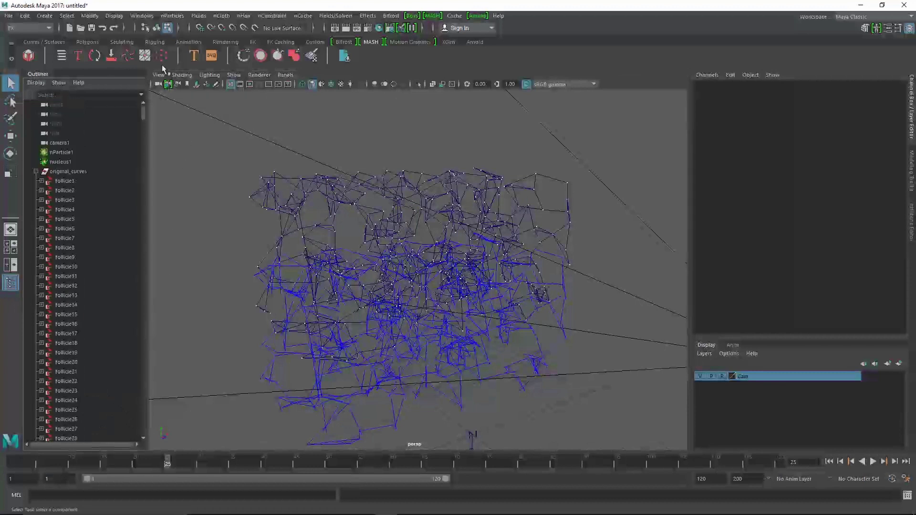
- Hide the original_curves group and preview the hair simulation from frame 1
click(35, 171)
click(72, 171)
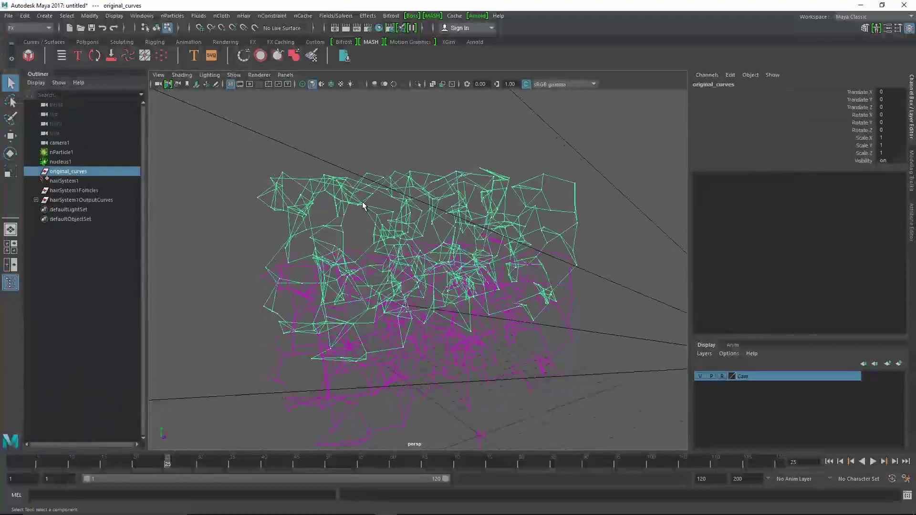
key(ctrl+h)
click(829, 462)
key(alt+v)
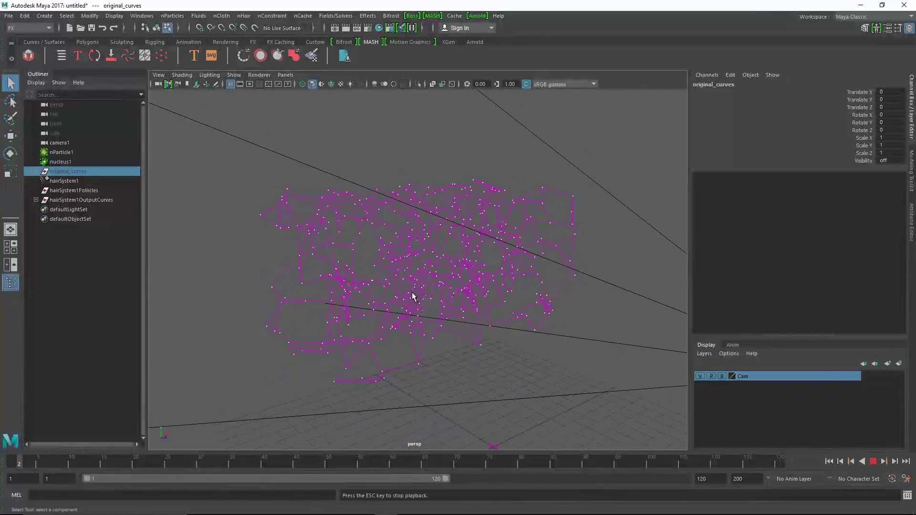
key(Escape)
- Reframe the view, replay the hair simulation, and return to frame 1
alt+middle_drag(413, 301, 420, 246)
scroll(420, 246, down, 2)
key(alt+v)
key(Escape)
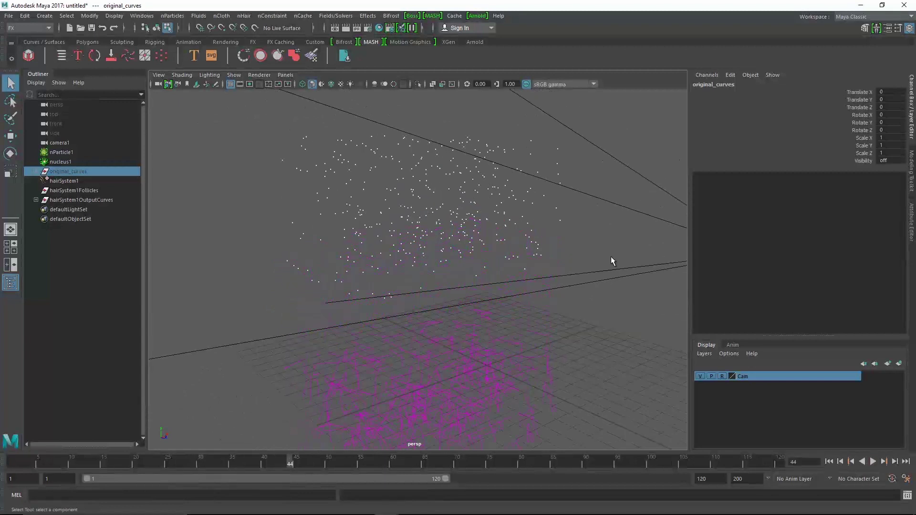
click(828, 461)
- Replay the simulation from a new angle, rewind the timeline to frame 1, and adjust the view
mouse_move(461, 230)
alt+mouse_down()
mouse_move(479, 255)
mouse_move(460, 286)
mouse_move(432, 300)
alt+mouse_up()
key(alt+v)
key(Escape)
drag(164, 461, 12, 461)
mouse_move(339, 299)
alt+mouse_down()
mouse_move(389, 307)
mouse_move(254, 322)
mouse_move(286, 331)
mouse_move(407, 313)
alt+mouse_up()
alt+right_drag(407, 313, 290, 279)
mouse_move(289, 278)
alt+mouse_down()
mouse_move(327, 307)
mouse_move(343, 302)
alt+mouse_up()
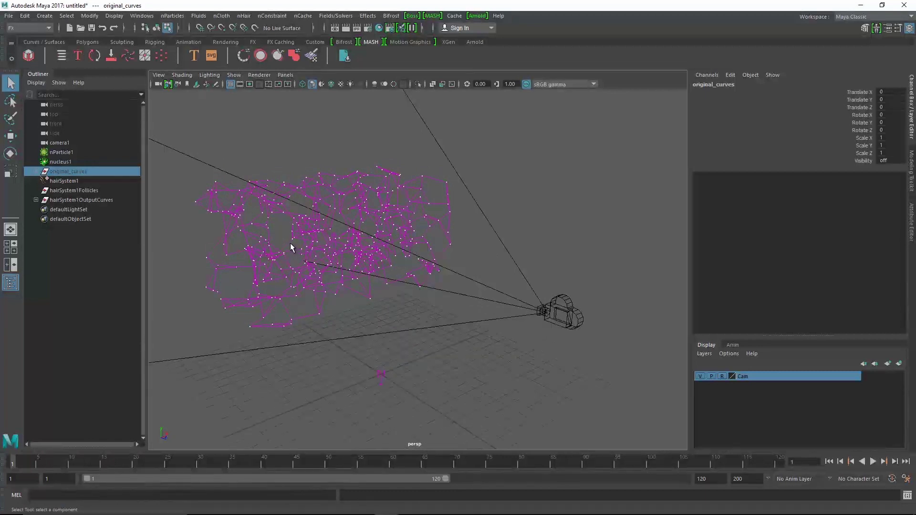
- Select nParticle1 with hairSystem1OutputCurves and create a Component to Component nConstraint
click(85, 180)
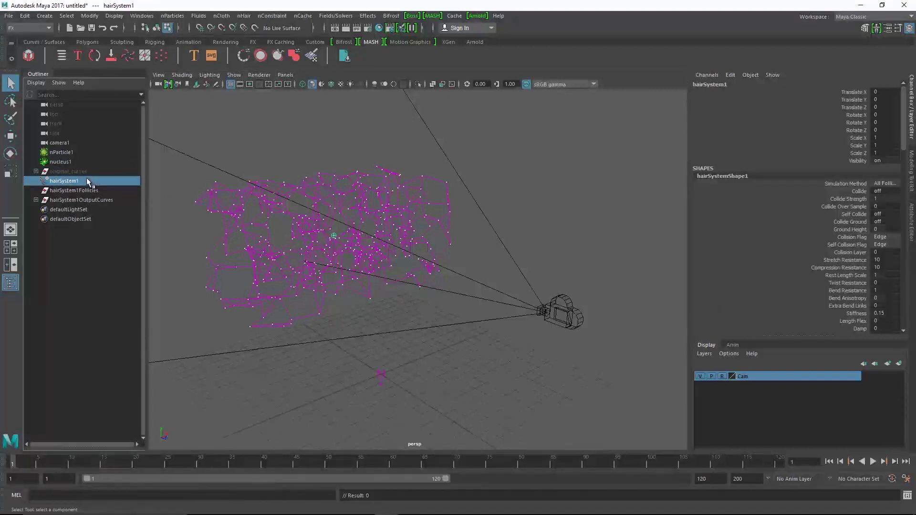
alt+drag(211, 173, 223, 172)
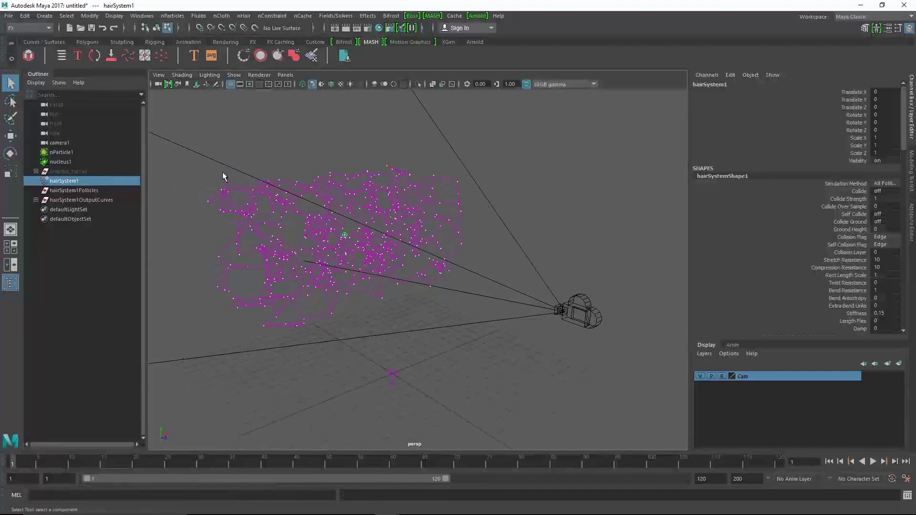
click(94, 199)
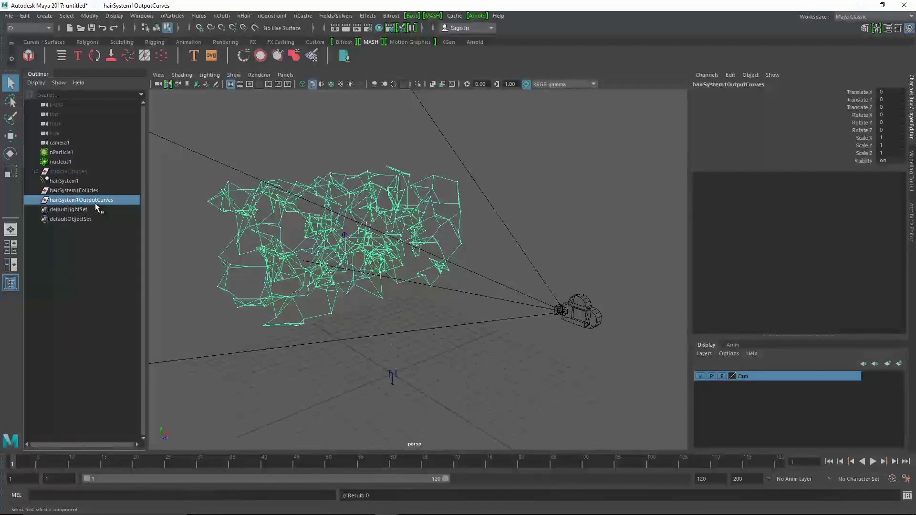
click(76, 153)
ctrl+click(83, 200)
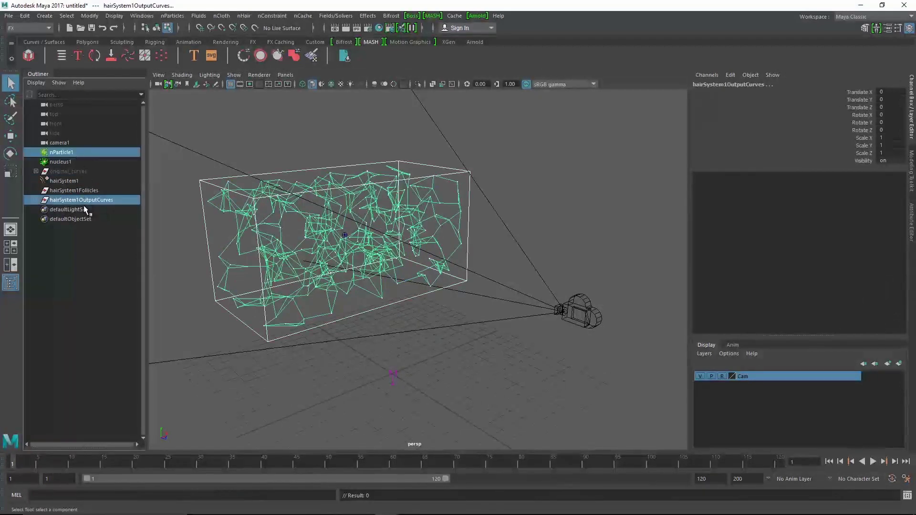
alt+middle_drag(313, 132, 325, 139)
click(273, 16)
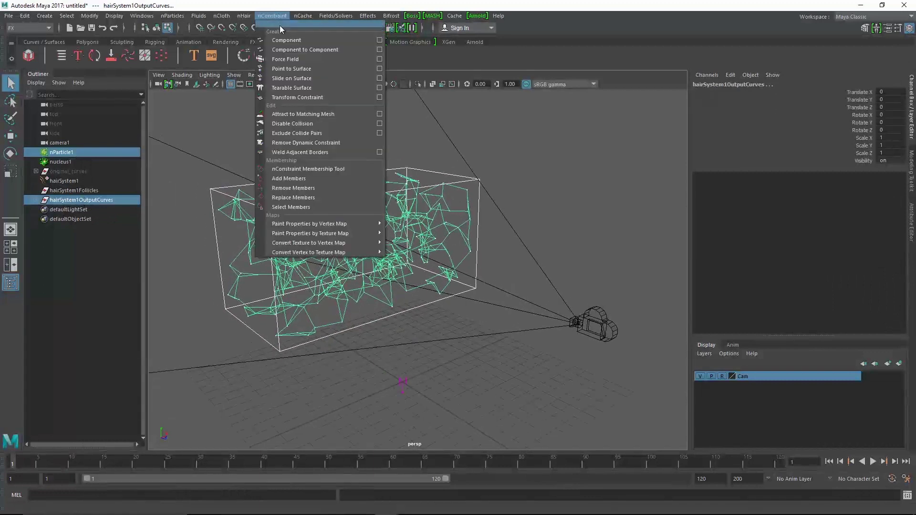
click(297, 50)
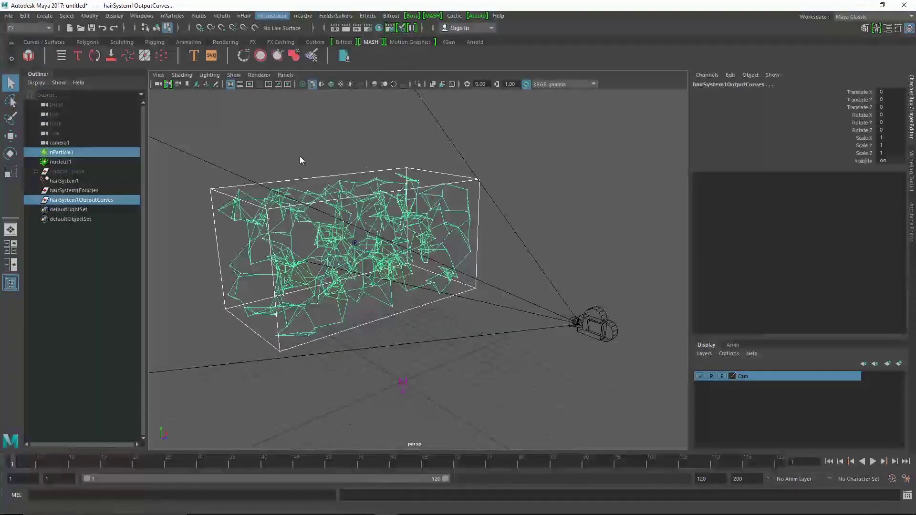
- Orbit and zoom around the new dynamicConstraint1 web, then show its full attributes
alt+middle_drag(305, 210, 337, 240)
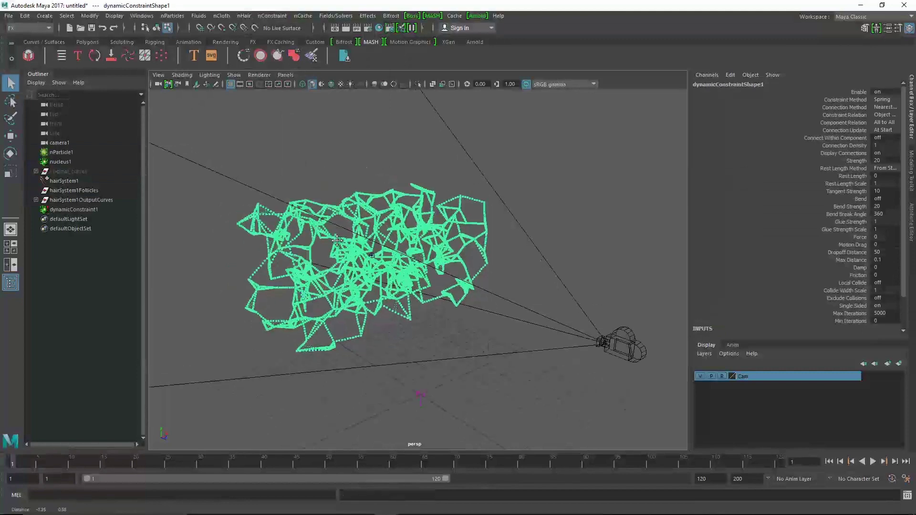
mouse_move(337, 240)
alt+mouse_down()
mouse_move(372, 239)
mouse_move(382, 248)
mouse_move(371, 257)
mouse_move(491, 225)
mouse_move(454, 237)
alt+mouse_up()
scroll(399, 239, up, 5)
alt+right_drag(454, 238, 190, 309)
mouse_move(190, 308)
alt+mouse_down()
mouse_move(432, 280)
mouse_move(416, 293)
mouse_move(451, 274)
mouse_move(510, 277)
mouse_move(479, 262)
alt+mouse_up()
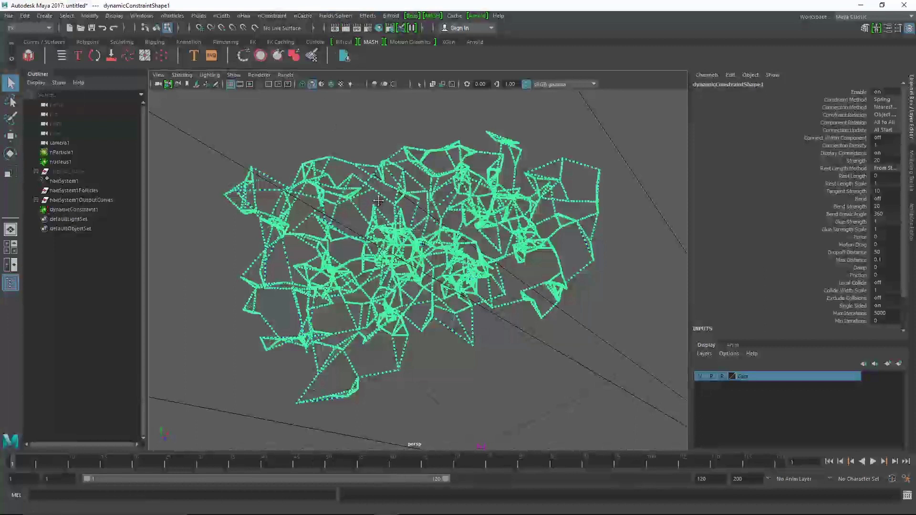
key(ctrl+a)
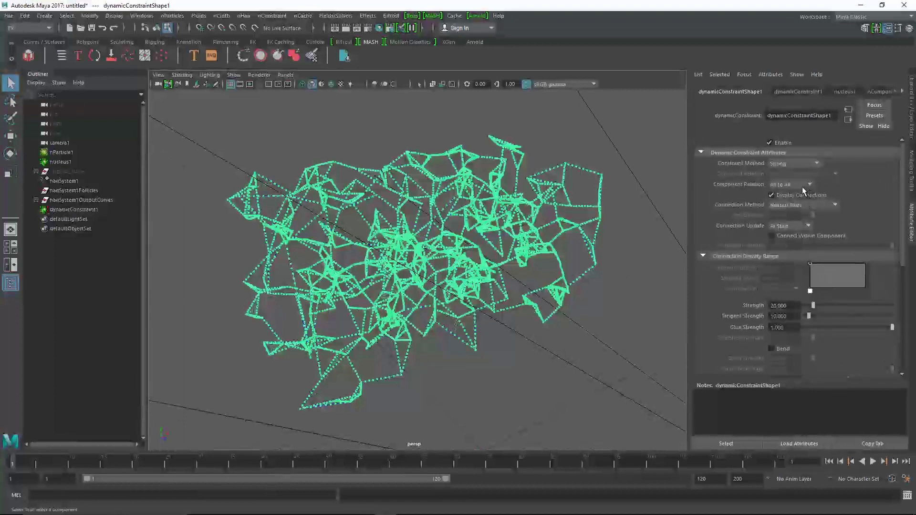
- Set dynamicConstraint1's Connection Method to Within Max Distance with Max Distance 0.1
click(805, 185)
click(833, 184)
click(834, 205)
click(816, 225)
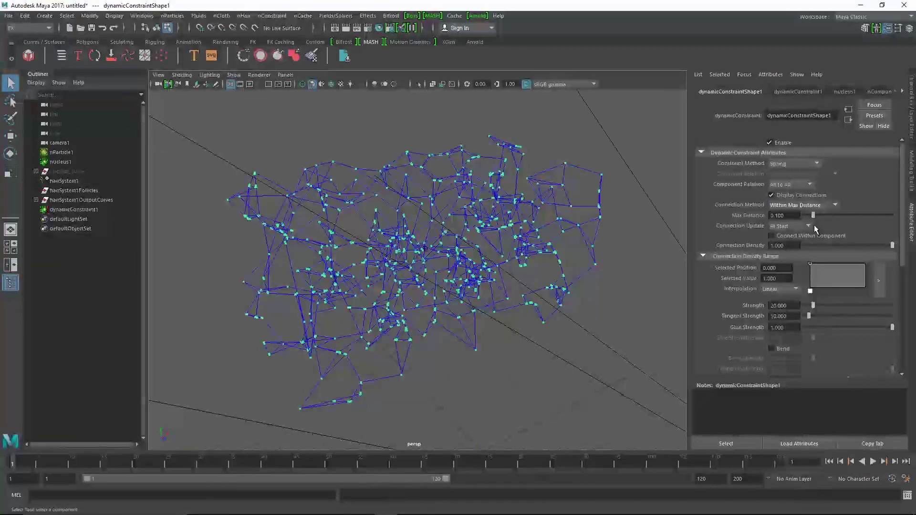
drag(814, 216, 905, 220)
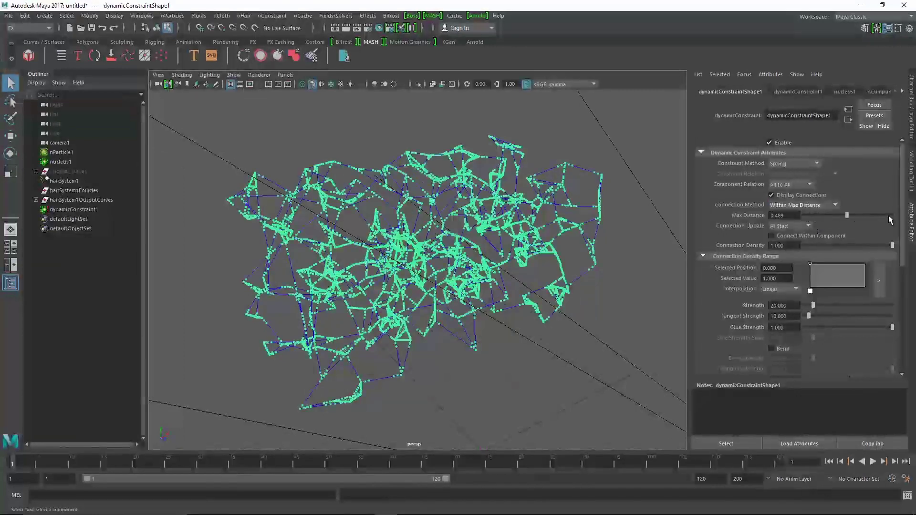
drag(800, 216, 752, 217)
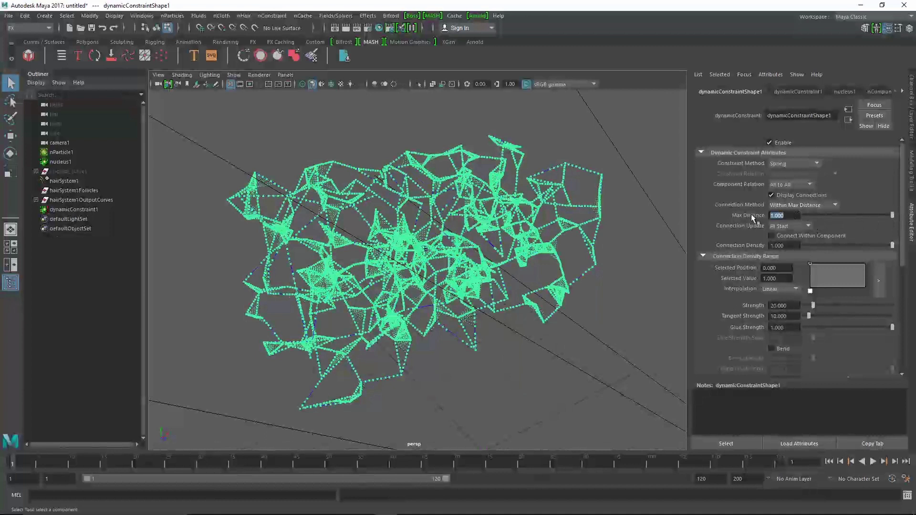
text(.1)
key(Return)
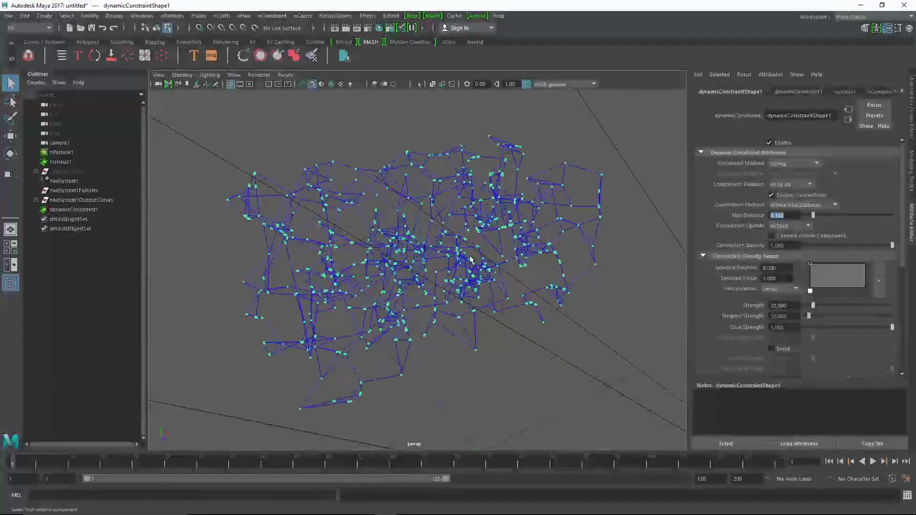
alt+drag(450, 270, 369, 230)
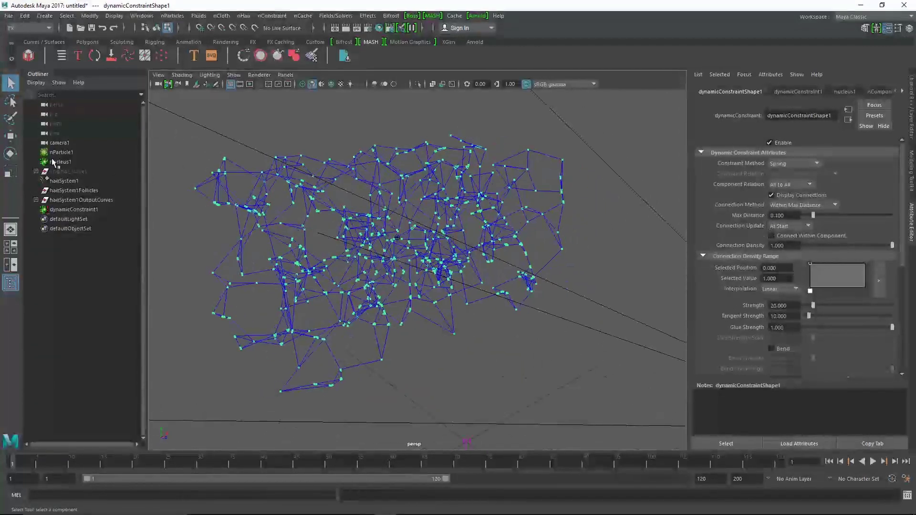
click(53, 162)
key(ctrl+a)
- Turn on nucleus1's Use Plane by setting it to 1
double_click(891, 290)
text(1)
key(Return)
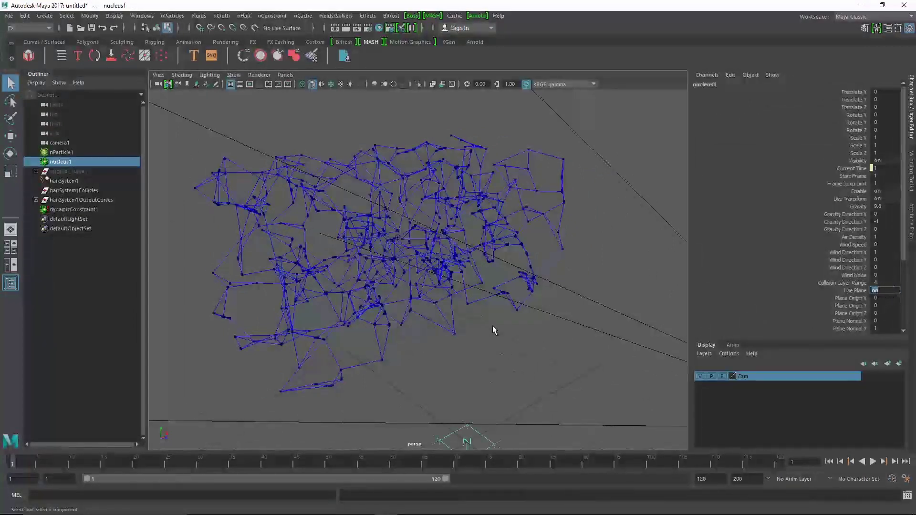
- Play the simulation to watch the web fall onto the ground plane, then rewind to frame 1
key(alt+v)
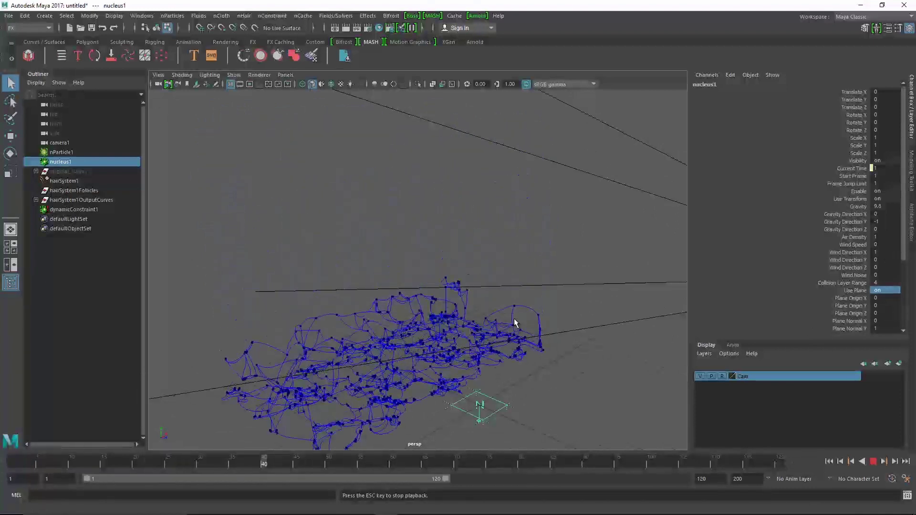
key(Escape)
mouse_move(513, 319)
alt+mouse_down()
mouse_move(500, 319)
mouse_move(531, 313)
mouse_move(466, 323)
mouse_move(496, 379)
alt+mouse_up()
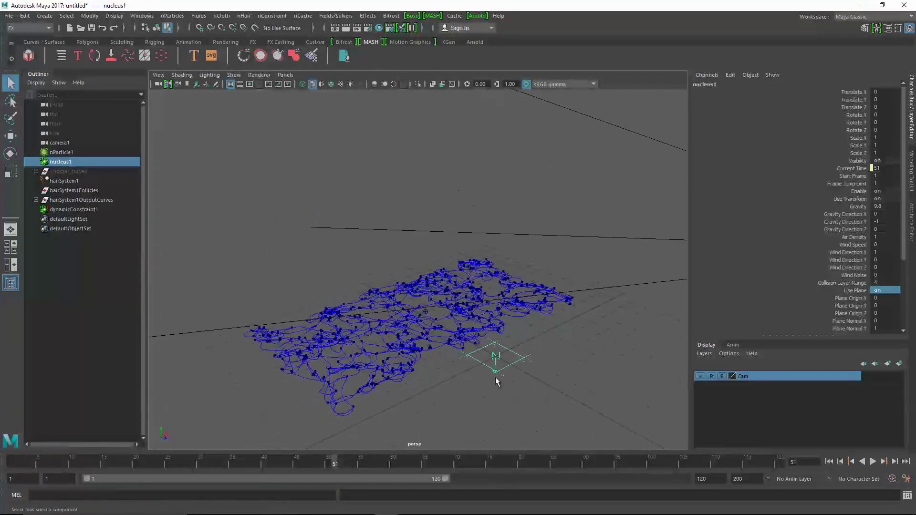
click(828, 463)
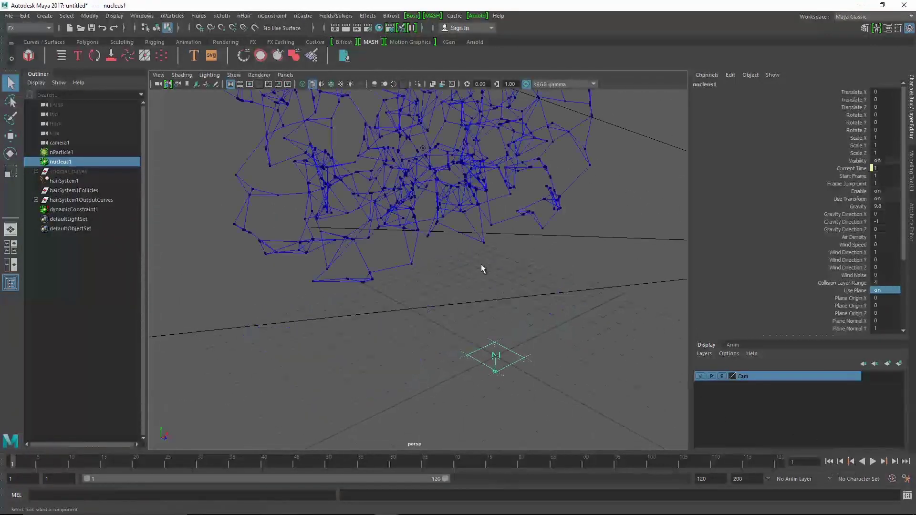
mouse_move(482, 265)
alt+mouse_down()
mouse_move(479, 340)
mouse_move(468, 336)
alt+mouse_up()
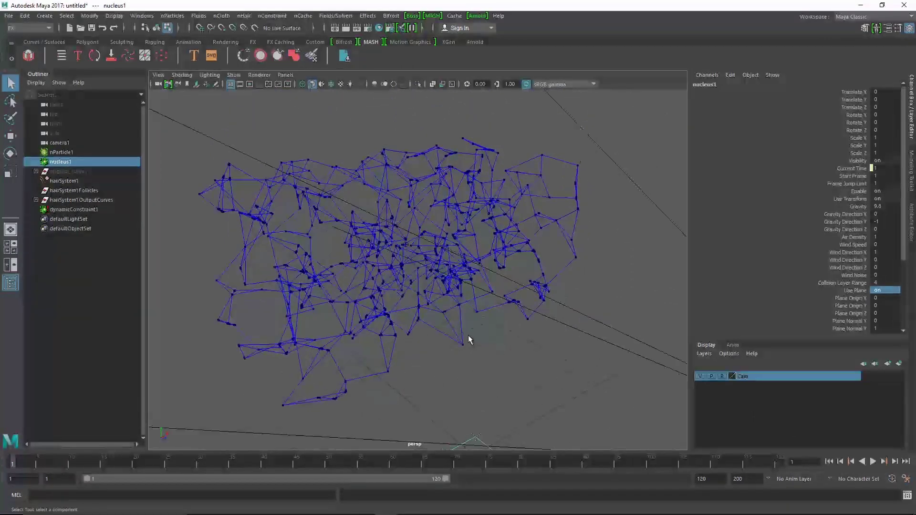
- Save the scene as Mash_01 in Maya ASCII format
click(9, 15)
click(42, 64)
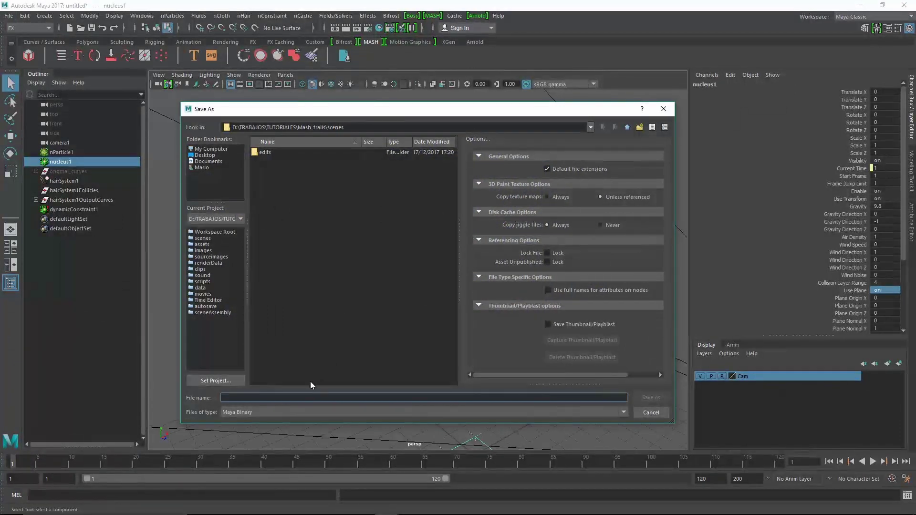
text(Mash_)
text(01)
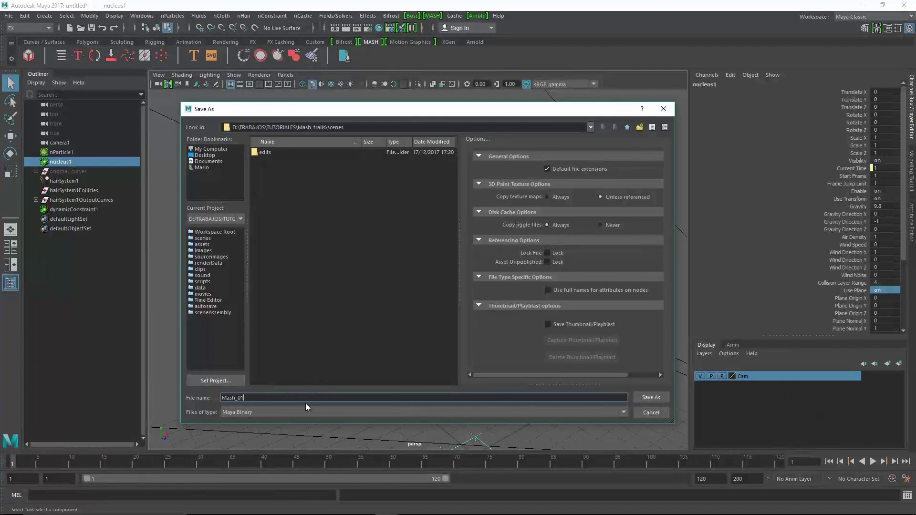
click(297, 414)
click(649, 401)
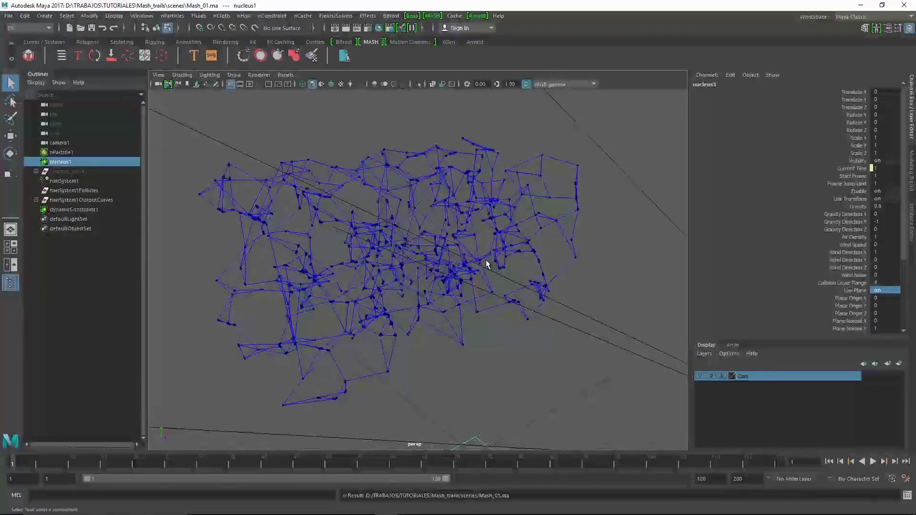
alt+middle_drag(487, 260, 487, 259)
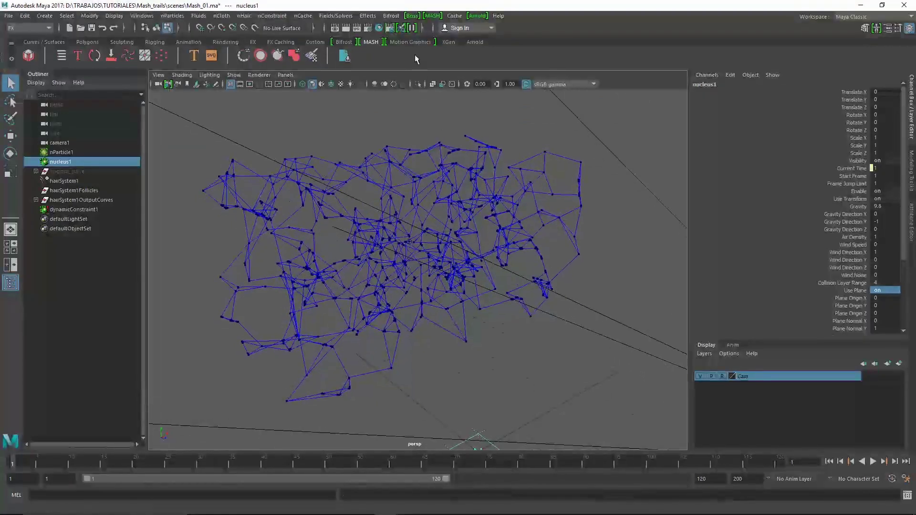
- Run an Arnold test render of the web in the Arnold Render View
click(477, 16)
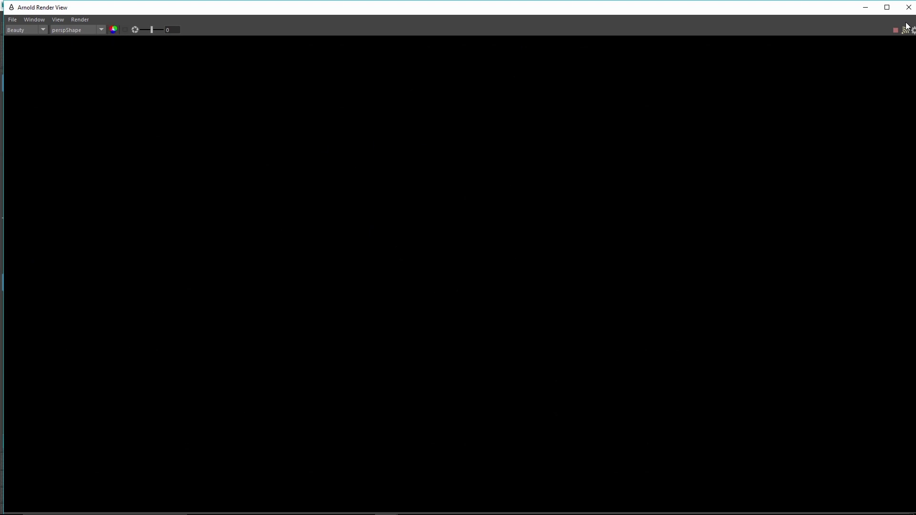
click(909, 7)
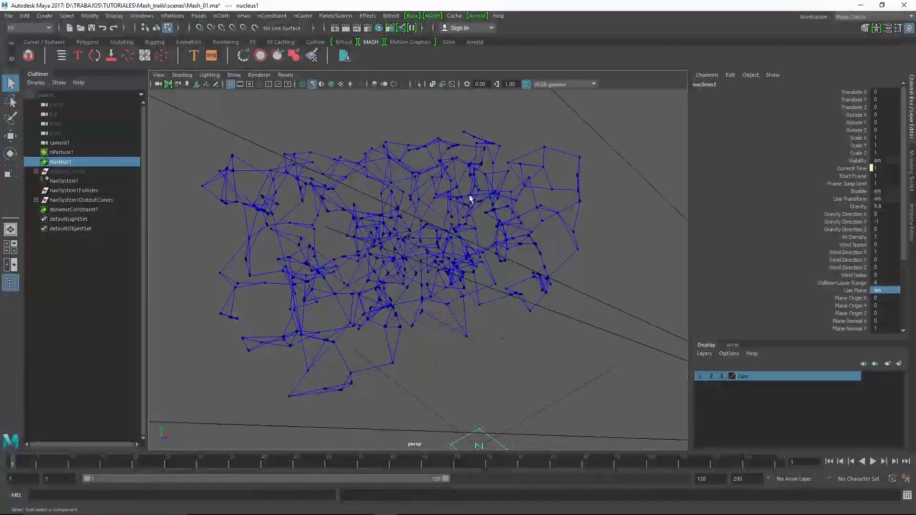
click(478, 16)
click(497, 55)
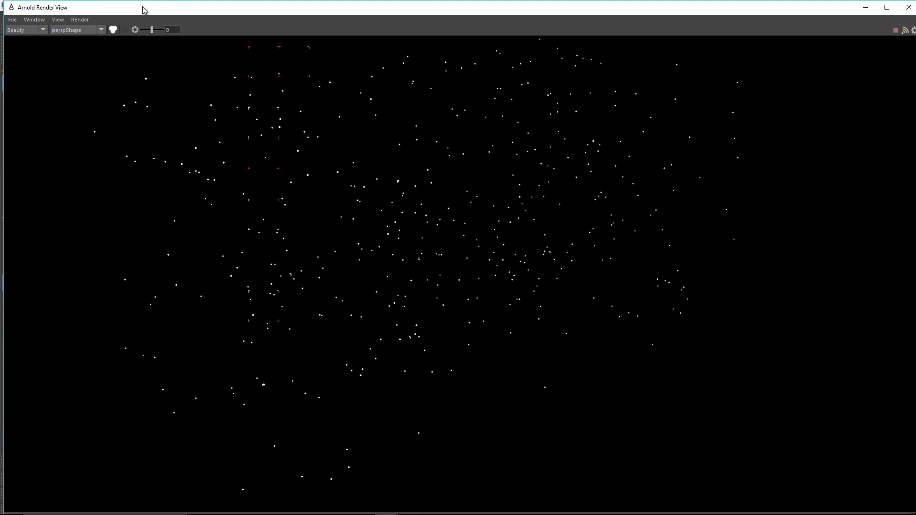
drag(144, 10, 324, 49)
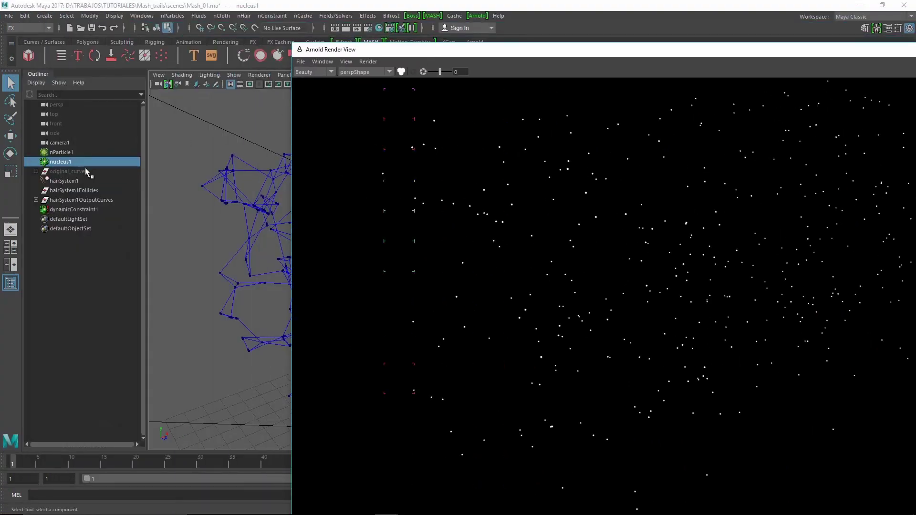
- Hide nParticle1 and close the Arnold Render View
click(61, 152)
click(227, 208)
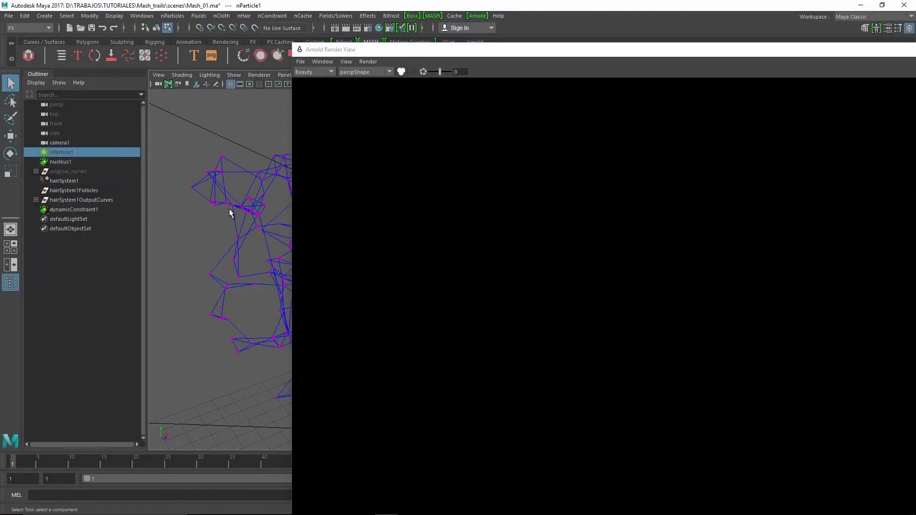
click(197, 205)
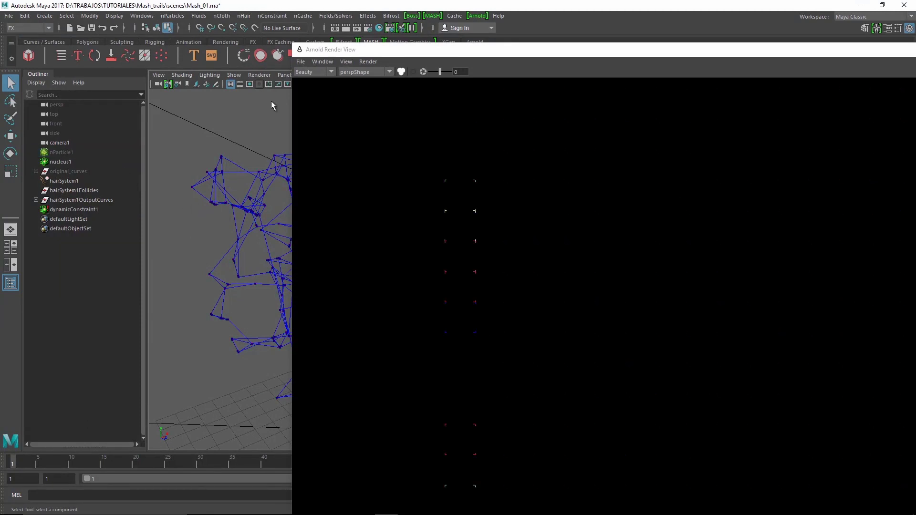
double_click(299, 50)
alt+drag(435, 217, 407, 229)
key(space)
- Create a polygon sphere, pSphere1
click(367, 207)
mouse_move(391, 238)
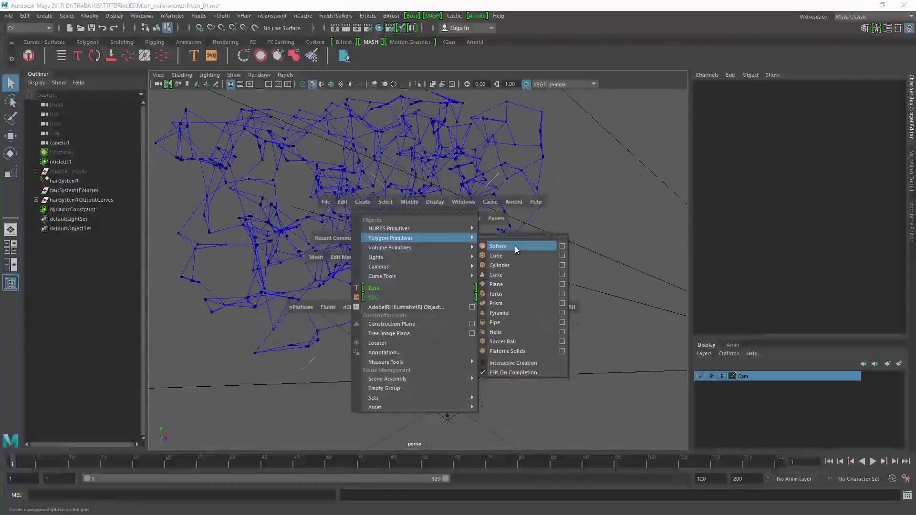
click(515, 246)
mouse_move(471, 301)
alt+middle_down()
mouse_move(487, 292)
mouse_move(489, 308)
alt+middle_up()
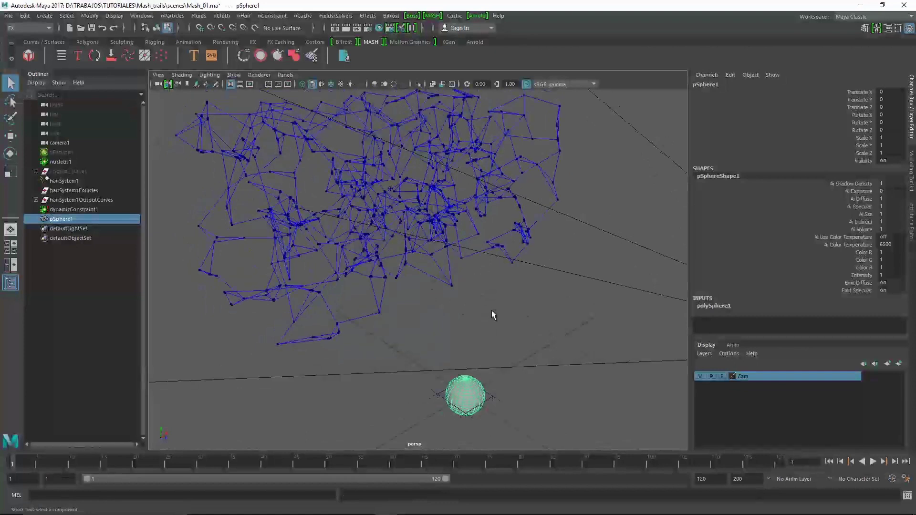
alt+drag(401, 239, 354, 195)
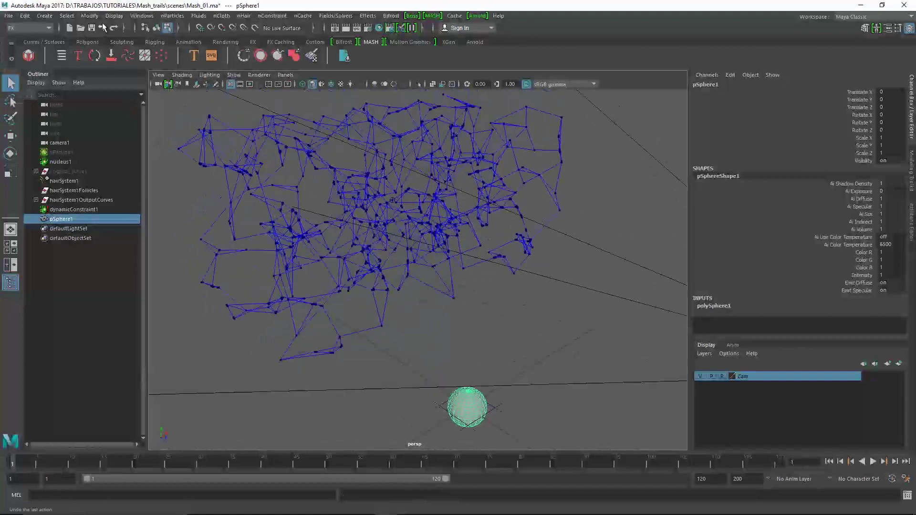
- Instance pSphere1 onto every particle with a particle instancer named Nodos
click(172, 15)
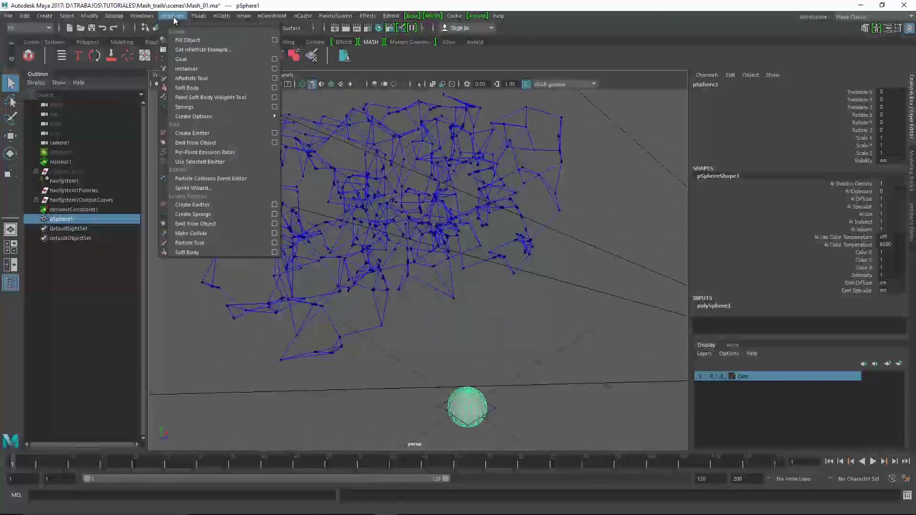
click(273, 69)
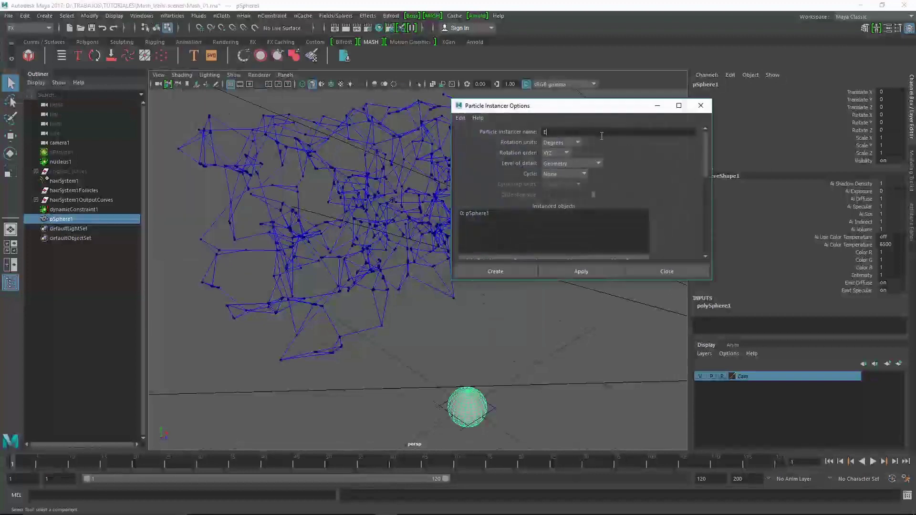
key(BackSpace)
text(Nodos)
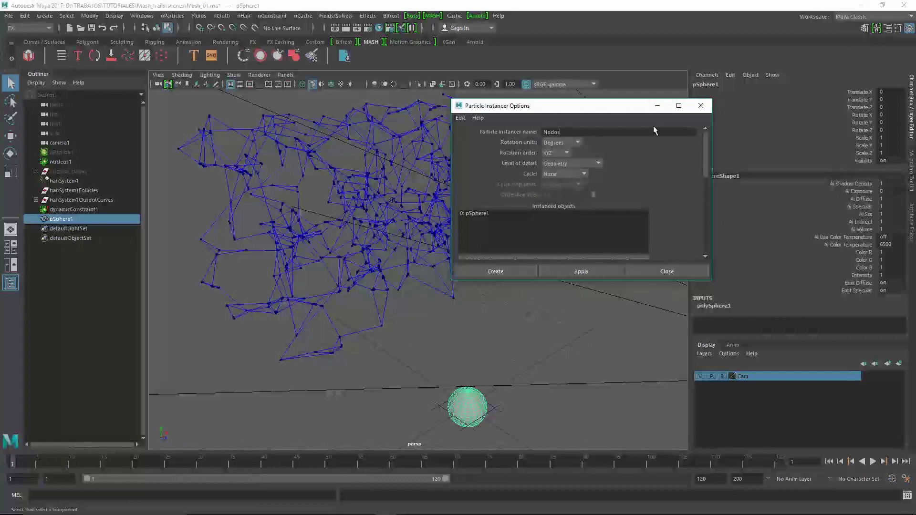
drag(705, 164, 703, 195)
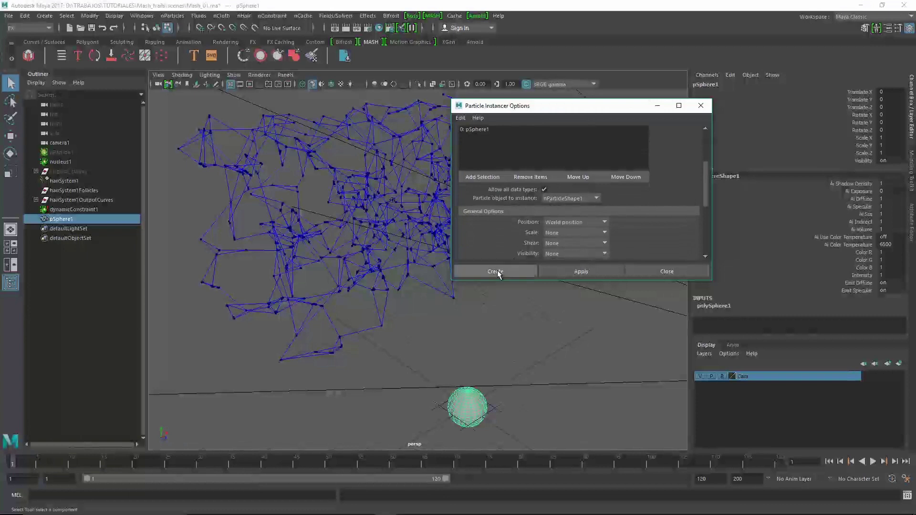
click(489, 271)
mouse_move(488, 340)
alt+middle_down()
mouse_move(488, 367)
mouse_move(503, 353)
alt+middle_up()
key(r)
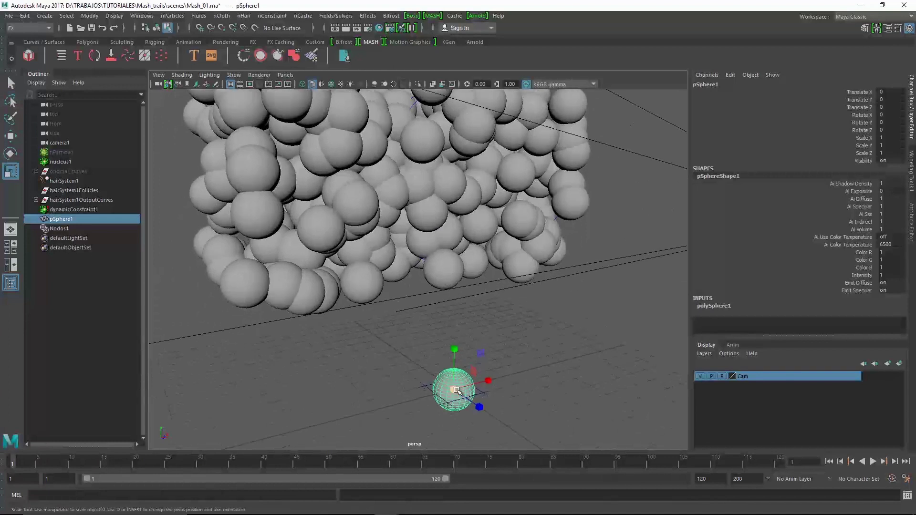
- Shrink pSphere1 and view the scene through camera1
drag(453, 393, 426, 399)
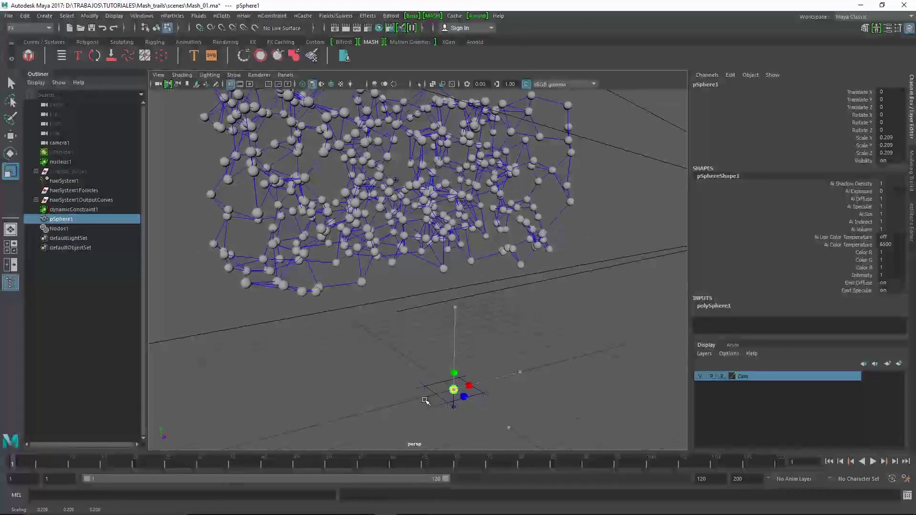
key(q)
click(285, 76)
mouse_move(304, 84)
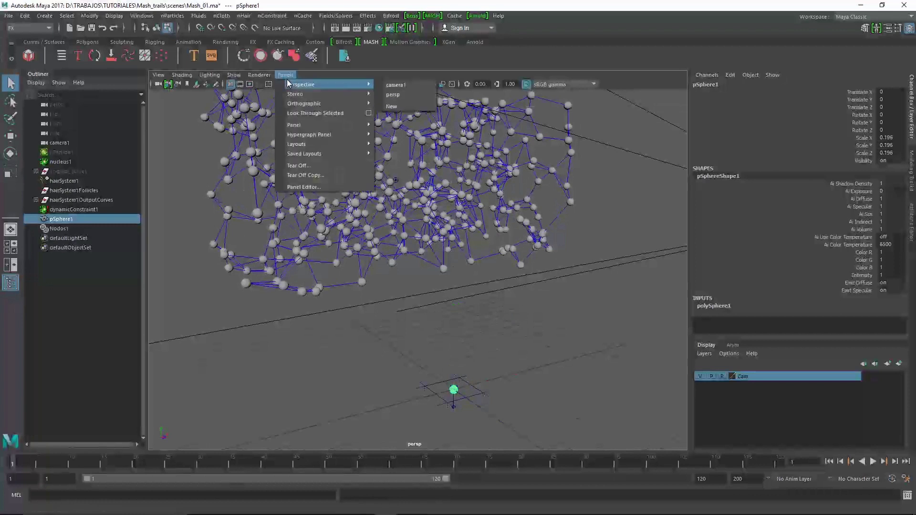
click(388, 86)
- Fine-tune pSphere1's scale to 0.147 on all axes and return to the persp camera
key(r)
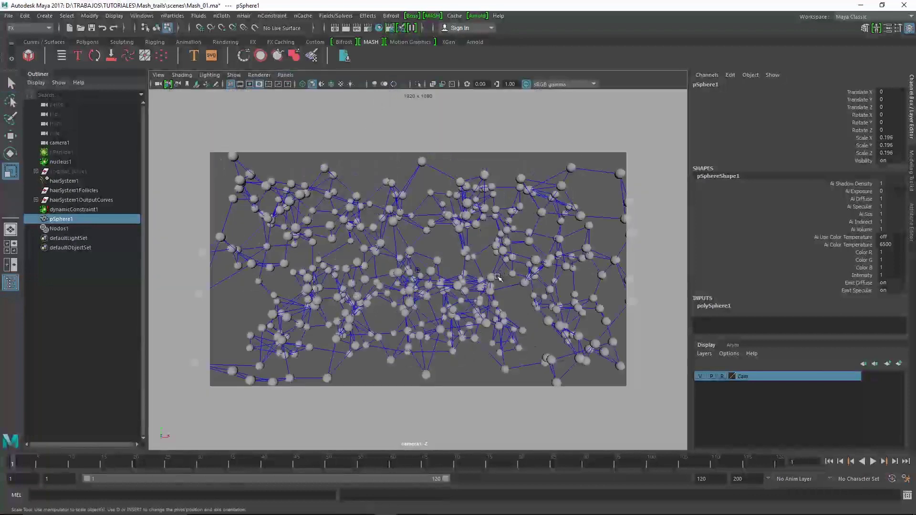
mouse_move(502, 280)
middle_down()
mouse_move(583, 241)
mouse_move(502, 282)
middle_up()
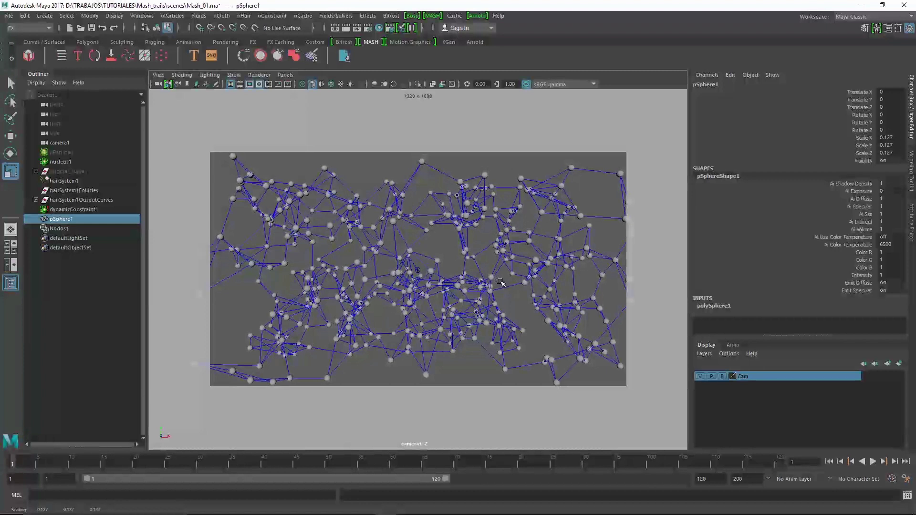
middle_drag(502, 283, 504, 284)
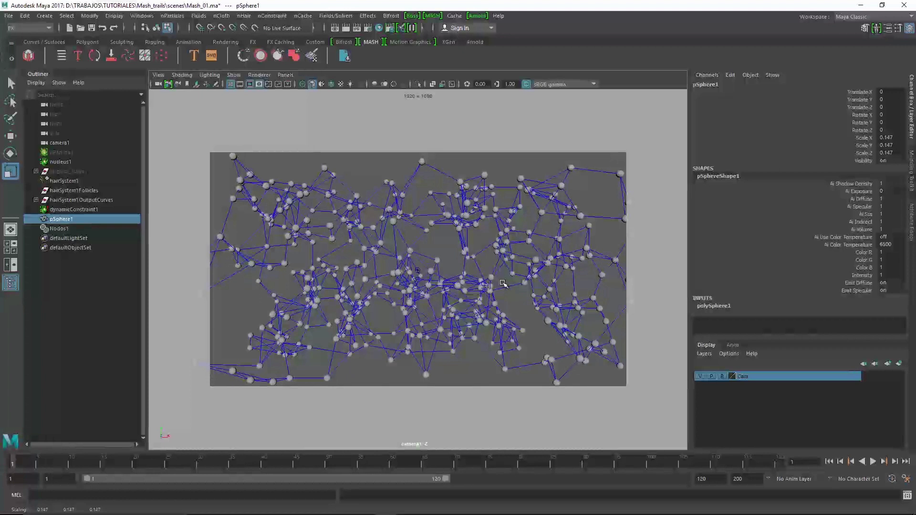
key(q)
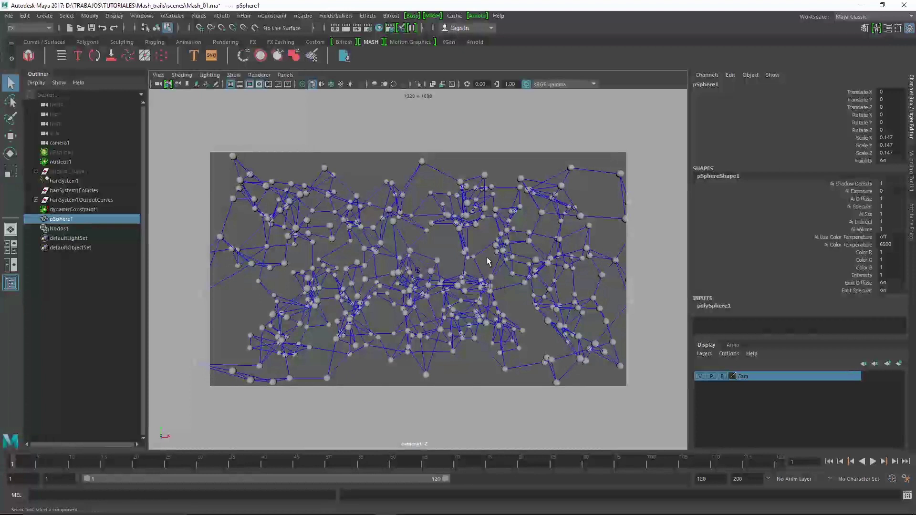
drag(894, 139, 892, 156)
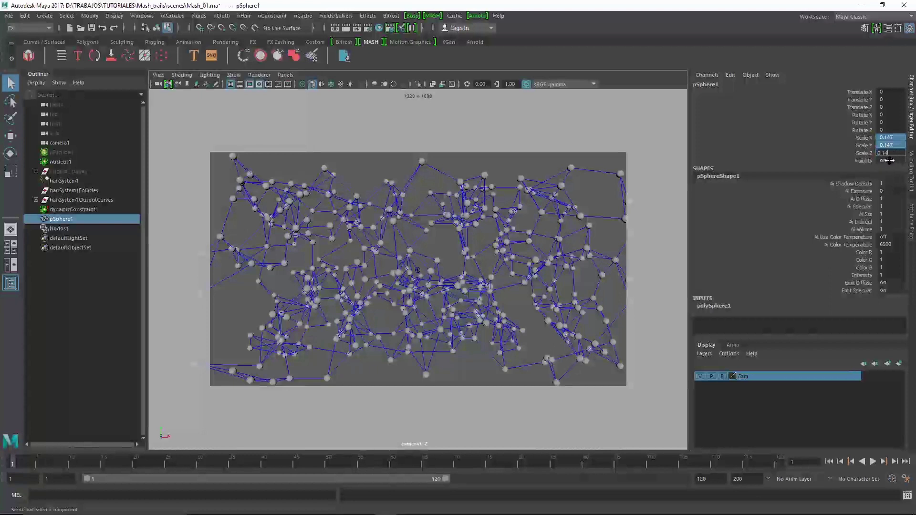
click(543, 166)
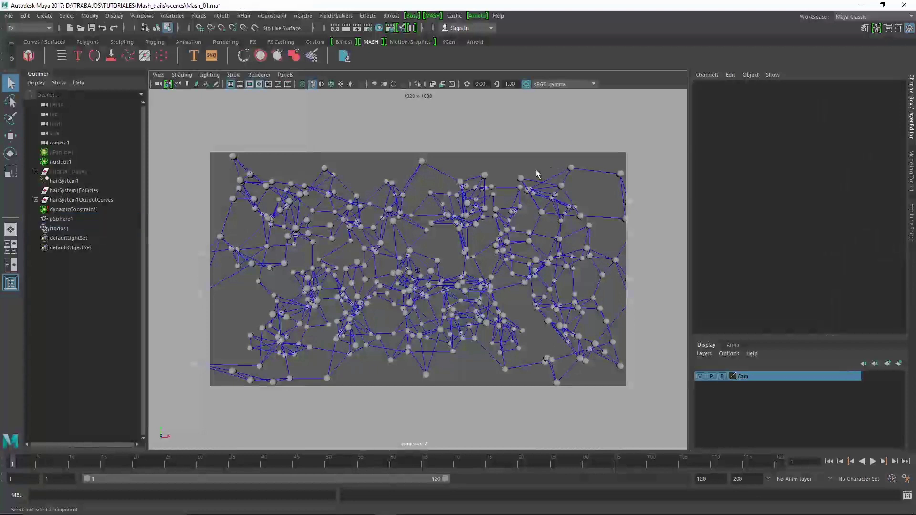
key(space)
drag(539, 170, 443, 267)
- Create an aiStandard material node in Hypershade
scroll(443, 268, down, 3)
scroll(458, 306, down, 8)
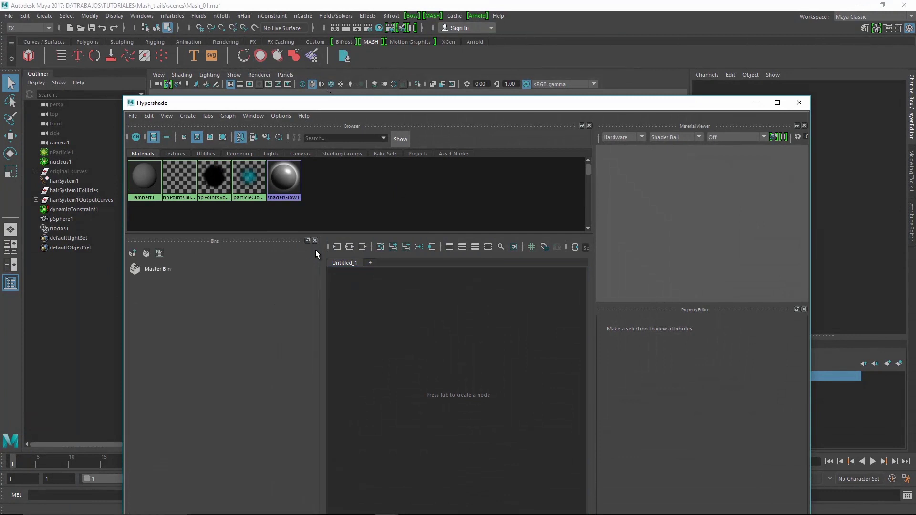
key(Tab)
text(aist)
key(Return)
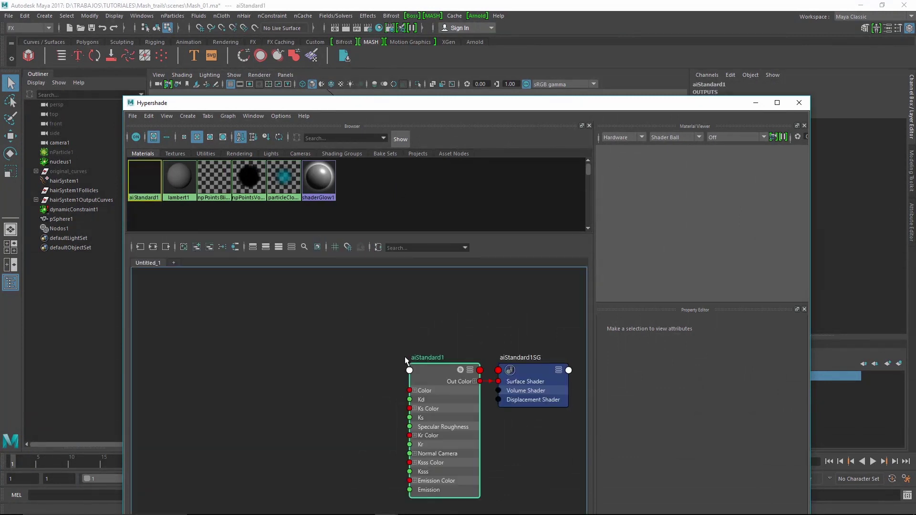
- Add a ramp texture node and place it left of aiStandard1
key(Tab)
text(ramp)
click(370, 388)
key(Return)
mouse_move(270, 361)
mouse_down()
mouse_move(437, 375)
mouse_move(371, 378)
mouse_up()
alt+middle_drag(371, 378, 519, 374)
- Add a samplerInfo node and arrange the nodes and Hypershade window
key(Tab)
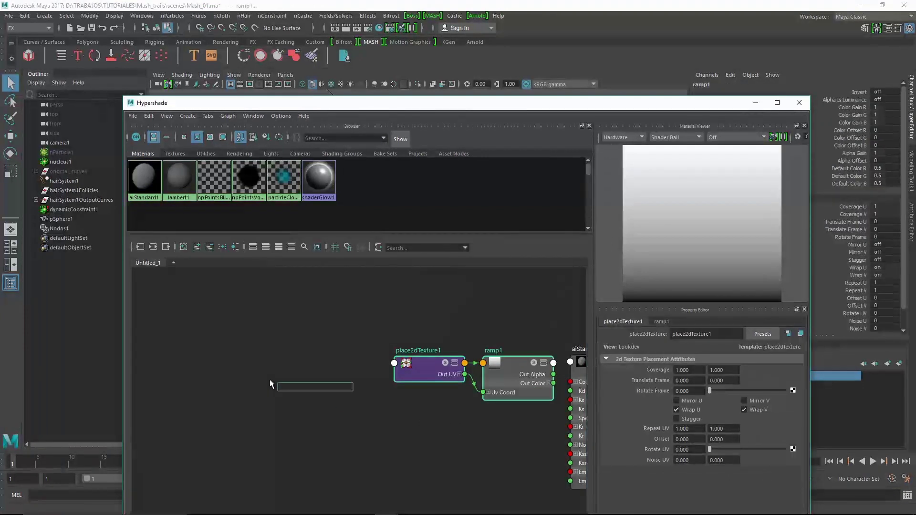
text(samplerinfo)
key(Return)
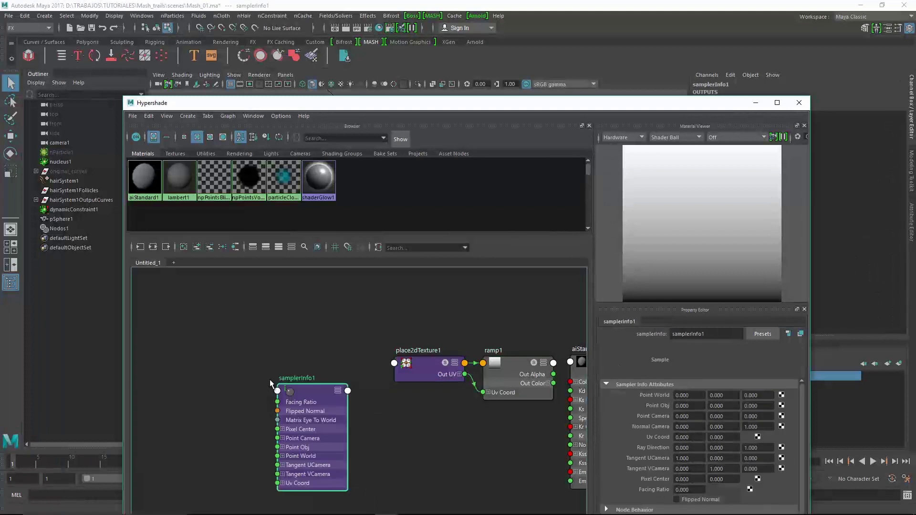
drag(324, 391, 319, 359)
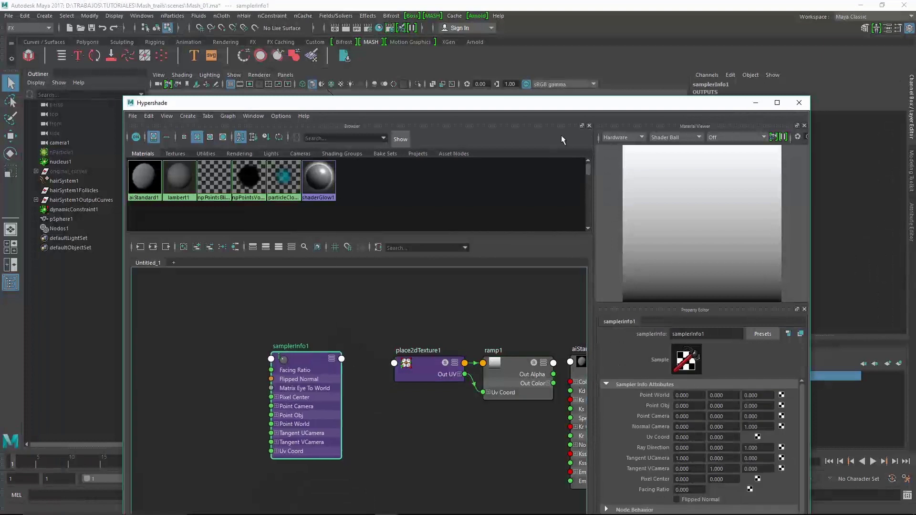
drag(603, 108, 471, 96)
alt+middle_drag(386, 332, 313, 323)
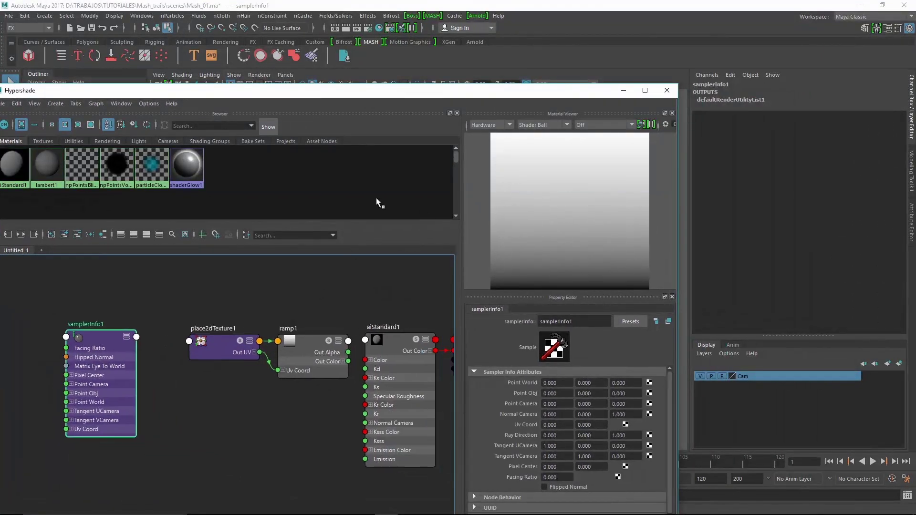
drag(429, 90, 562, 43)
alt+middle_drag(453, 268, 417, 262)
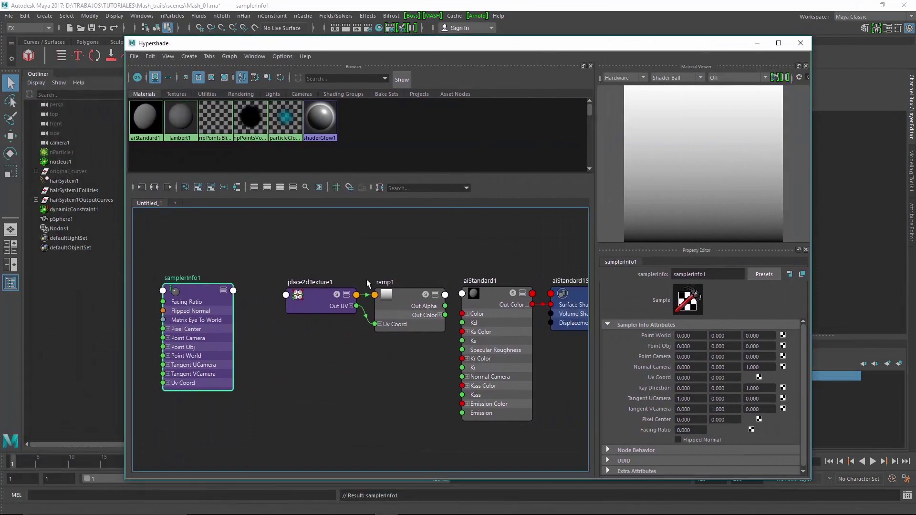
drag(315, 299, 315, 307)
drag(300, 404, 281, 403)
- Connect samplerInfo1's Facing Ratio to ramp1's V Coord
click(380, 324)
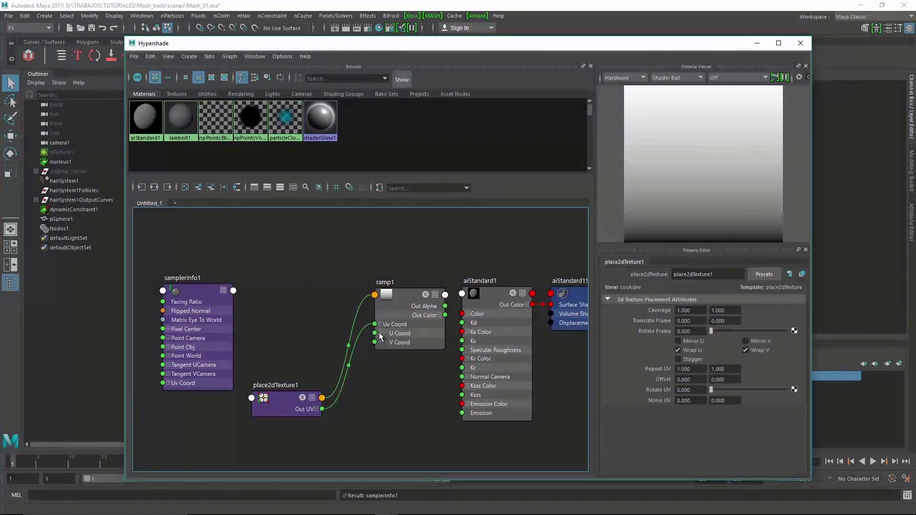
drag(206, 299, 226, 270)
click(250, 252)
click(289, 276)
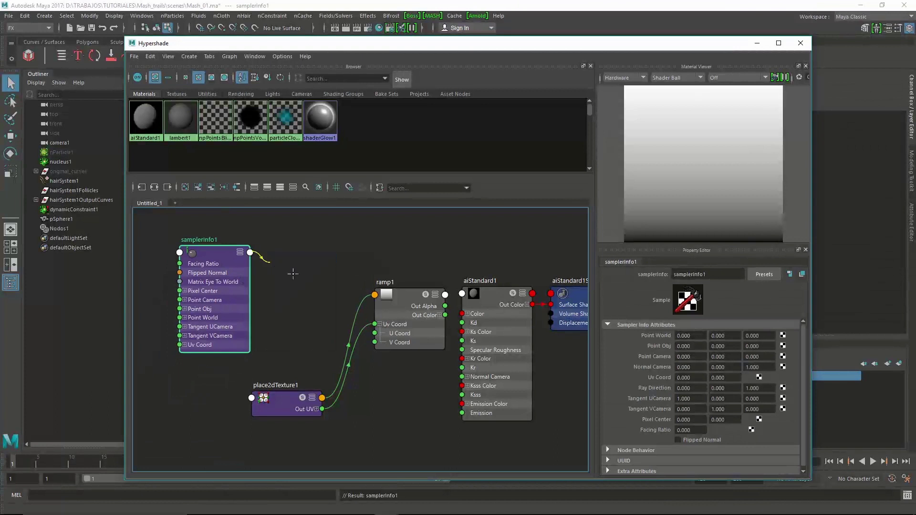
click(376, 342)
click(405, 299)
alt+middle_drag(422, 258, 391, 253)
click(470, 286)
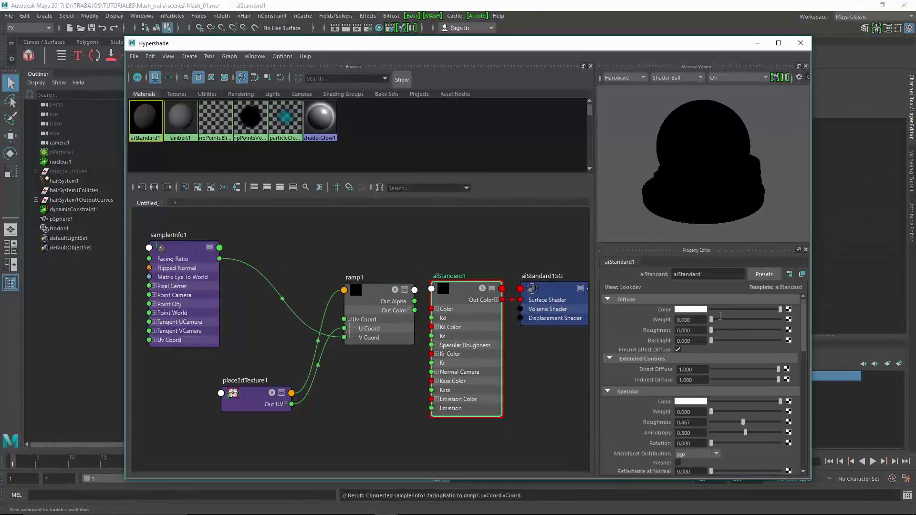
- Set aiStandard1's emission Scale to 1.000
scroll(777, 326, down, 3)
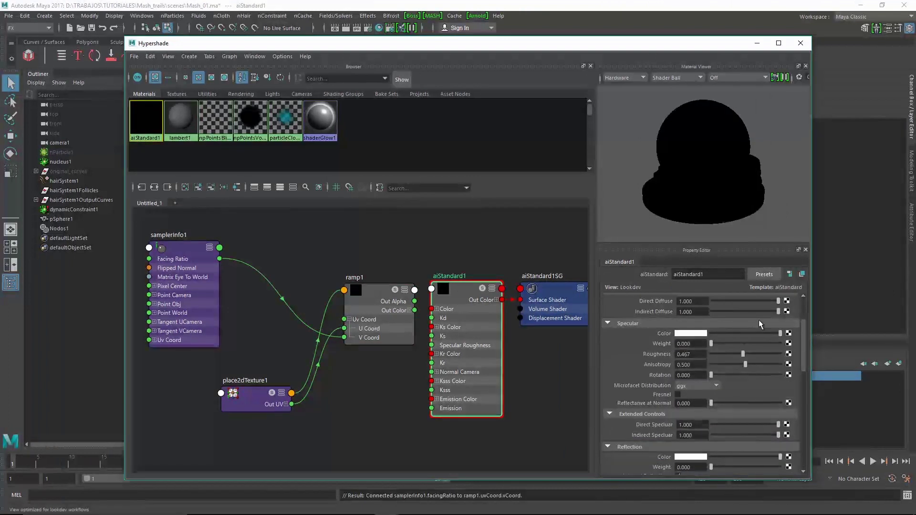
scroll(803, 313, up, 3)
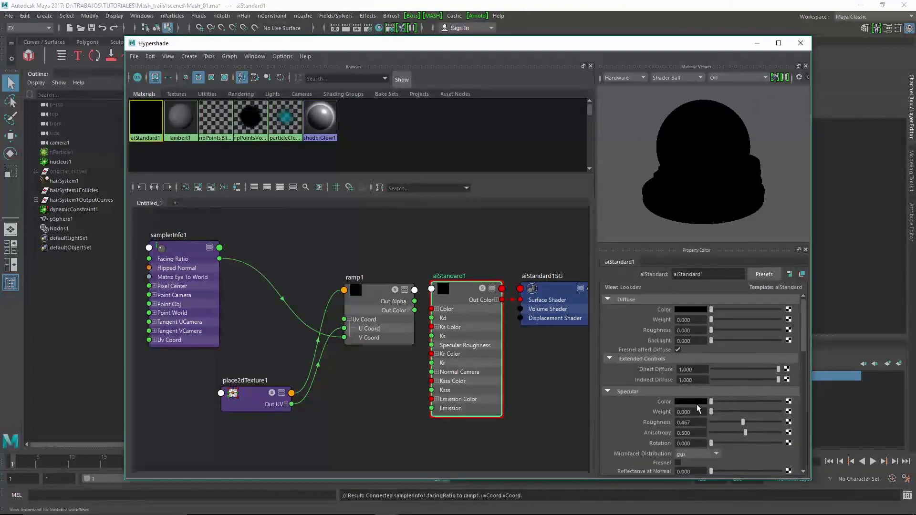
drag(802, 338, 796, 434)
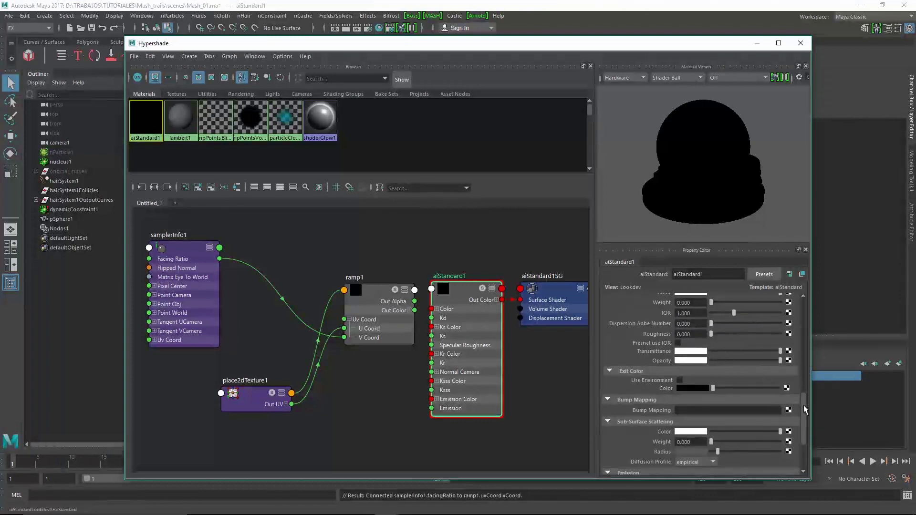
drag(803, 410, 802, 434)
drag(722, 413, 770, 412)
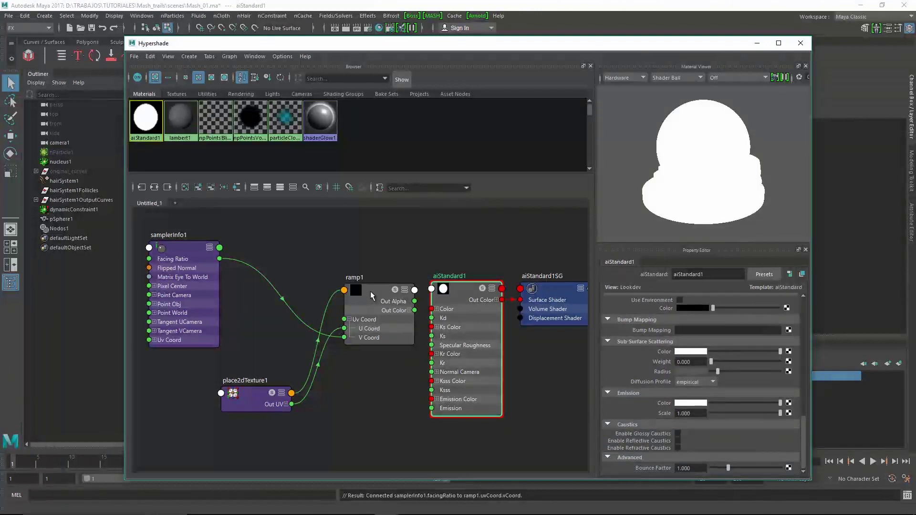
- Wire ramp1's Out Color into aiStandard1's Emission Color and preview the material
middle_drag(371, 291, 664, 403)
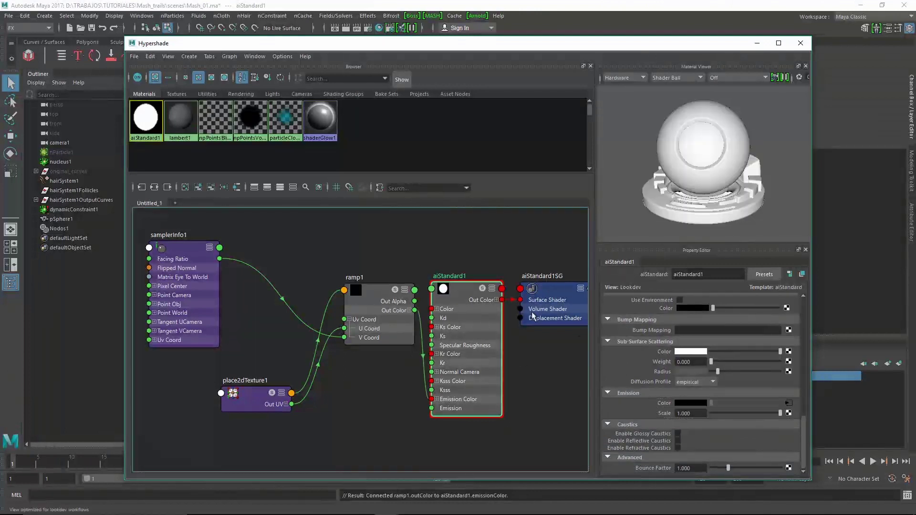
click(375, 316)
click(678, 78)
- Preview on a sphere and make the ramp smooth, with white at the start and black at 0.910
click(671, 165)
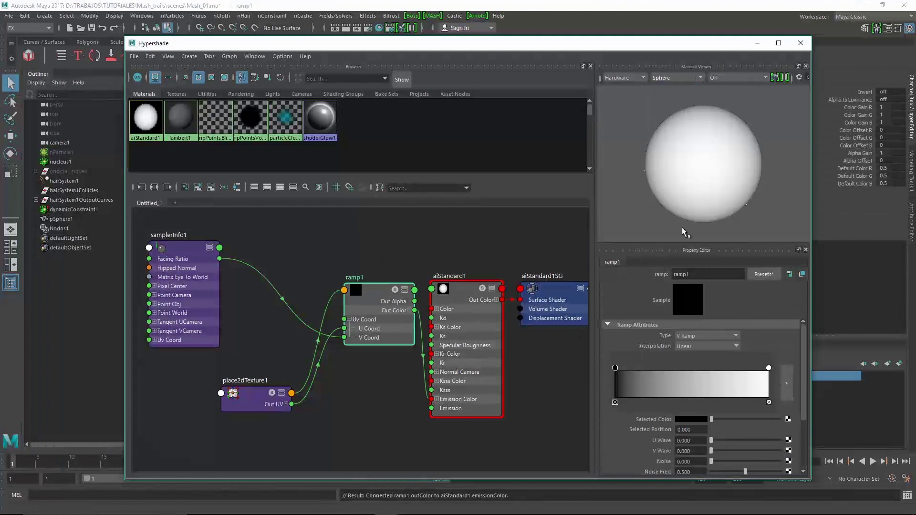
click(701, 347)
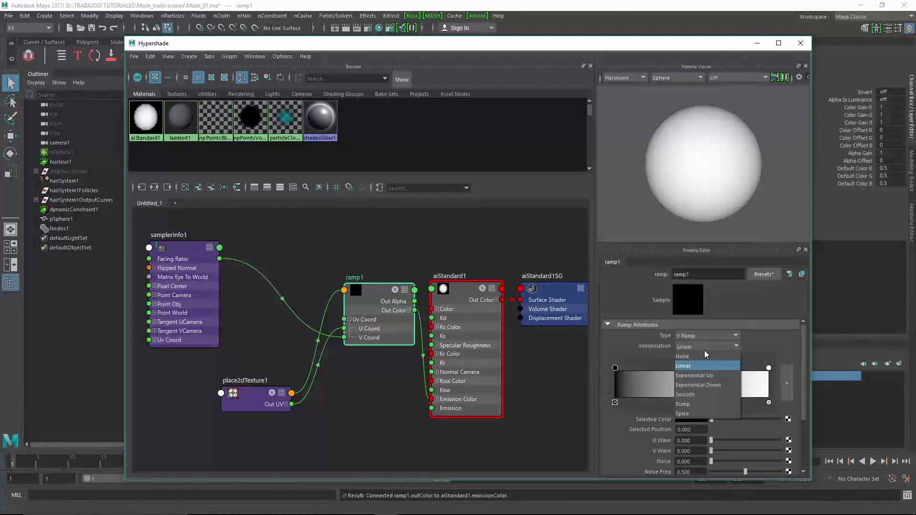
click(694, 394)
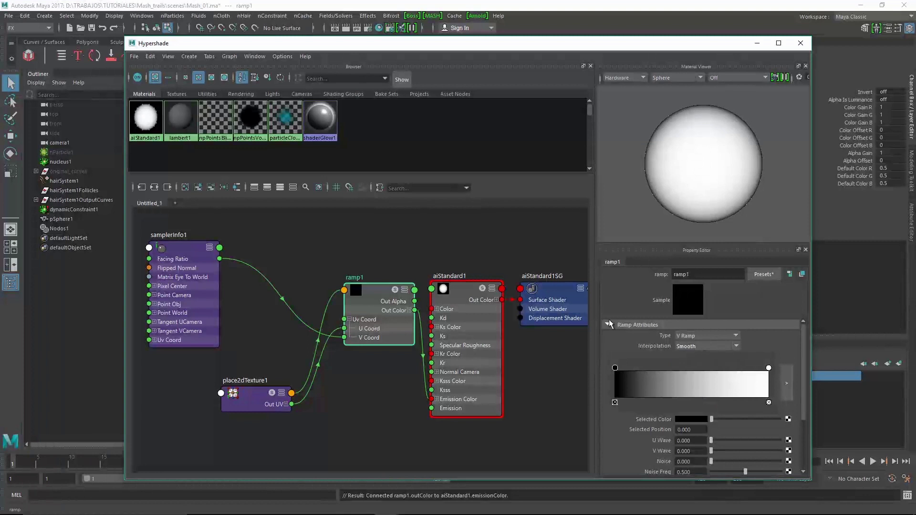
drag(615, 368, 674, 367)
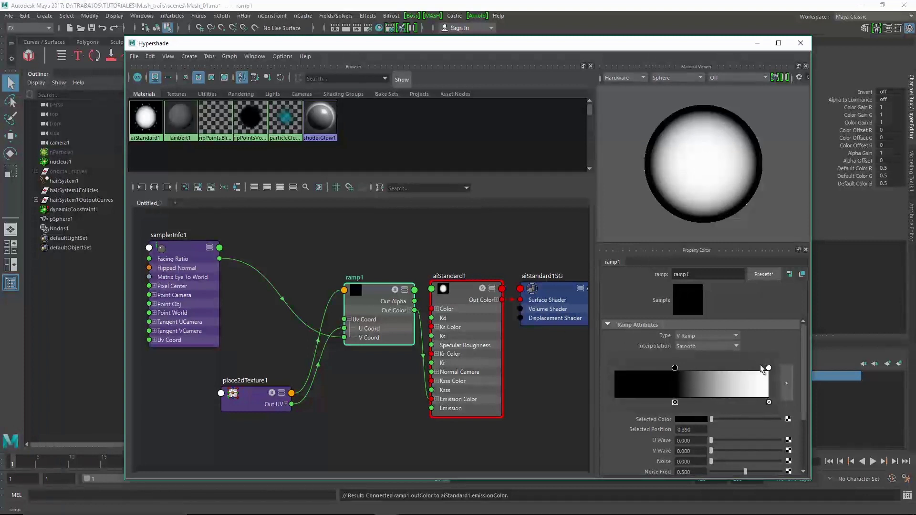
drag(768, 368, 615, 368)
drag(675, 368, 749, 357)
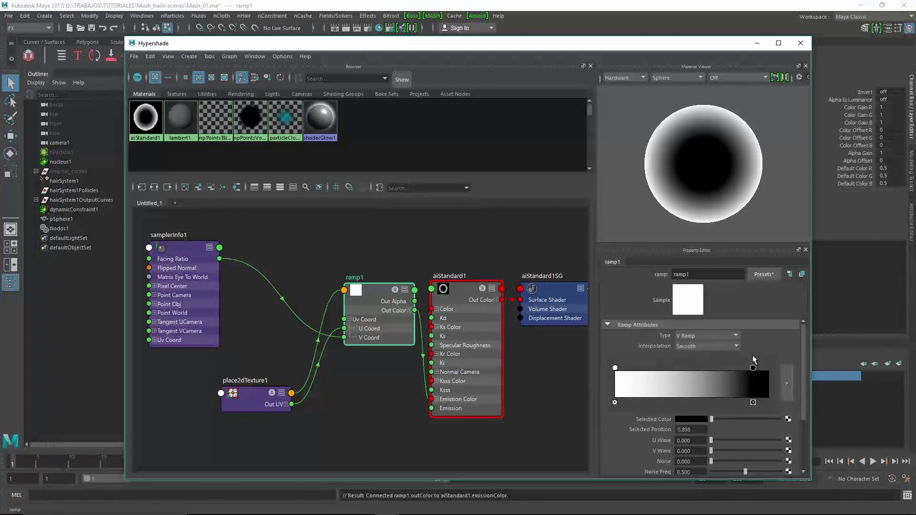
- Make the ramp's end stop a paler cyan with saturation 0.865
click(694, 421)
click(693, 402)
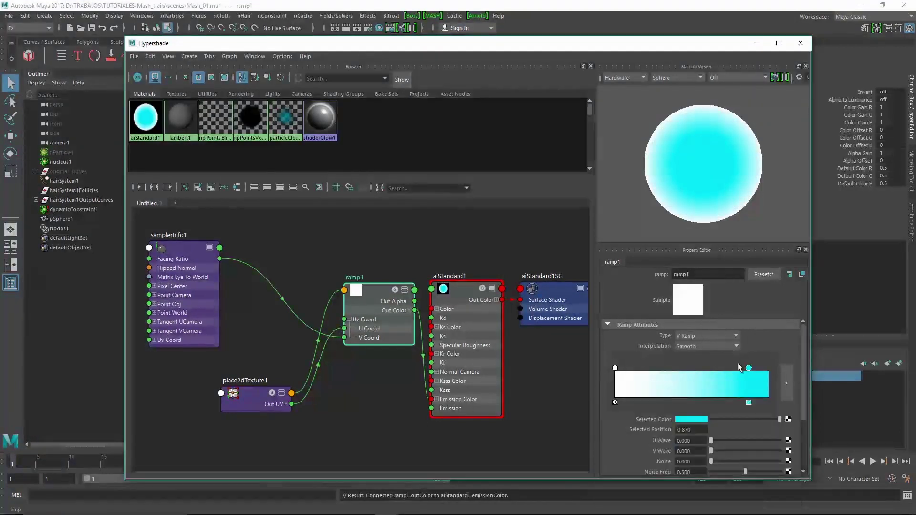
click(696, 421)
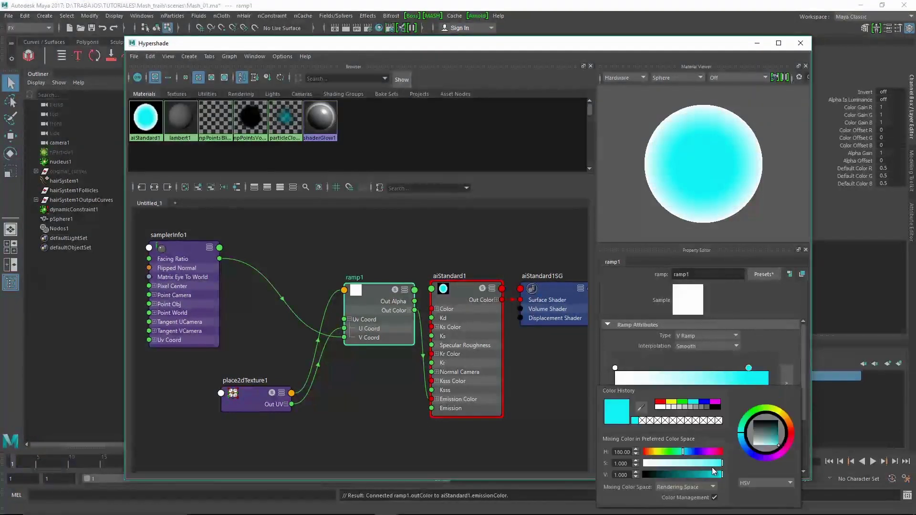
drag(717, 467, 703, 469)
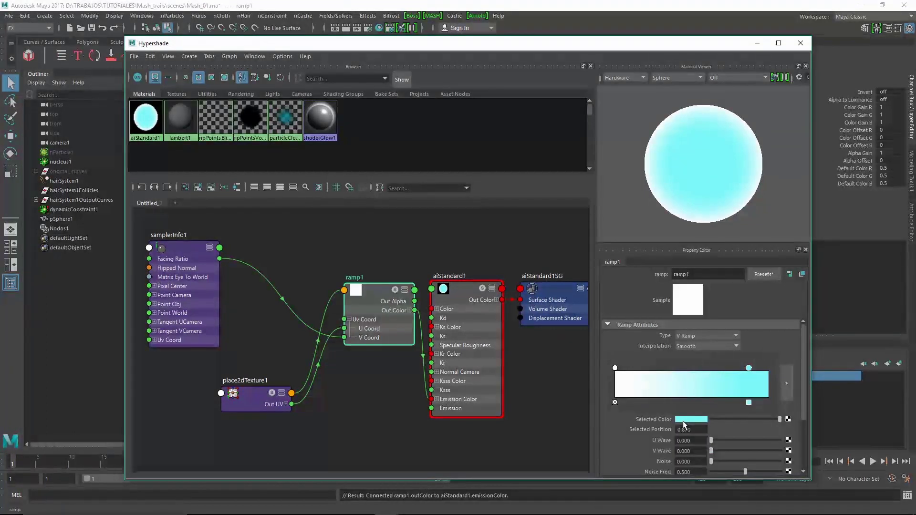
click(683, 420)
drag(578, 44, 610, 116)
- Assign the aiStandard1 material to the pSphere1 node sphere
click(70, 218)
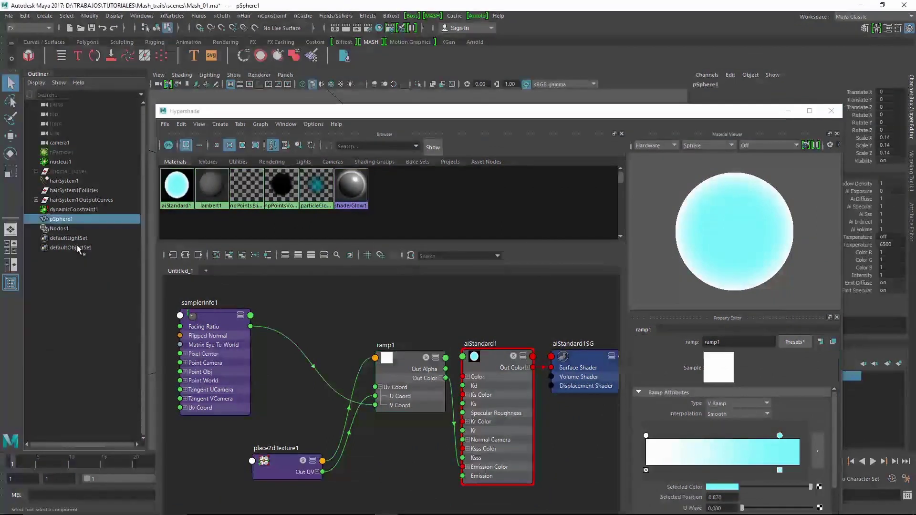
right_click(491, 356)
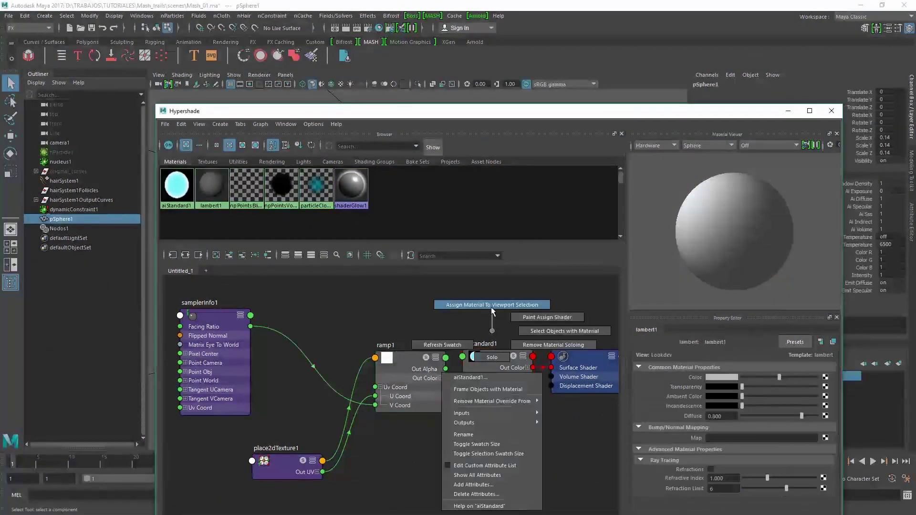
click(491, 307)
click(831, 111)
- Test-render the scene in Arnold through cameraShape1, then close the render view
click(477, 15)
click(494, 36)
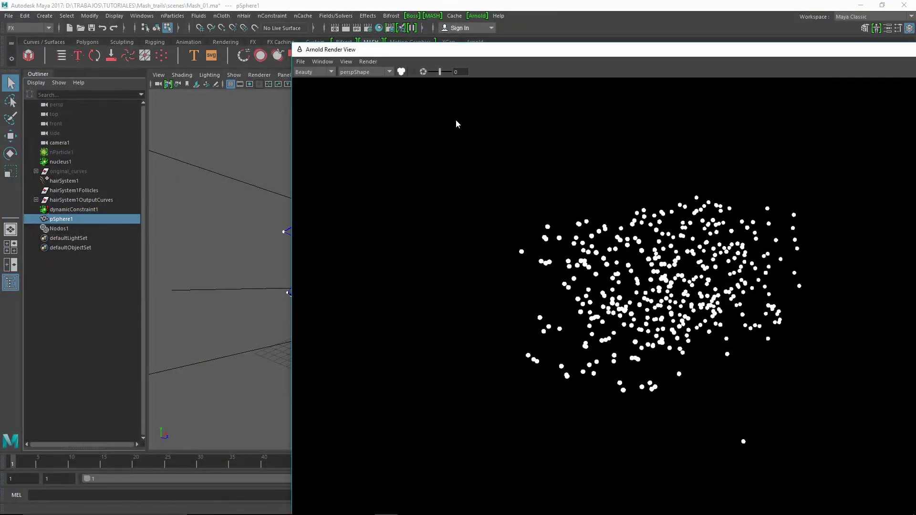
drag(461, 54, 257, 33)
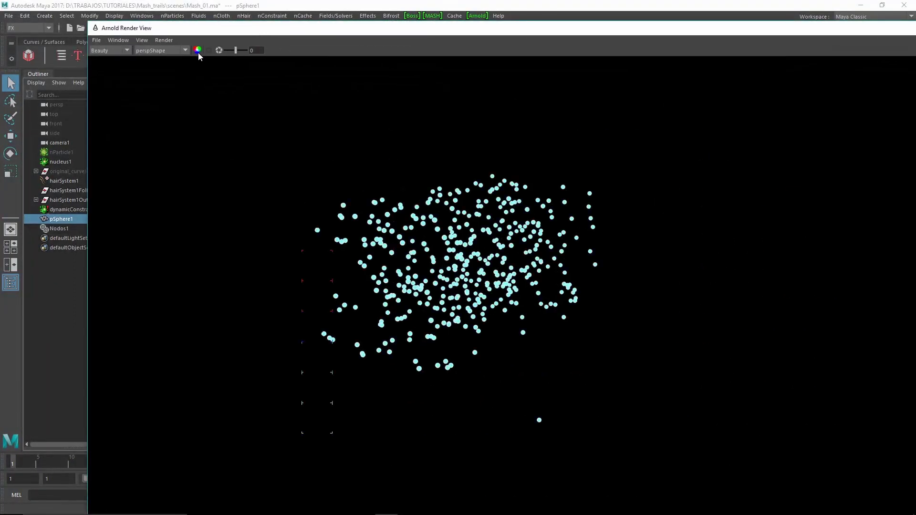
click(170, 50)
click(168, 83)
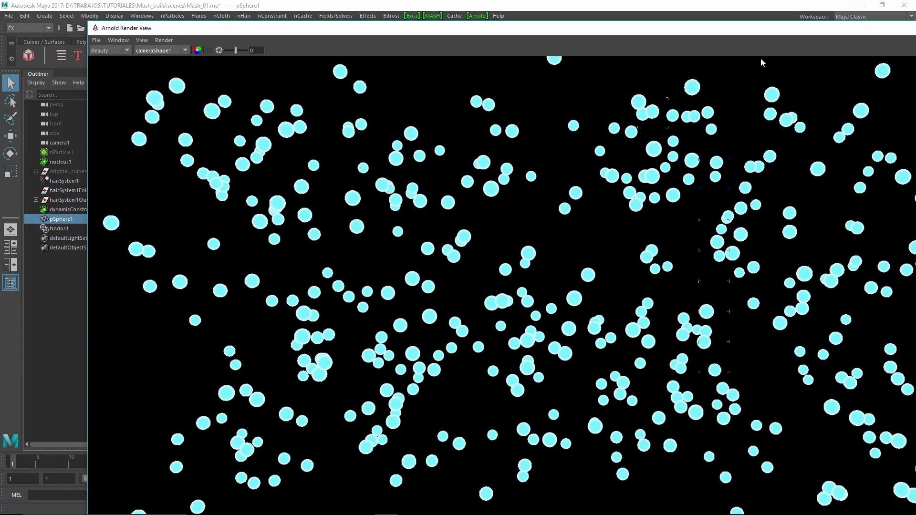
drag(743, 33, 641, 39)
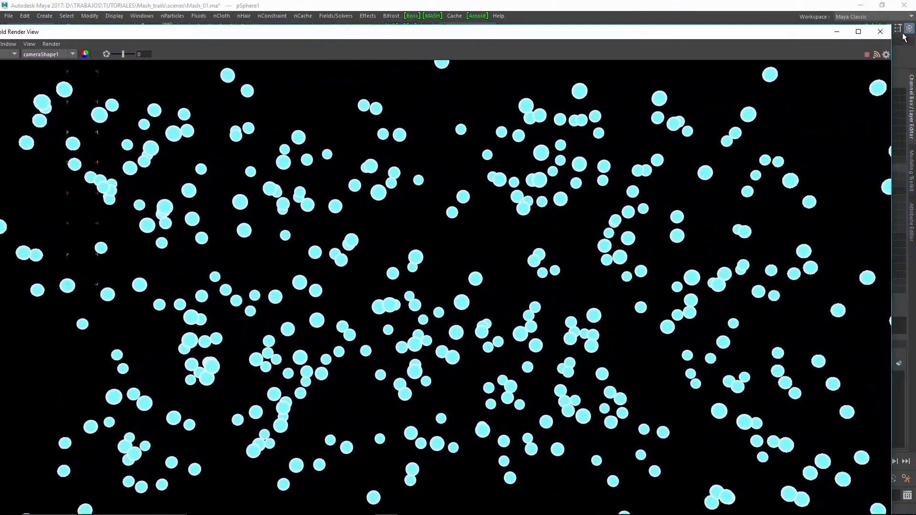
click(880, 31)
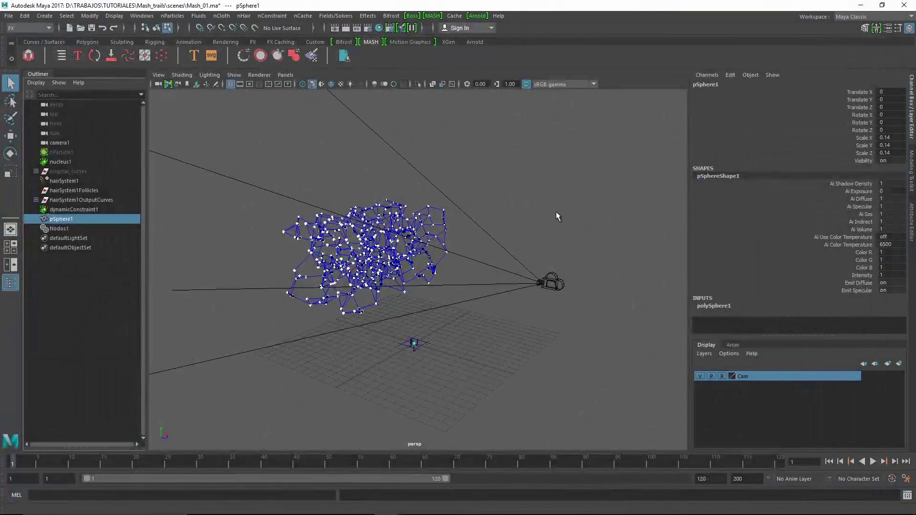
- Add a turbulence field with Magnitude 60 and Frequency 6 to nParticle1
scroll(377, 273, up, 5)
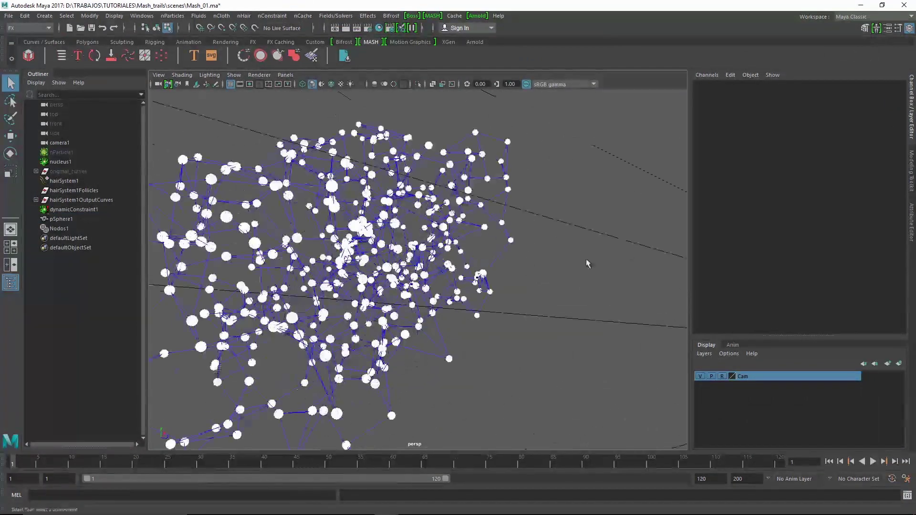
scroll(542, 269, down, 5)
scroll(543, 270, down, 2)
click(62, 151)
alt+drag(334, 200, 377, 130)
click(335, 16)
click(436, 87)
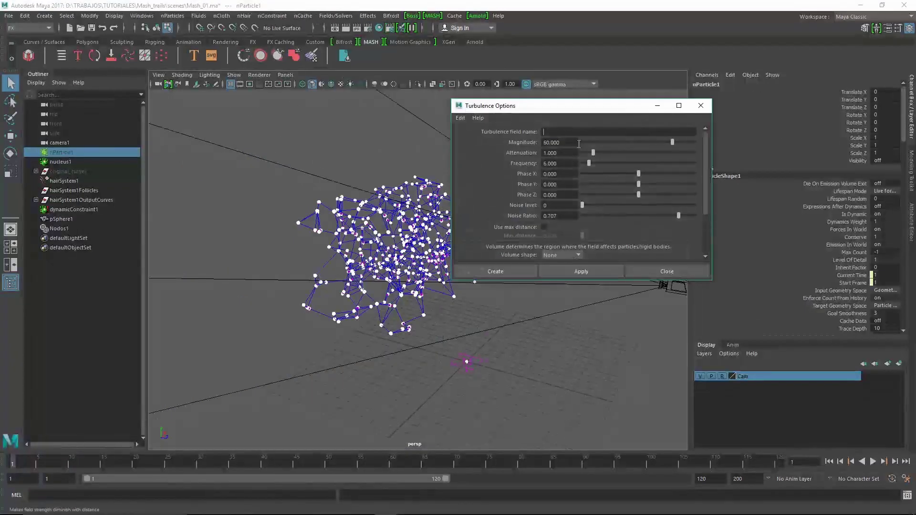
key(Tab)
key(Tab)
key(Tab)
click(499, 271)
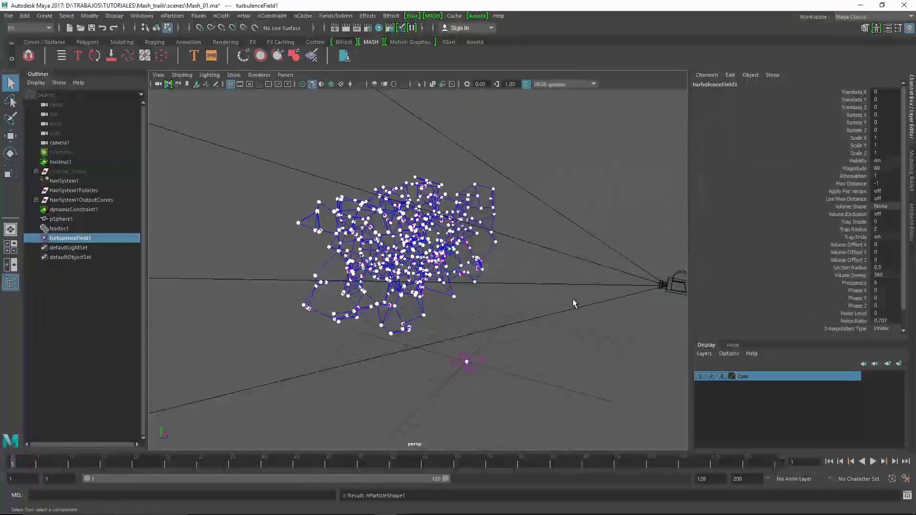
- Play to frame 46, Arnold-render from the perspective camera, then rewind to frame 1
key(alt+v)
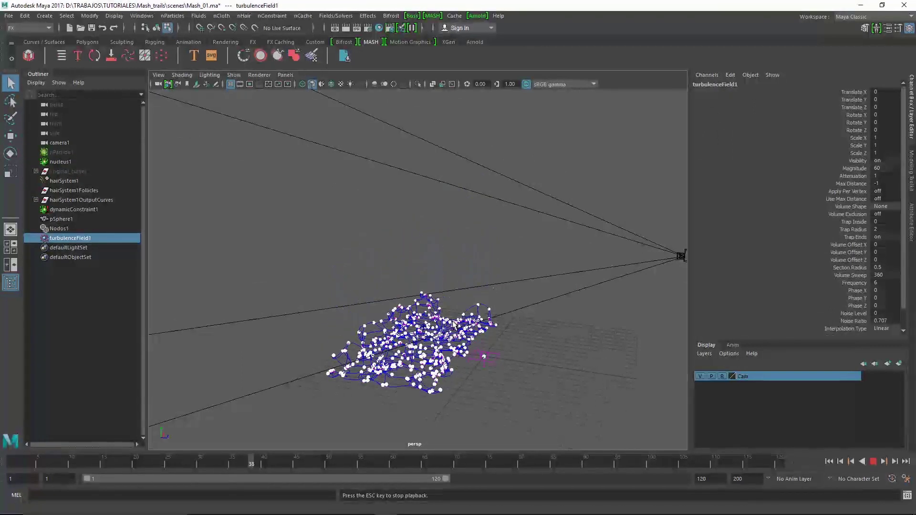
key(Escape)
mouse_move(457, 318)
alt+mouse_down()
mouse_move(421, 290)
mouse_move(425, 281)
alt+mouse_up()
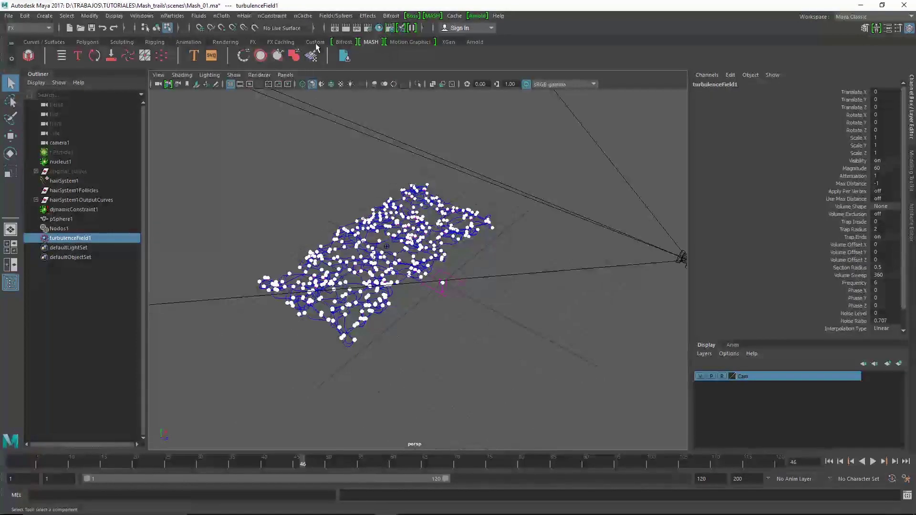
click(477, 16)
click(483, 32)
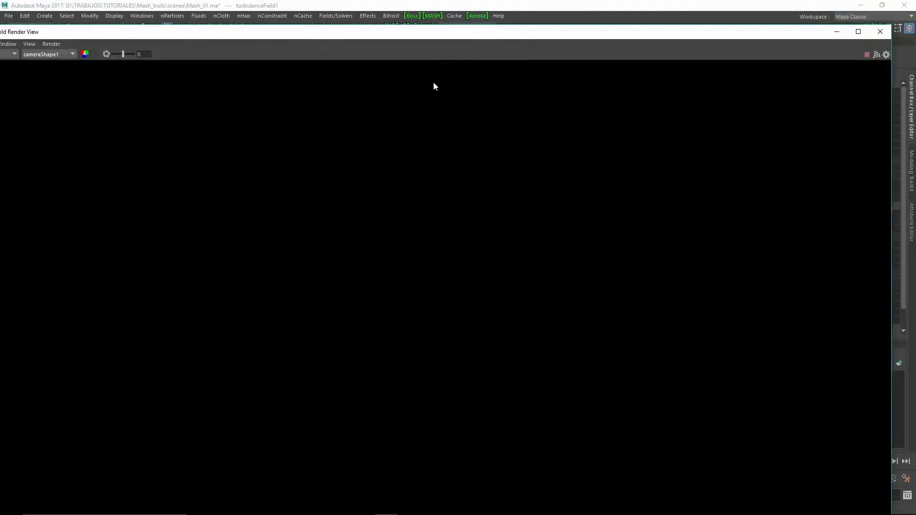
click(55, 57)
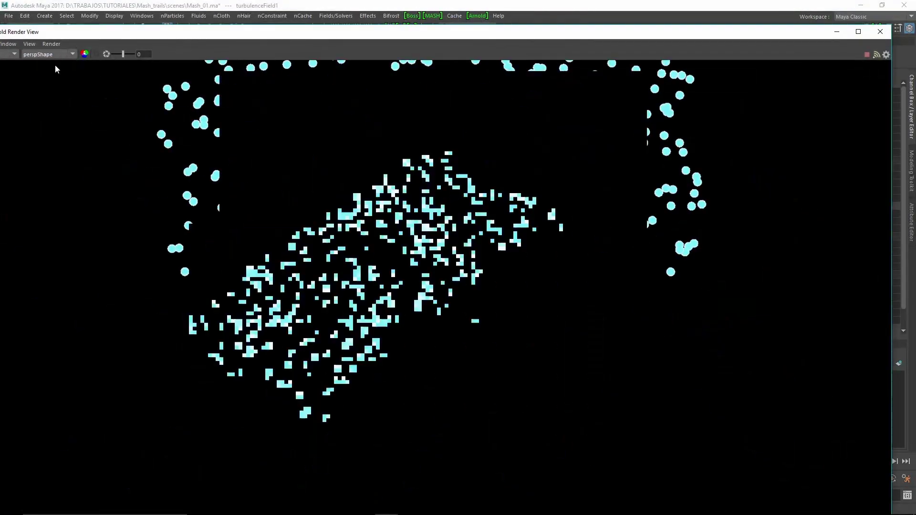
click(880, 33)
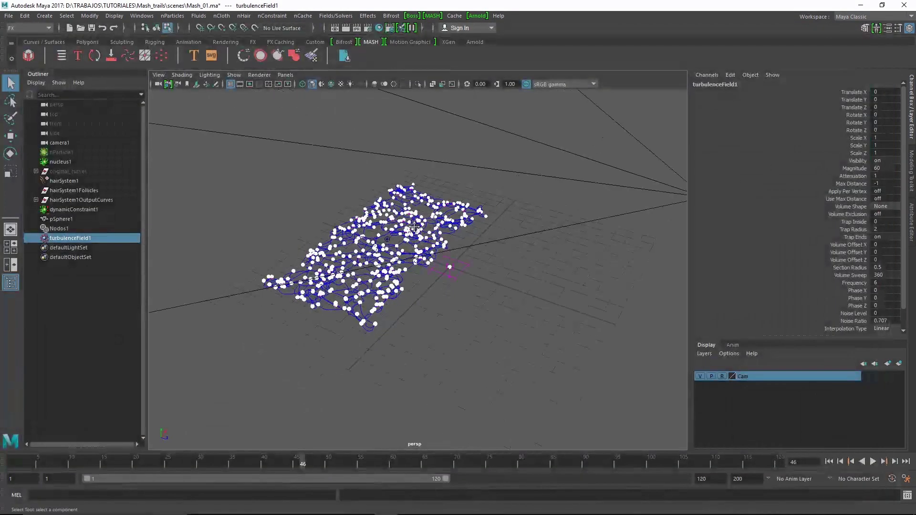
click(17, 465)
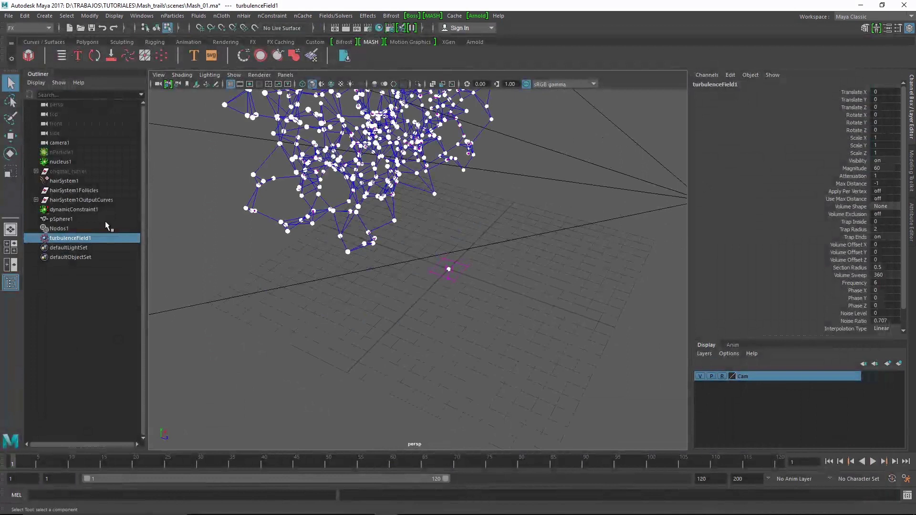
- Review hairSystemShape1's Dynamic Properties in the Attribute Editor
click(69, 180)
key(ctrl+a)
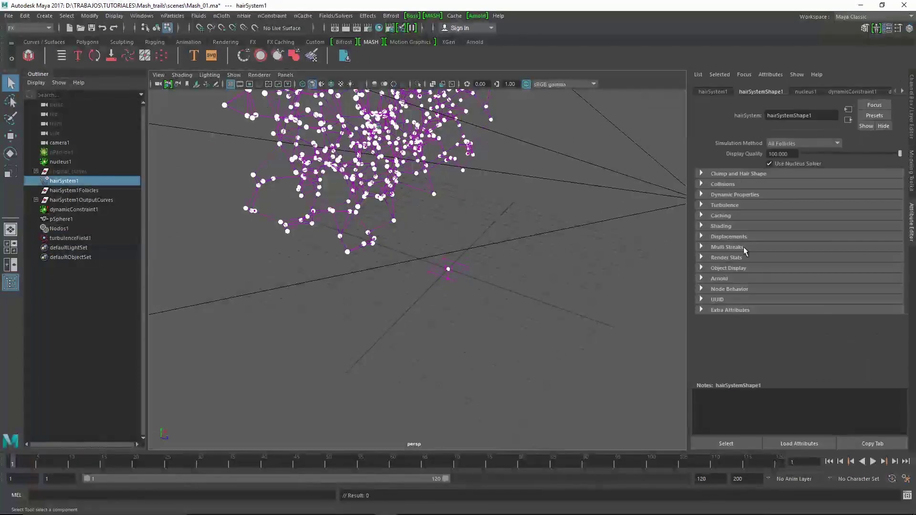
click(735, 195)
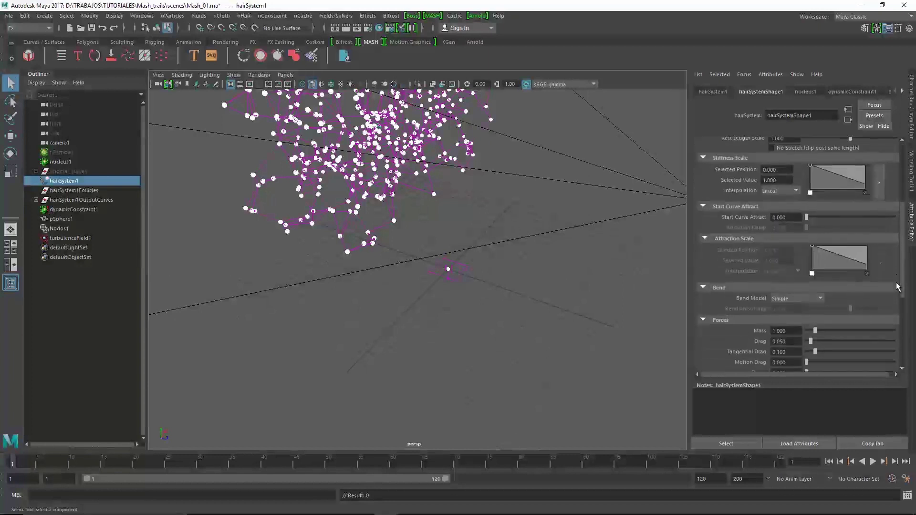
drag(903, 231, 902, 316)
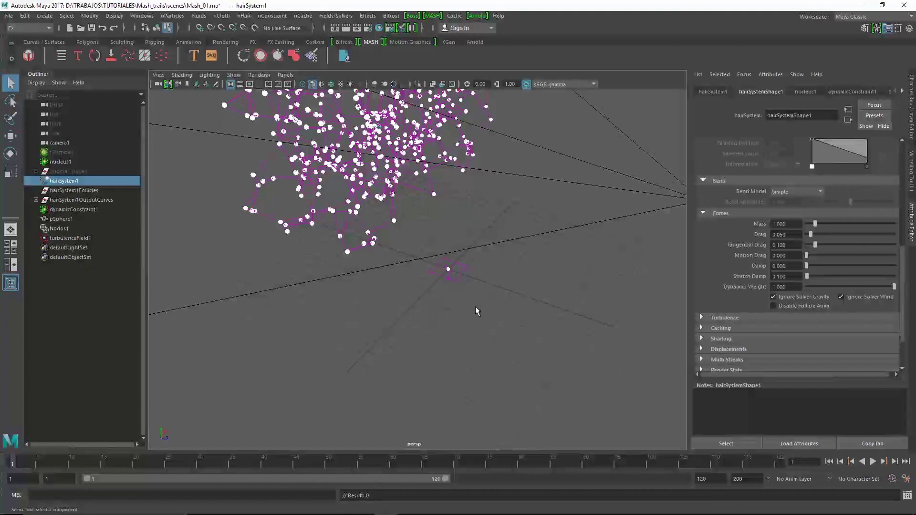
mouse_move(455, 295)
alt+mouse_down()
mouse_move(387, 325)
mouse_move(388, 337)
mouse_move(410, 286)
alt+mouse_up()
- Show the spheres with lit grey shading and play the web animation from frame 1
key(alt+v)
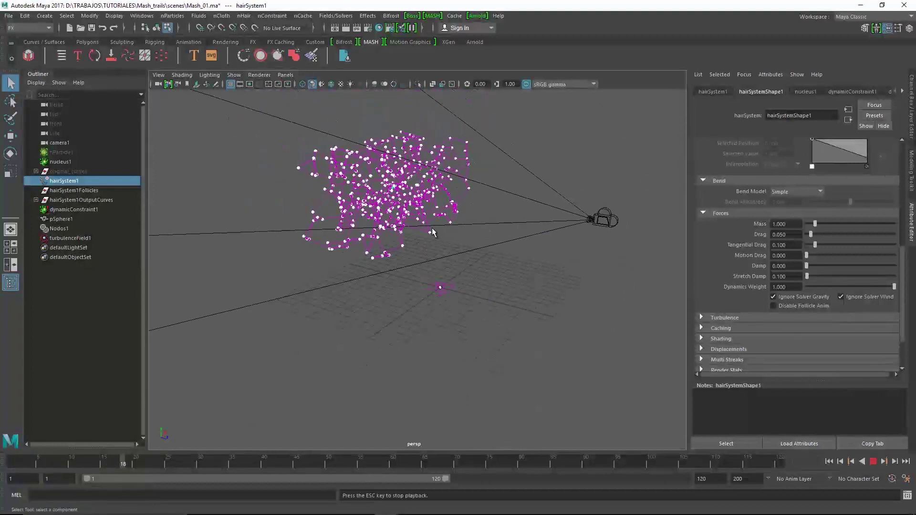
mouse_move(537, 153)
alt+middle_down()
mouse_move(411, 234)
mouse_move(427, 286)
alt+middle_up()
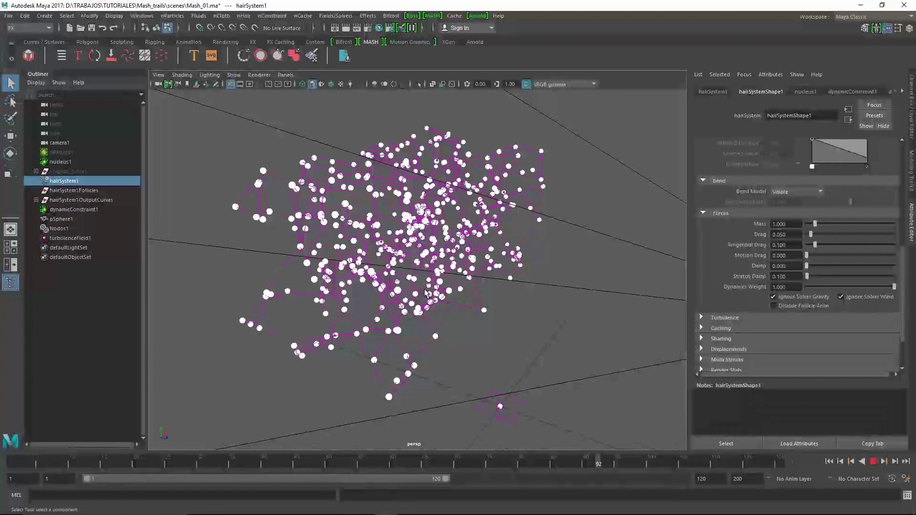
key(Escape)
click(322, 84)
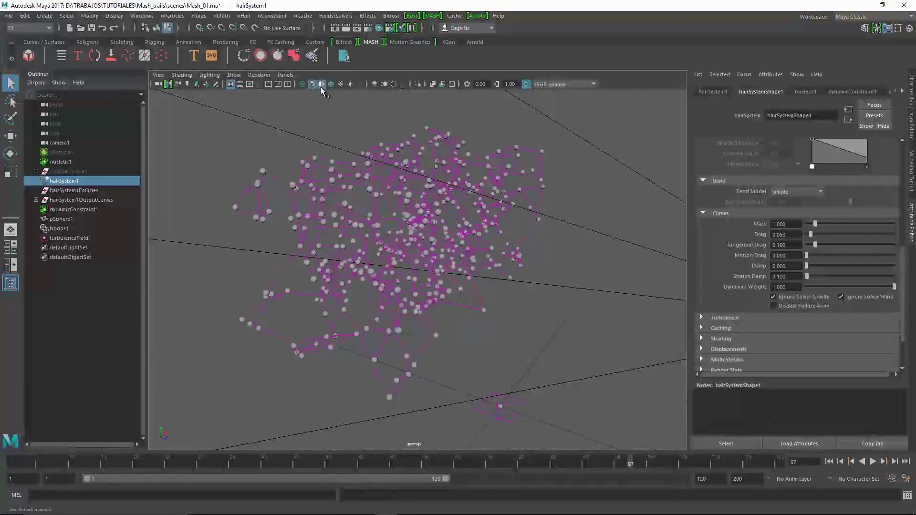
alt+right_drag(384, 198, 405, 222)
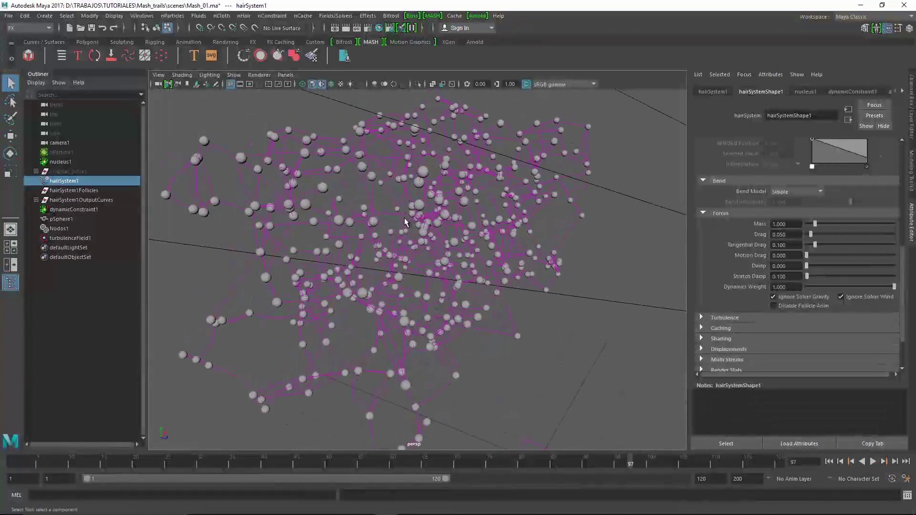
click(829, 461)
key(alt+v)
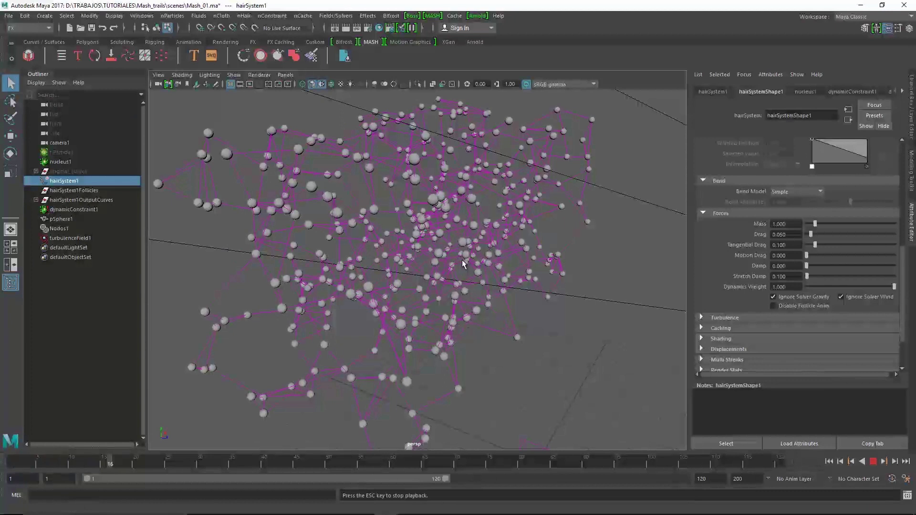
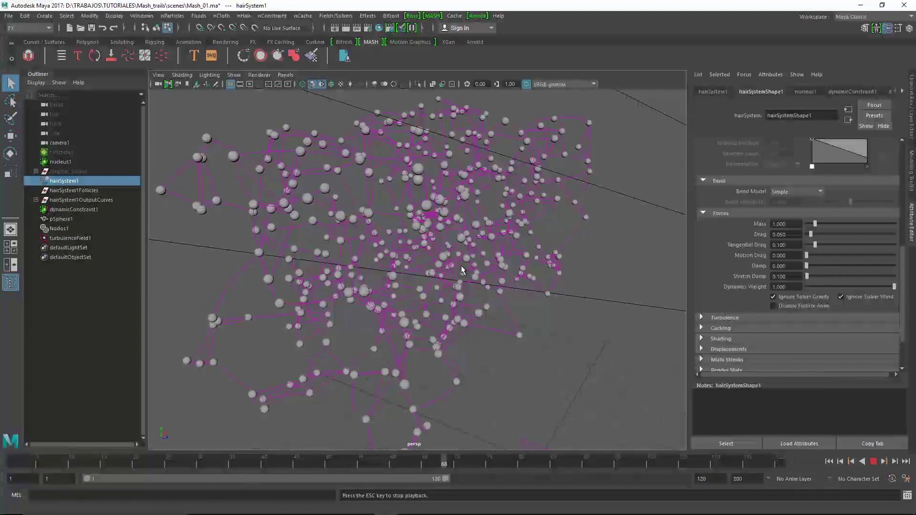
- Preview the simulation through camera1, then return to the perspective view
click(285, 75)
click(394, 85)
key(alt+v)
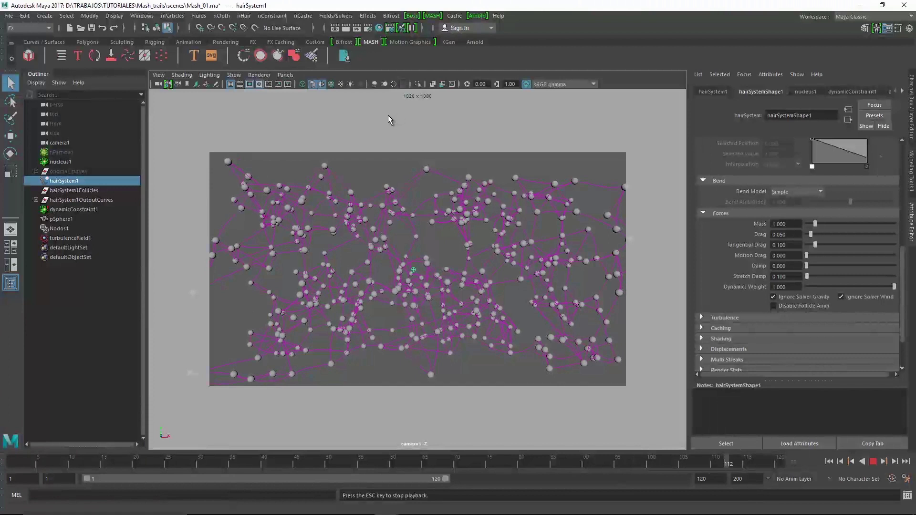
key(Escape)
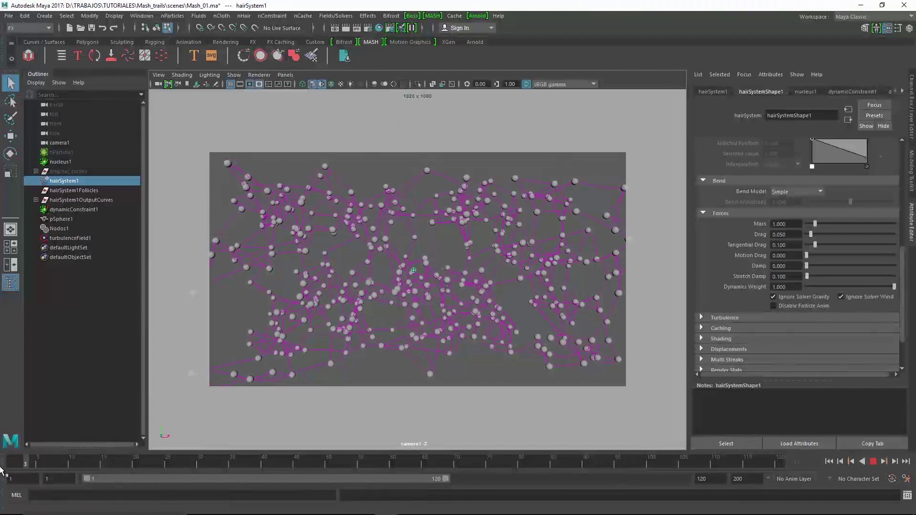
key(space)
drag(435, 265, 433, 269)
alt+right_drag(433, 269, 363, 266)
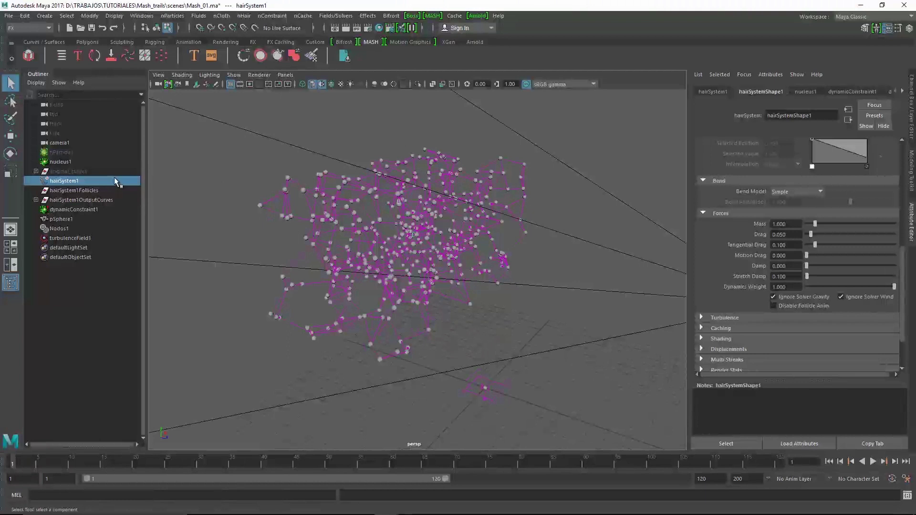
- Add a vortex field to nParticle1 with Magnitude 80 and Axis 1, 0, 0
click(78, 153)
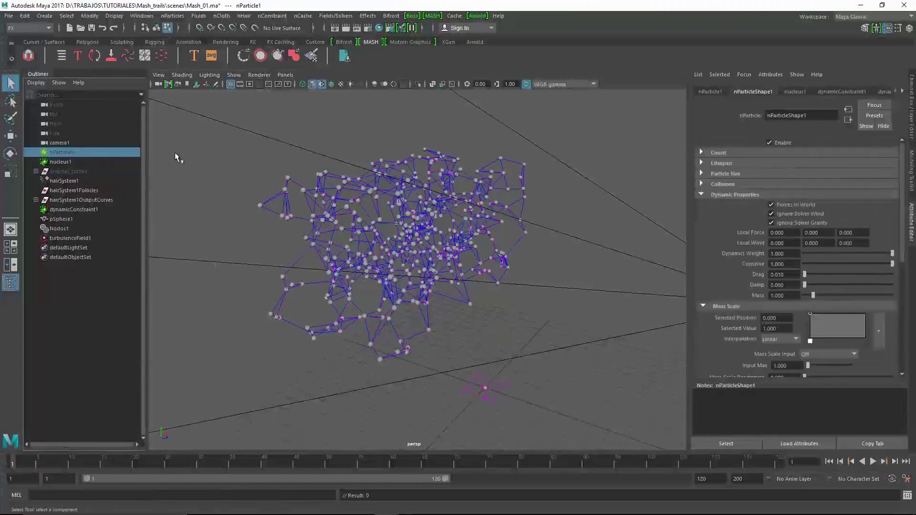
click(341, 18)
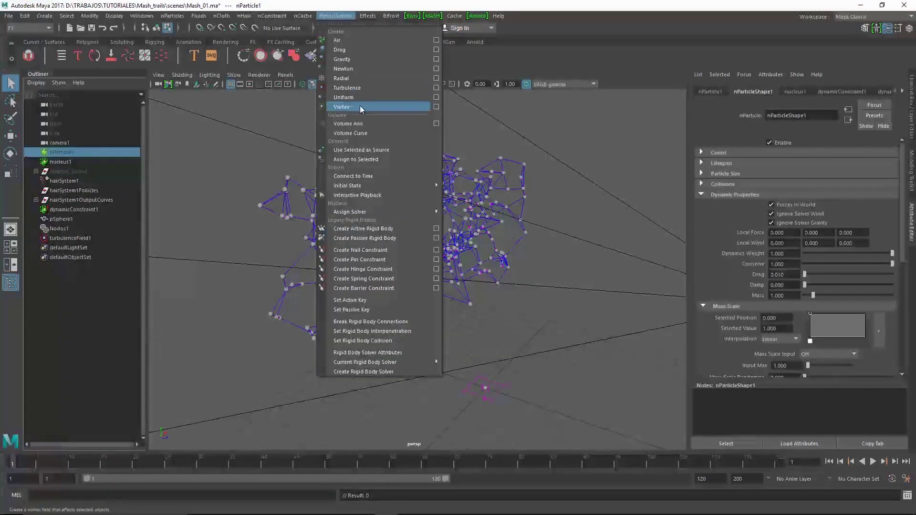
click(435, 108)
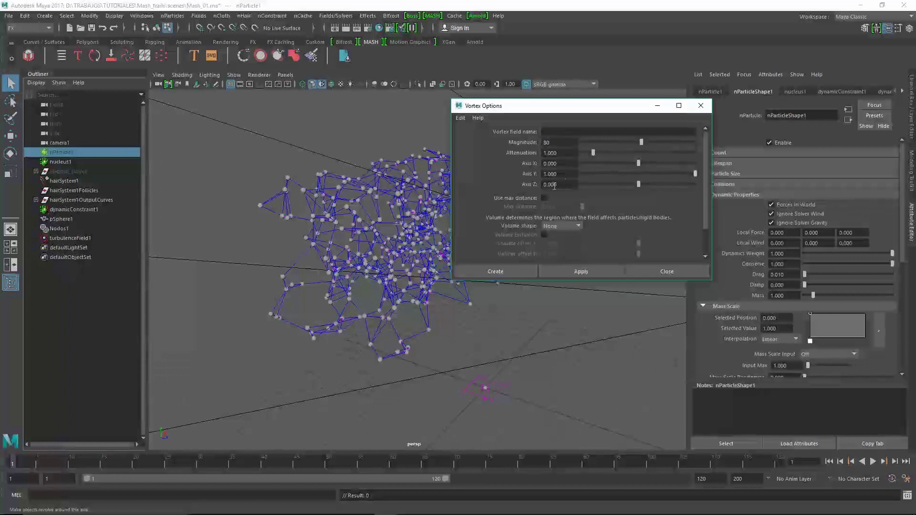
alt+drag(354, 324, 204, 434)
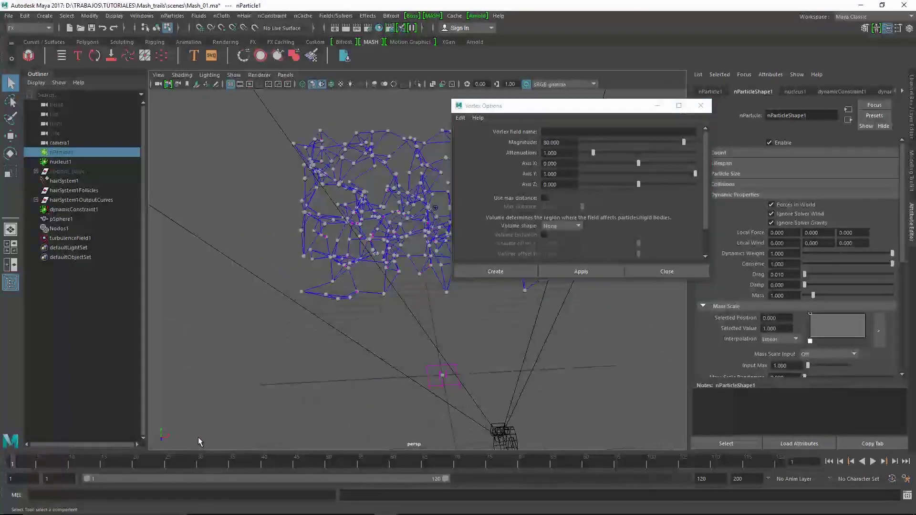
click(516, 172)
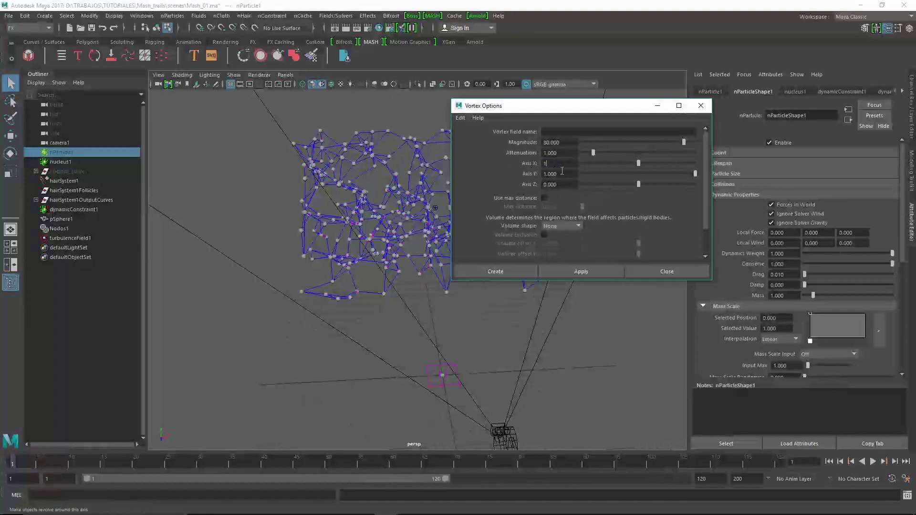
click(491, 271)
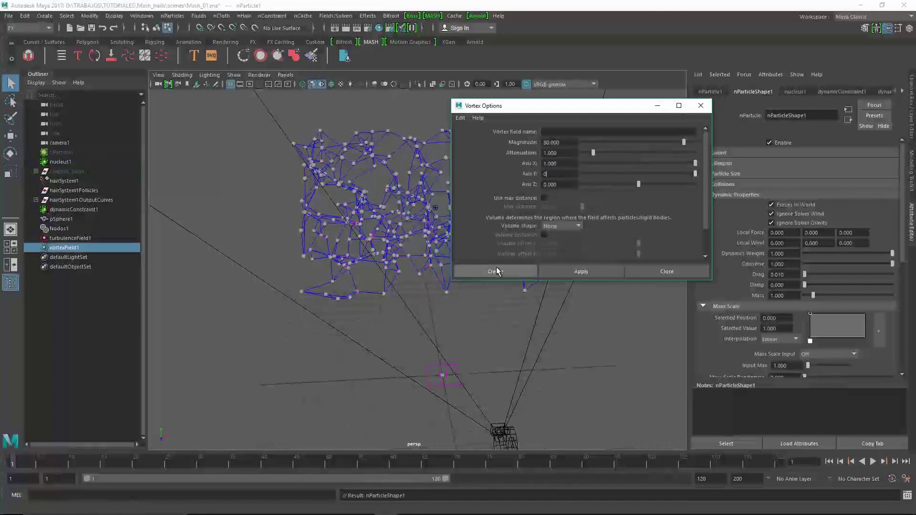
mouse_move(401, 277)
alt+mouse_down()
mouse_move(422, 285)
mouse_move(426, 301)
mouse_move(321, 311)
alt+mouse_up()
alt+middle_drag(321, 311, 359, 310)
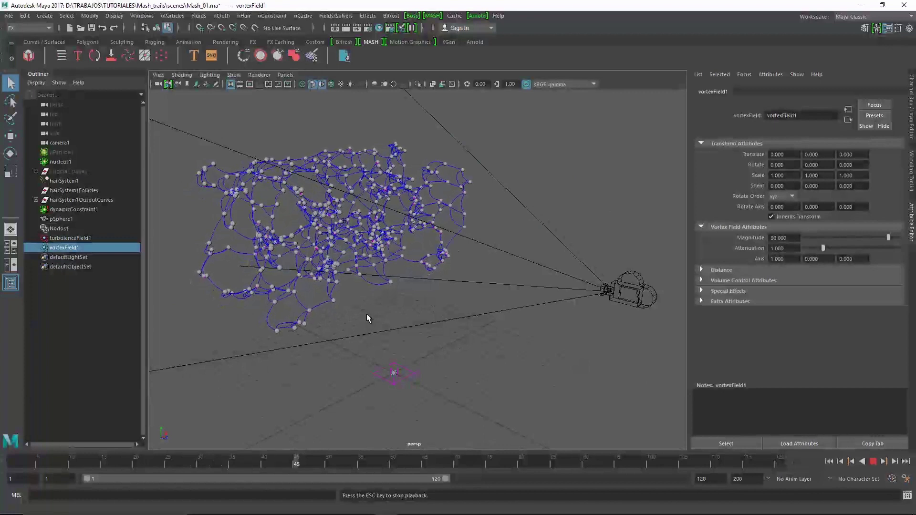
- Extend the playback end time to 500 and play the simulation
click(699, 481)
text(500)
key(Return)
key(alt+v)
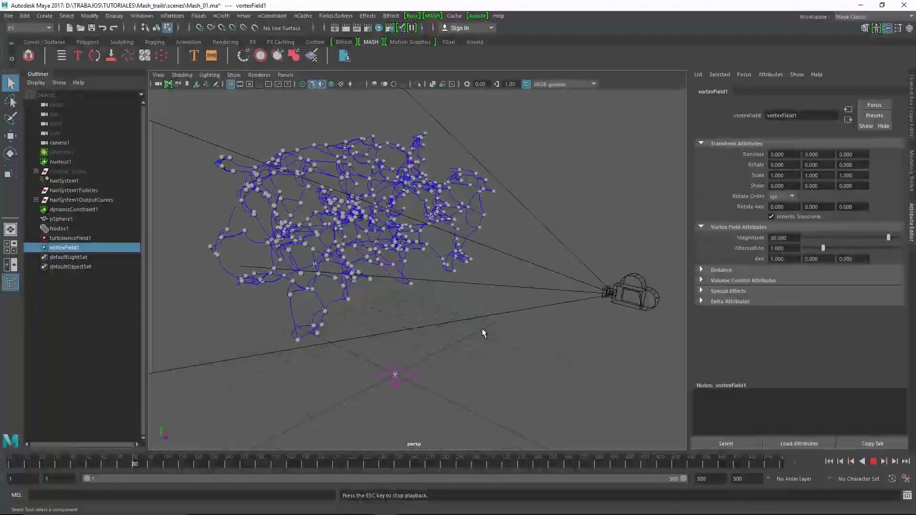
- Watch the simulation through camera1, replaying from the start and stopping at frame 103
click(285, 74)
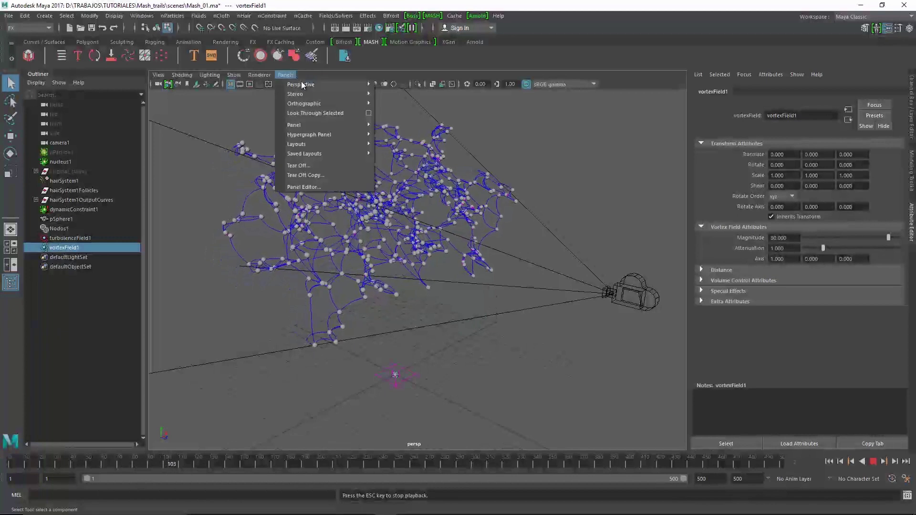
click(387, 89)
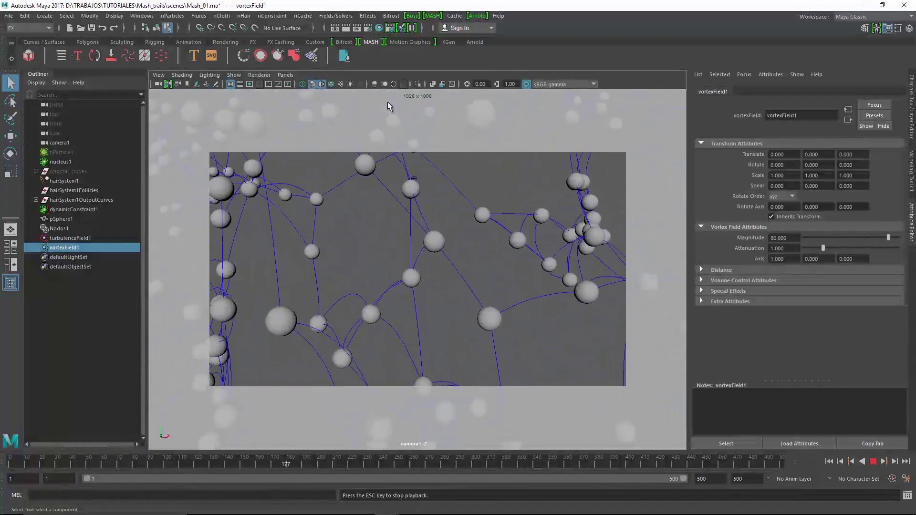
key(Escape)
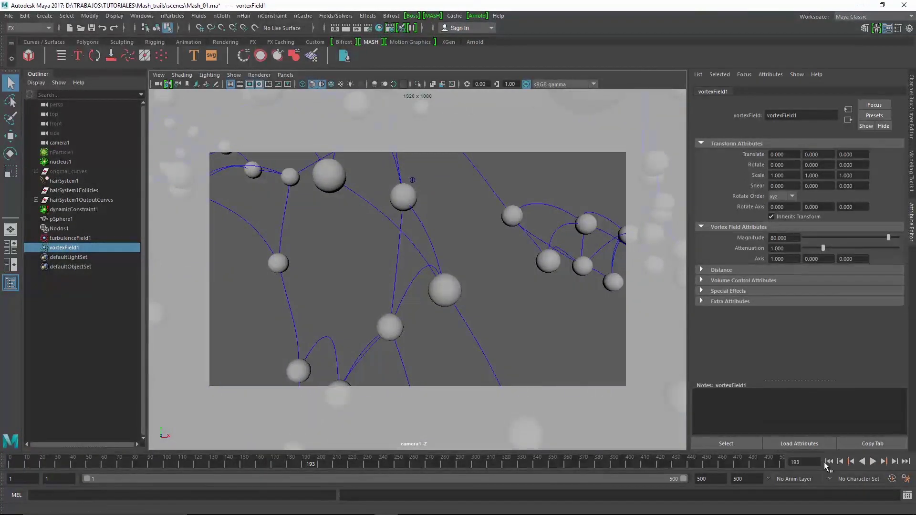
key(alt+shift+v)
key(alt+v)
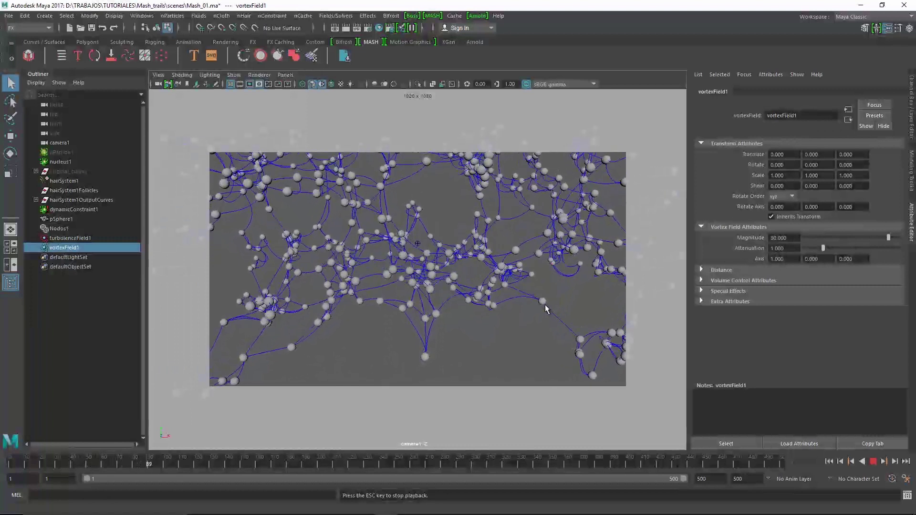
key(Escape)
- Return to the perspective view, rewind to frame 1, and select the Move tool
click(285, 75)
mouse_move(342, 90)
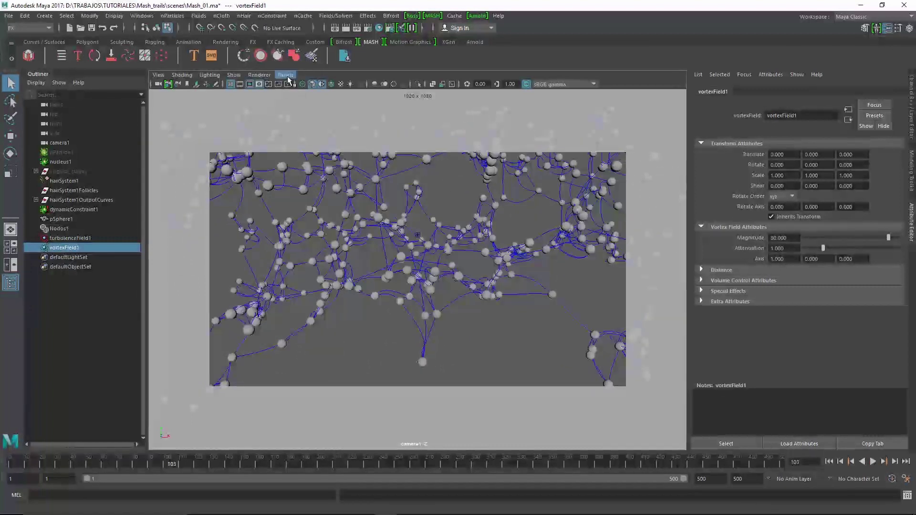
click(392, 95)
alt+drag(420, 229, 448, 262)
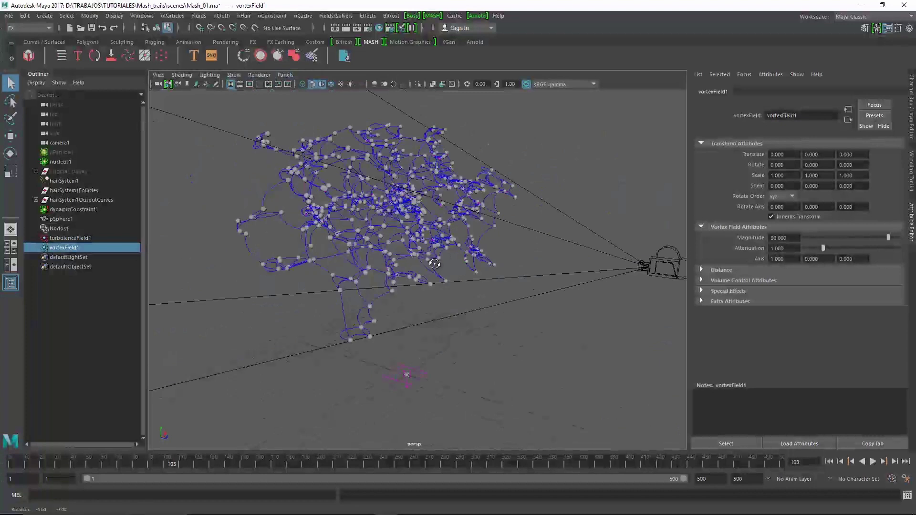
click(3, 463)
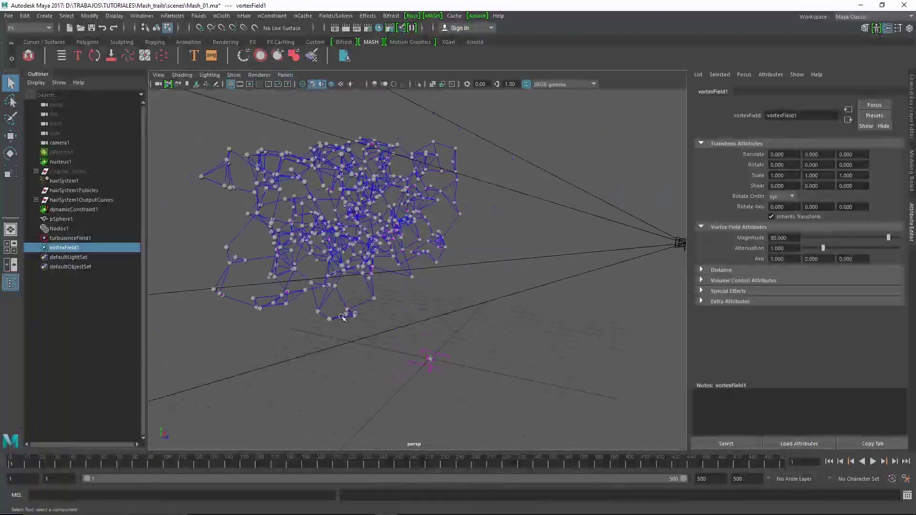
key(w)
mouse_move(401, 321)
alt+mouse_down()
mouse_move(445, 317)
mouse_move(419, 282)
mouse_move(515, 265)
alt+mouse_up()
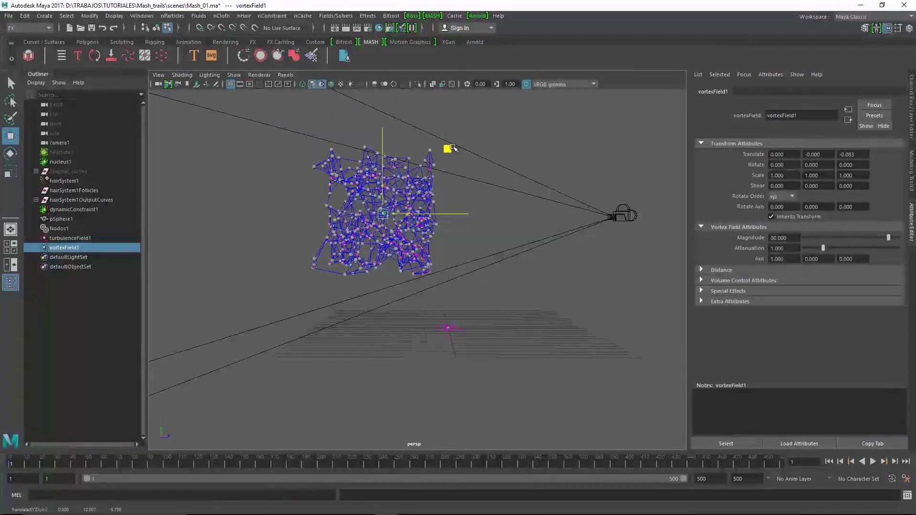
- Move vortexField1 up and back to 0, 10.253, -5.778 and preview through camera1
key(alt+v)
mouse_move(455, 164)
alt+mouse_down()
mouse_move(468, 205)
mouse_move(518, 200)
mouse_move(466, 198)
mouse_move(483, 205)
alt+mouse_up()
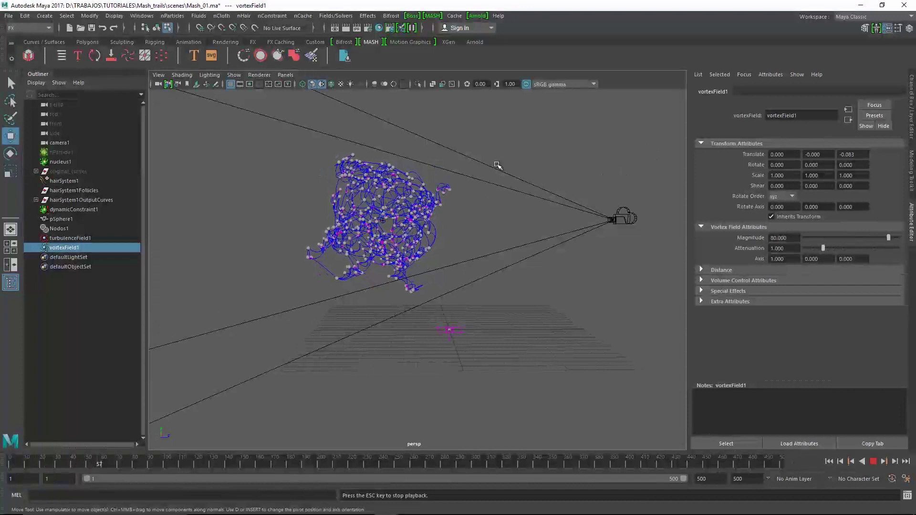
click(286, 74)
mouse_move(315, 84)
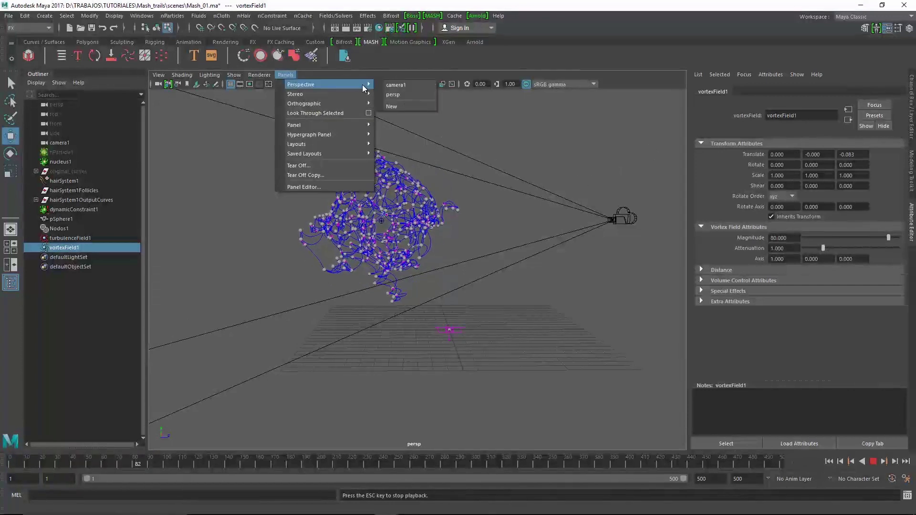
click(411, 85)
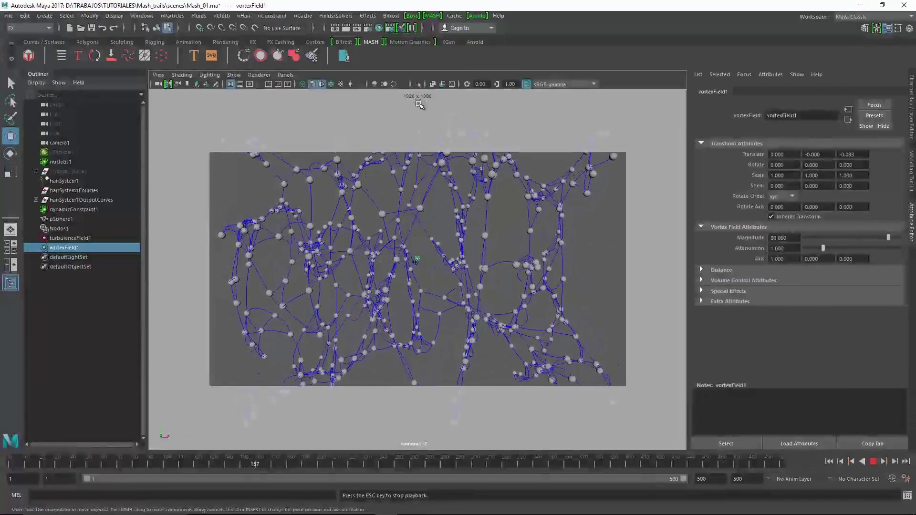
key(Escape)
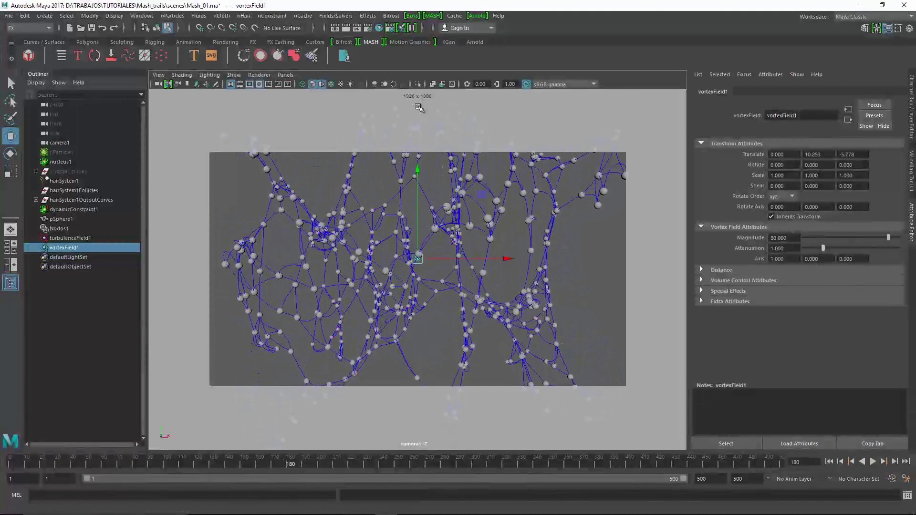
- Return the viewport to the perspective view around the particle network
key(q)
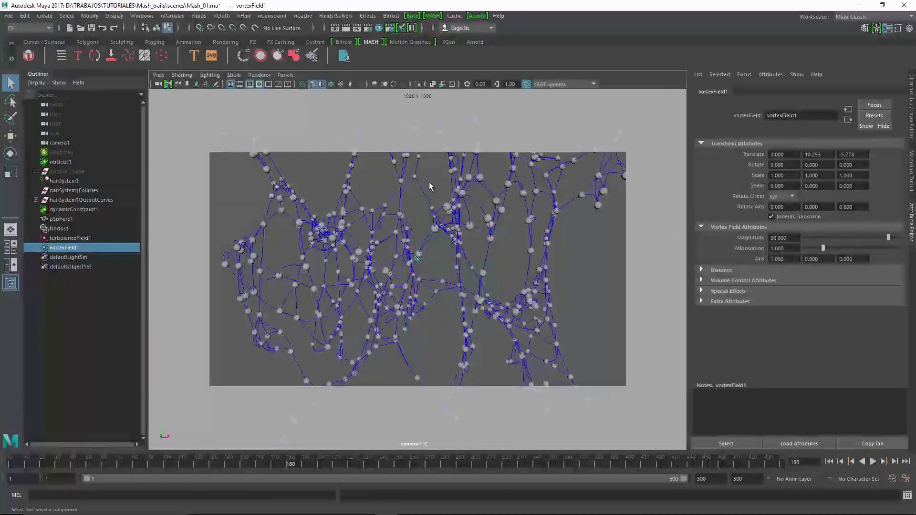
click(285, 75)
click(410, 100)
click(285, 75)
click(390, 96)
mouse_move(428, 207)
alt+mouse_down()
mouse_move(379, 235)
mouse_move(417, 244)
alt+mouse_up()
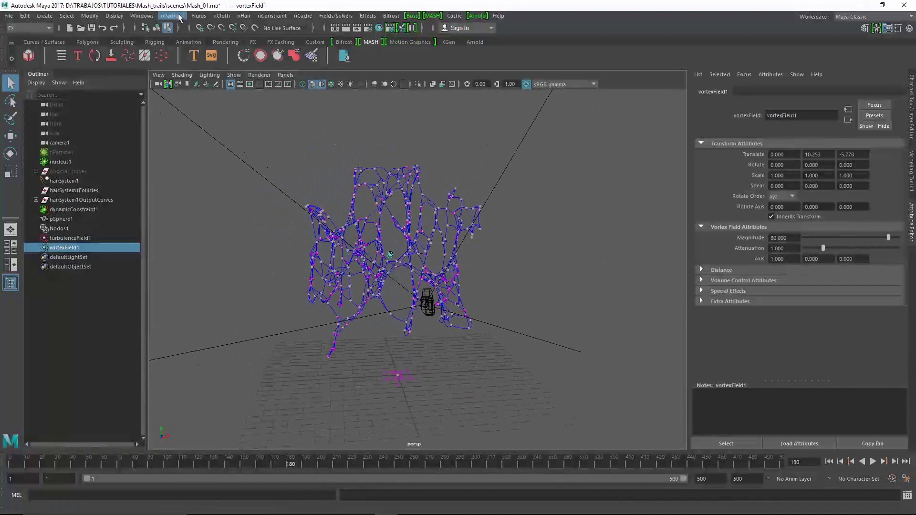
- Create a polygon sphere and raise it above the curve network at frame 1
click(45, 16)
mouse_move(73, 50)
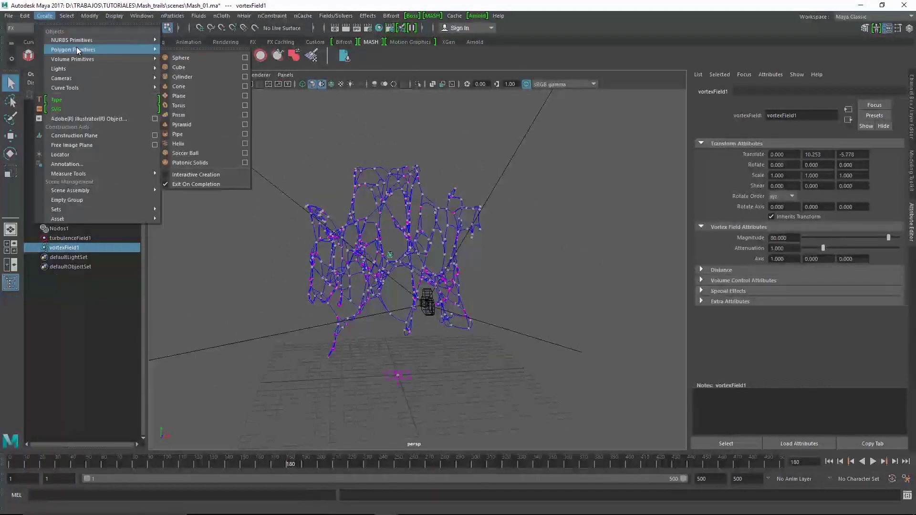
click(190, 58)
alt+drag(433, 297, 467, 305)
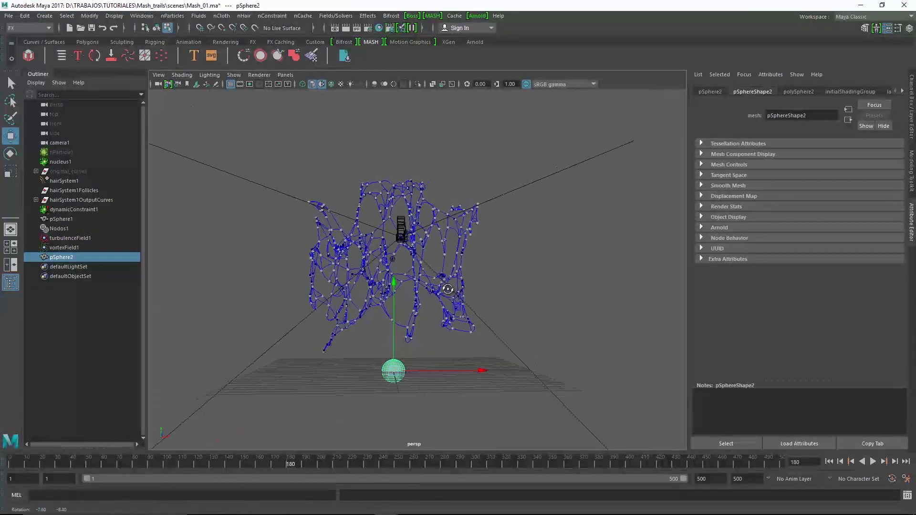
middle_drag(466, 304, 517, 192)
mouse_move(517, 192)
alt+mouse_down()
mouse_move(549, 118)
mouse_move(399, 114)
alt+mouse_up()
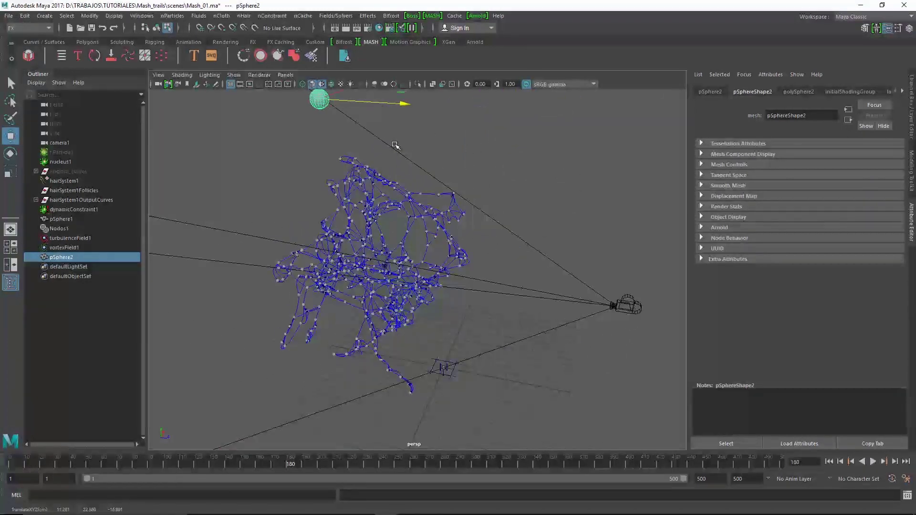
alt+drag(397, 146, 346, 202)
click(2, 466)
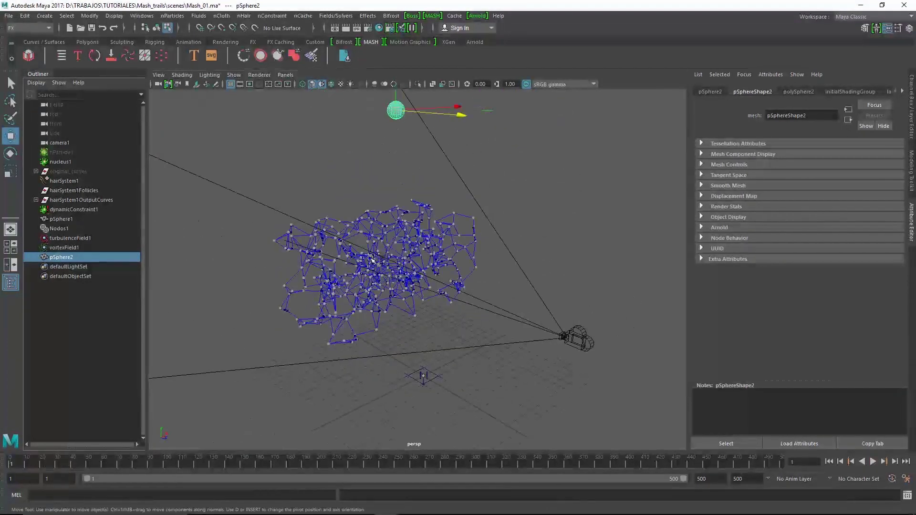
alt+drag(410, 306, 450, 257)
- Scale the sphere up greatly and lower it toward the curve mesh
key(r)
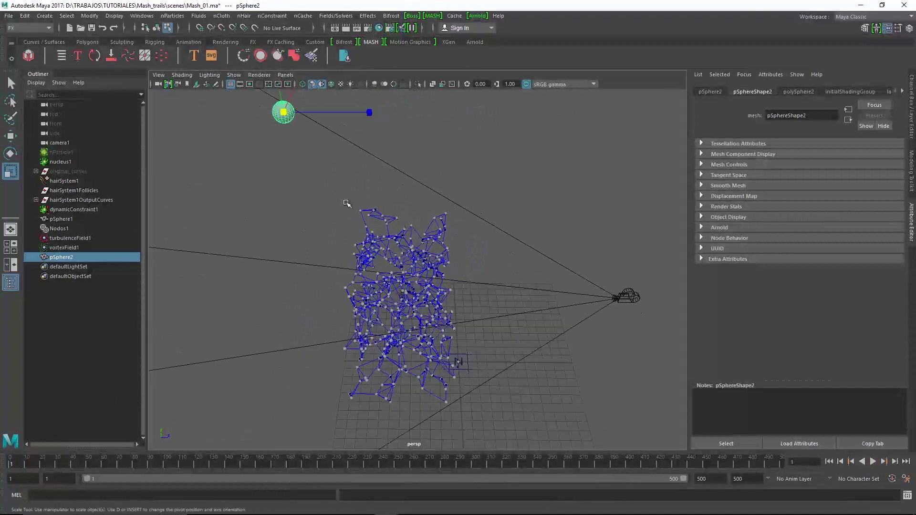
middle_drag(348, 200, 395, 172)
mouse_move(389, 174)
alt+mouse_down()
mouse_move(362, 195)
mouse_move(369, 205)
alt+mouse_up()
alt+drag(464, 132, 491, 111)
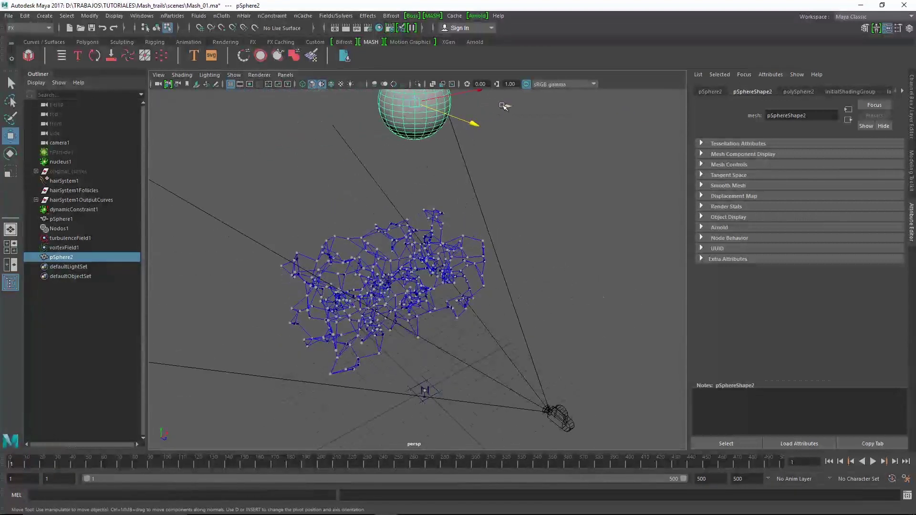
alt+drag(415, 169, 381, 140)
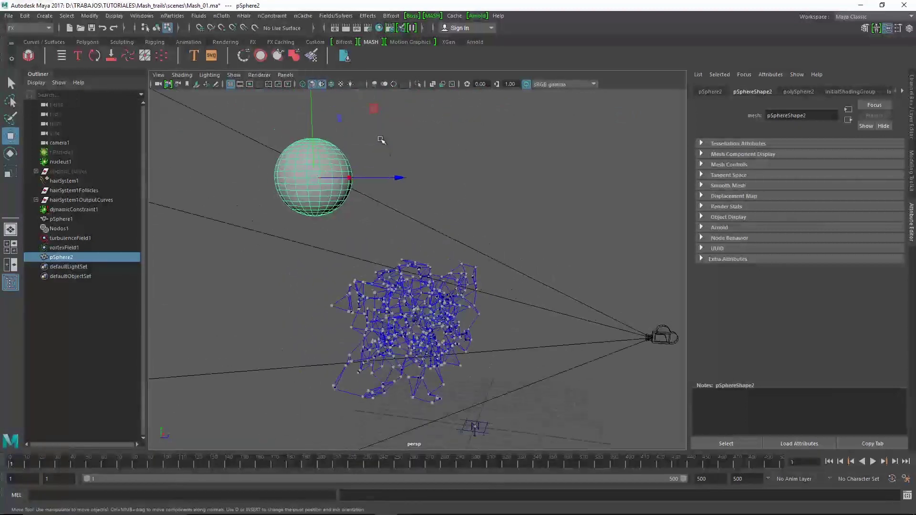
middle_drag(381, 140, 368, 157)
mouse_move(368, 158)
alt+mouse_down()
mouse_move(364, 205)
mouse_move(401, 209)
alt+mouse_up()
key(q)
- Position the sphere over the mesh centre, test-play the simulation, and rewind
drag(52, 464, 45, 462)
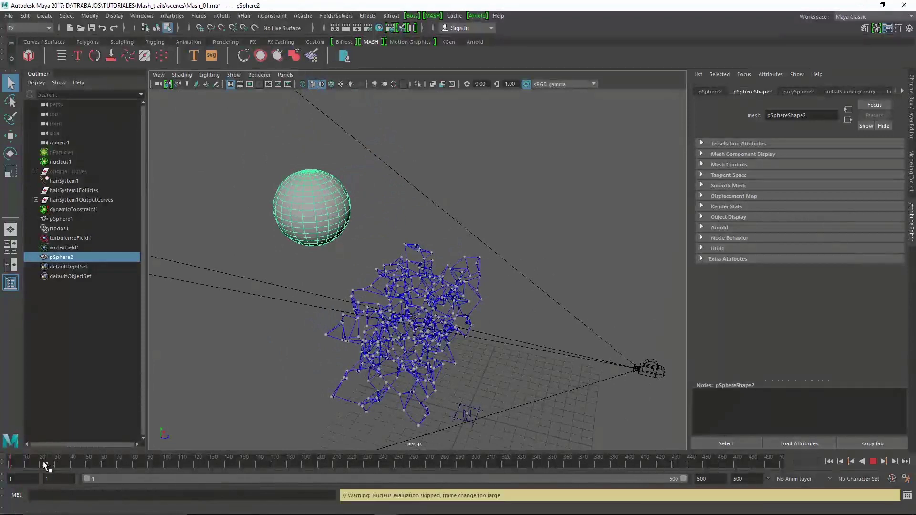
key(w)
mouse_move(334, 200)
alt+mouse_down()
mouse_move(357, 164)
mouse_move(374, 190)
mouse_move(435, 209)
alt+mouse_up()
mouse_move(483, 239)
alt+mouse_down()
mouse_move(401, 254)
mouse_move(418, 261)
alt+mouse_up()
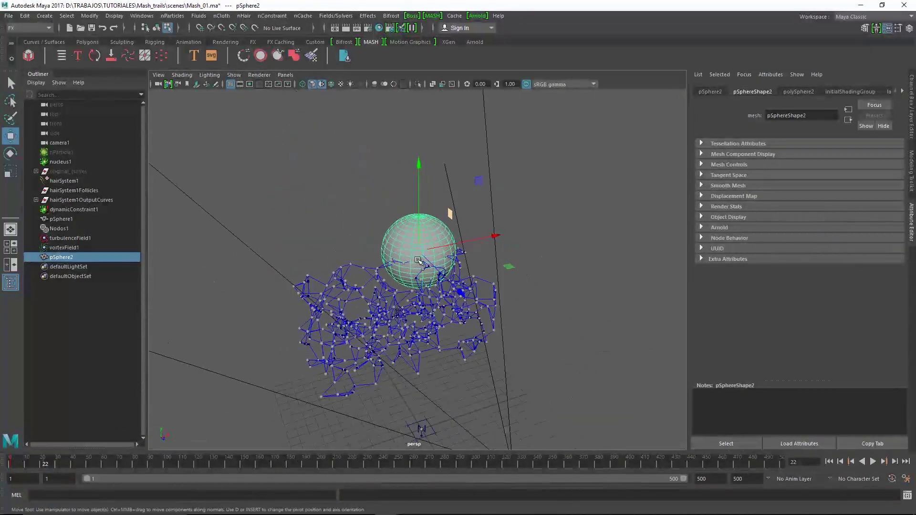
drag(474, 239, 458, 253)
key(q)
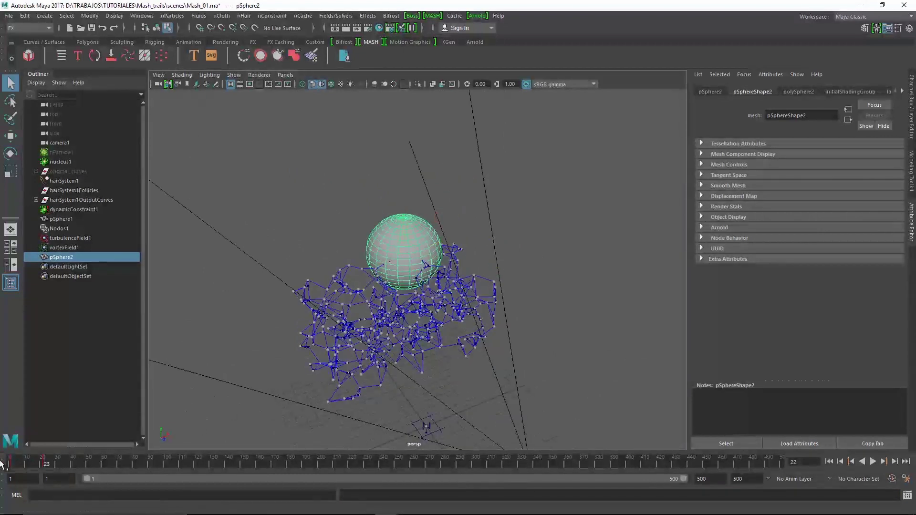
key(alt+v)
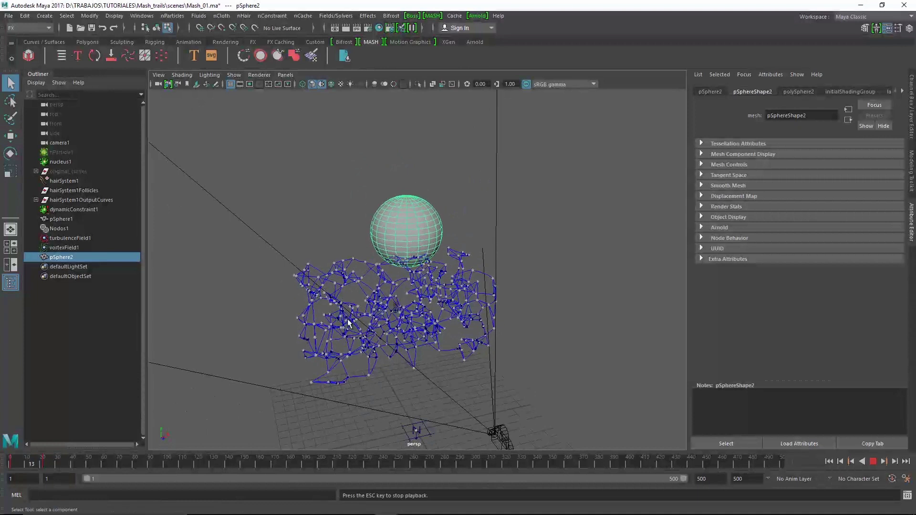
key(Escape)
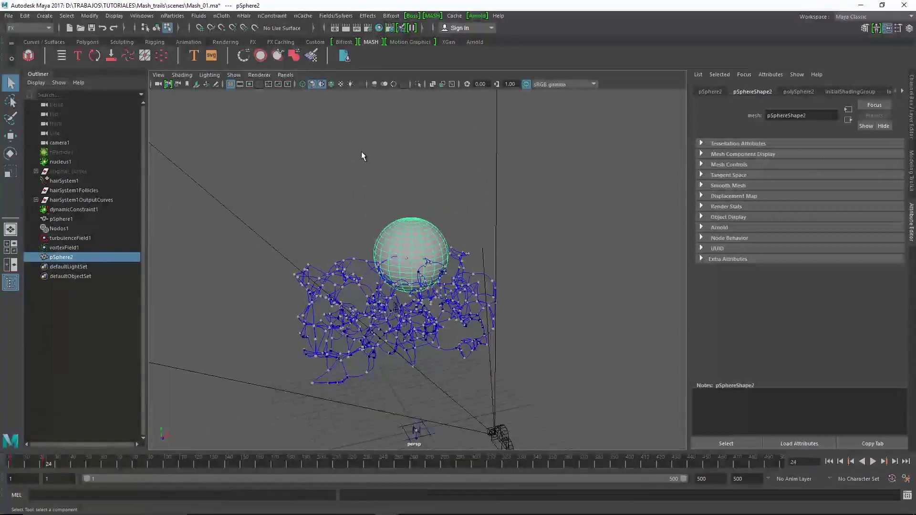
key(alt+shift+v)
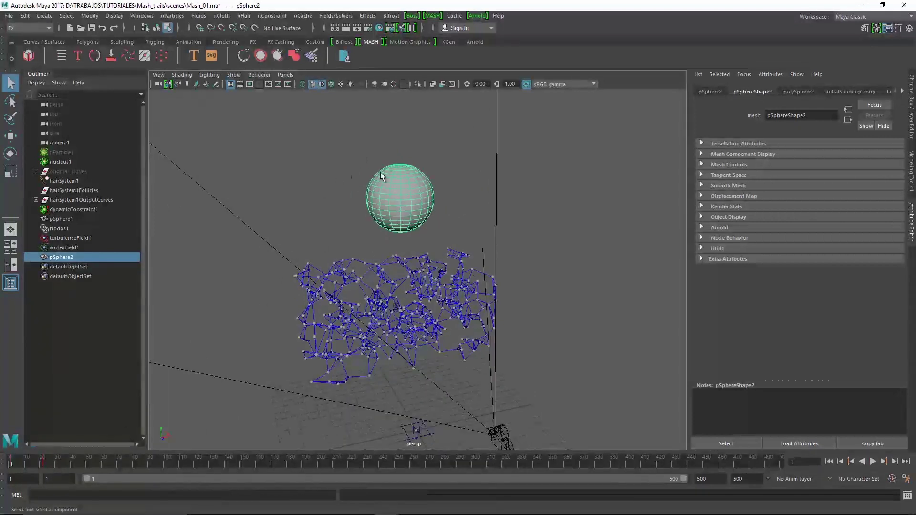
- Duplicate the sphere as pSphere3 and move the copy down and left
key(ctrl+d)
alt+drag(406, 181, 334, 191)
mouse_move(453, 162)
mouse_down()
mouse_move(264, 378)
mouse_move(306, 282)
mouse_move(283, 335)
mouse_up()
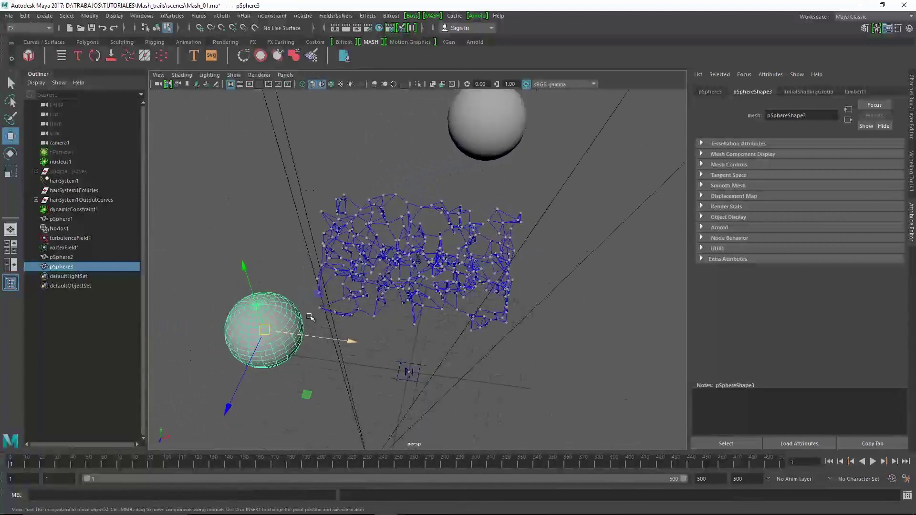
- Place pSphere3 beside the lower-left edge of the curve network
middle_drag(294, 272, 254, 295)
alt+drag(253, 295, 271, 301)
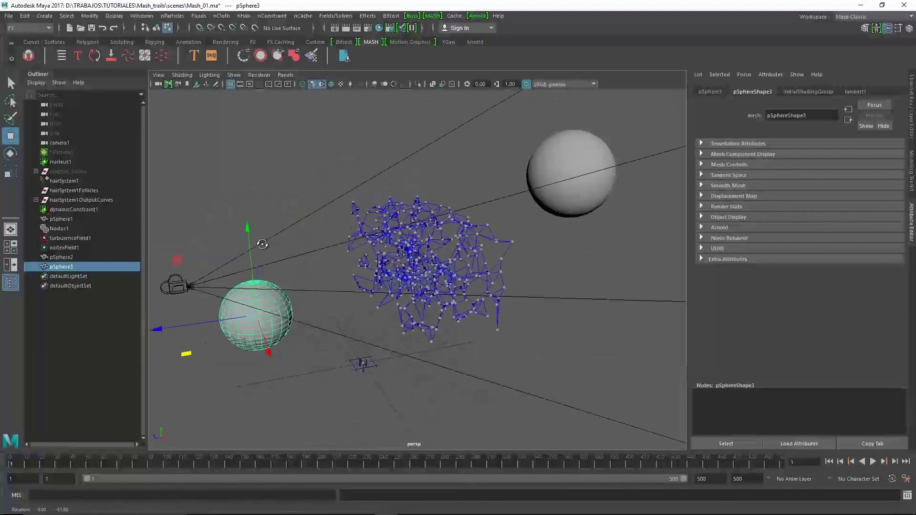
middle_drag(276, 293, 260, 251)
alt+drag(259, 251, 310, 285)
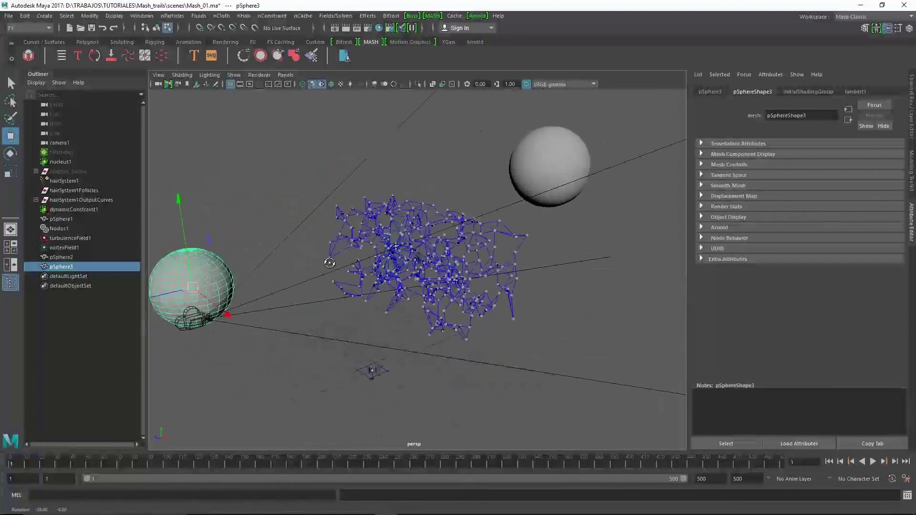
alt+drag(211, 348, 202, 355)
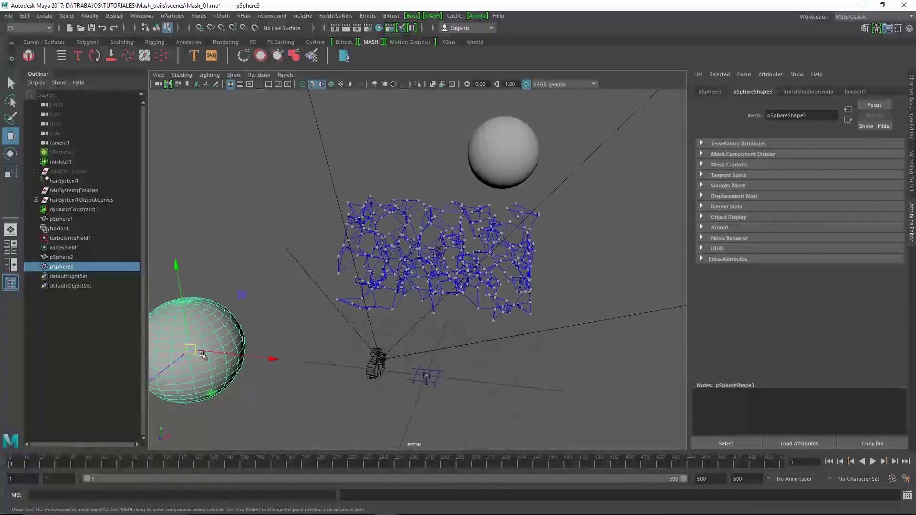
mouse_move(175, 363)
middle_down()
mouse_move(238, 320)
mouse_move(310, 342)
middle_up()
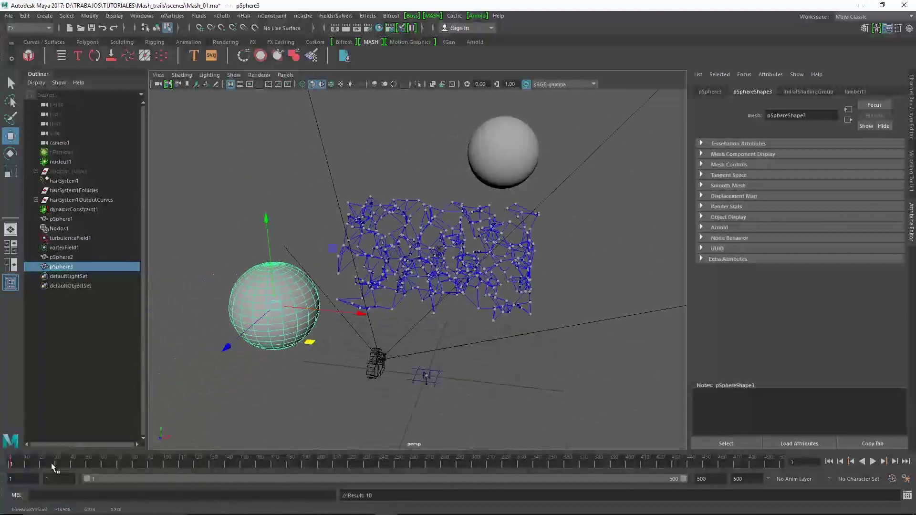
click(29, 465)
mouse_move(312, 341)
middle_down()
mouse_move(322, 327)
mouse_move(373, 310)
middle_up()
alt+drag(381, 312, 475, 283)
drag(465, 231, 519, 196)
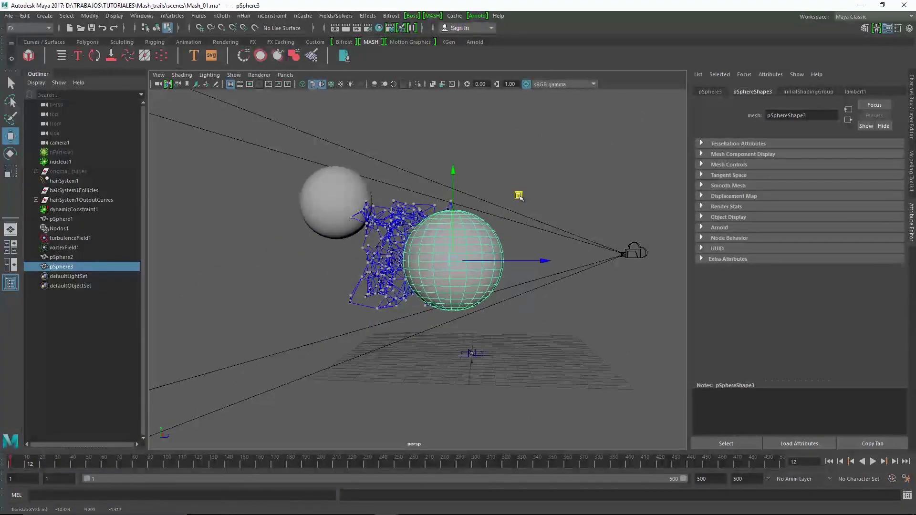
alt+drag(480, 232, 135, 442)
- Play the simulation to check the interaction, then scrub back to frame 36
key(q)
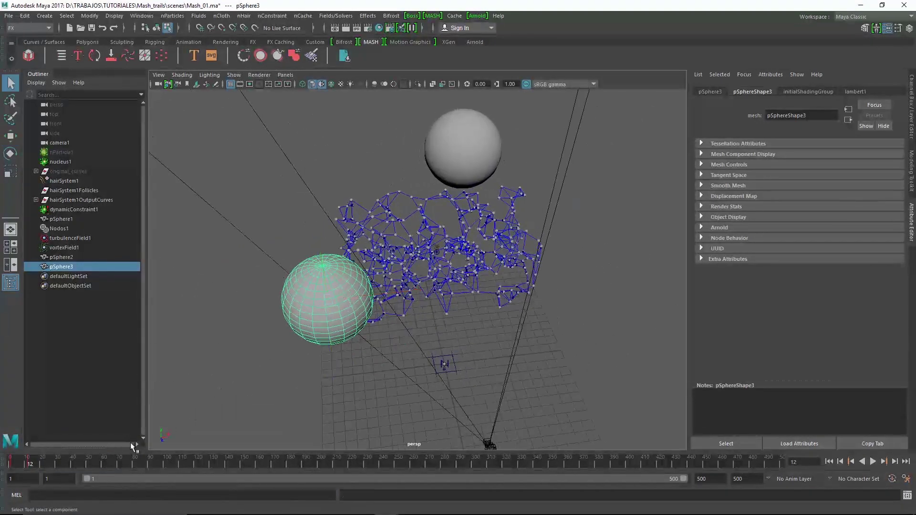
key(alt+v)
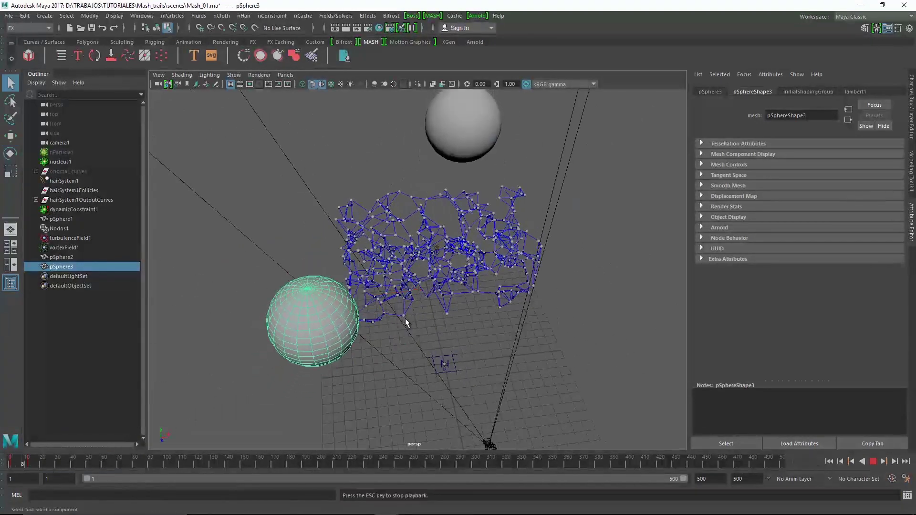
key(Escape)
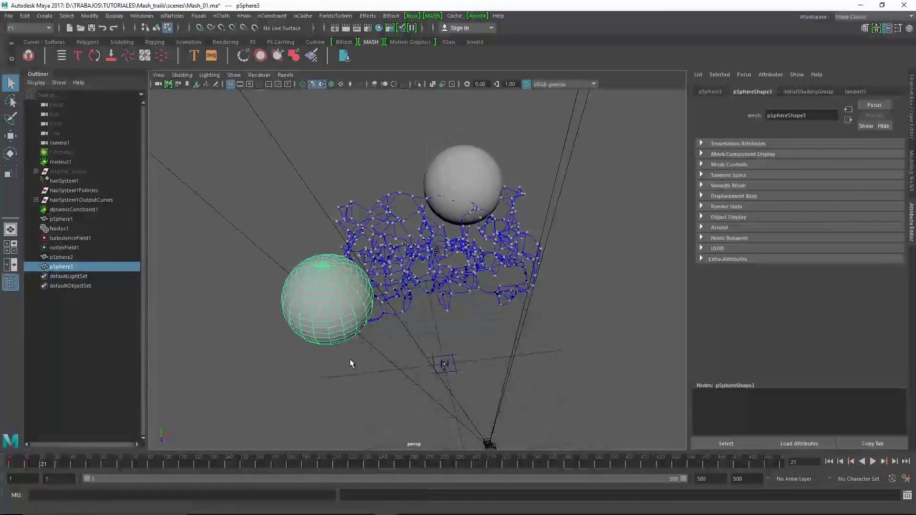
drag(70, 464, 70, 468)
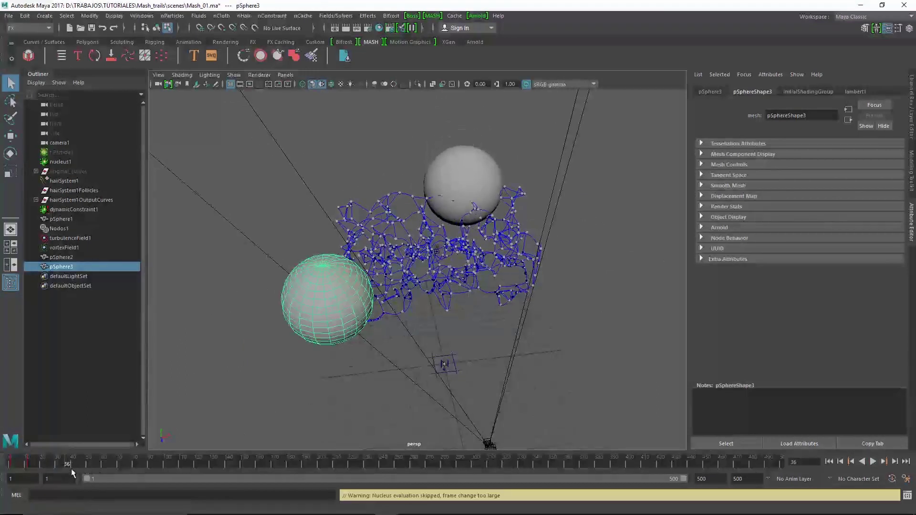
- Duplicate the lower-left sphere to create pSphere4
key(w)
key(ctrl+d)
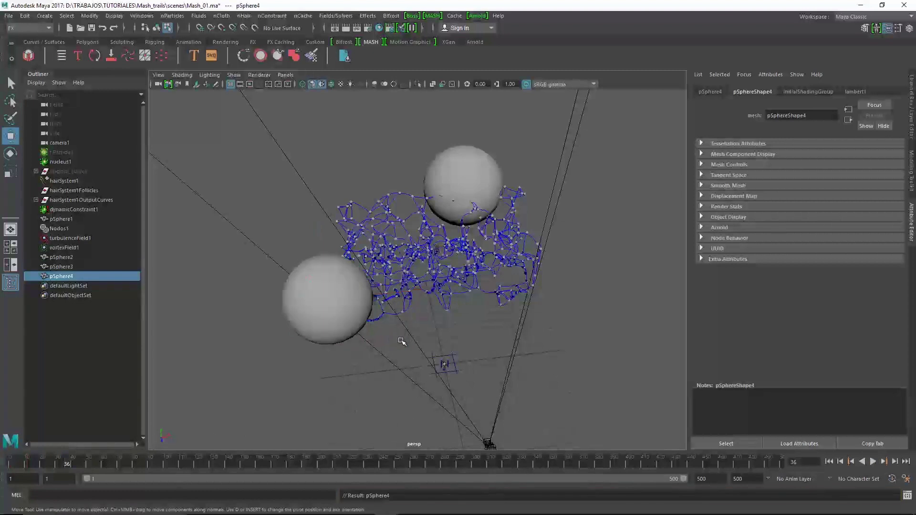
scroll(400, 337, down, 5)
alt+drag(401, 337, 414, 428)
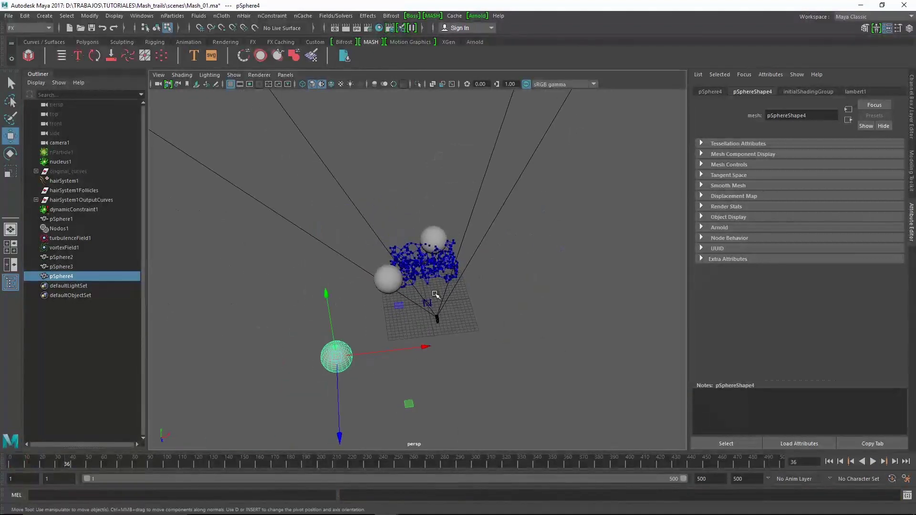
key(q)
key(Delete)
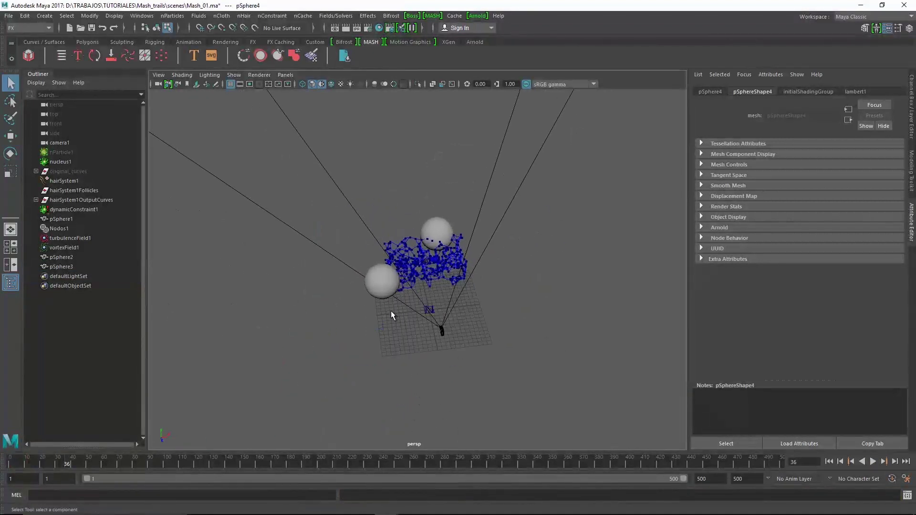
click(390, 291)
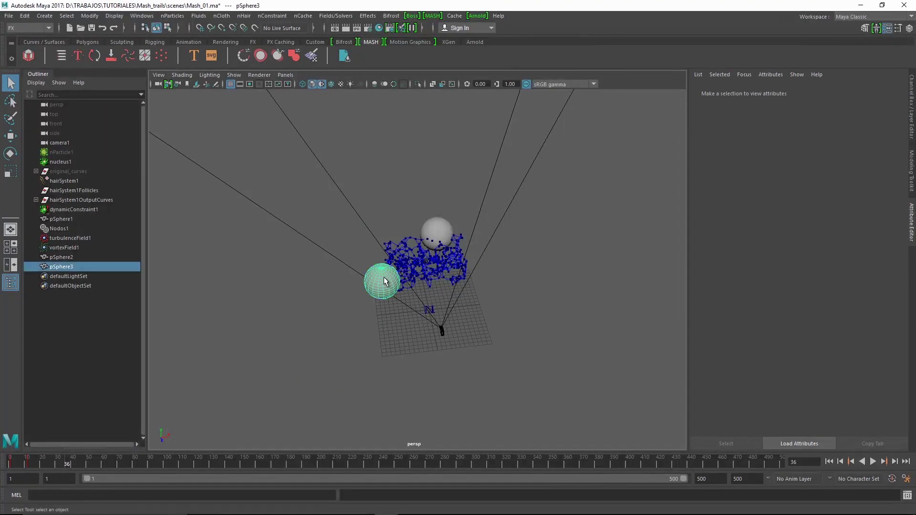
click(373, 287)
key(w)
key(ctrl+z)
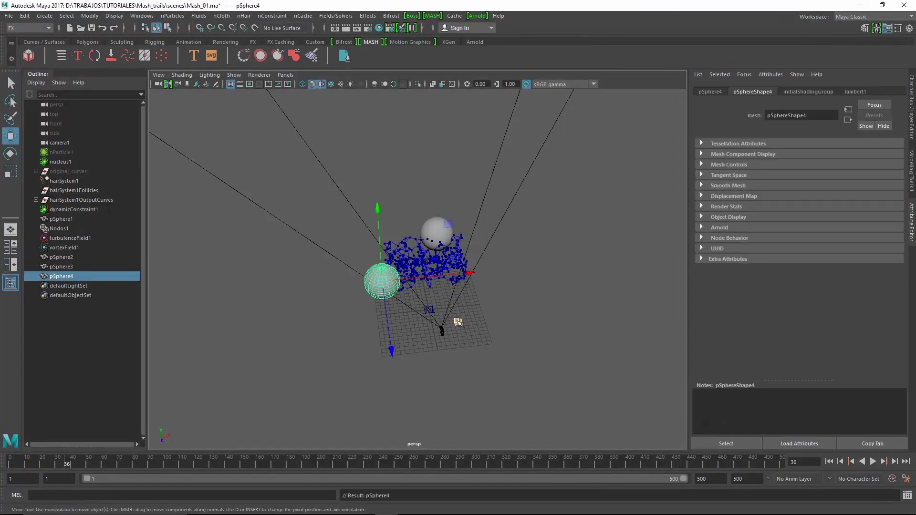
- Frame pSphere4, enlarge it, and lower it to the network's lower right
key(f)
mouse_move(497, 310)
alt+mouse_down()
mouse_move(409, 439)
mouse_move(429, 282)
alt+mouse_up()
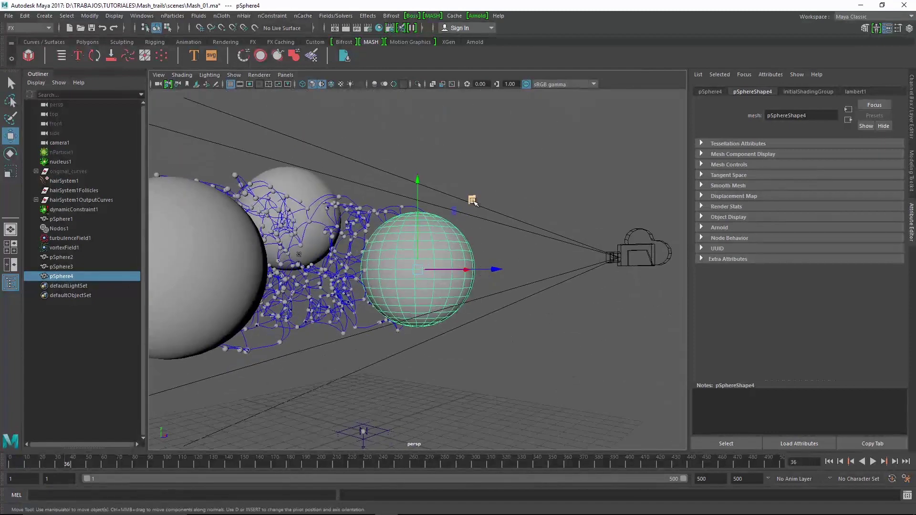
mouse_move(474, 203)
alt+mouse_down()
mouse_move(425, 332)
mouse_move(374, 314)
mouse_move(486, 286)
mouse_move(430, 328)
alt+mouse_up()
key(w)
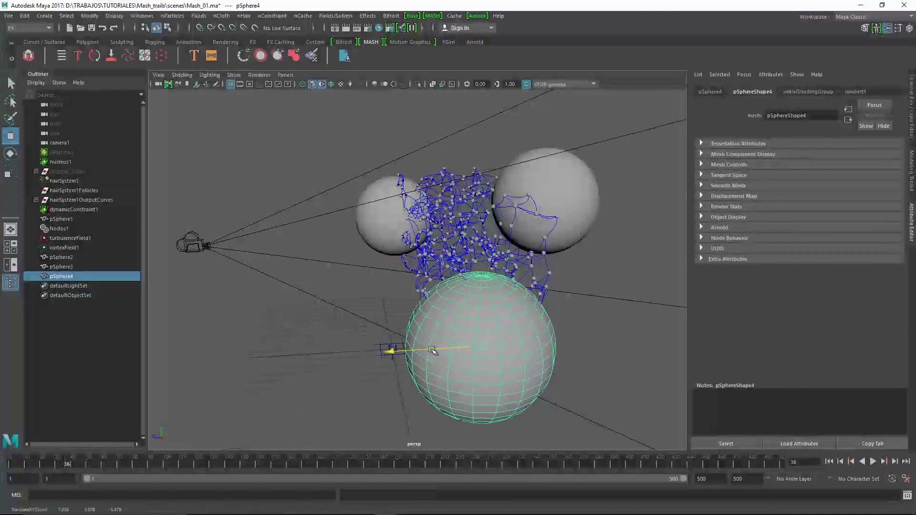
alt+drag(388, 355, 484, 285)
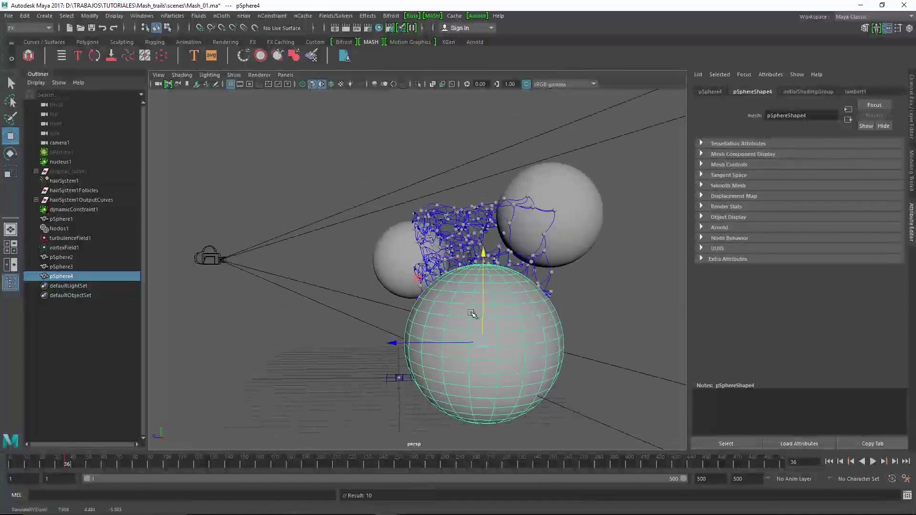
drag(83, 463, 47, 463)
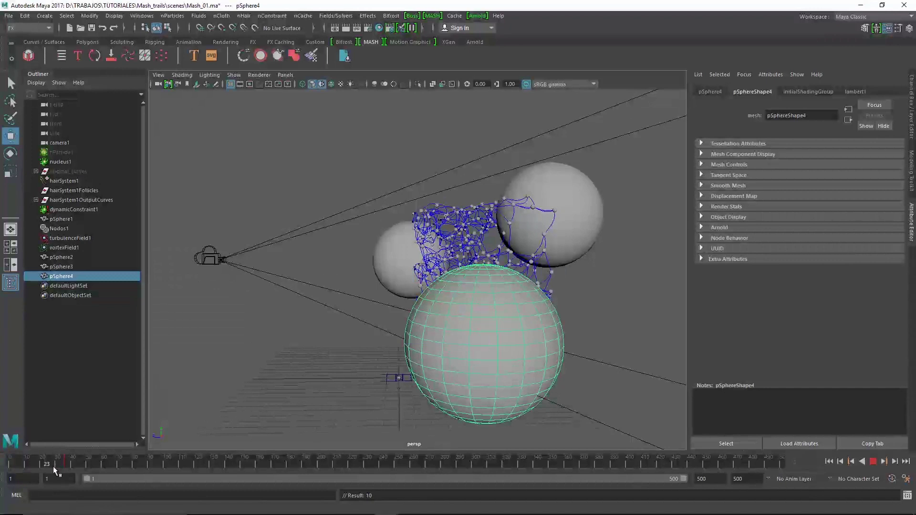
alt+middle_drag(422, 318, 389, 242)
mouse_move(446, 196)
mouse_down()
mouse_move(443, 304)
mouse_move(355, 331)
mouse_move(511, 316)
mouse_move(307, 262)
mouse_move(303, 328)
mouse_up()
- Rewind and replay the simulation with all three spheres
key(q)
key(alt+shift+v)
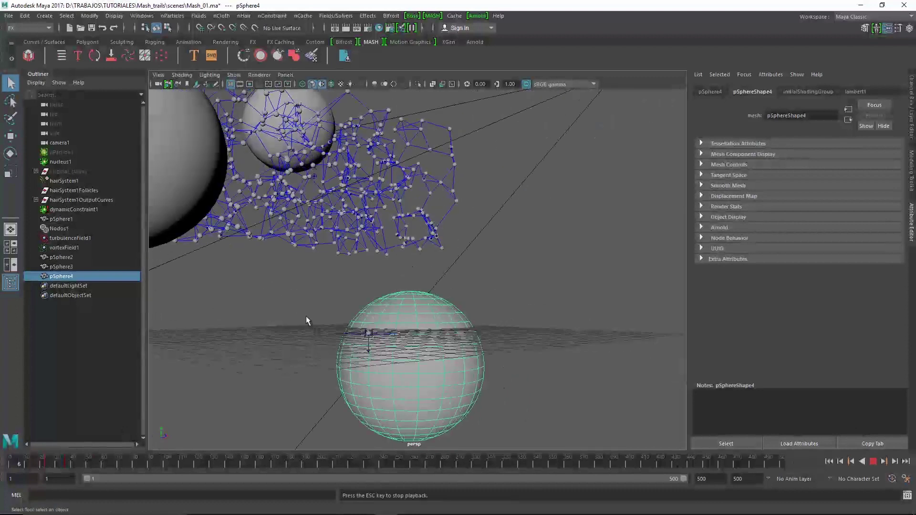
key(alt+v)
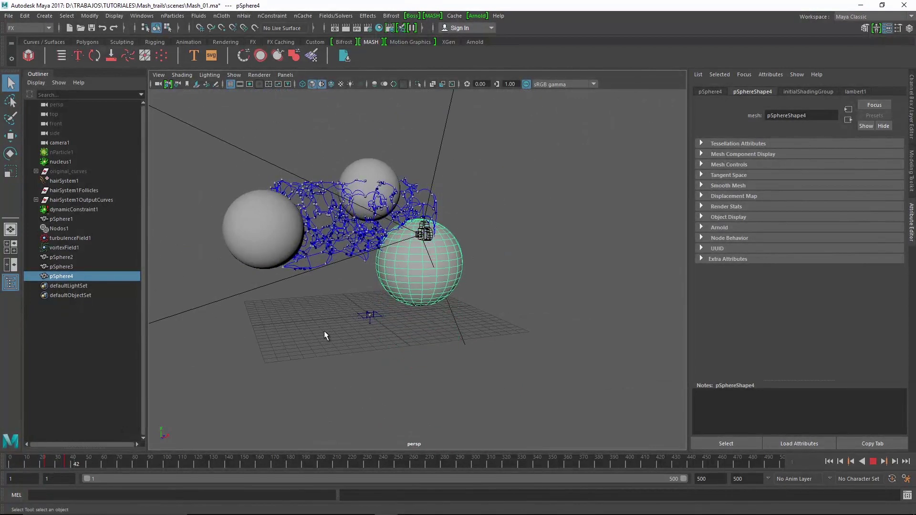
mouse_move(377, 292)
alt+mouse_down()
mouse_move(362, 284)
mouse_move(354, 155)
alt+mouse_up()
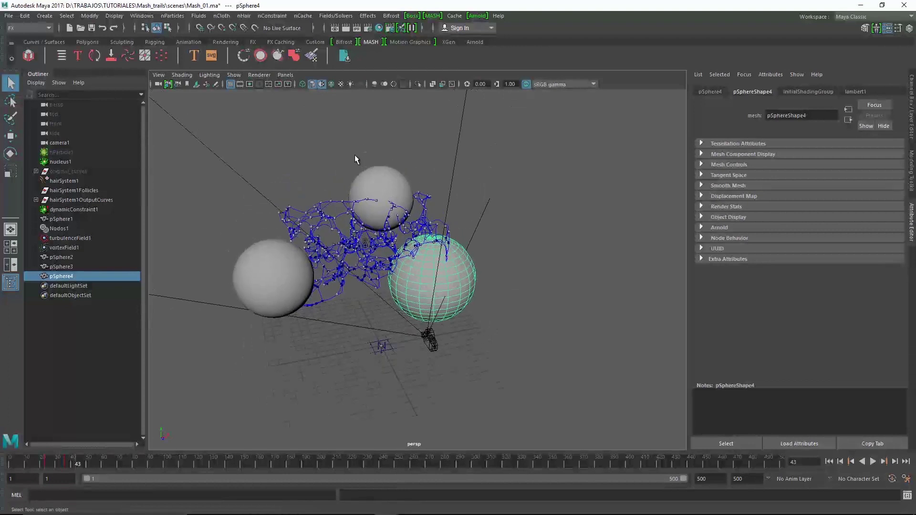
- Make the top, left and right spheres nCloth passive colliders
click(362, 158)
click(222, 16)
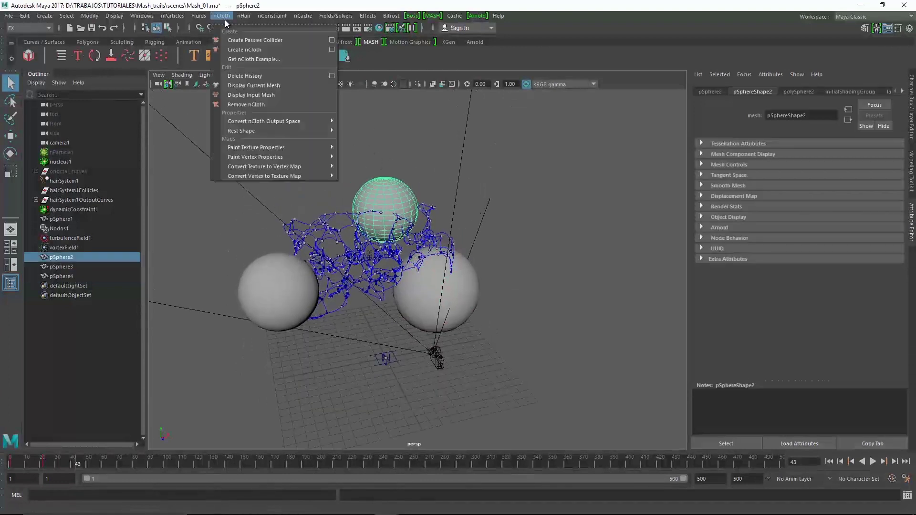
click(245, 40)
click(257, 288)
key(g)
click(425, 294)
key(g)
- Check the nRigid1–nRigid3 nodes in the outliner and rewind to frame 1
drag(79, 285, 82, 305)
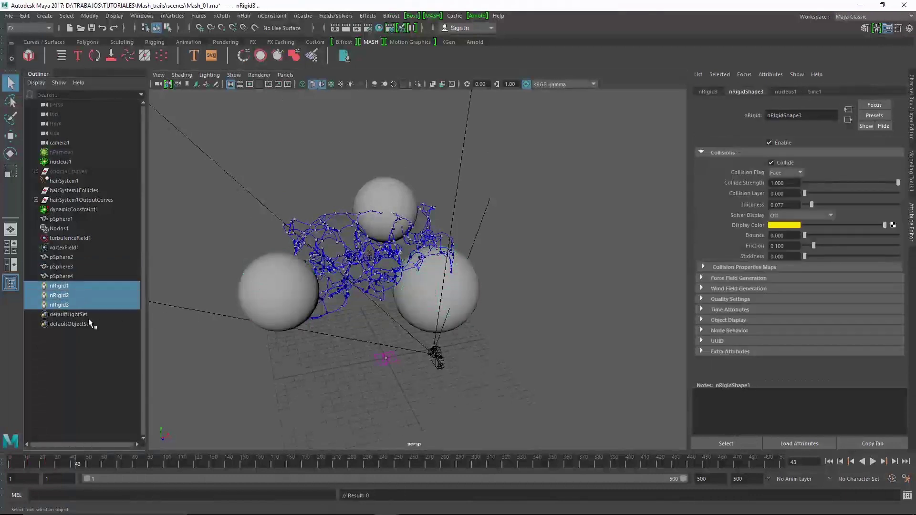
drag(79, 257, 85, 301)
click(282, 356)
alt+drag(282, 356, 371, 323)
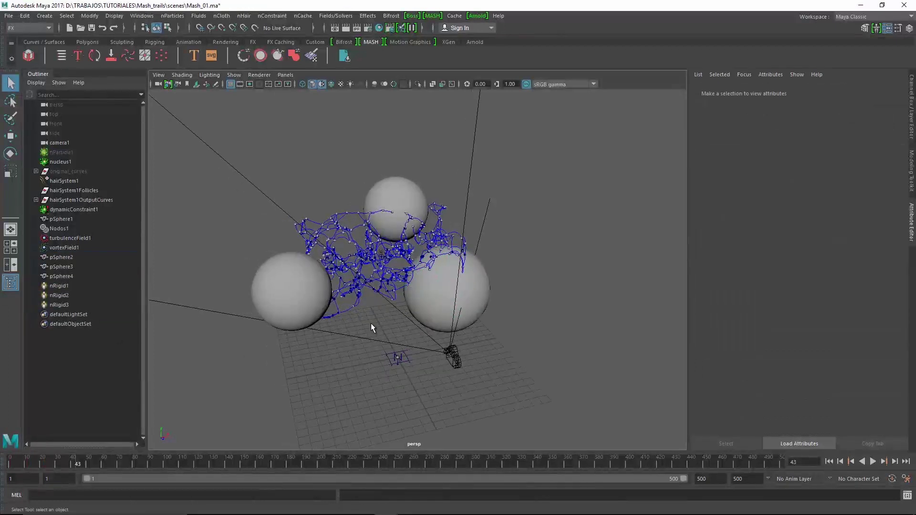
drag(22, 464, 10, 464)
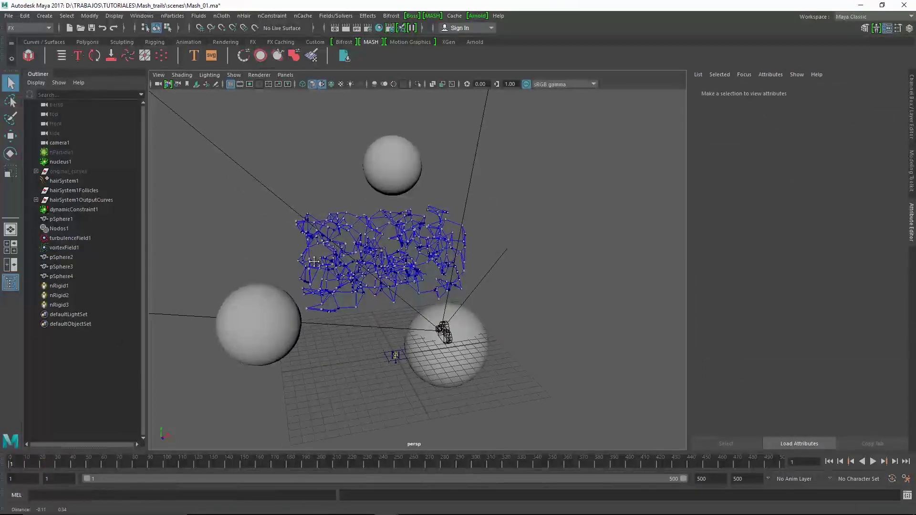
- Save the scene as Mash_02.ma and start playing the hair simulation
click(8, 16)
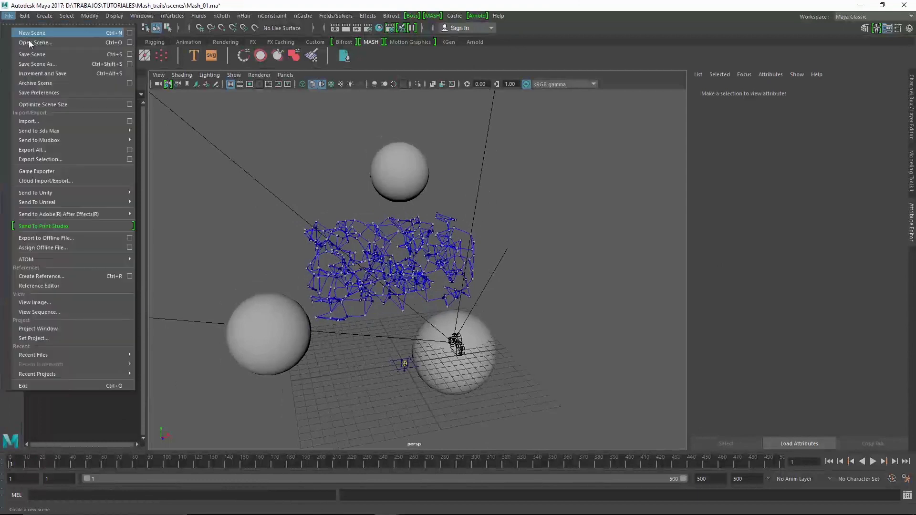
click(41, 64)
click(287, 163)
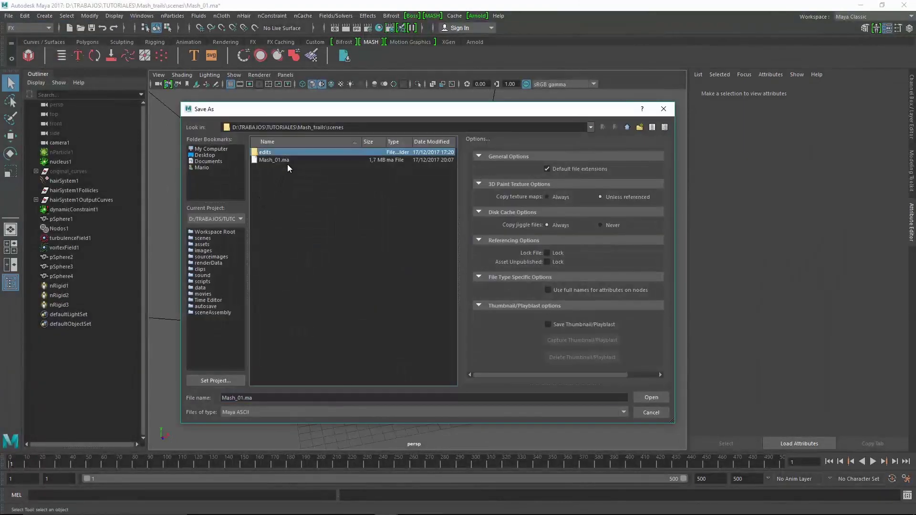
click(260, 396)
key(BackSpace)
key(BackSpace)
key(BackSpace)
text(2)
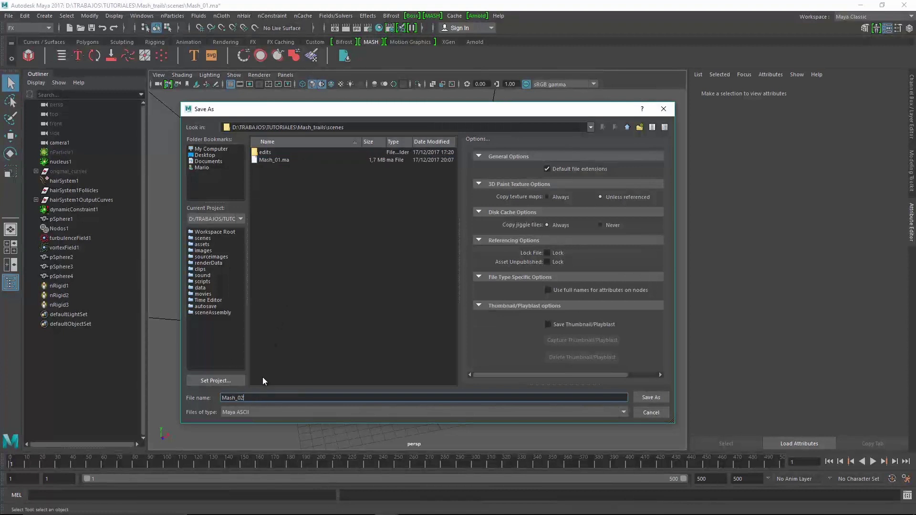
click(648, 397)
key(alt+v)
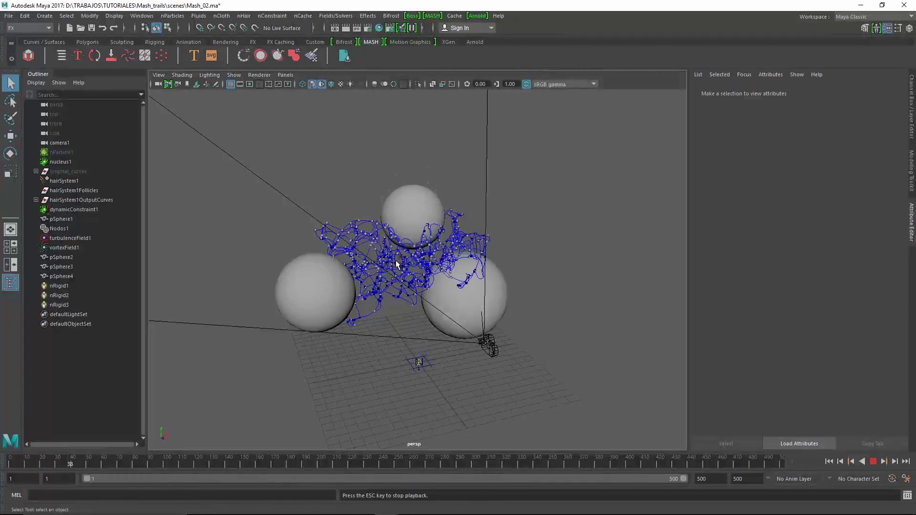
- Pause playback at frame 52, resume, and stop at frame 101
key(Escape)
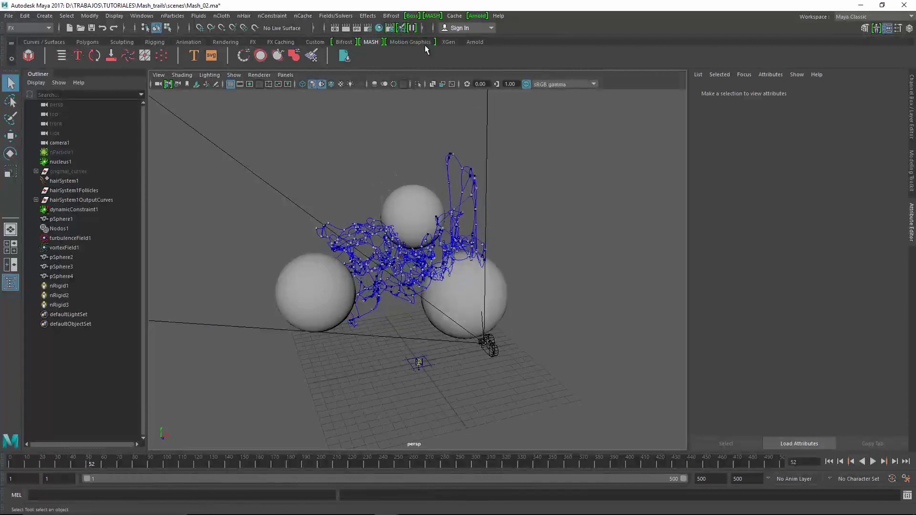
key(alt+v)
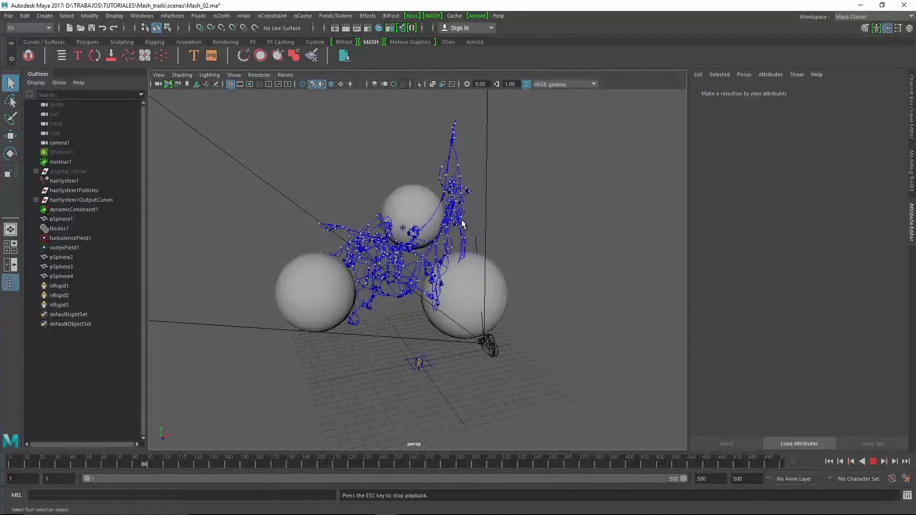
key(Escape)
- Look through camera1 and rewind the simulation to frame 1
click(286, 75)
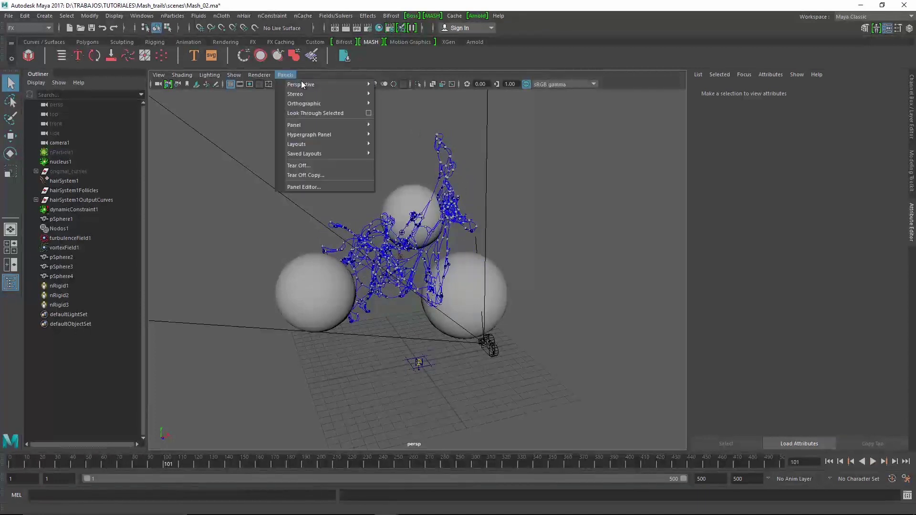
mouse_move(301, 85)
click(397, 94)
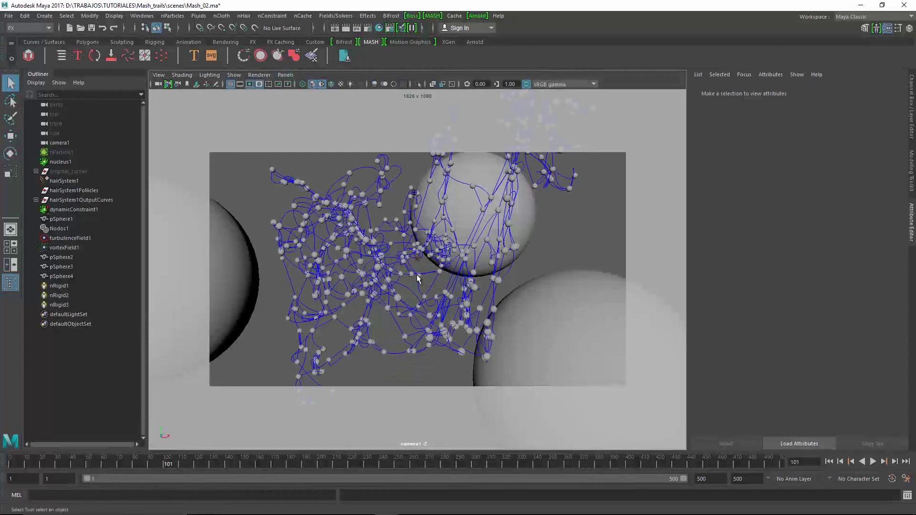
drag(110, 468, 10, 467)
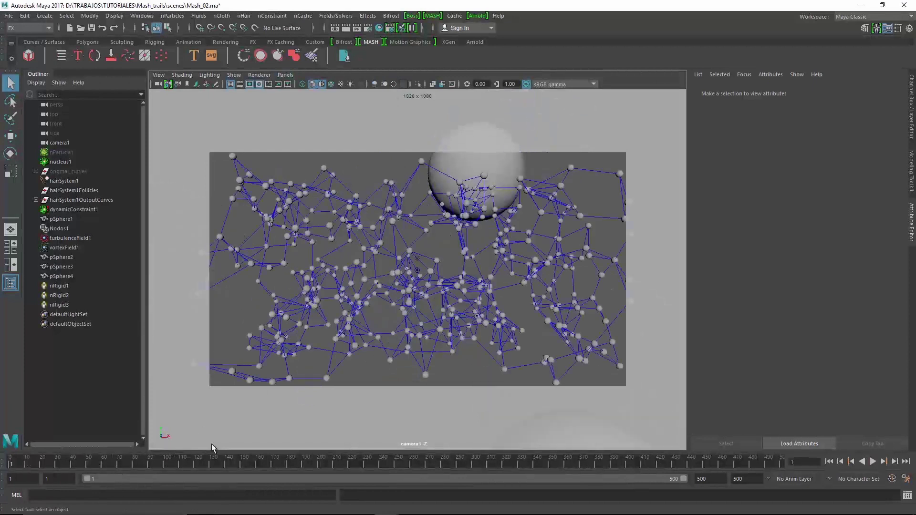
click(560, 419)
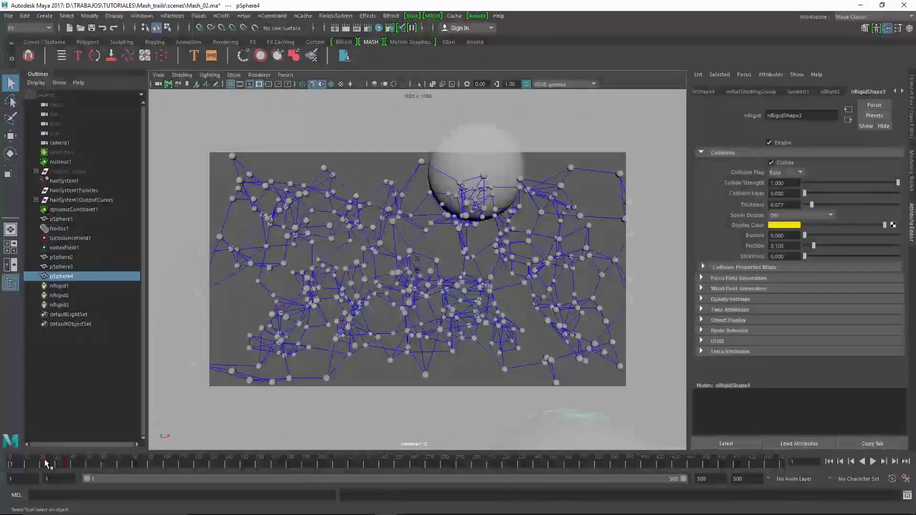
mouse_move(55, 468)
mouse_down()
mouse_move(19, 475)
mouse_move(36, 474)
mouse_up()
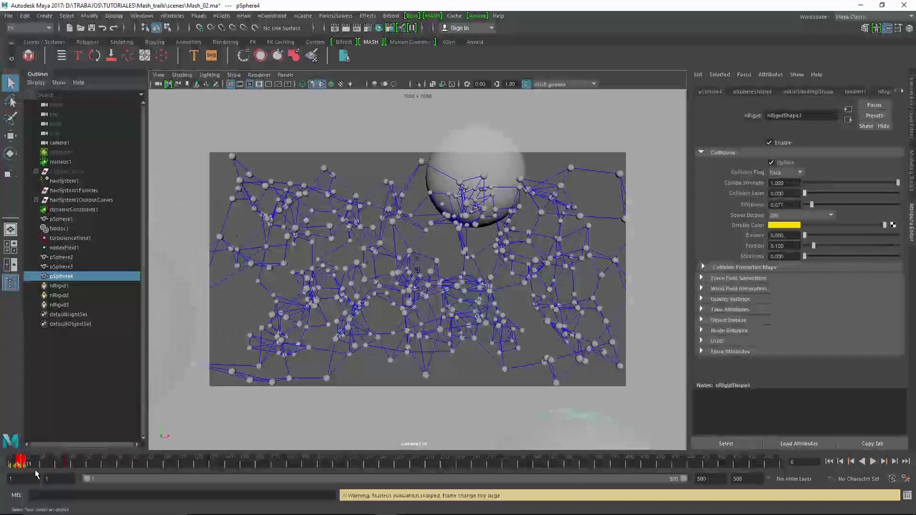
- Play the simulation through camera1 to frame 152, rewind to frame 1, and return to the persp view
key(alt+v)
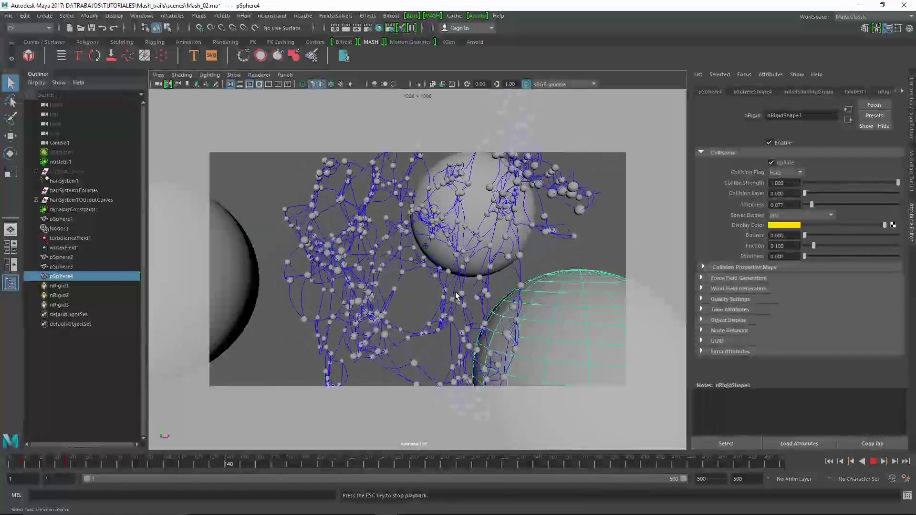
key(Escape)
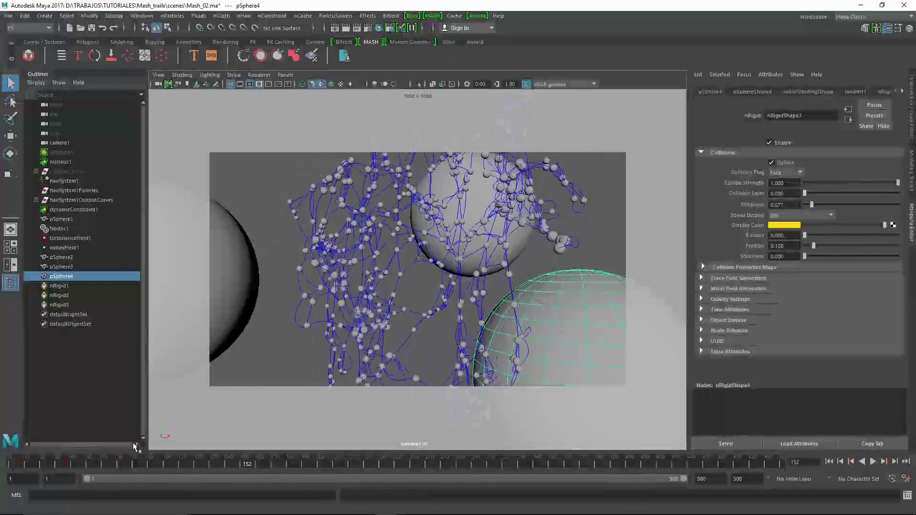
drag(100, 464, 10, 464)
key(space)
drag(422, 270, 423, 260)
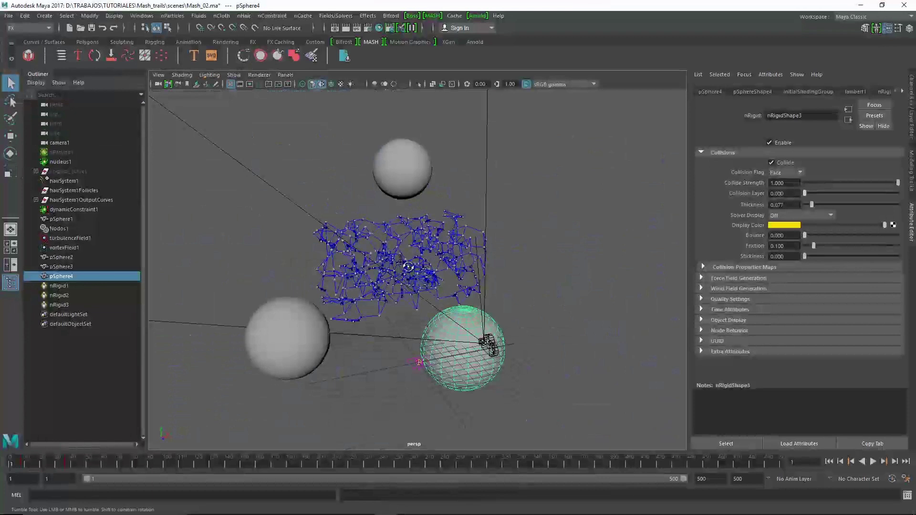
click(496, 248)
alt+drag(497, 248, 513, 256)
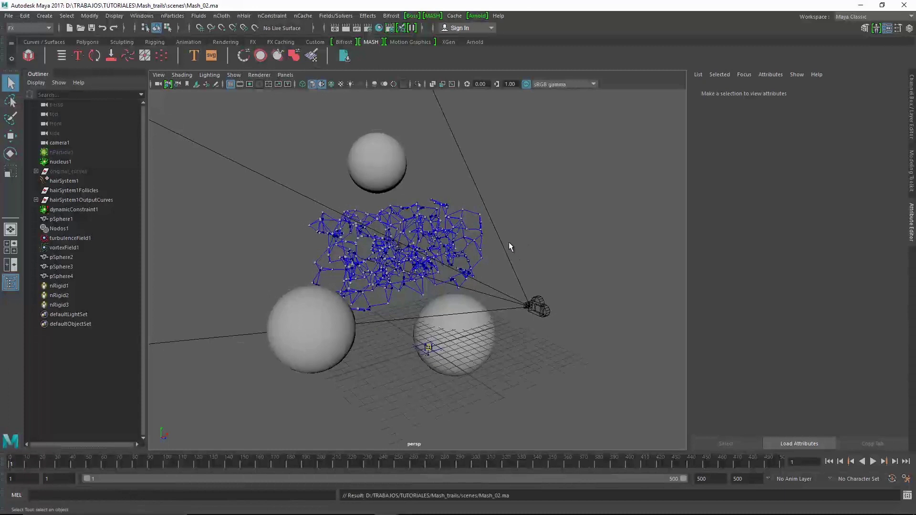
- Run an Arnold test render of the current view, close it, and select the top collider sphere
click(478, 16)
click(488, 81)
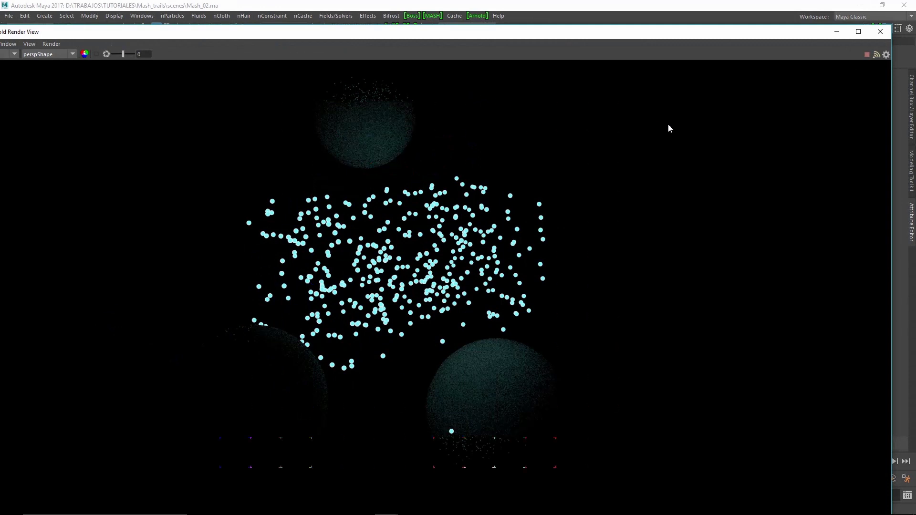
click(879, 33)
click(380, 175)
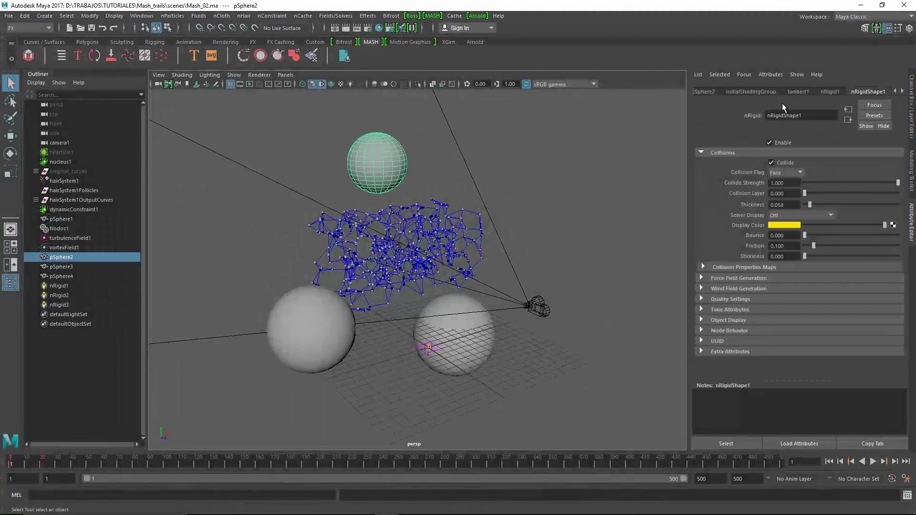
- Turn off primary and reflection/refraction visibility in pSphere2's Render Stats
click(895, 91)
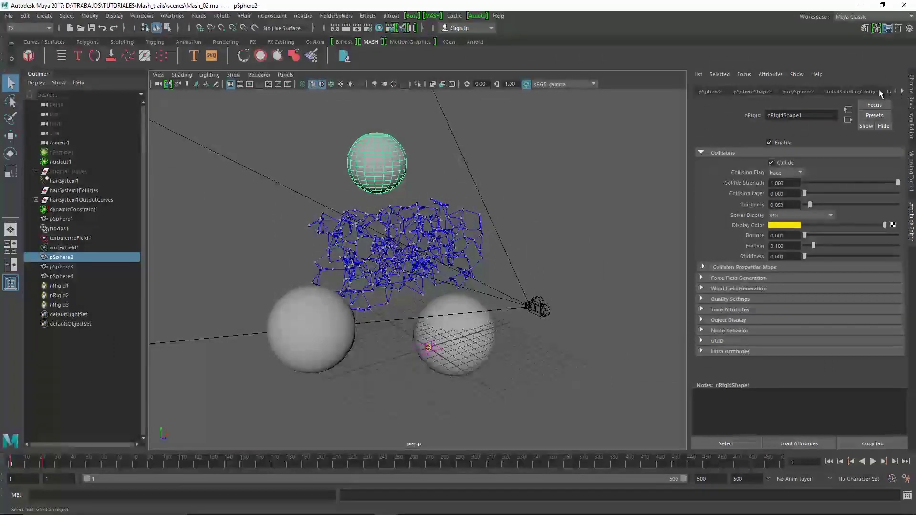
click(759, 93)
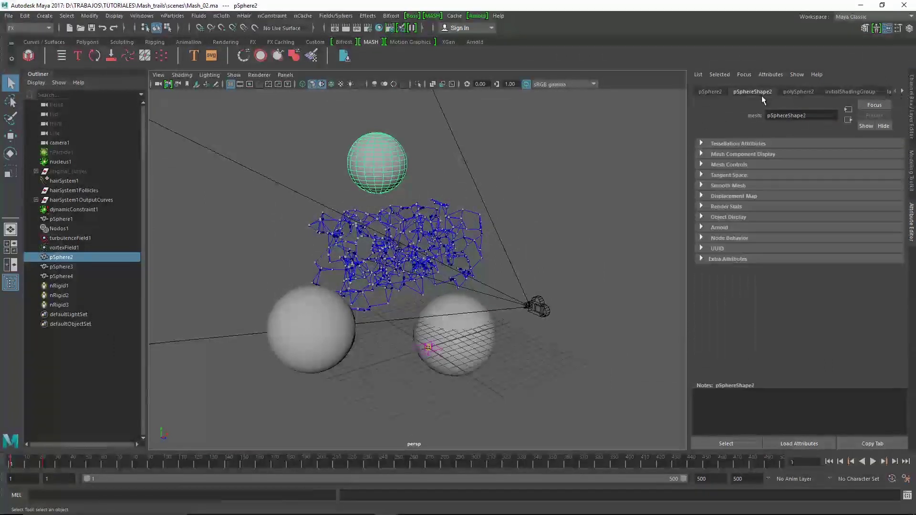
click(745, 207)
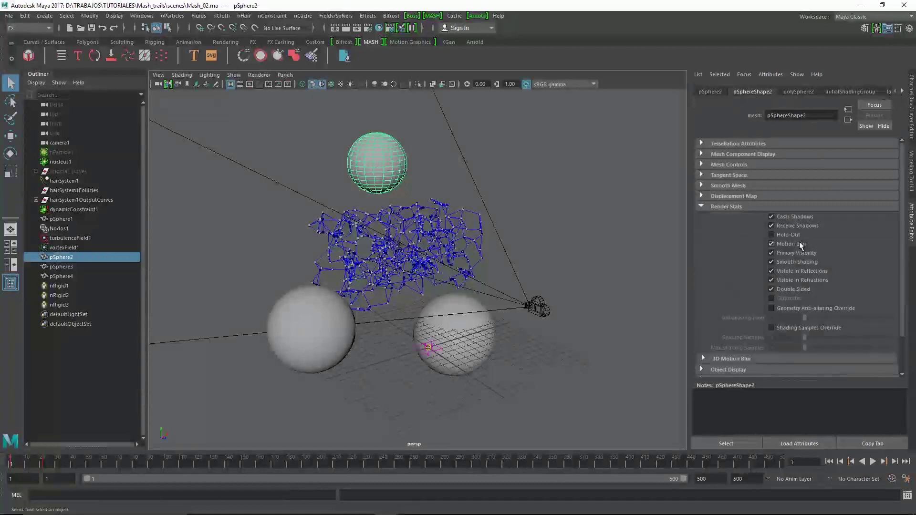
click(796, 253)
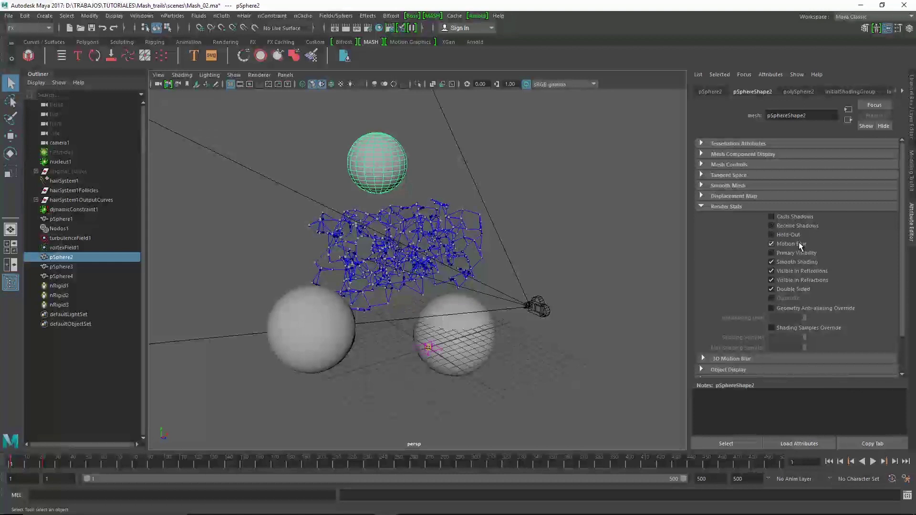
click(809, 271)
- Turn off render visibility in the lower-left sphere pSphere3's Render Stats
click(330, 348)
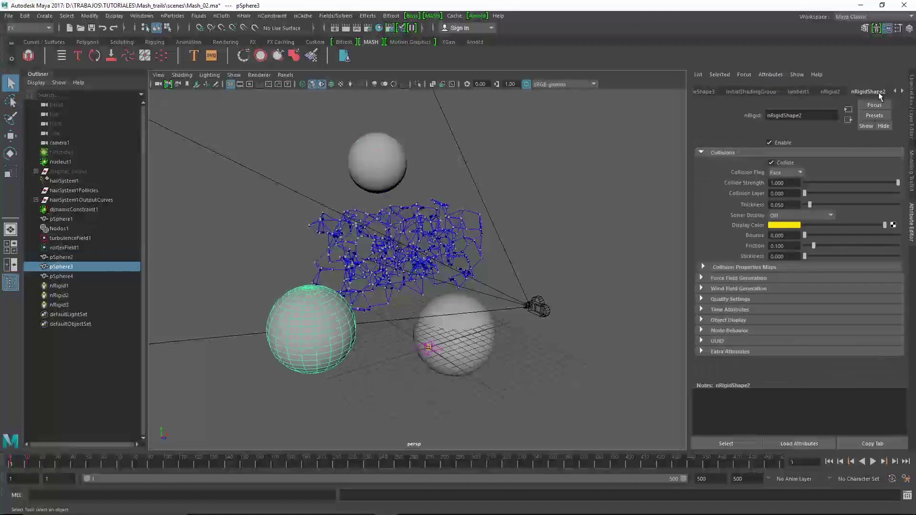
click(896, 93)
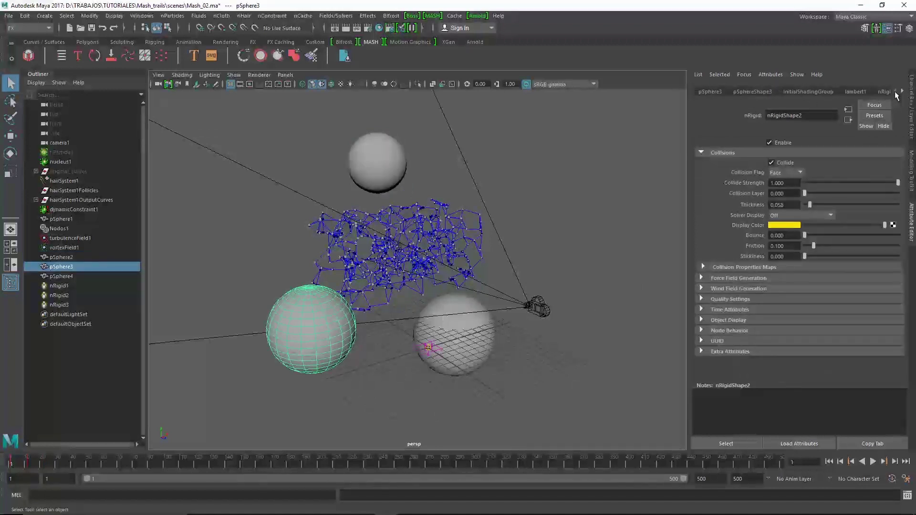
click(753, 92)
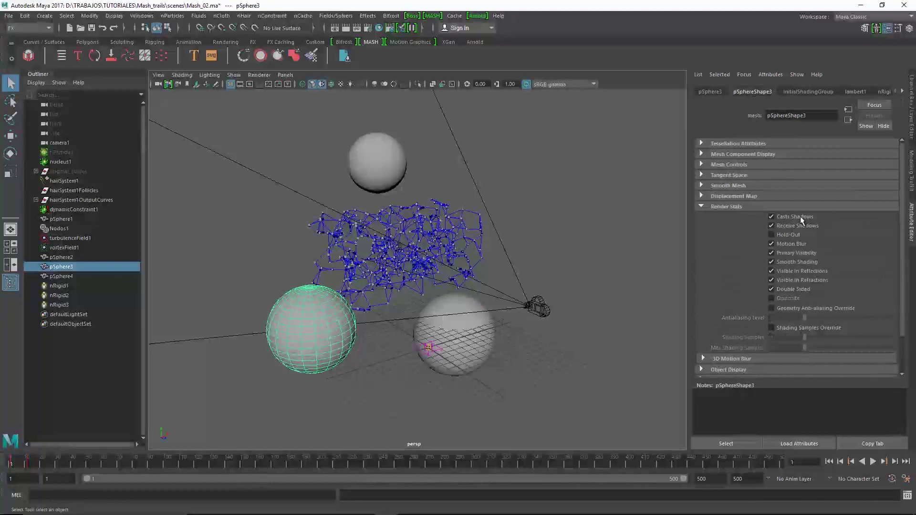
click(790, 245)
- Bring up the lower-right sphere pSphere4's shape Render Stats, then clear the selection
click(503, 336)
click(893, 94)
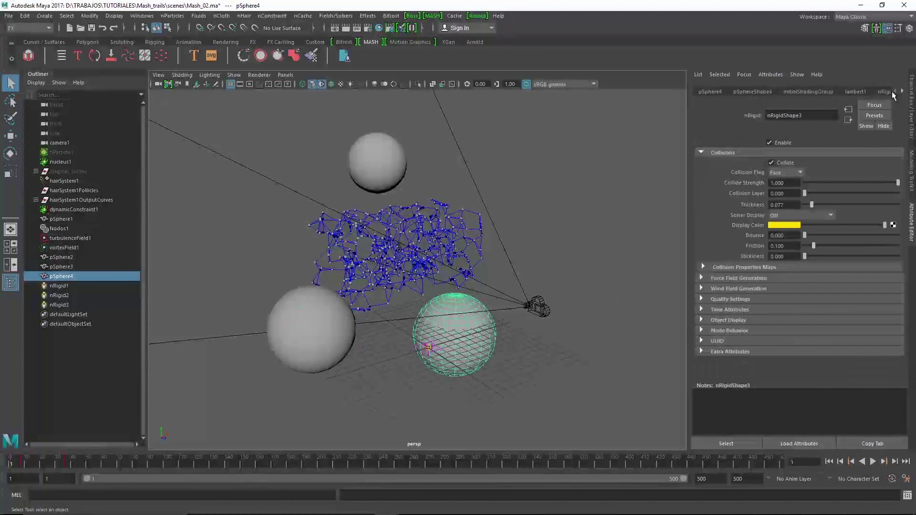
click(754, 93)
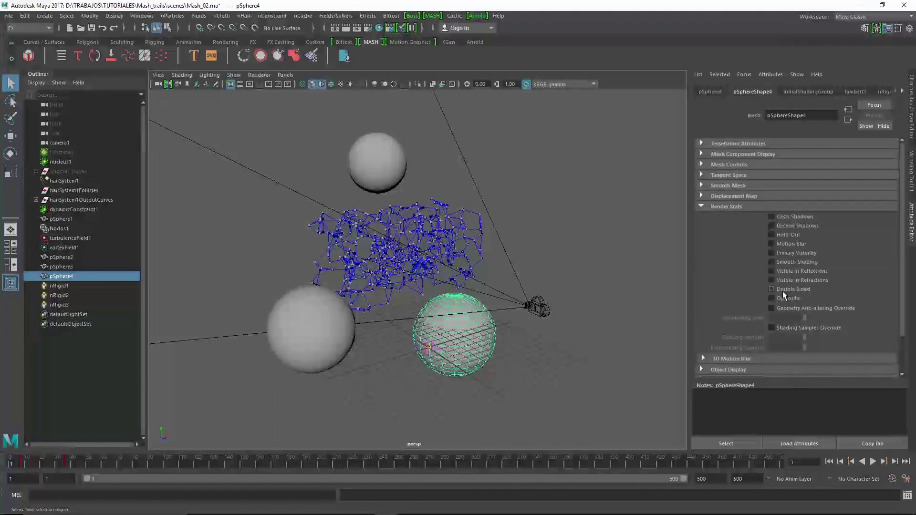
click(558, 230)
- Re-render with Arnold, toggle the alpha channel view on and off, and close the Render View
click(477, 16)
click(484, 35)
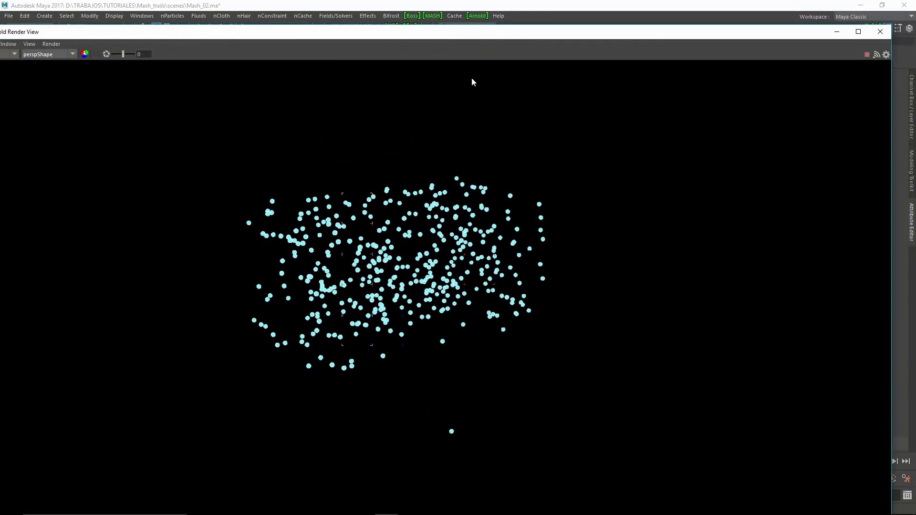
click(84, 54)
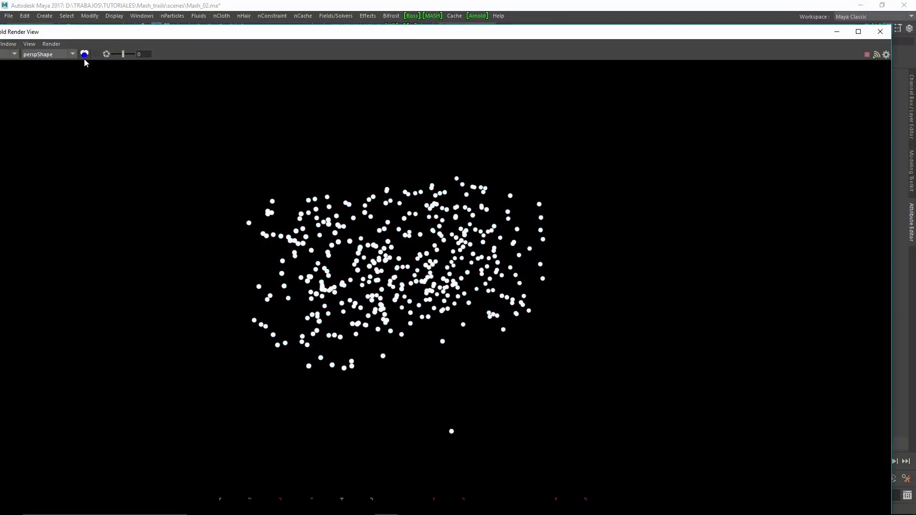
click(85, 54)
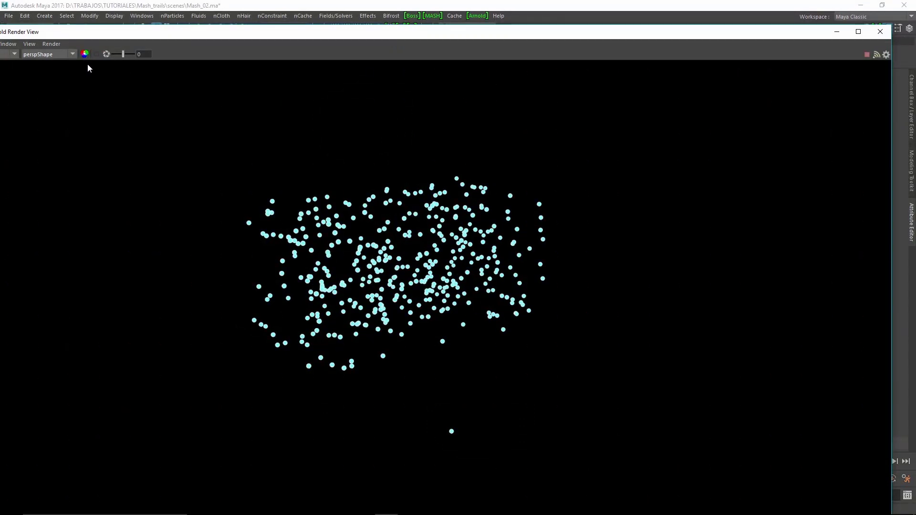
click(879, 33)
- Frame the particle network and group all the hair output curves into a new set, set1
click(481, 249)
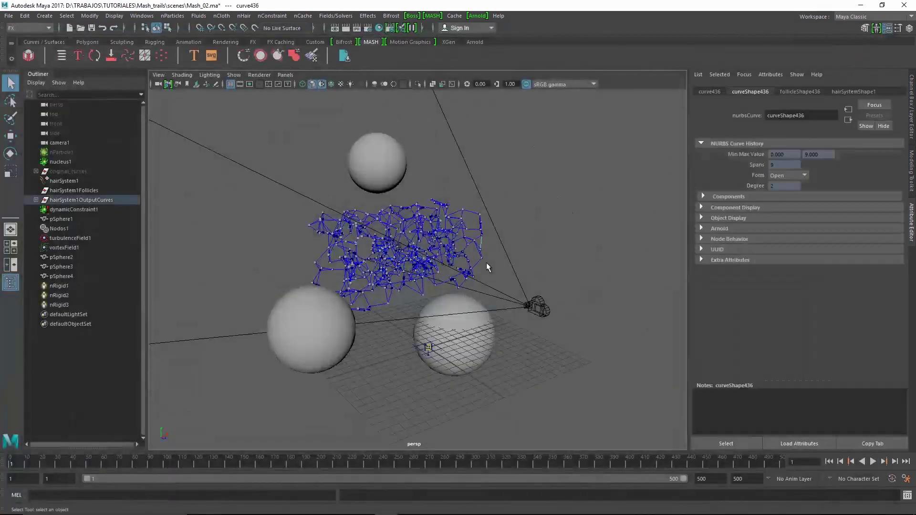
scroll(487, 247, up, 5)
mouse_move(502, 265)
alt+mouse_down()
mouse_move(426, 276)
mouse_move(411, 308)
alt+mouse_up()
scroll(249, 268, down, 3)
scroll(239, 252, down, 3)
mouse_move(240, 252)
alt+mouse_down()
mouse_move(252, 422)
mouse_move(442, 267)
mouse_move(473, 274)
mouse_move(465, 265)
alt+mouse_up()
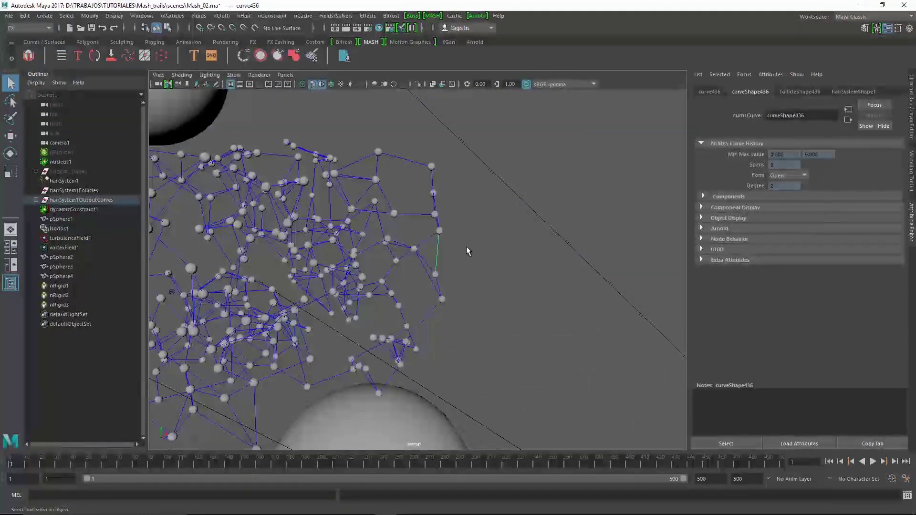
click(101, 200)
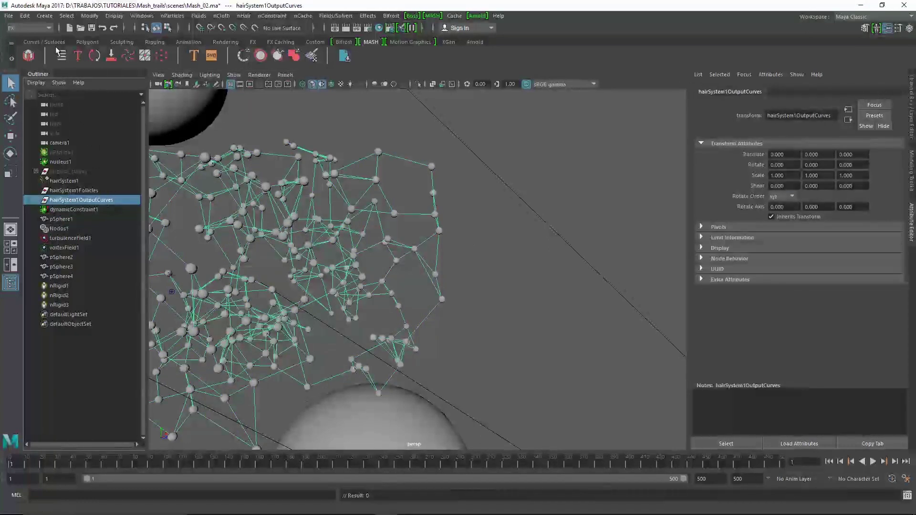
click(27, 17)
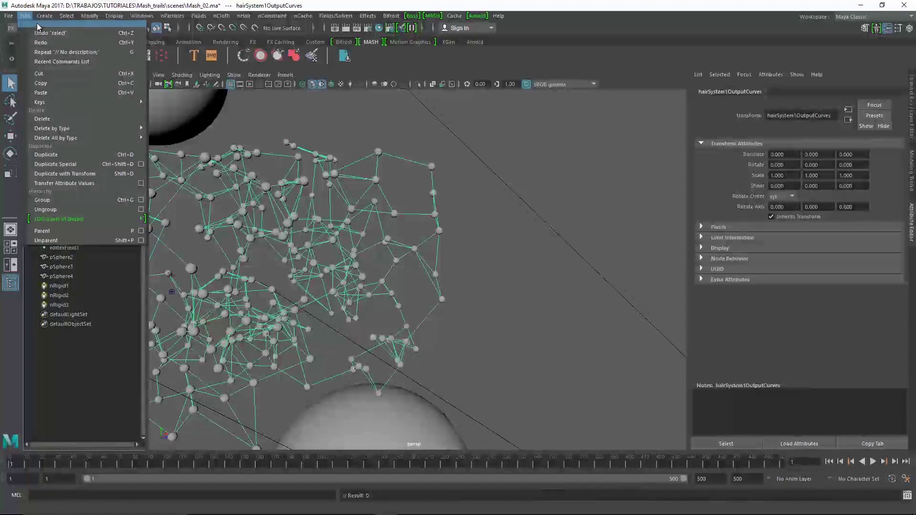
mouse_move(79, 208)
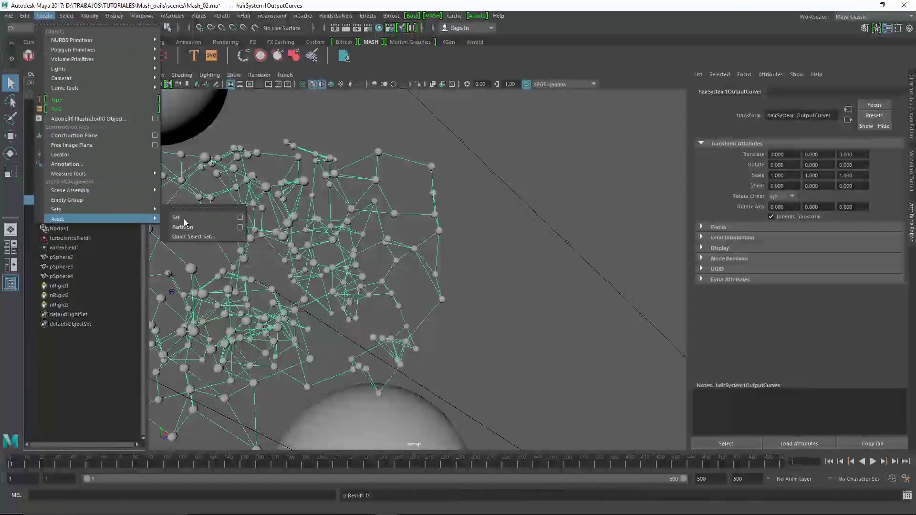
click(196, 218)
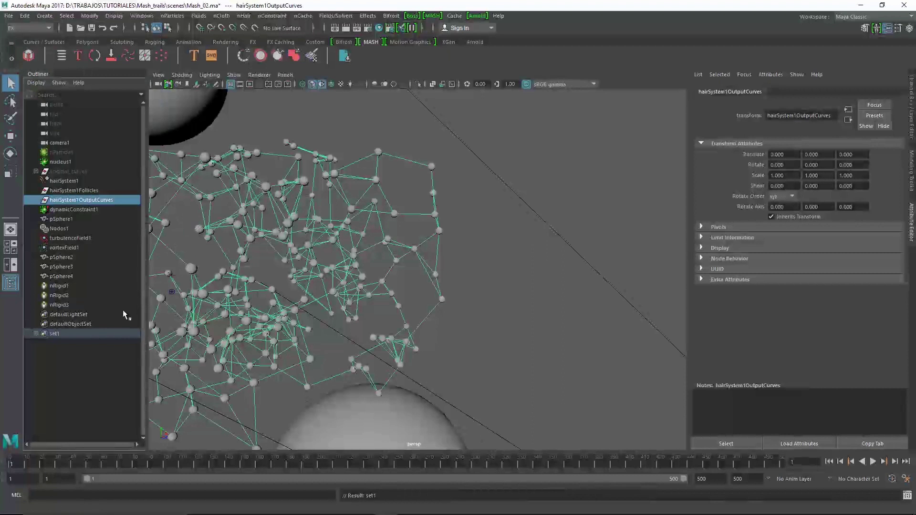
- Select hair curve curve436 and expand curveShape436's Arnold render-curve settings
click(96, 362)
drag(433, 251, 446, 265)
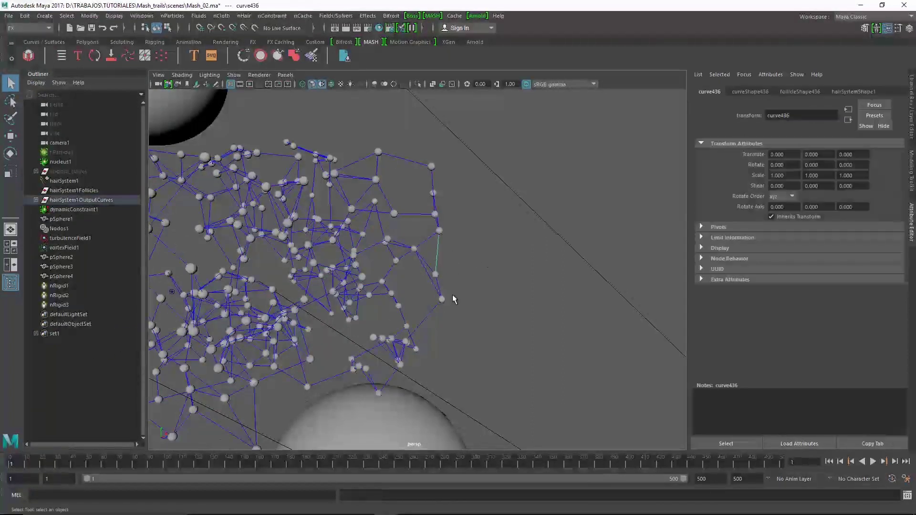
click(751, 92)
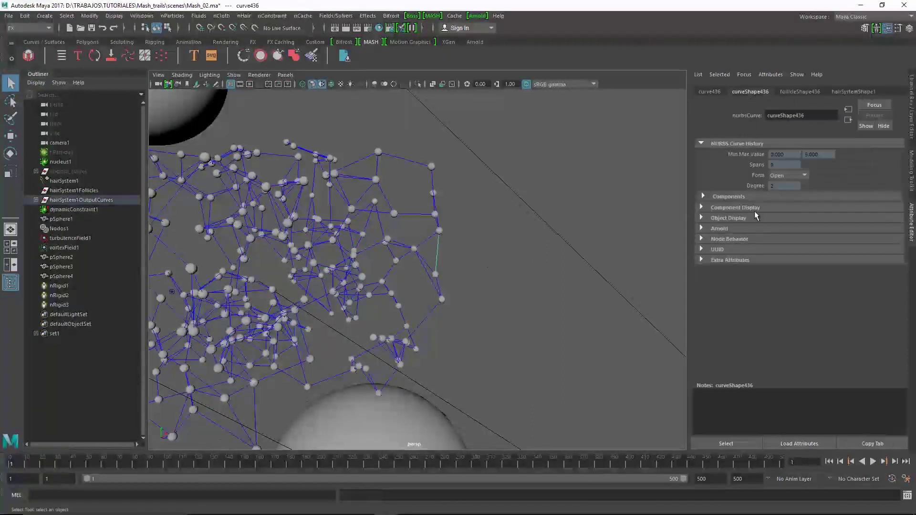
click(739, 230)
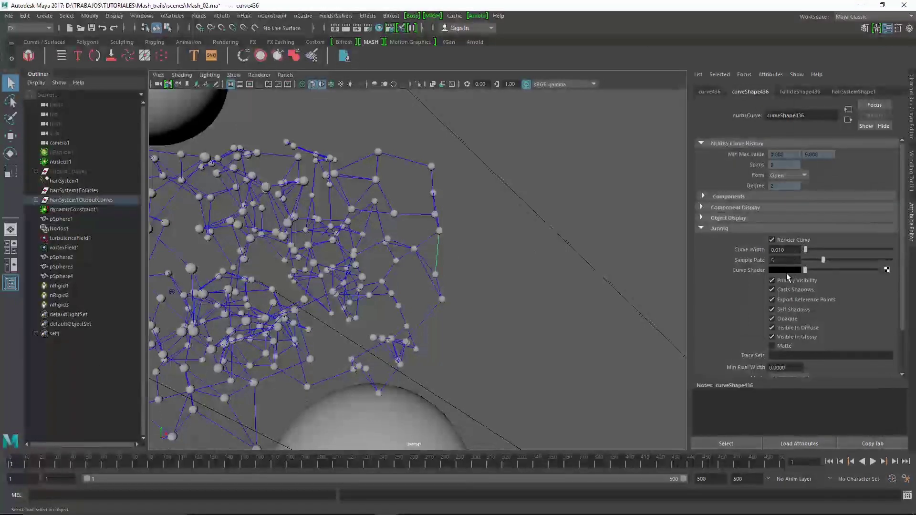
click(380, 29)
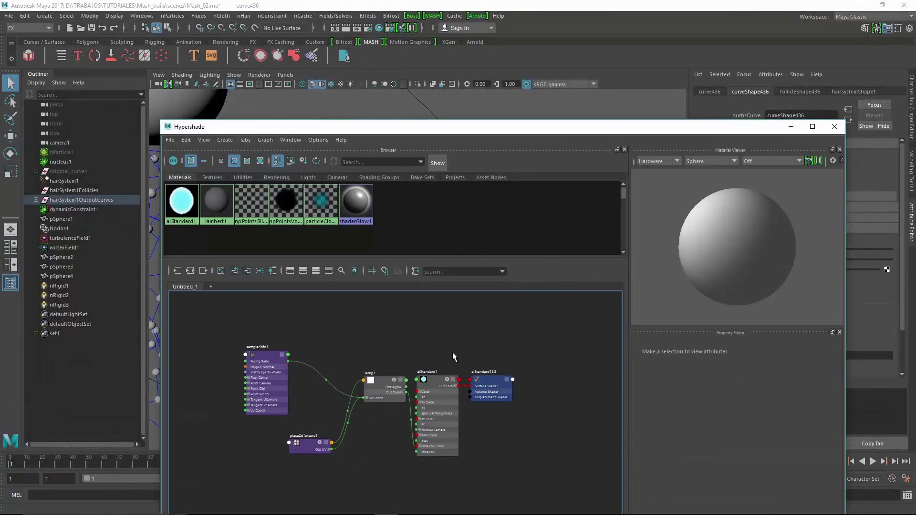
- Create an aiStandard material with black diffuse and specular and a cyan emission colour
key(Tab)
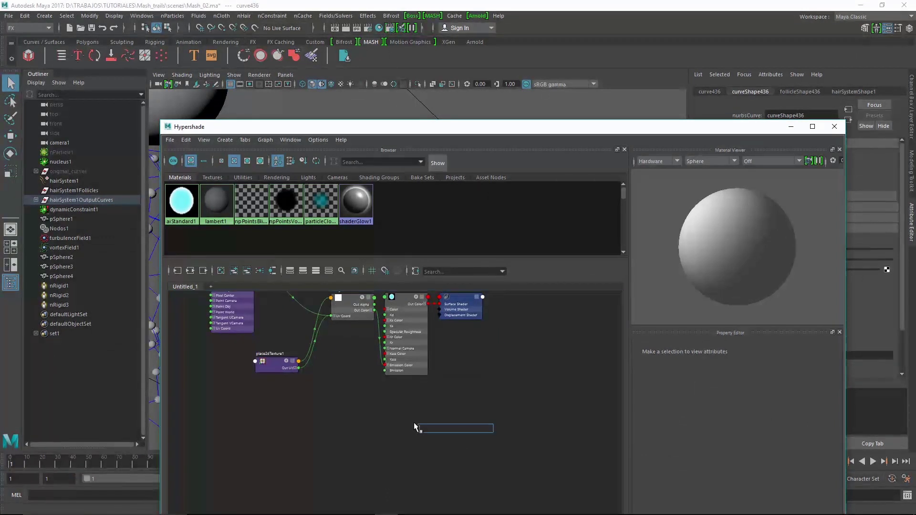
text(aist)
key(Return)
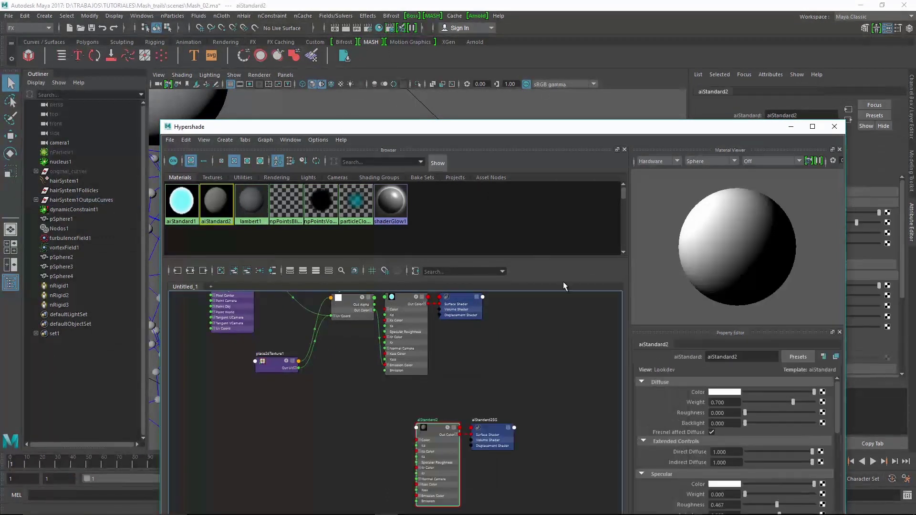
drag(756, 393, 742, 392)
drag(753, 484, 736, 489)
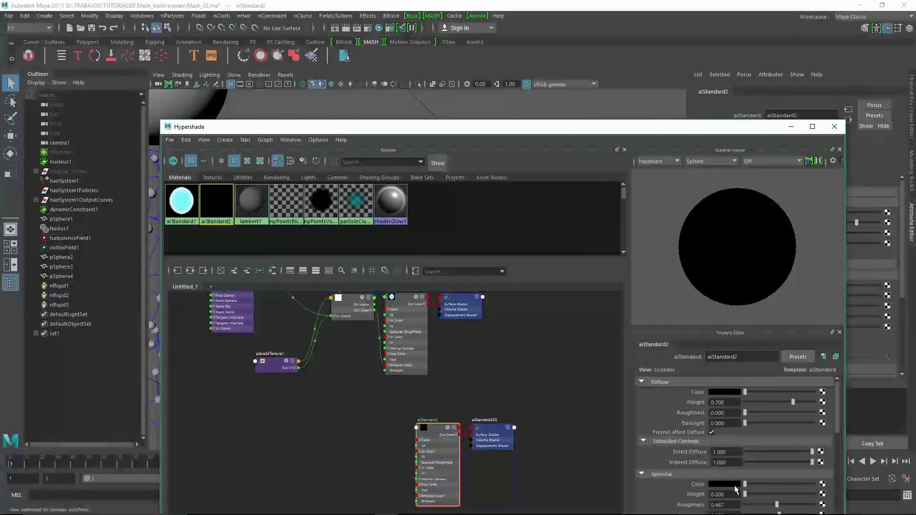
scroll(821, 433, down, 10)
drag(700, 126, 619, 48)
mouse_move(760, 399)
mouse_down()
mouse_move(757, 428)
mouse_move(743, 423)
mouse_up()
scroll(756, 428, down, 2)
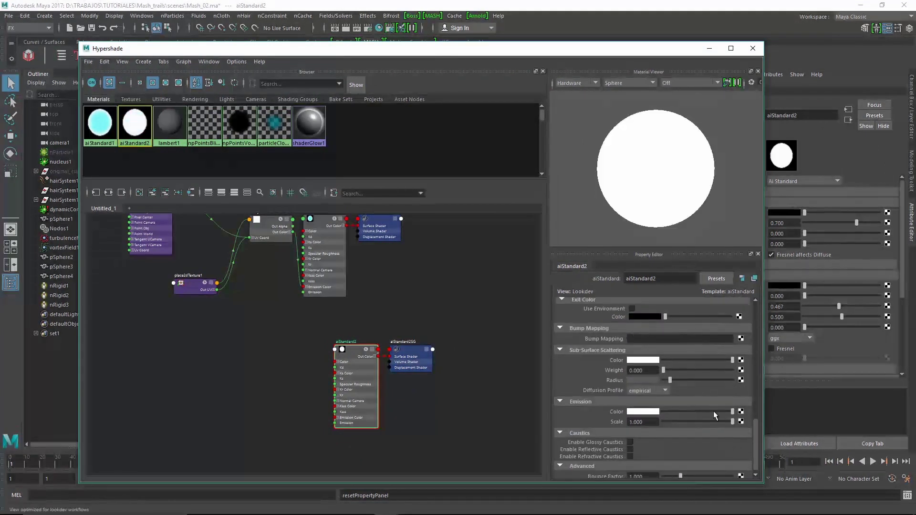
click(644, 412)
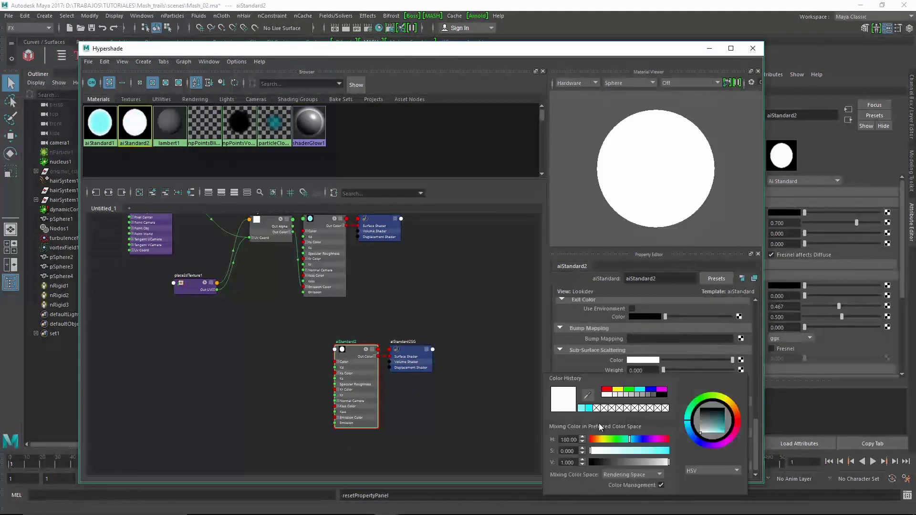
click(582, 409)
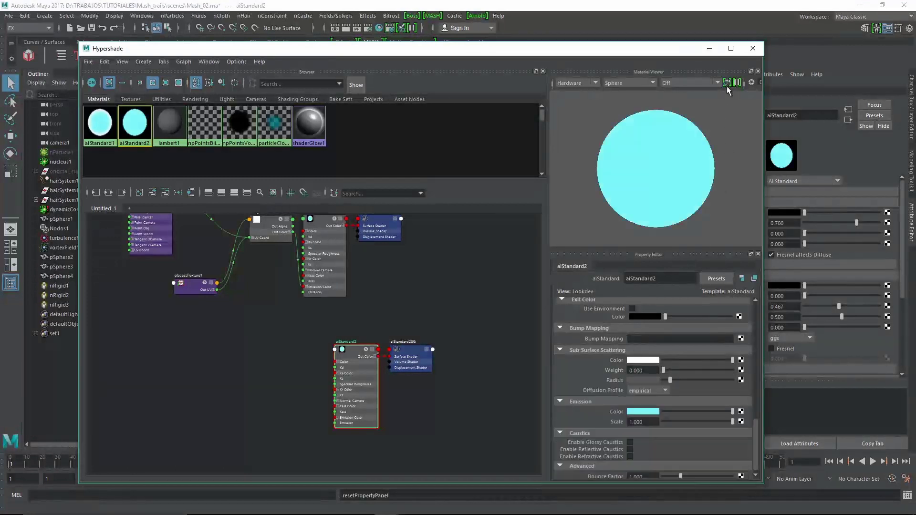
- Assign aiStandard2 as curve436's Curve Shader and render the scene with Arnold
drag(716, 48, 669, 56)
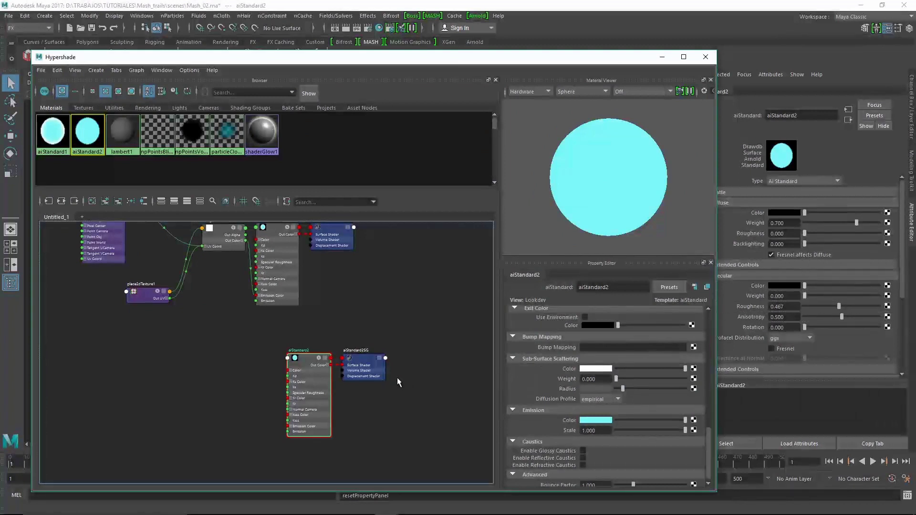
mouse_move(394, 60)
mouse_down()
mouse_move(477, 79)
mouse_move(437, 361)
mouse_move(391, 48)
mouse_up()
click(446, 252)
click(257, 350)
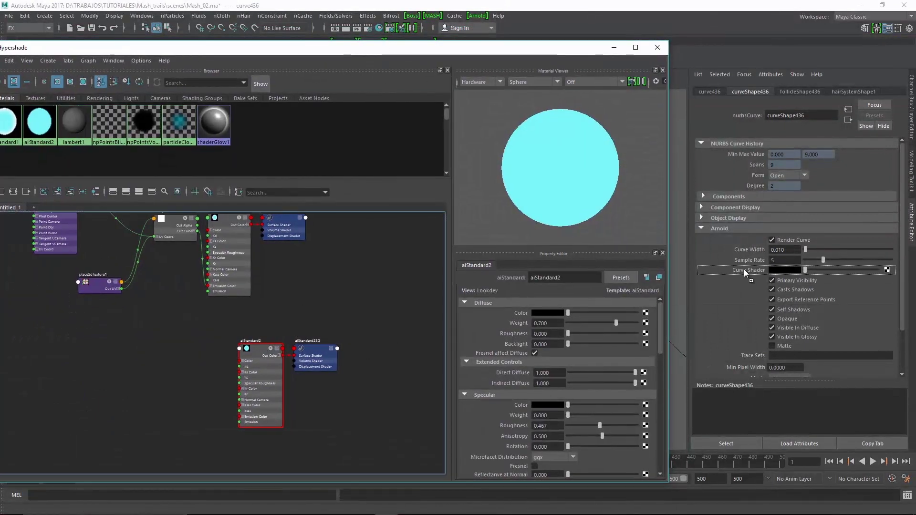
middle_drag(743, 270, 746, 271)
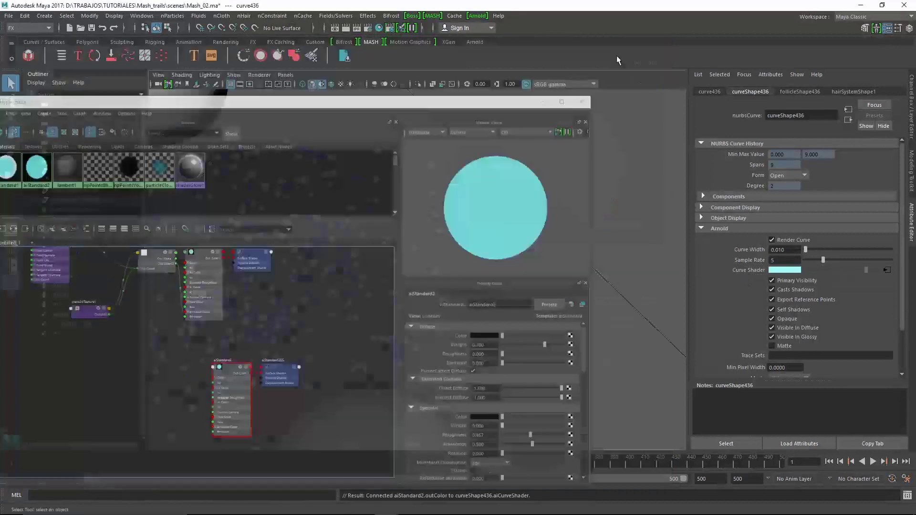
click(616, 51)
click(477, 15)
click(488, 80)
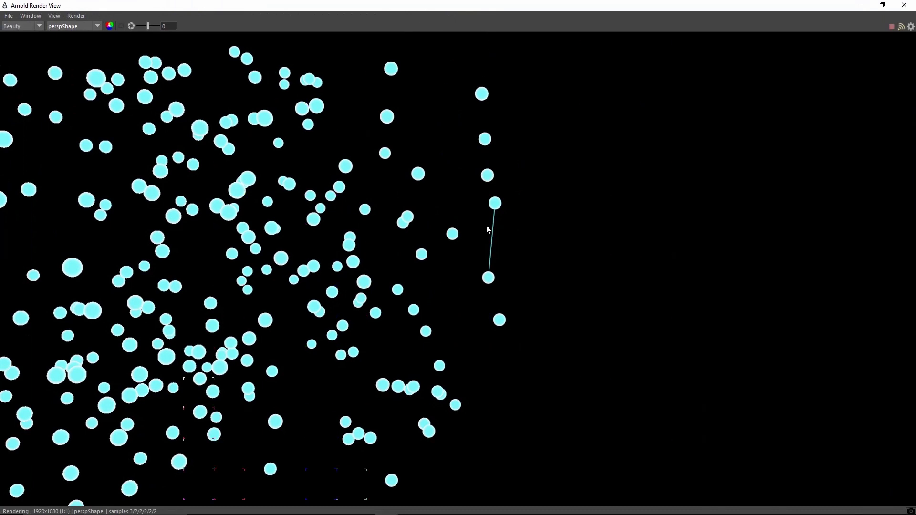
- Zoom out in the Render View, re-render from cameraShape1, then close the window
scroll(487, 229, down, 1)
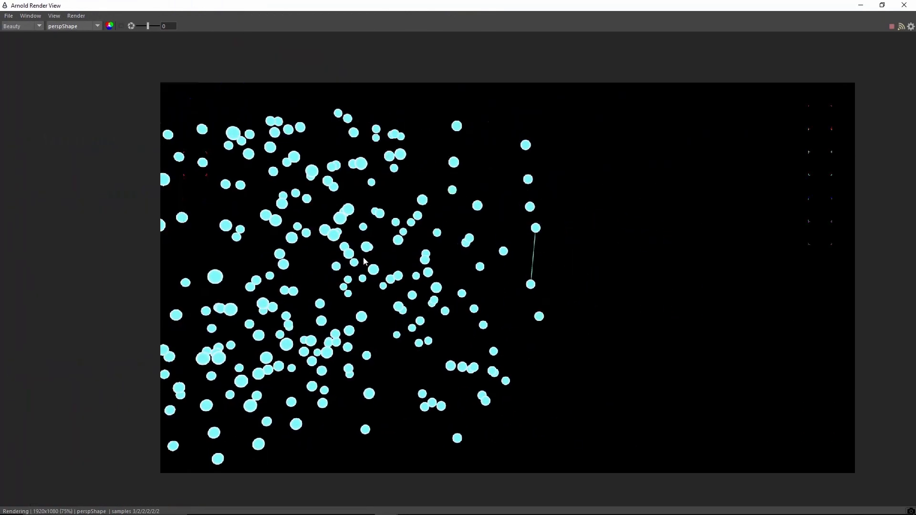
click(79, 26)
click(82, 58)
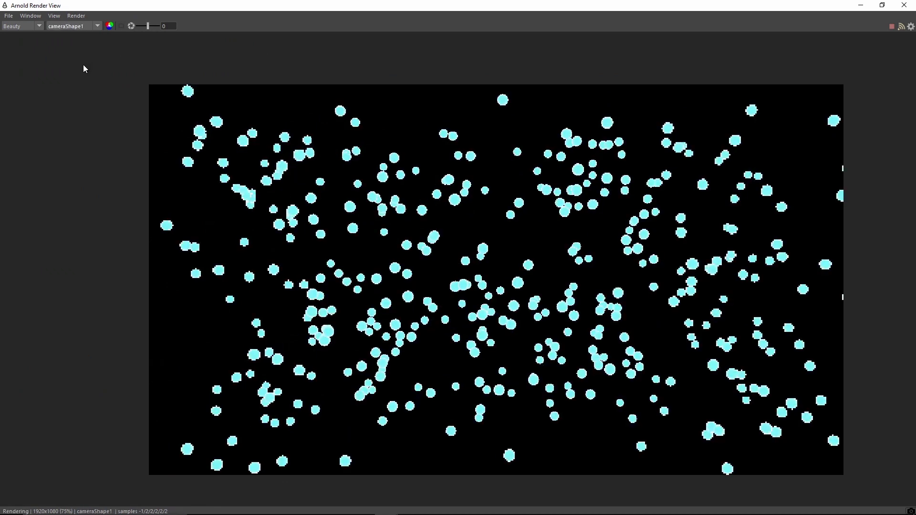
click(905, 4)
- Zoom out to see the whole network, select set1, and expand its Arnold settings
scroll(414, 276, down, 5)
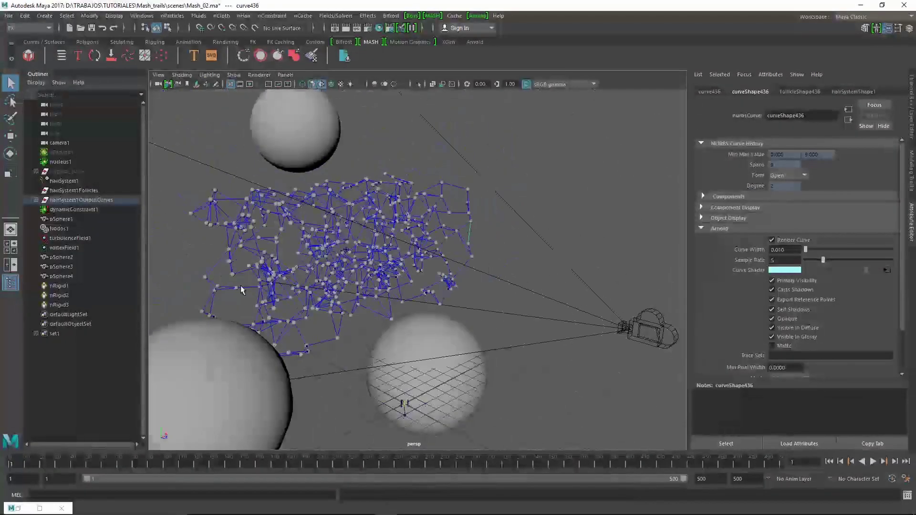
alt+drag(414, 276, 427, 264)
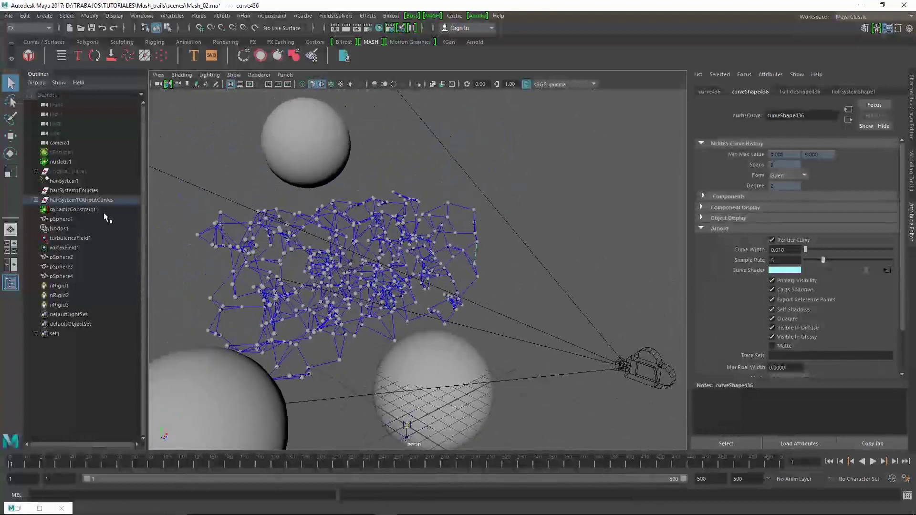
click(36, 200)
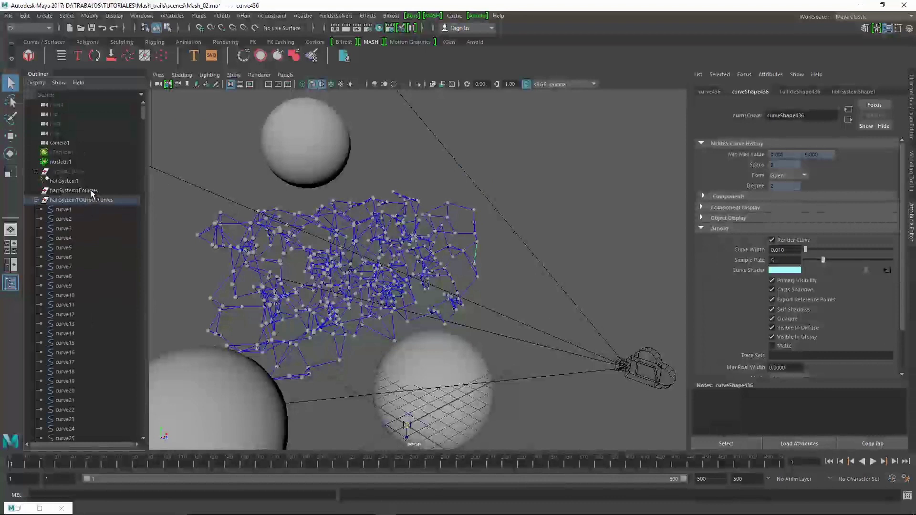
click(36, 199)
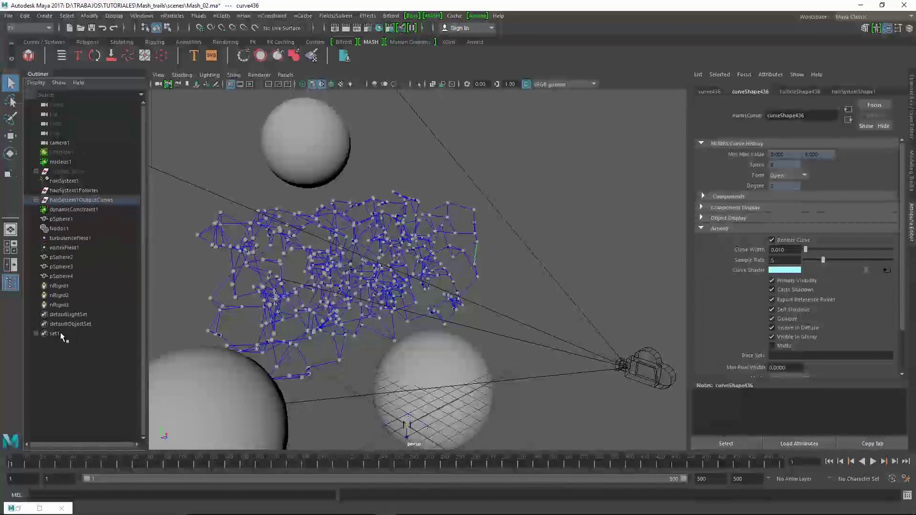
click(60, 333)
click(759, 143)
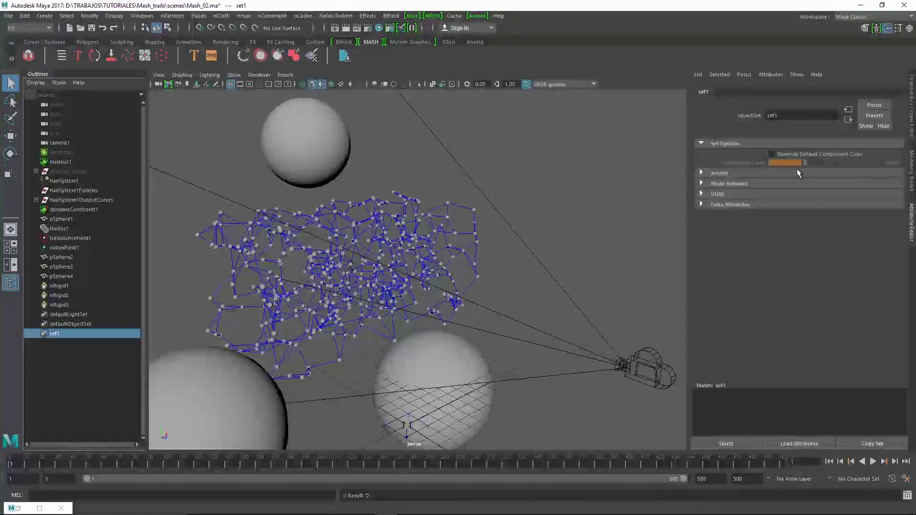
click(762, 175)
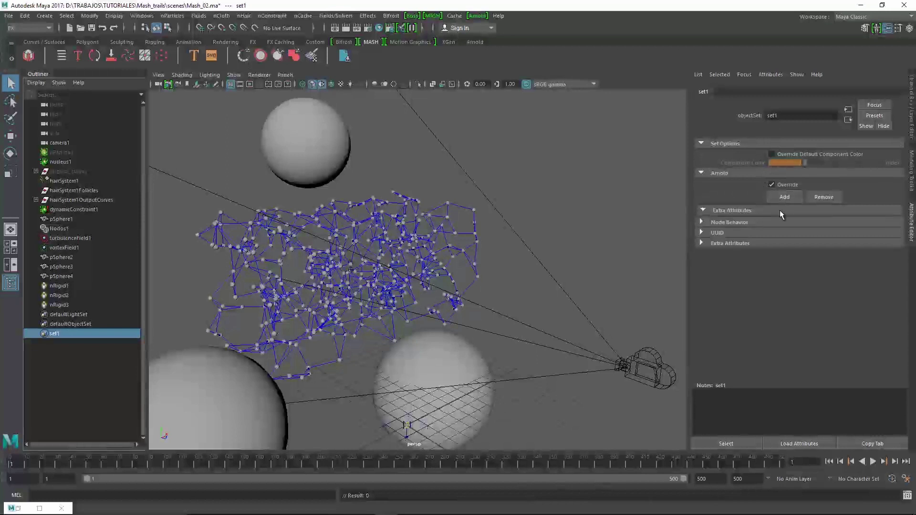
- Add an aiCurveShader override attribute to set1's Arnold section
click(785, 197)
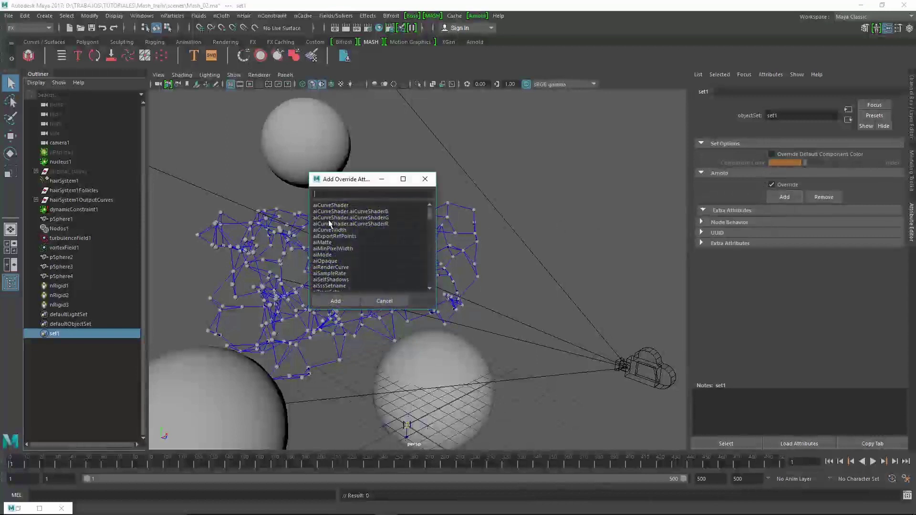
click(334, 205)
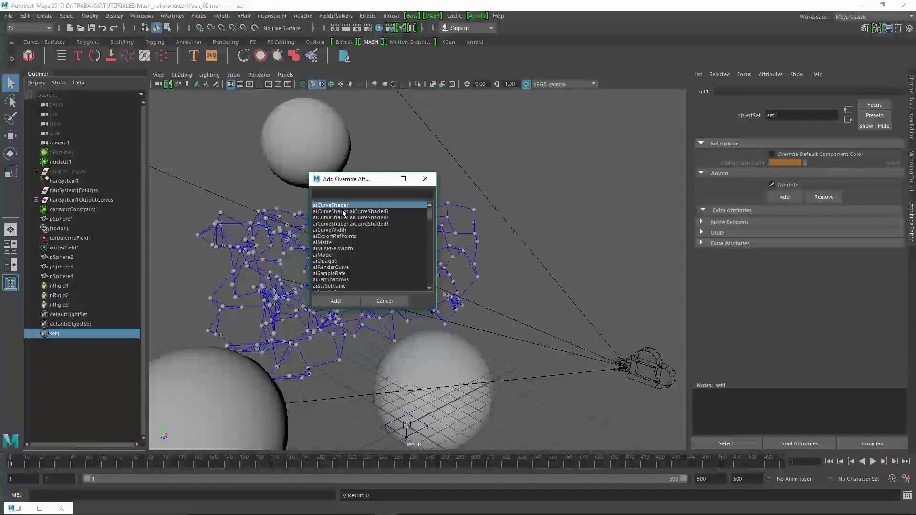
click(335, 300)
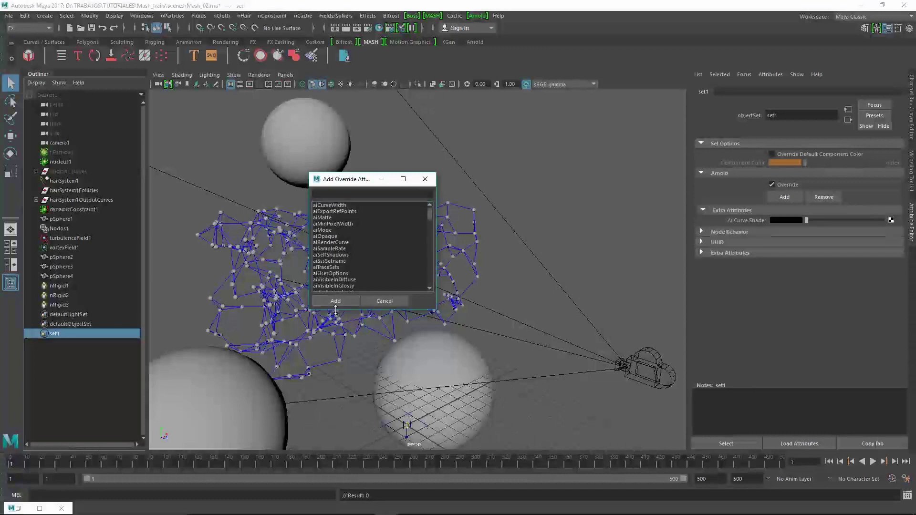
click(389, 303)
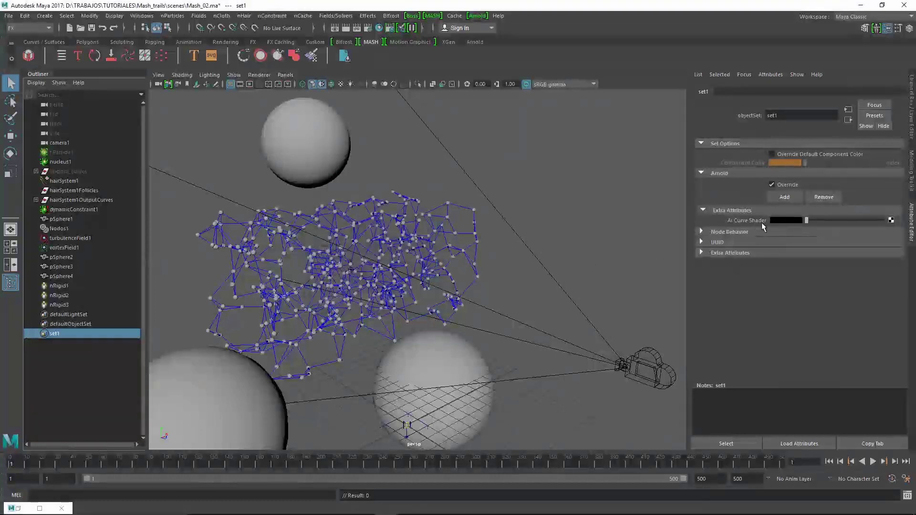
right_click(747, 221)
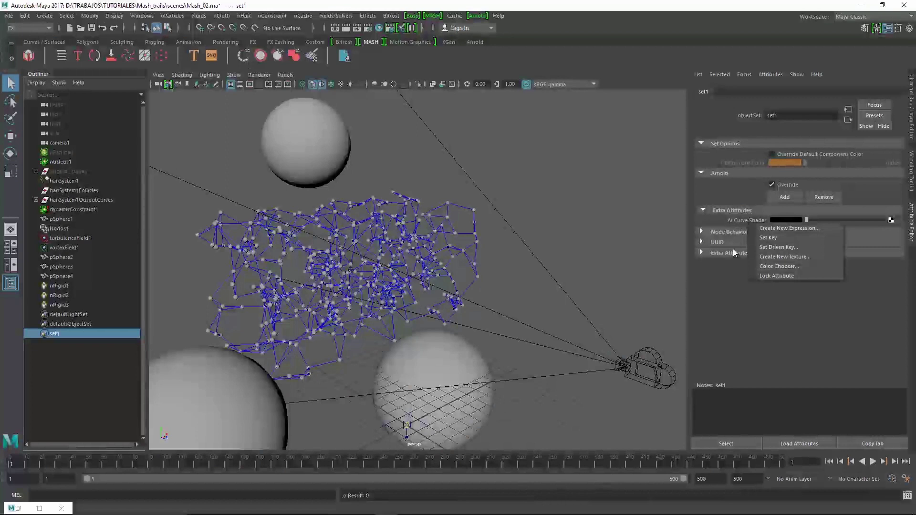
click(728, 317)
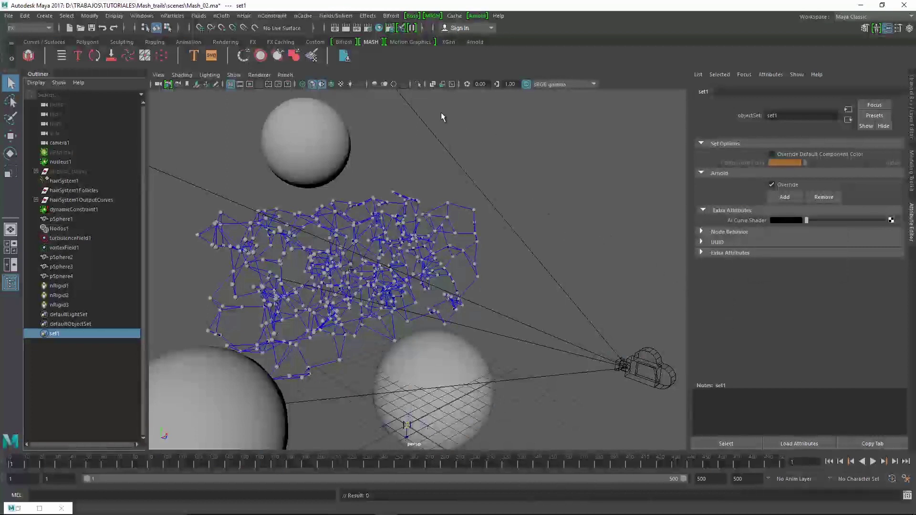
click(385, 29)
- Add an aiRenderCurve override attribute to set1
click(614, 47)
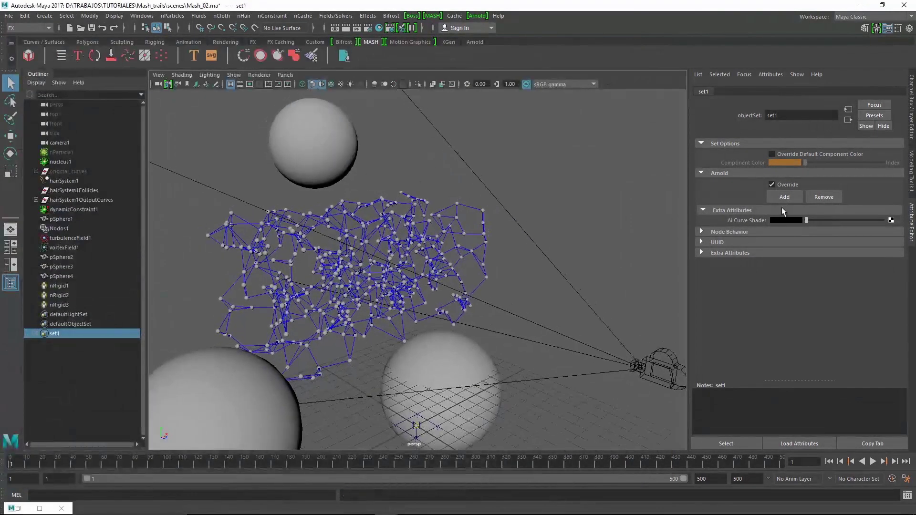
click(787, 196)
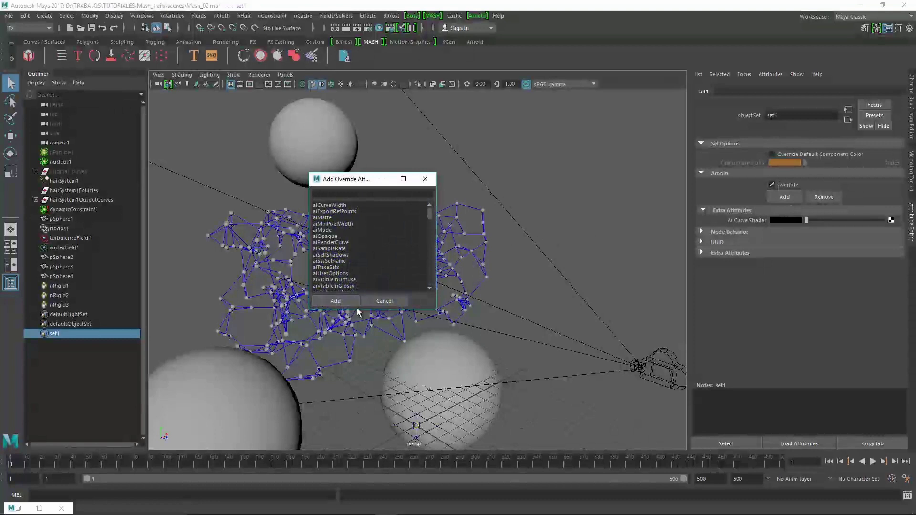
drag(359, 312, 361, 368)
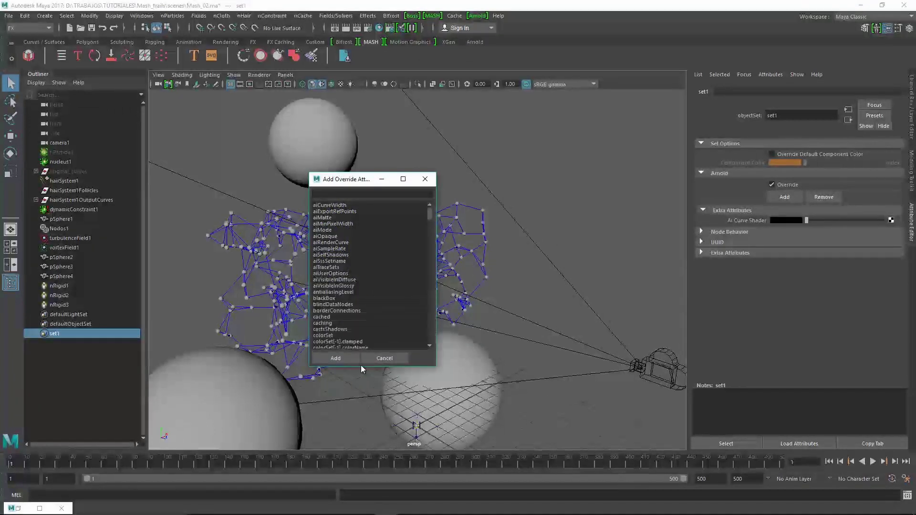
drag(431, 213, 421, 302)
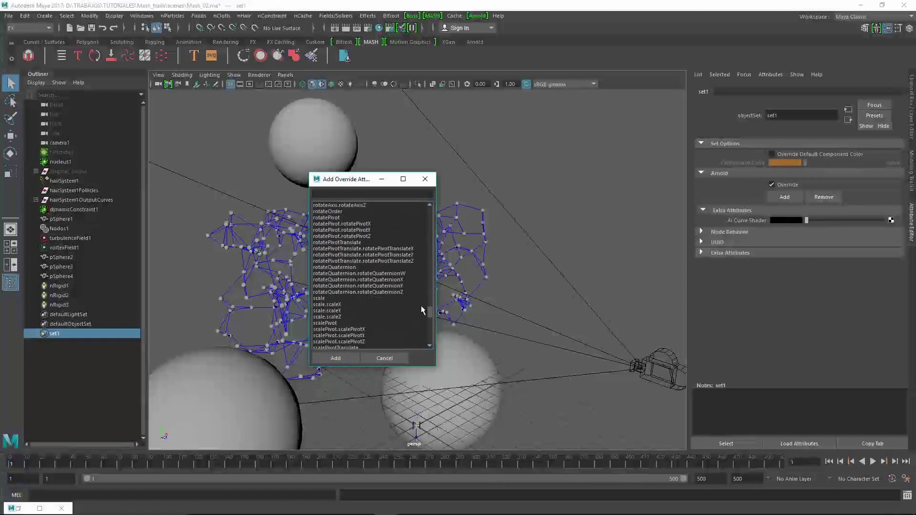
drag(421, 301, 420, 298)
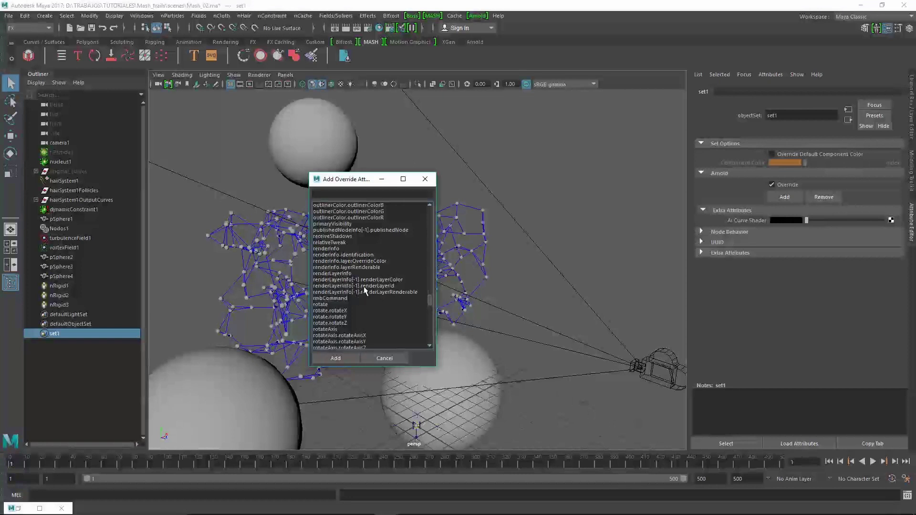
drag(429, 300, 433, 210)
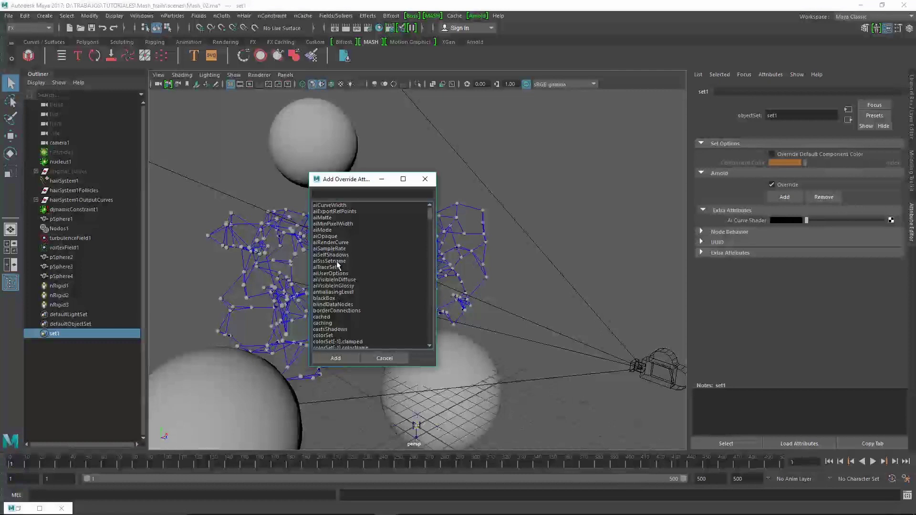
click(344, 242)
click(336, 357)
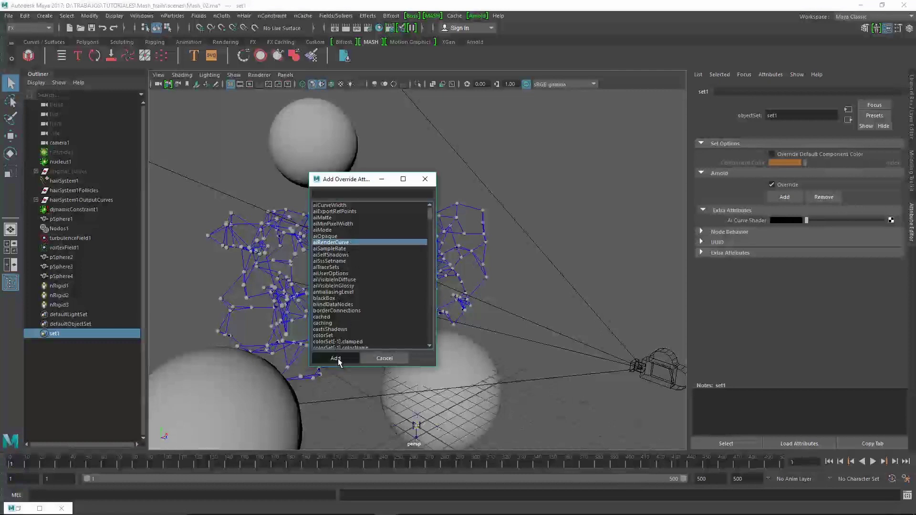
click(382, 358)
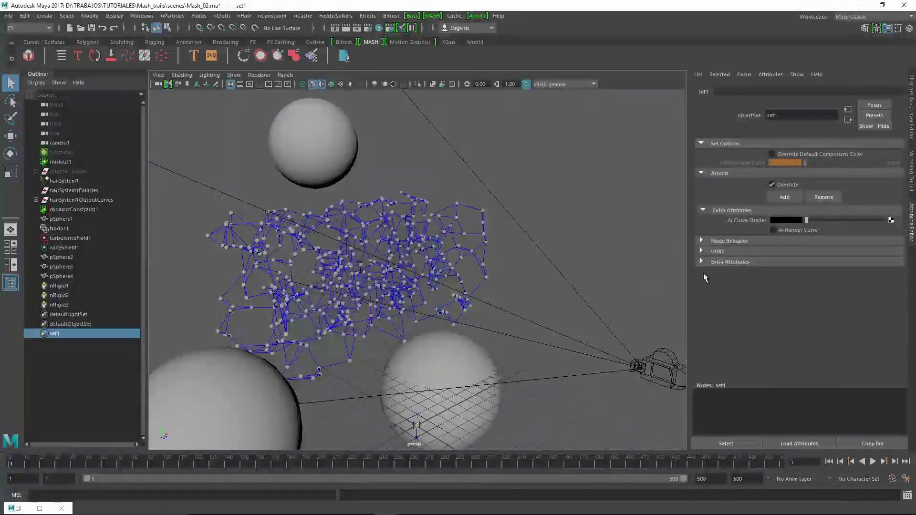
- Enable Ai Render Curve on set1 and start an Arnold render
click(773, 230)
click(478, 16)
click(485, 39)
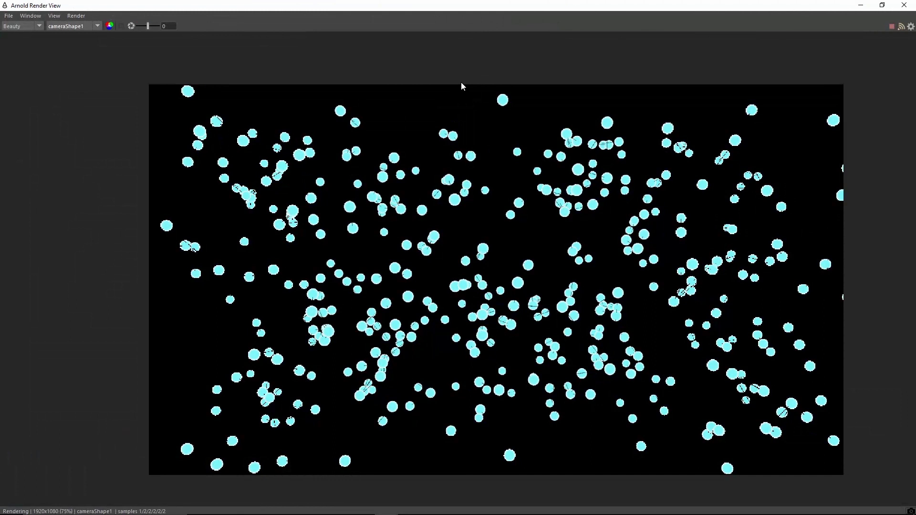
click(904, 5)
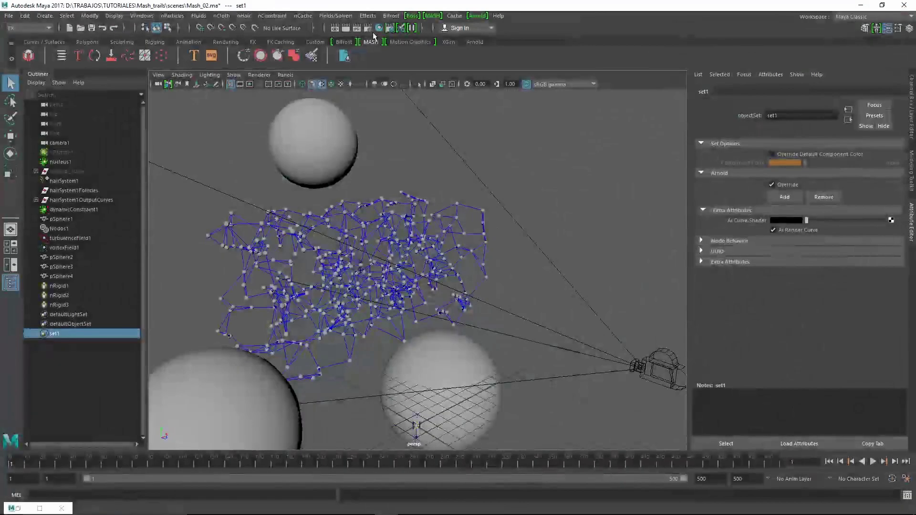
click(477, 16)
mouse_move(487, 54)
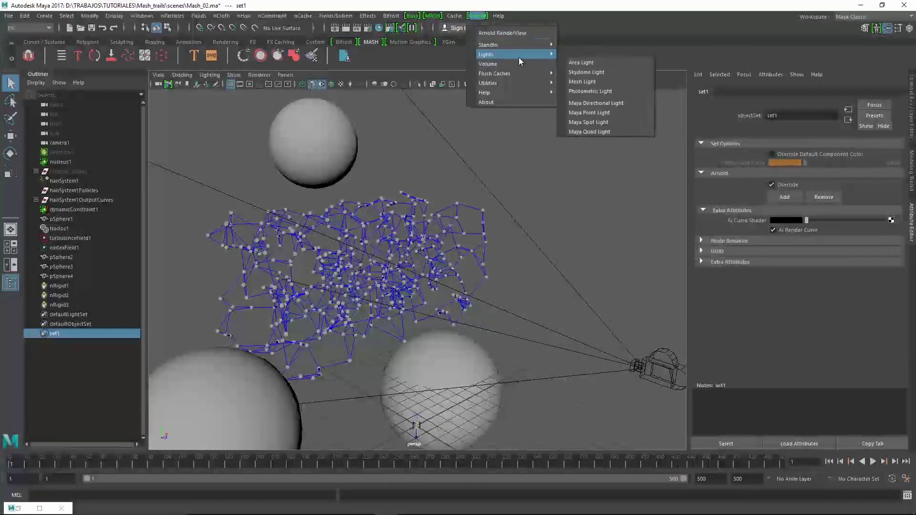
click(579, 72)
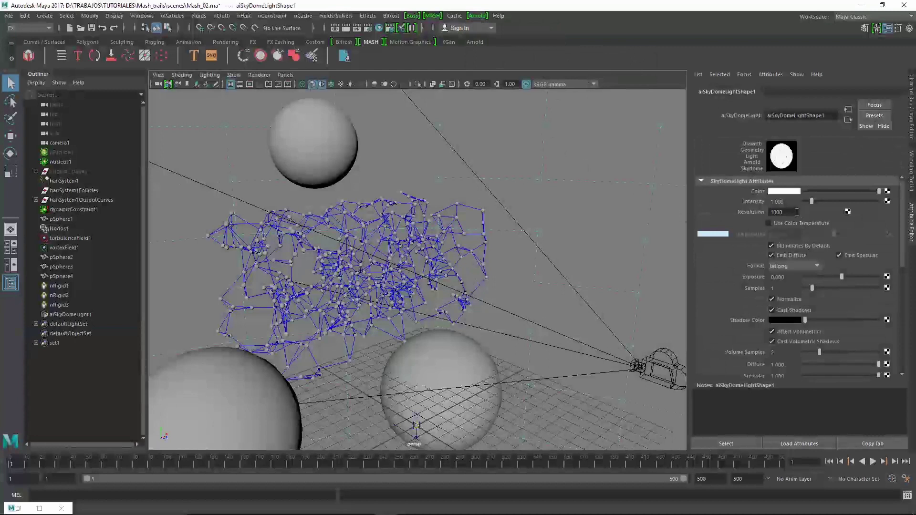
click(777, 277)
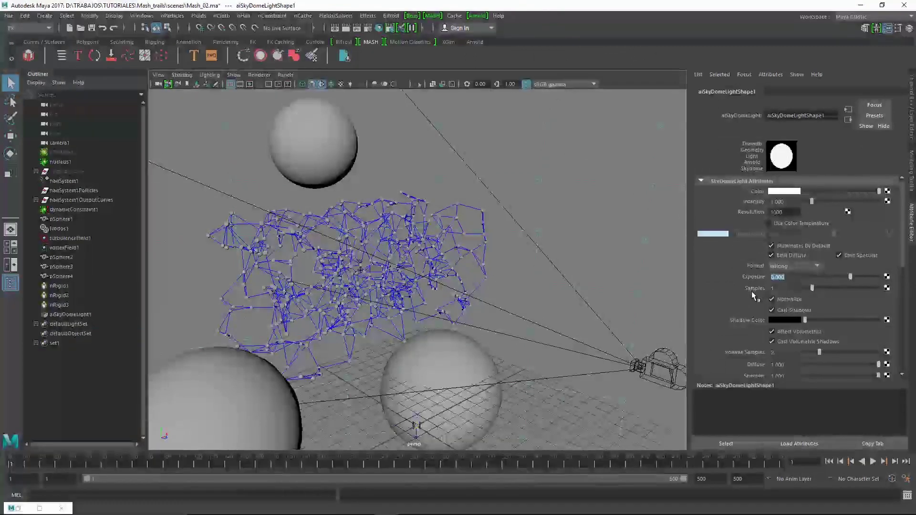
click(477, 16)
click(490, 33)
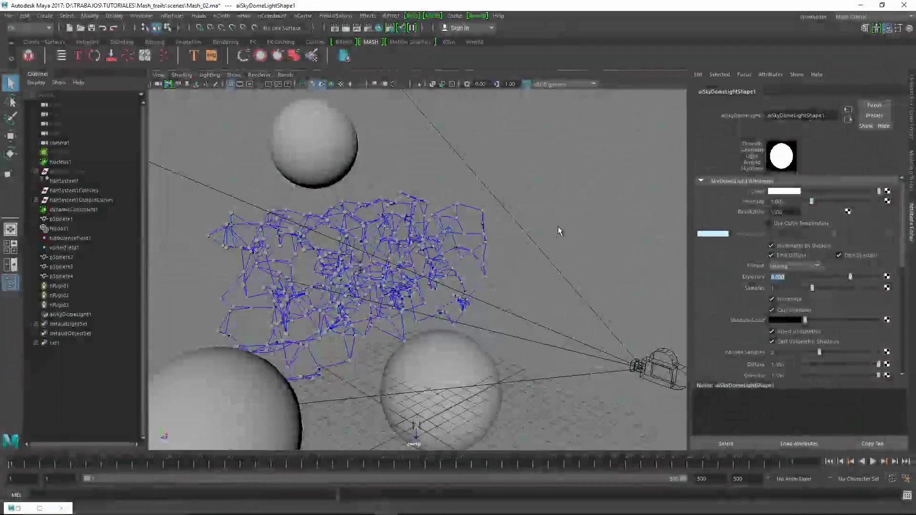
click(89, 352)
click(76, 315)
key(Delete)
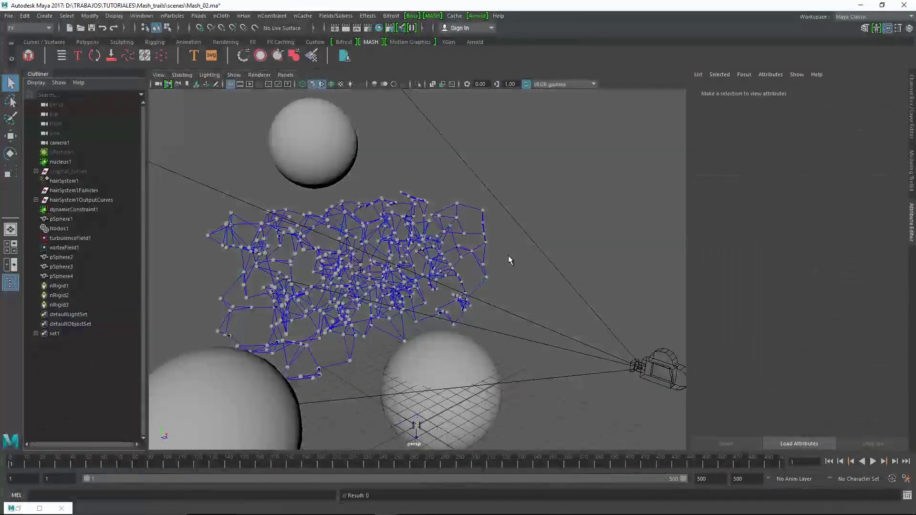
- Connect aiStandard2 to set1's Ai Curve Shader and render with Arnold to show cyan strands
click(53, 334)
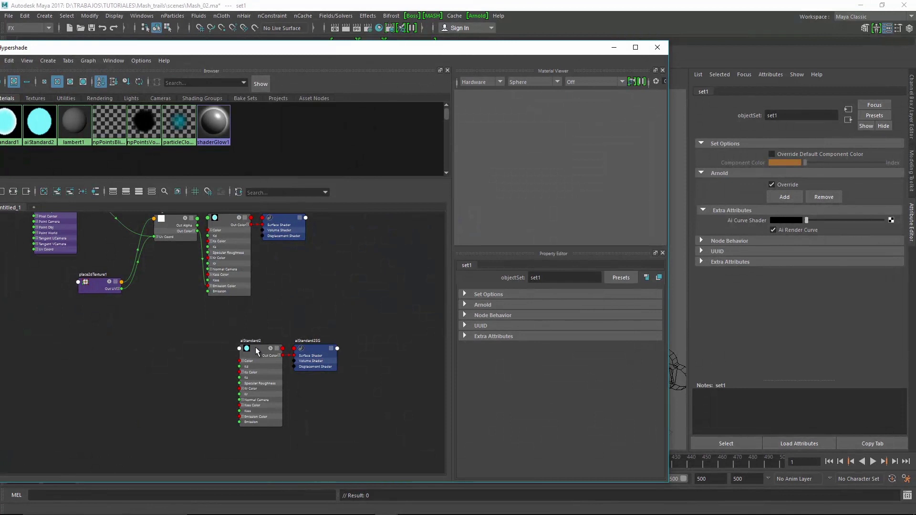
middle_drag(277, 354, 754, 221)
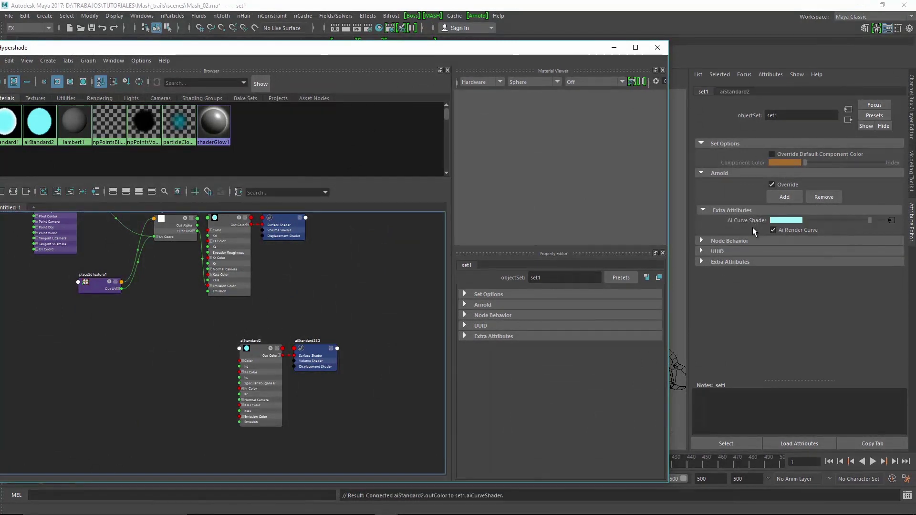
click(657, 49)
click(477, 16)
click(512, 159)
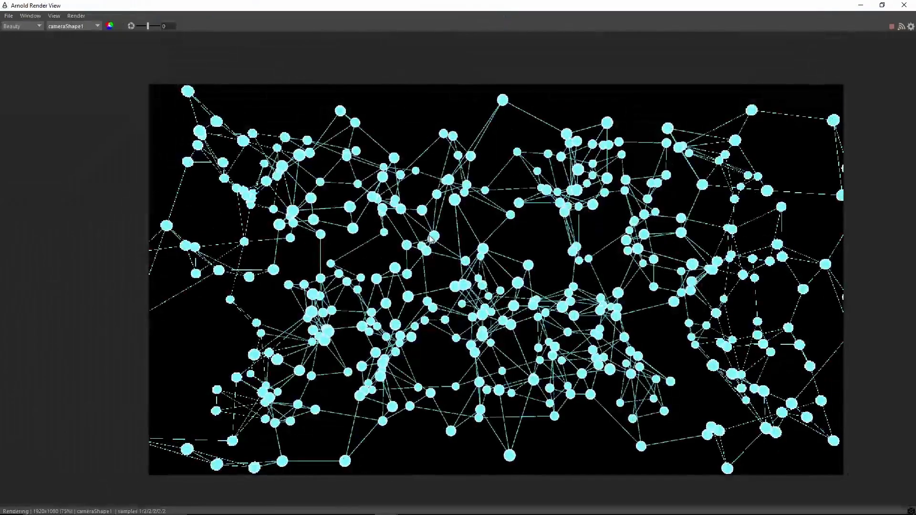
click(904, 6)
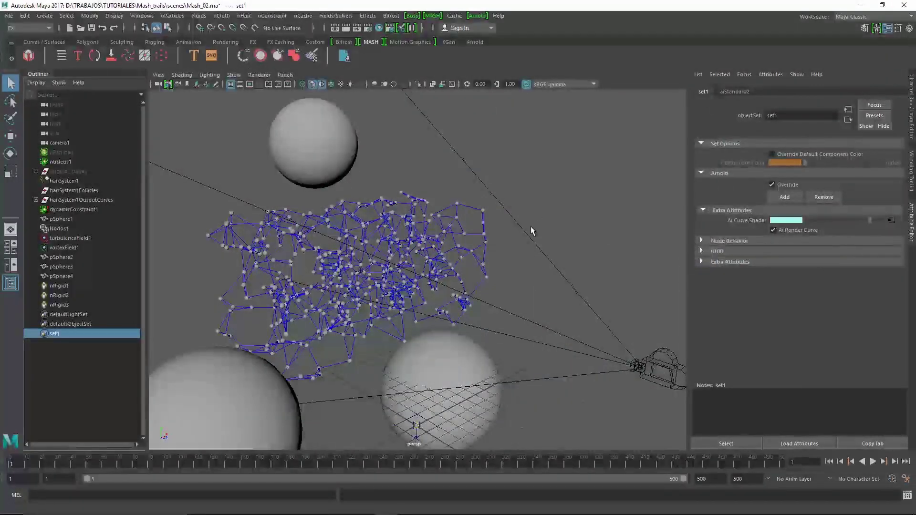
- Turn off set1's Arnold override and test-render, showing only cyan spheres without lines
alt+middle_drag(531, 228, 547, 236)
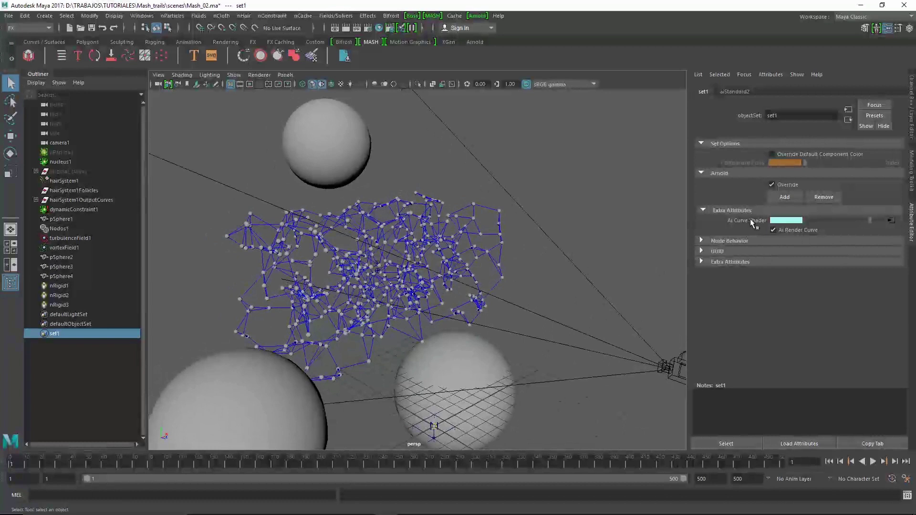
click(772, 184)
click(477, 16)
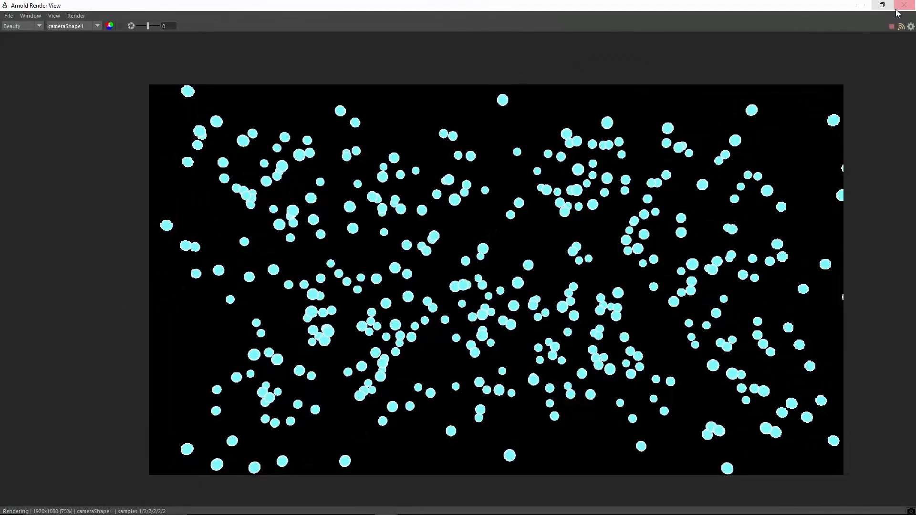
- Close the render view and re-enable Ai Render Curve on set1
click(903, 6)
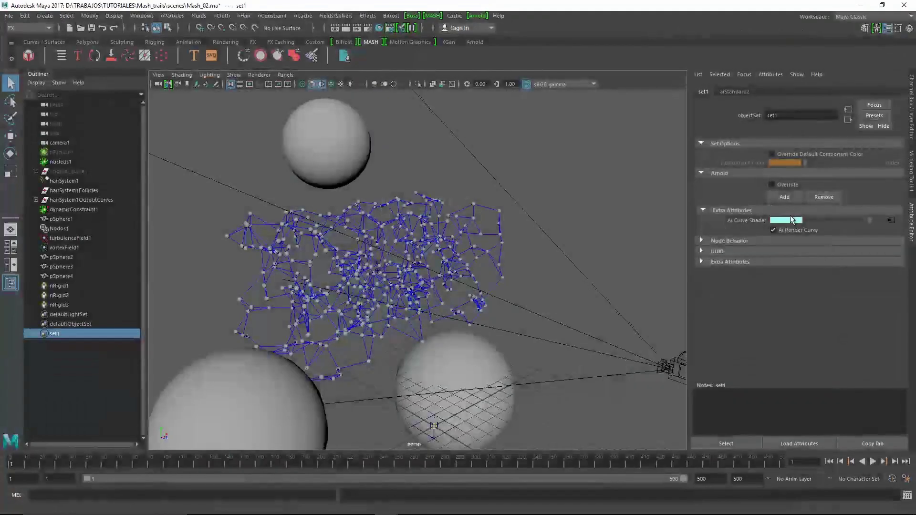
right_click(759, 222)
click(754, 278)
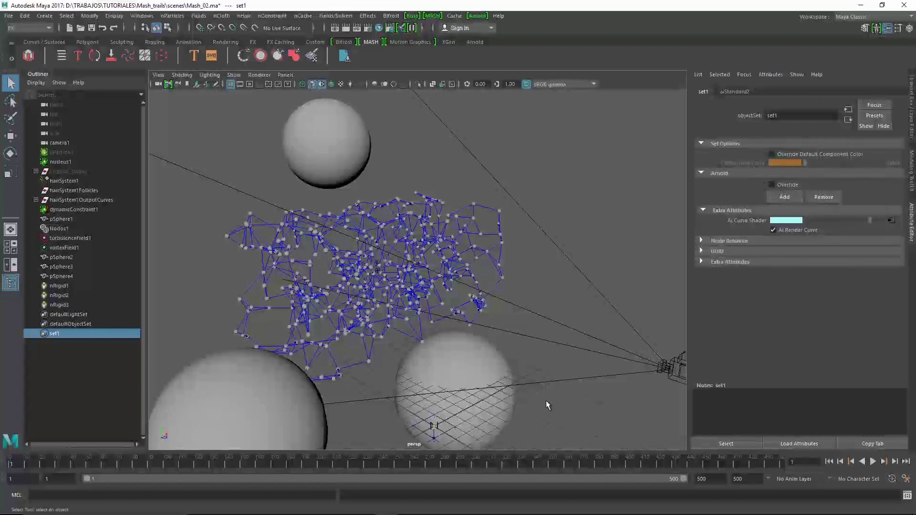
- Open the Script Editor on an empty Python input tab
click(902, 495)
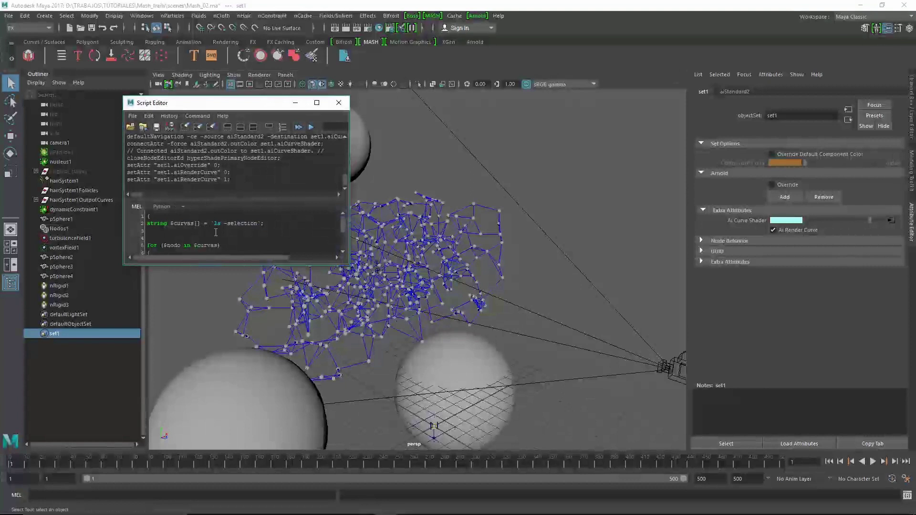
click(241, 239)
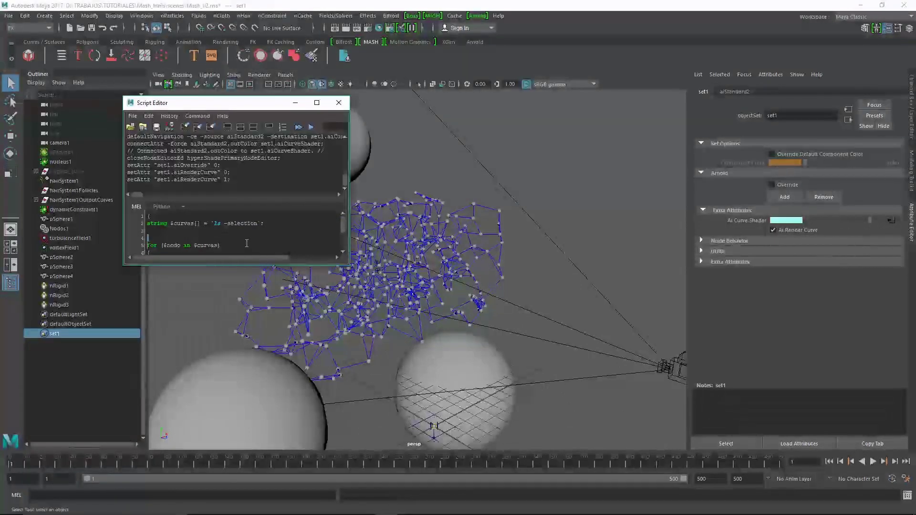
right_click(246, 244)
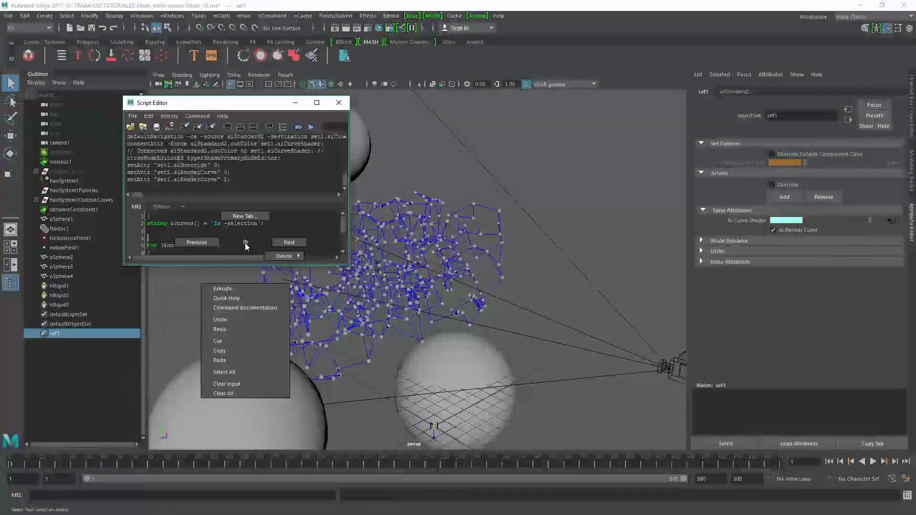
right_drag(246, 244, 264, 249)
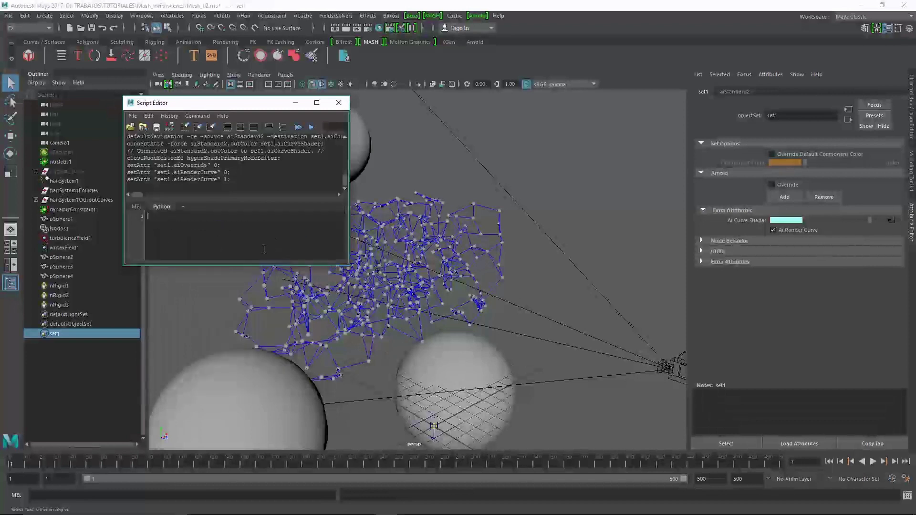
- Clear the Script Editor history and maximize the window to full screen
right_click(244, 177)
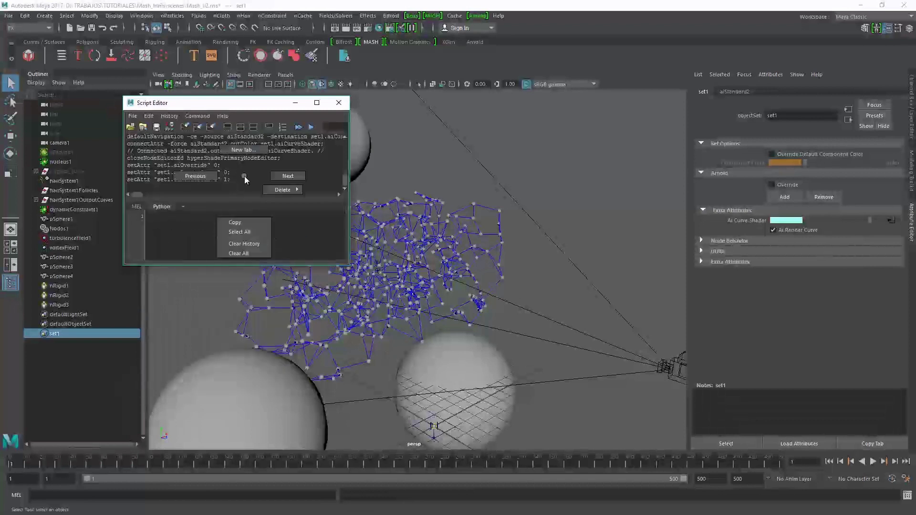
right_click(248, 162)
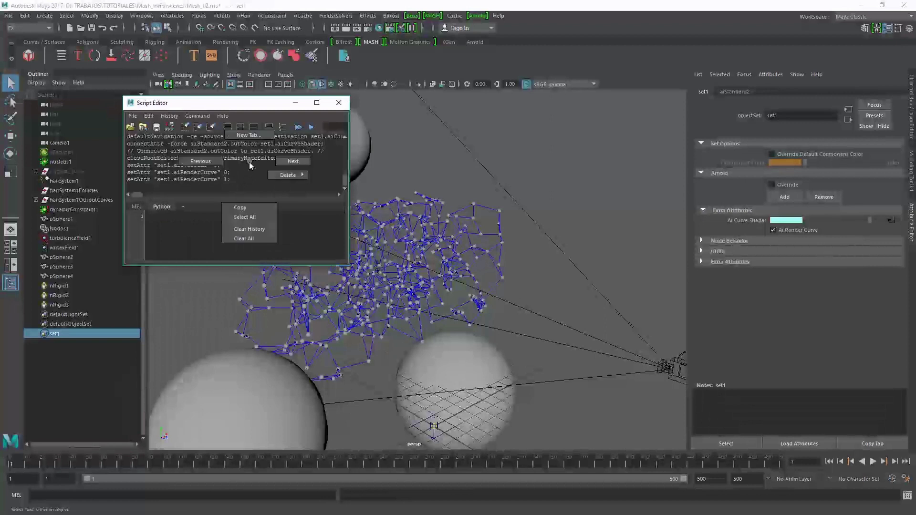
right_drag(250, 177, 249, 229)
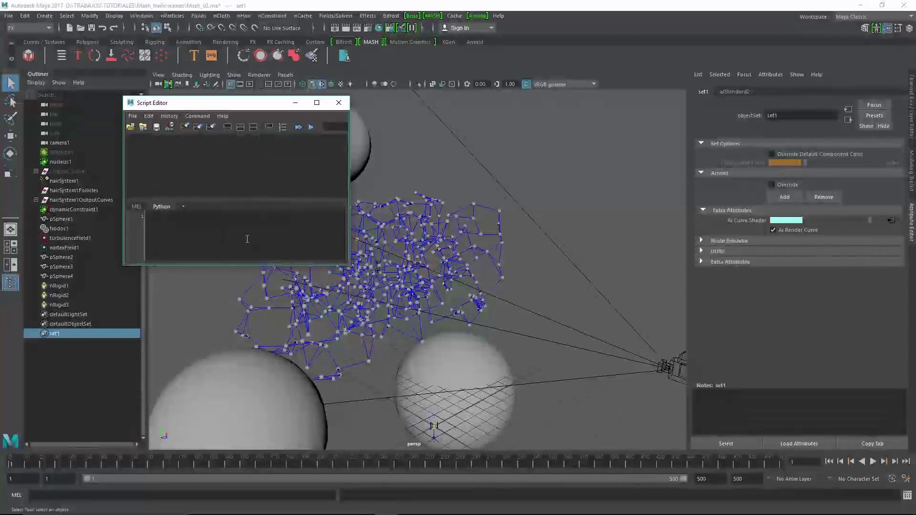
click(317, 103)
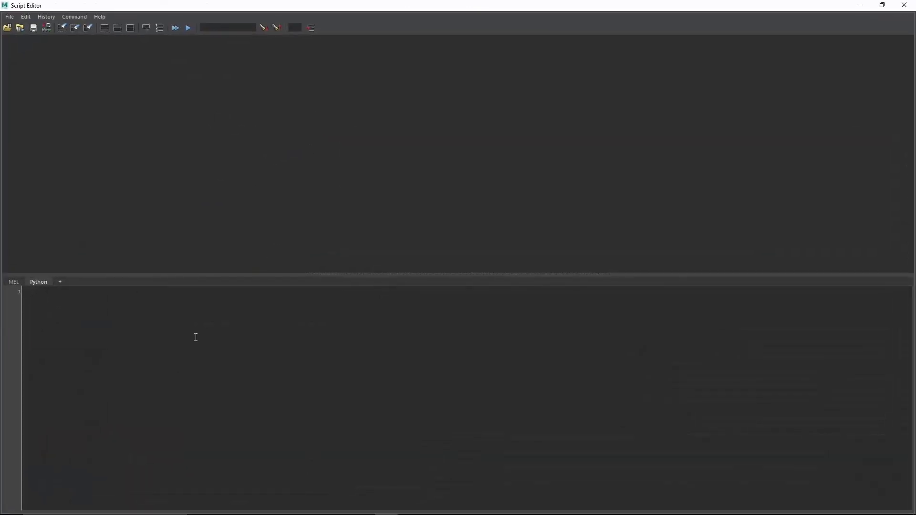
- Write a note on a second curve-shader method, empty the MEL input, and close the Script Editor
text(W)
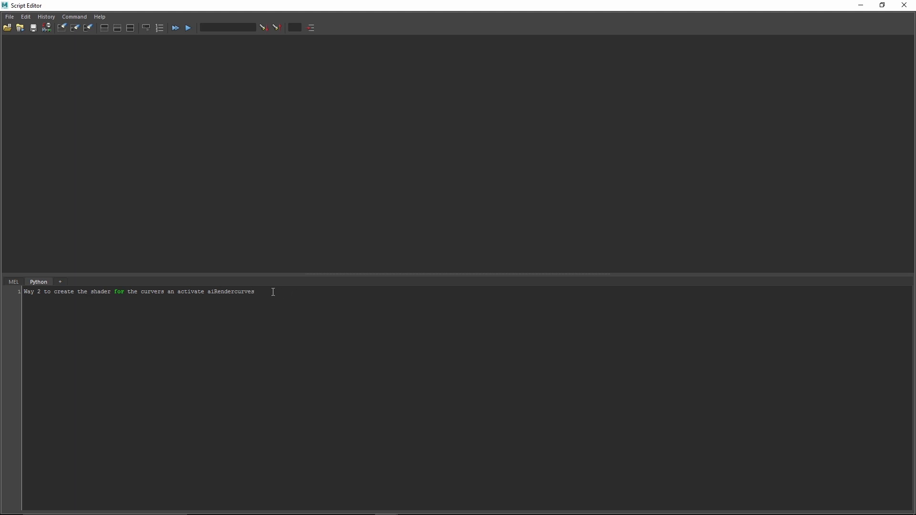
key(ctrl+a)
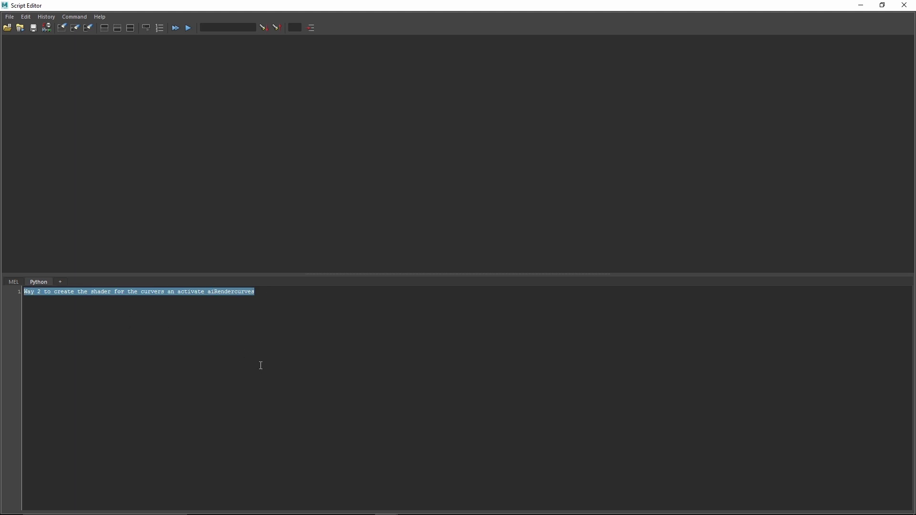
click(13, 283)
key(ctrl+a)
key(BackSpace)
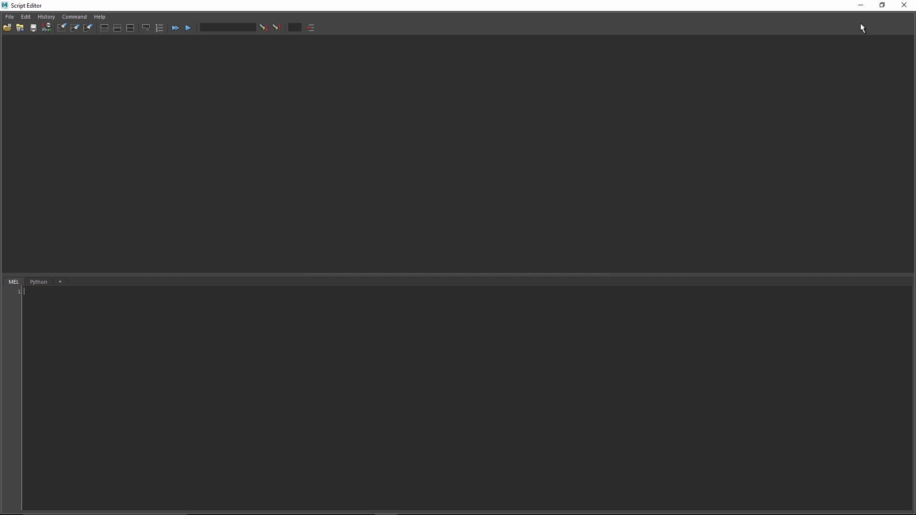
click(861, 5)
- Clear the selection and Arnold-render the scene, showing only cyan spheres without curve lines
alt+drag(421, 238, 491, 201)
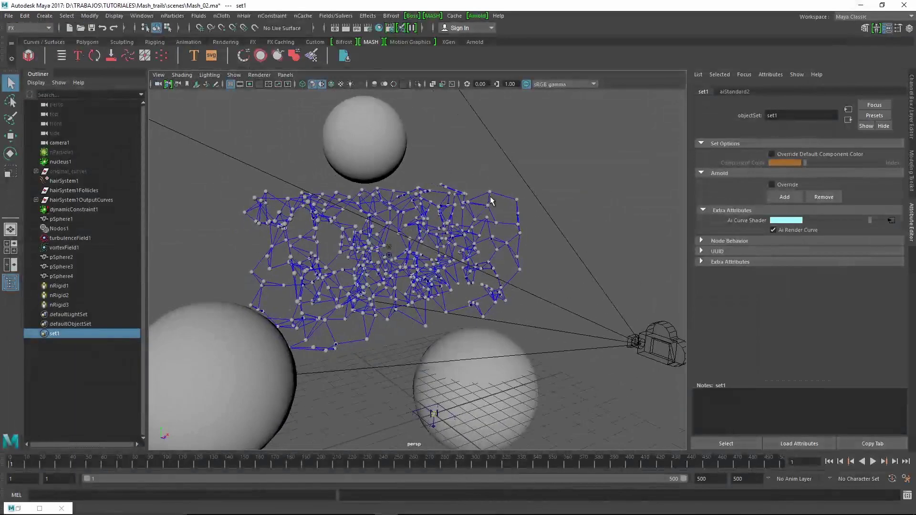
click(502, 190)
click(527, 211)
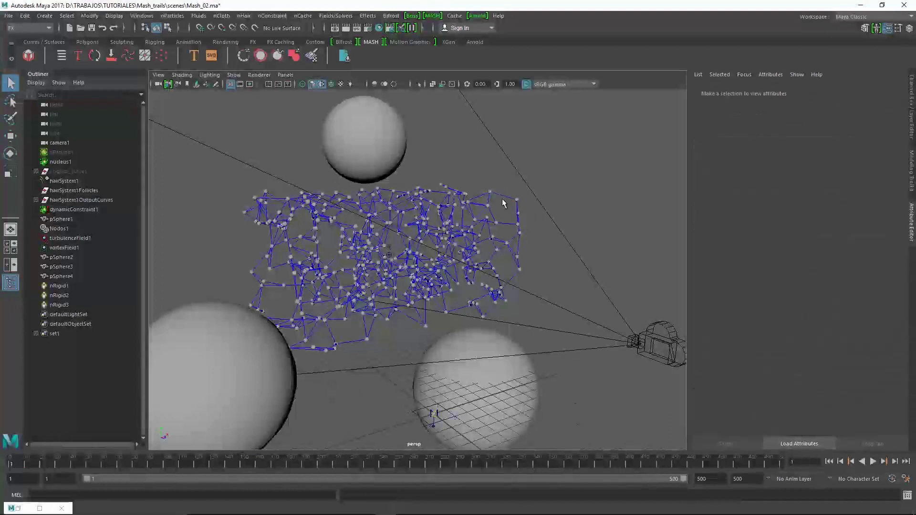
click(484, 198)
click(477, 16)
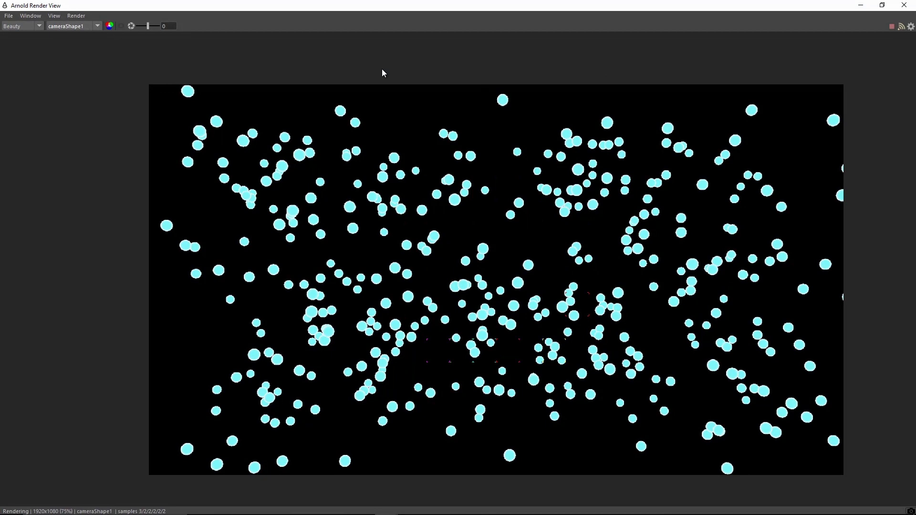
- Close the Render View and select hairSystem1OutputCurves in the Outliner
click(904, 5)
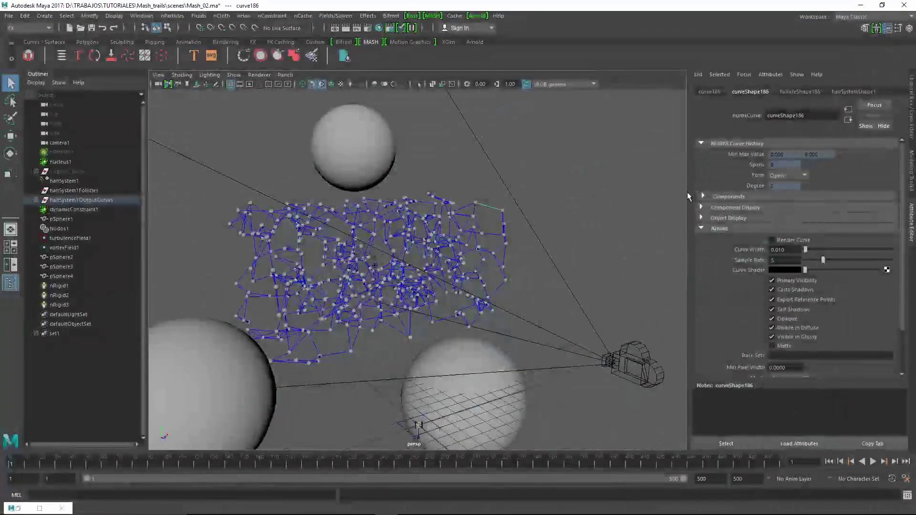
click(444, 201)
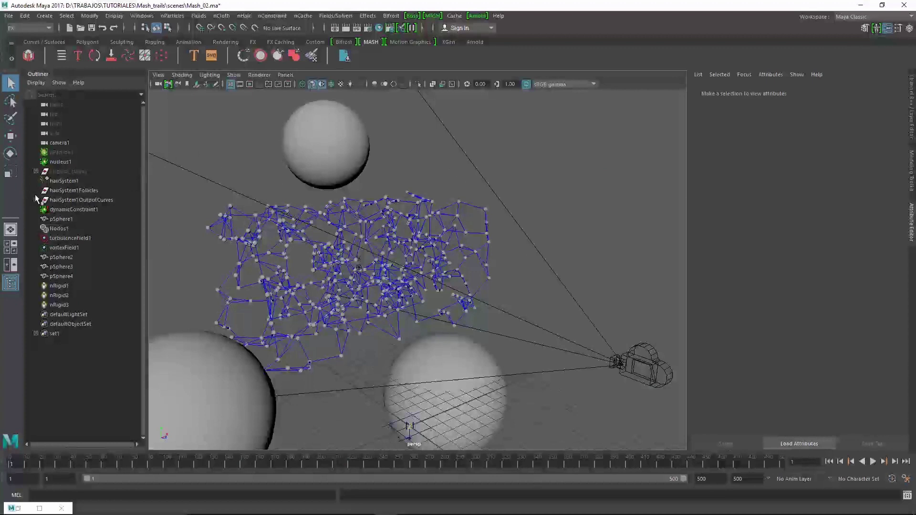
click(64, 201)
- Expand hairSystem1OutputCurves, select curve1 through curve764, and open Windows > General Editors
click(36, 200)
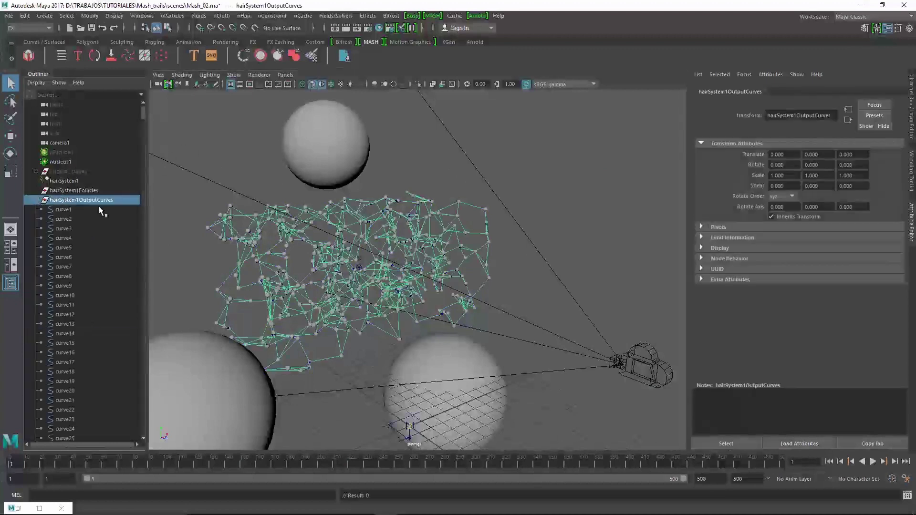
click(99, 209)
drag(143, 113, 142, 426)
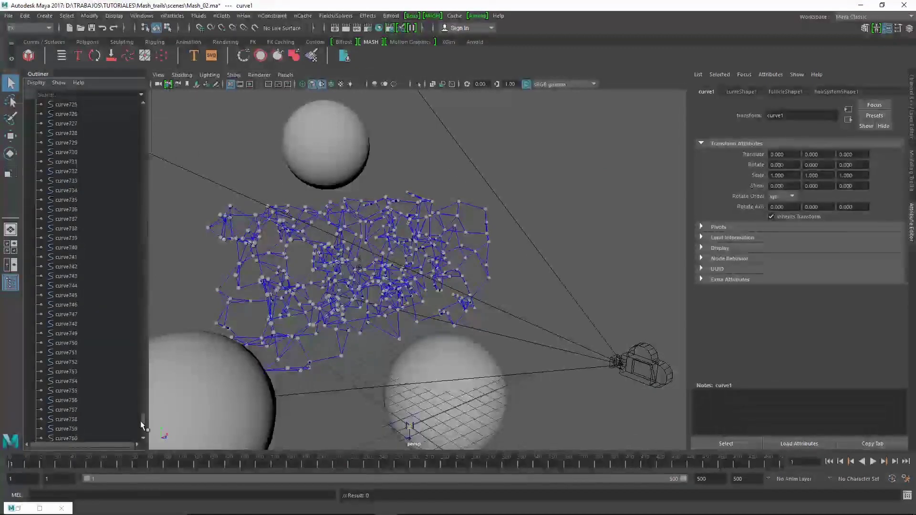
shift+click(74, 295)
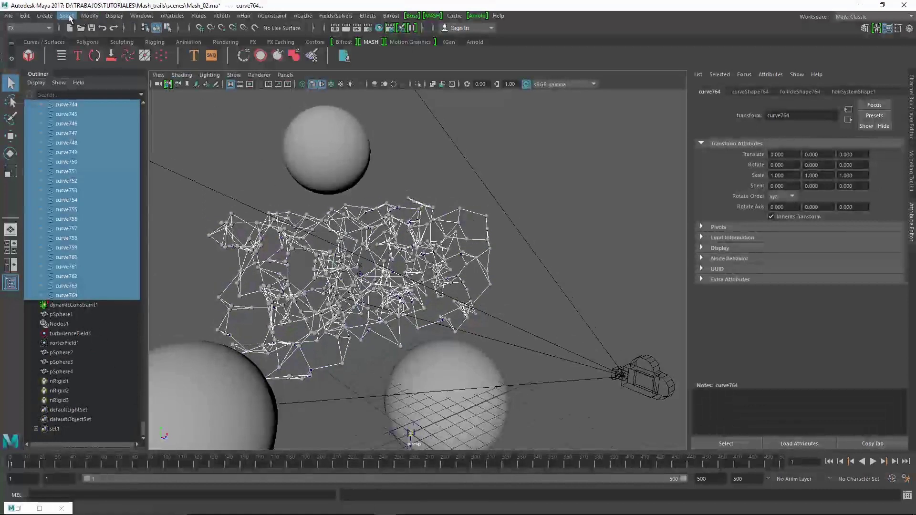
click(142, 15)
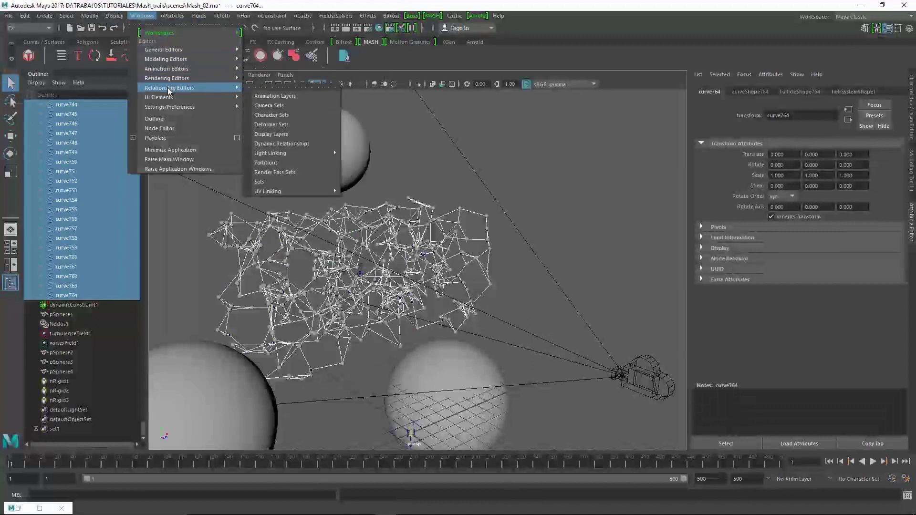
mouse_move(186, 50)
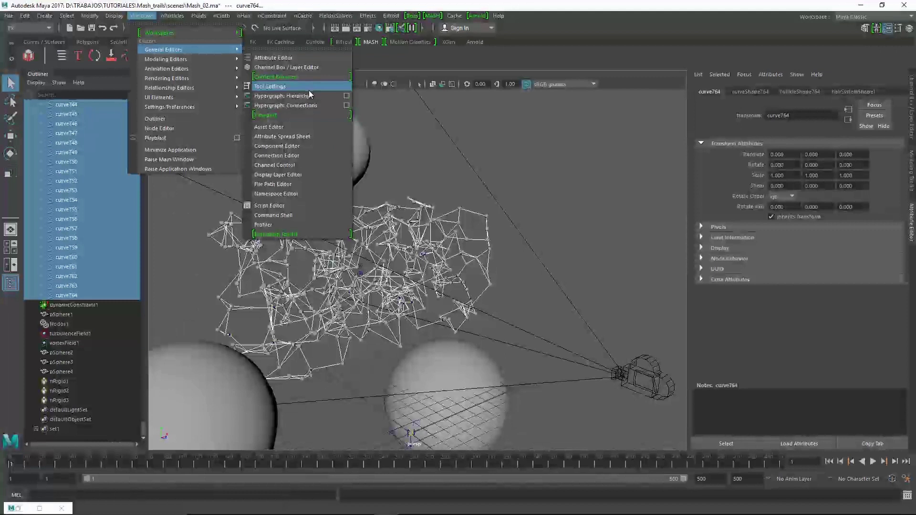
- Open the Attribute Spread Sheet, browse its Render, Tessellation, Geometry and All tabs, and resize it
click(326, 138)
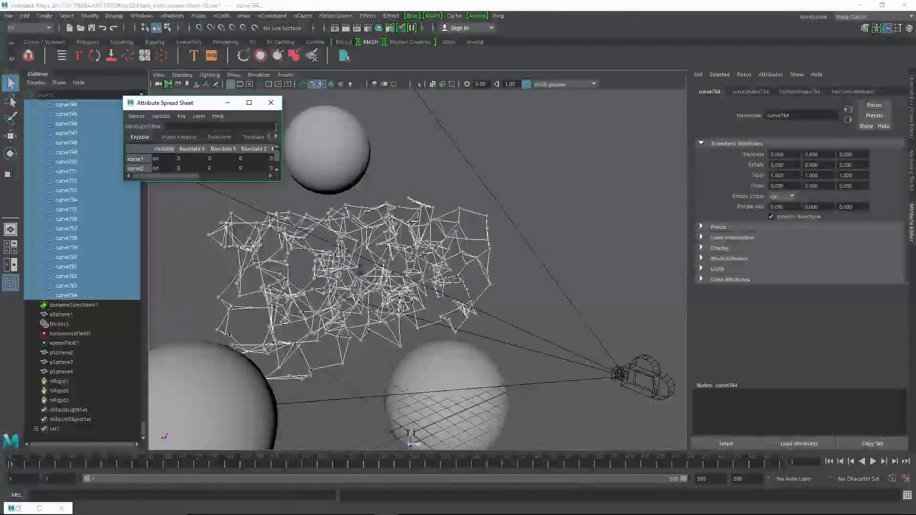
click(249, 103)
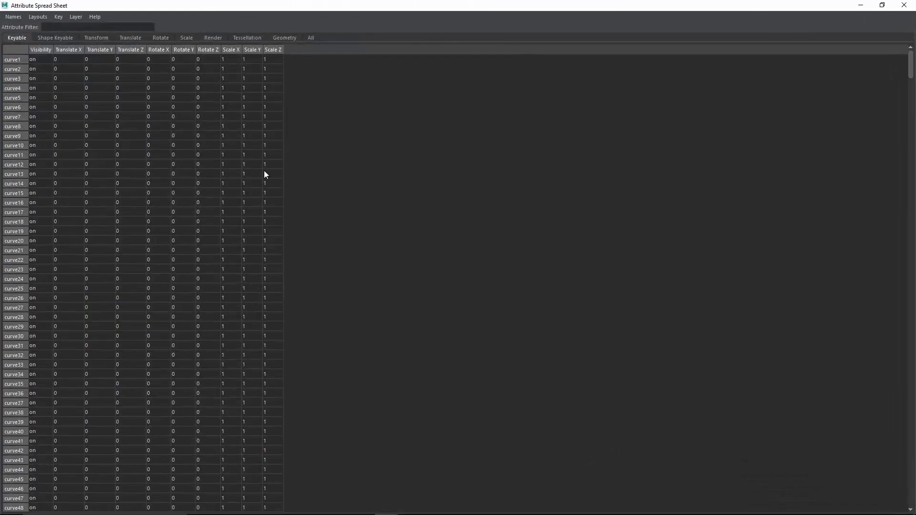
click(279, 39)
click(312, 40)
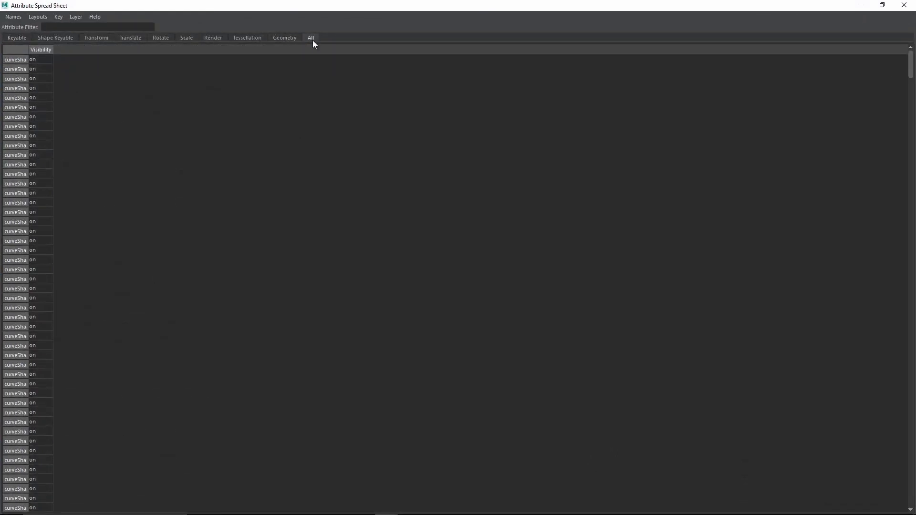
click(246, 39)
click(284, 39)
click(251, 37)
click(215, 38)
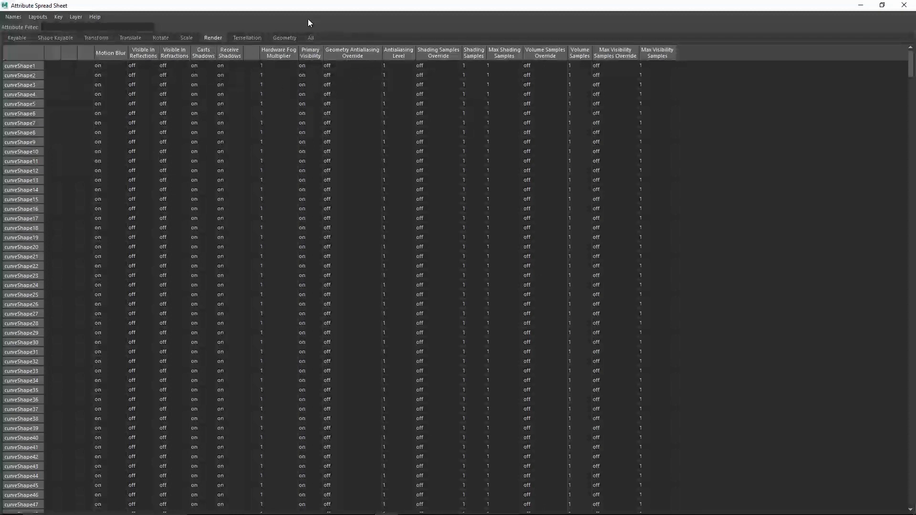
drag(285, 10, 312, 123)
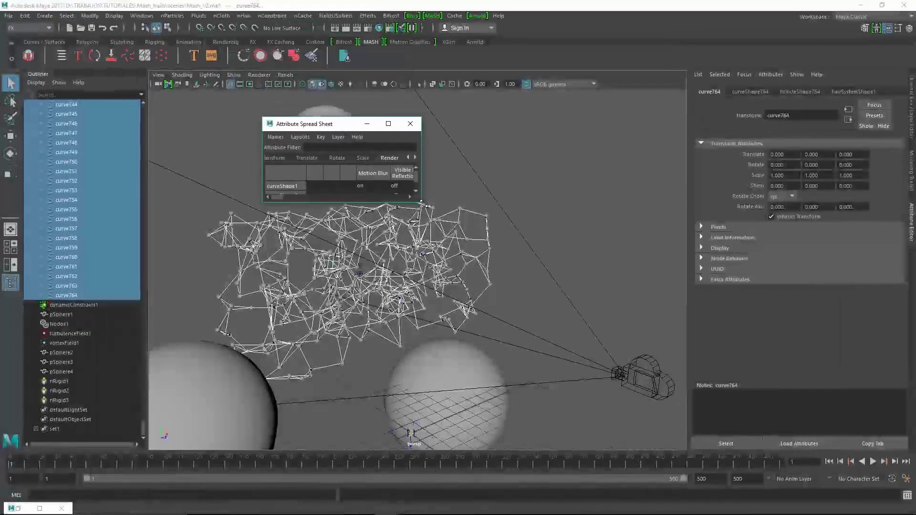
drag(419, 201, 693, 359)
drag(587, 127, 505, 121)
- Select curve750 and turn on Arnold Render Curve for curveShape750
click(67, 162)
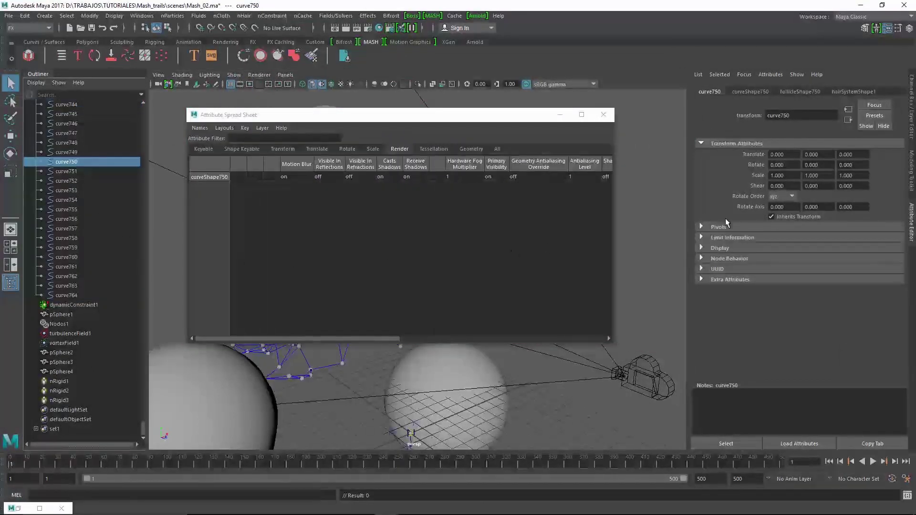
click(769, 93)
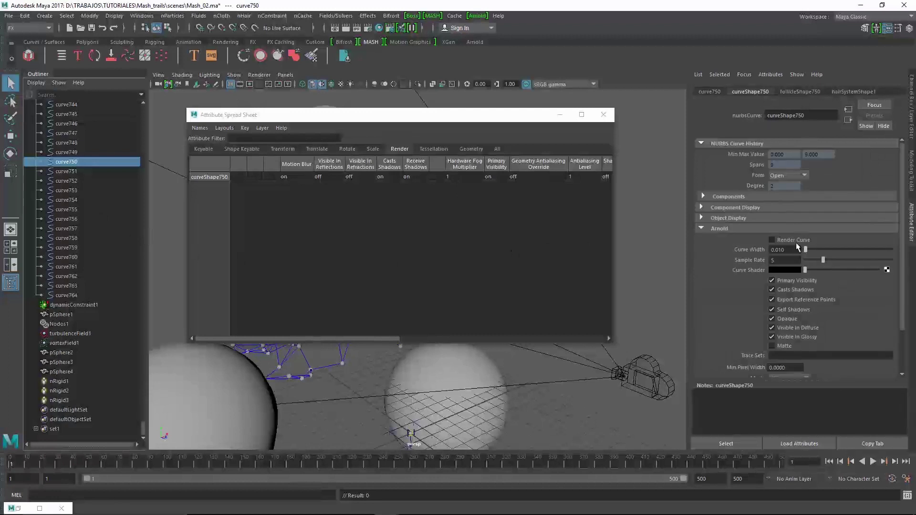
click(773, 240)
- Clear Script Editor history and toggle curveShape750's Render Curve to reveal the aiRenderCurve attribute name
click(906, 495)
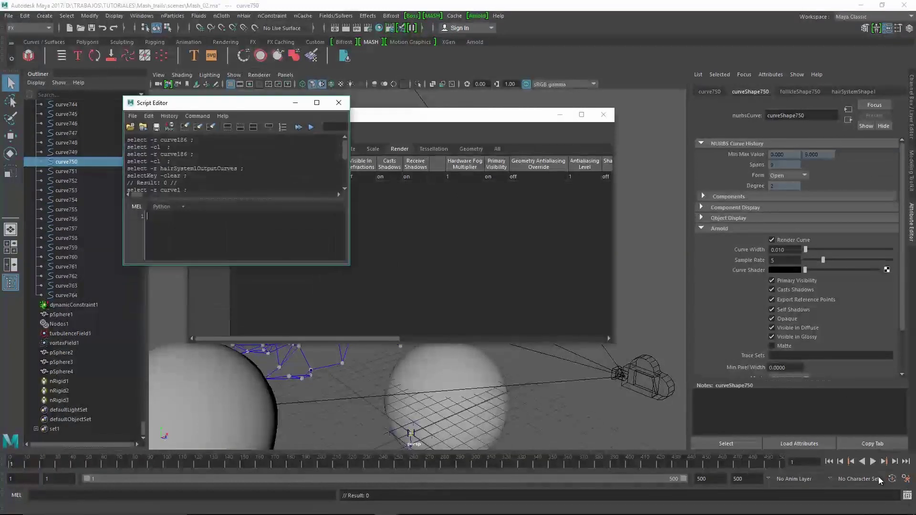
drag(350, 265, 647, 429)
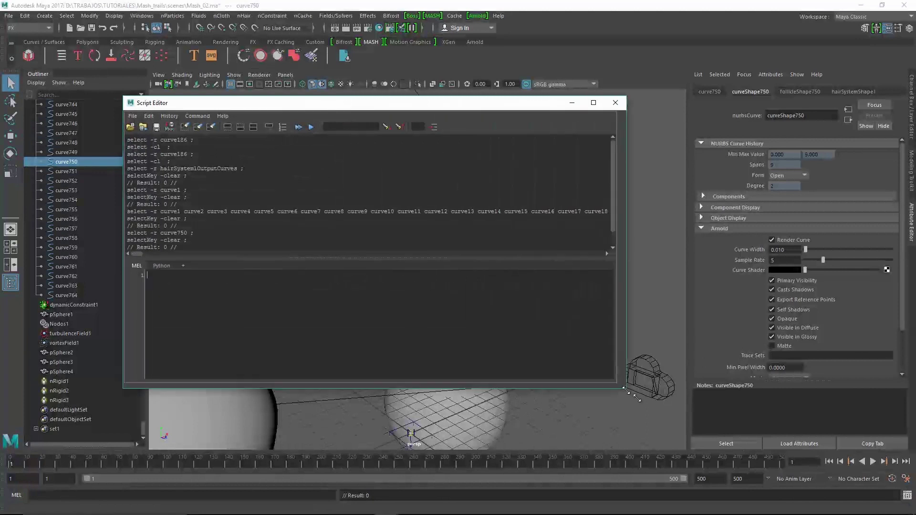
right_drag(339, 181, 347, 259)
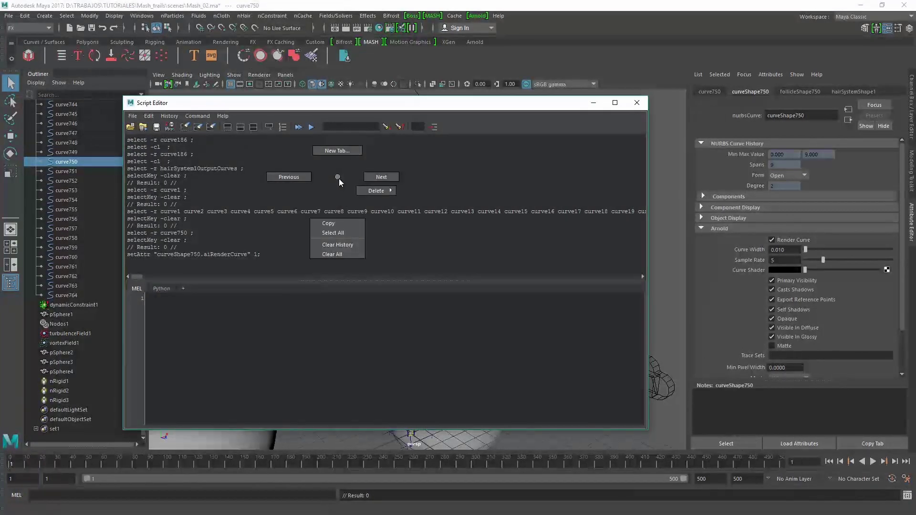
click(772, 240)
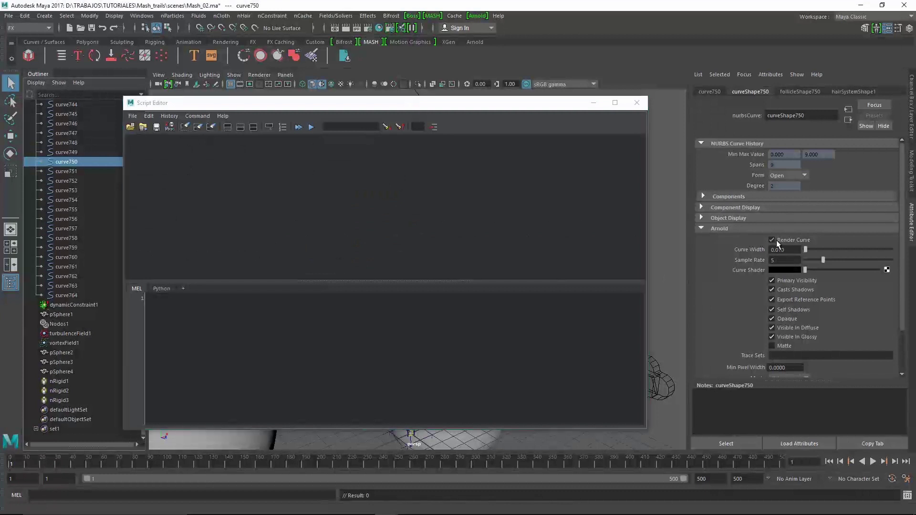
click(772, 240)
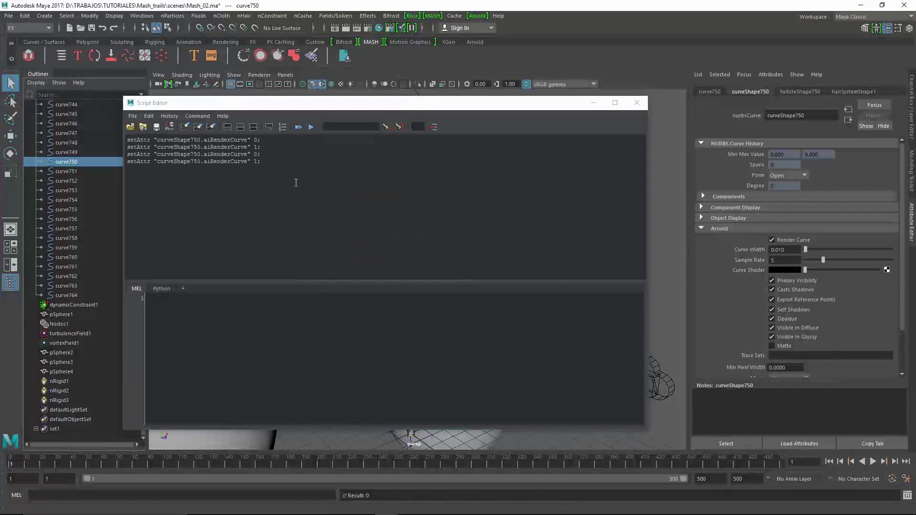
drag(204, 162, 246, 163)
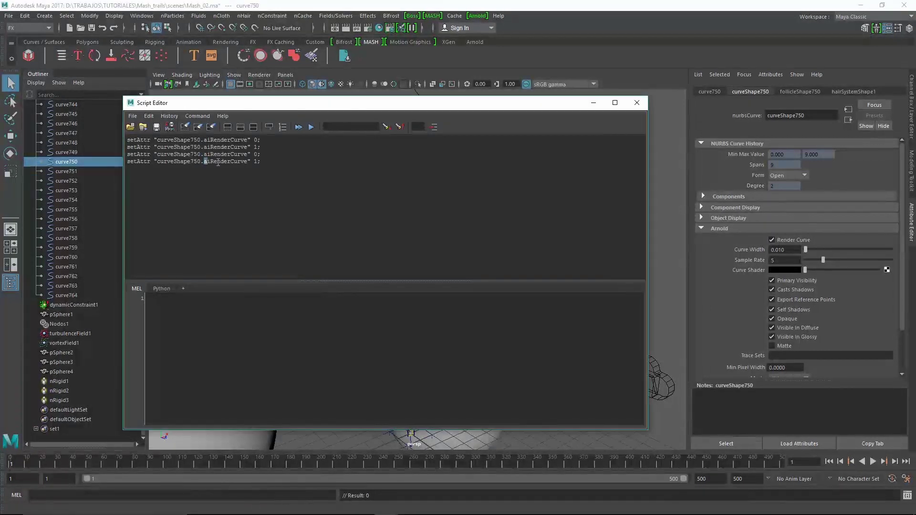
- Move the Script Editor aside and try the spreadsheet's All tab and an 'ai' attribute filter
click(593, 103)
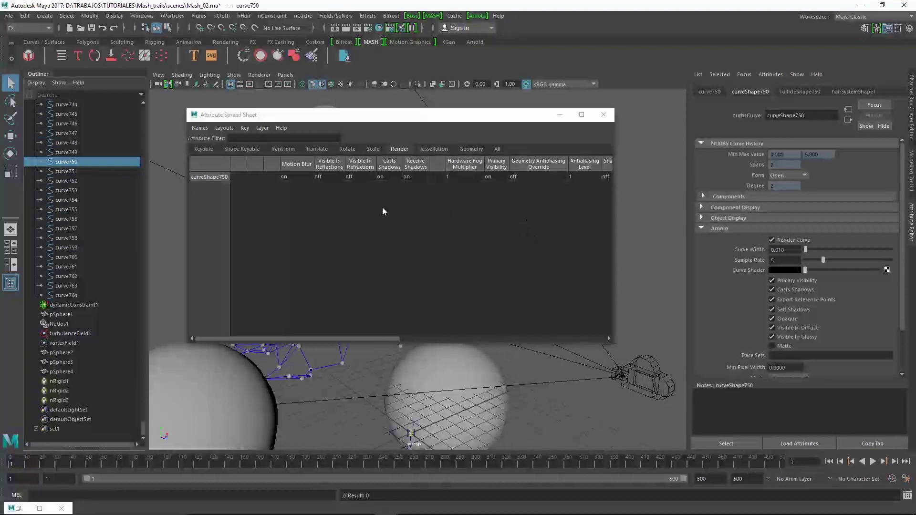
click(499, 149)
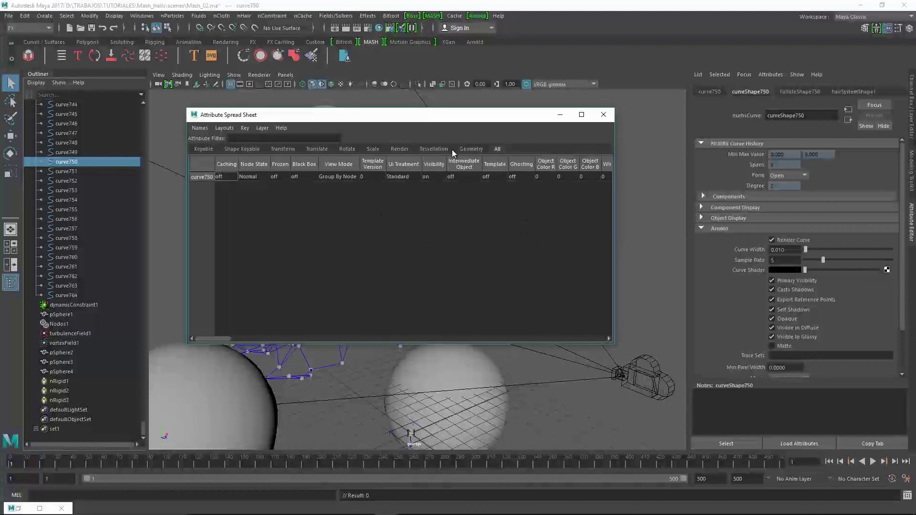
click(267, 142)
text(ai)
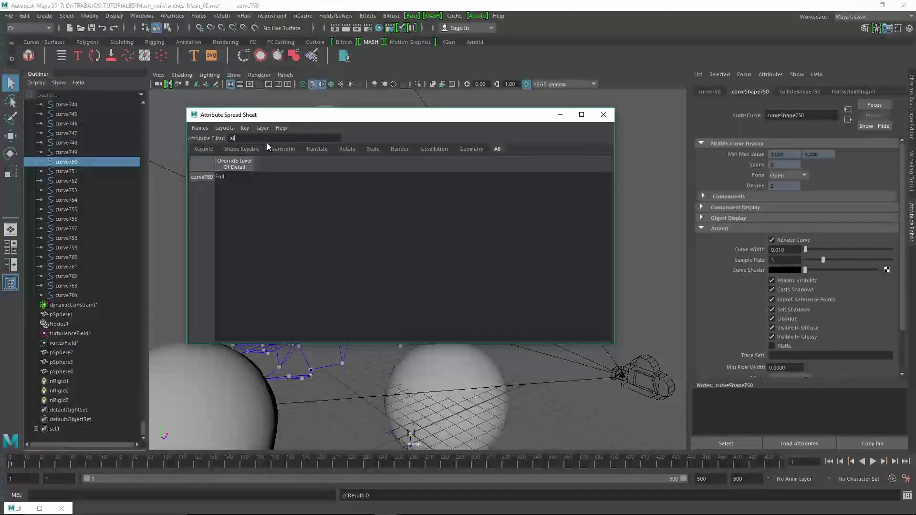
key(BackSpace)
key(BackSpace)
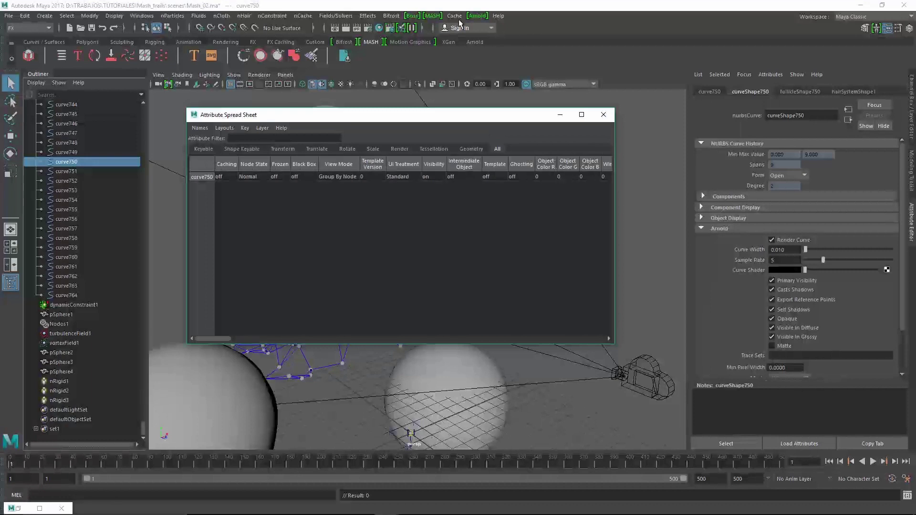
- Show the Shape Keyable tab with Ai Render Curve, Curve Width, Sample Rate and Curve Shader columns
click(470, 150)
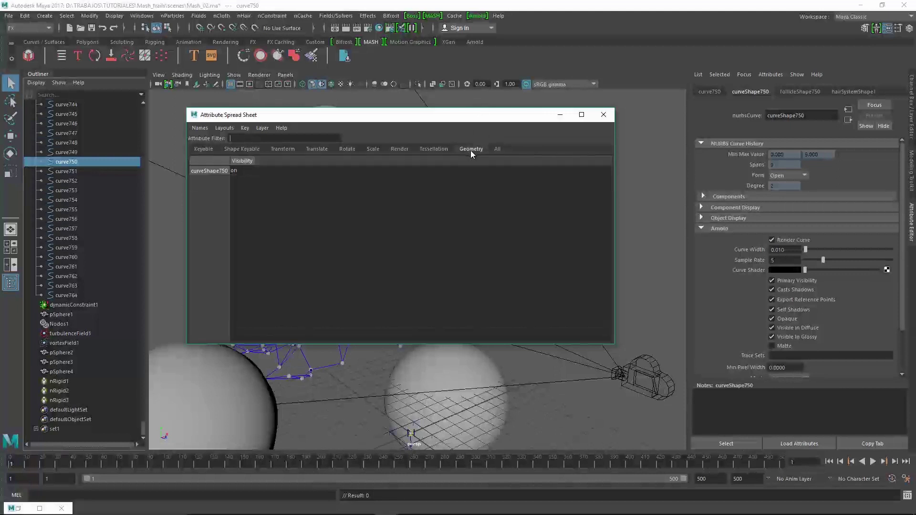
click(250, 150)
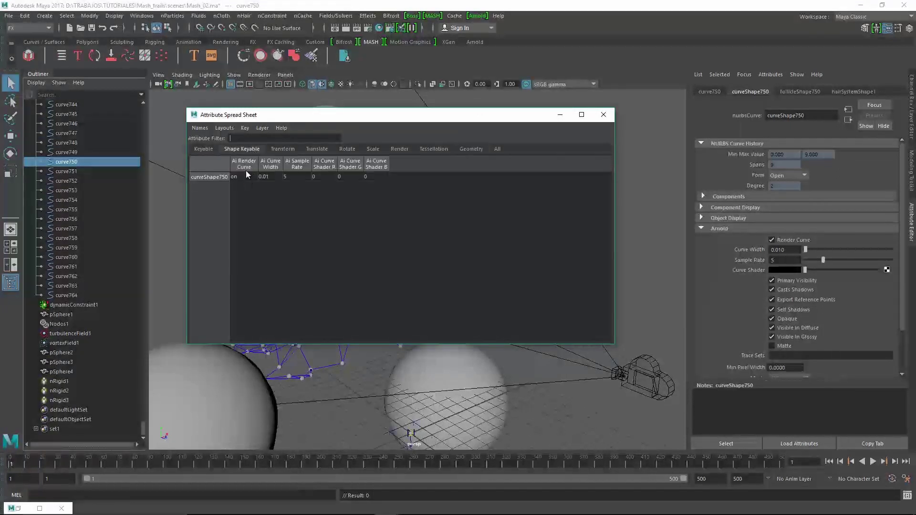
click(246, 177)
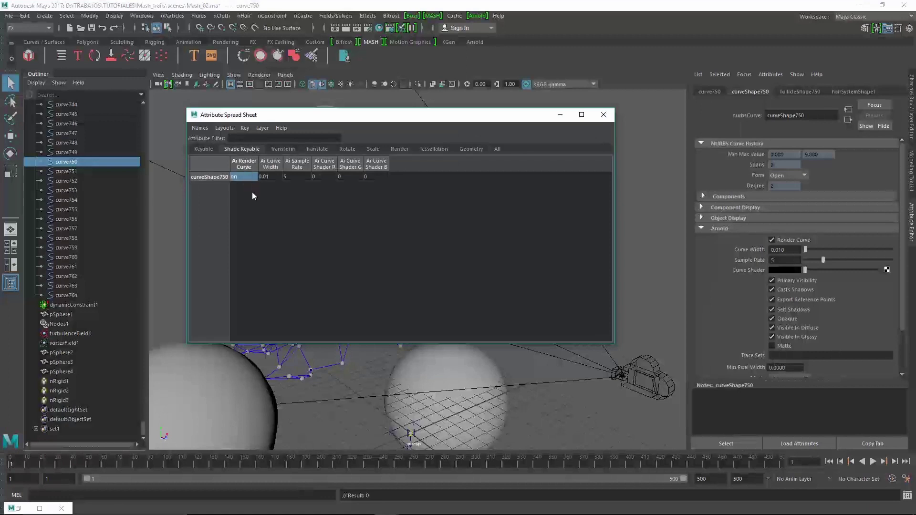
click(786, 239)
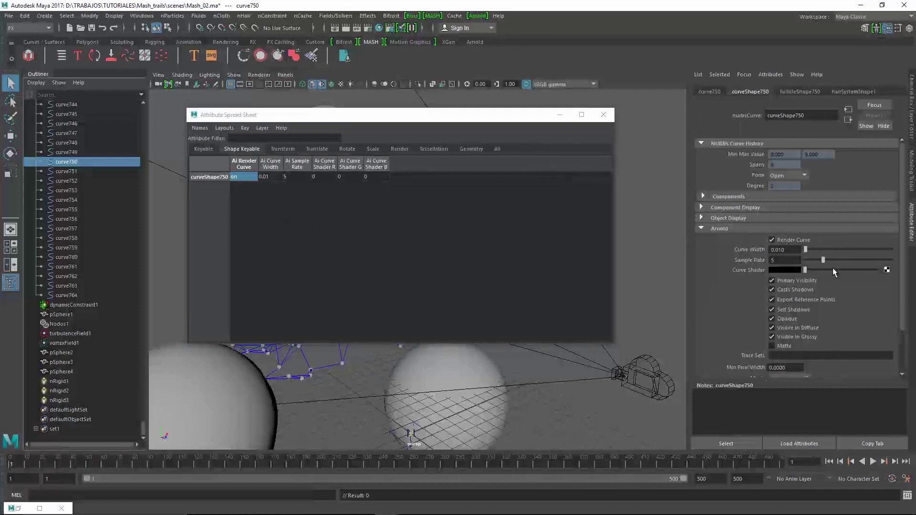
- Select curve1 through curve764 and set the whole Ai Render Curve column to 1
click(82, 297)
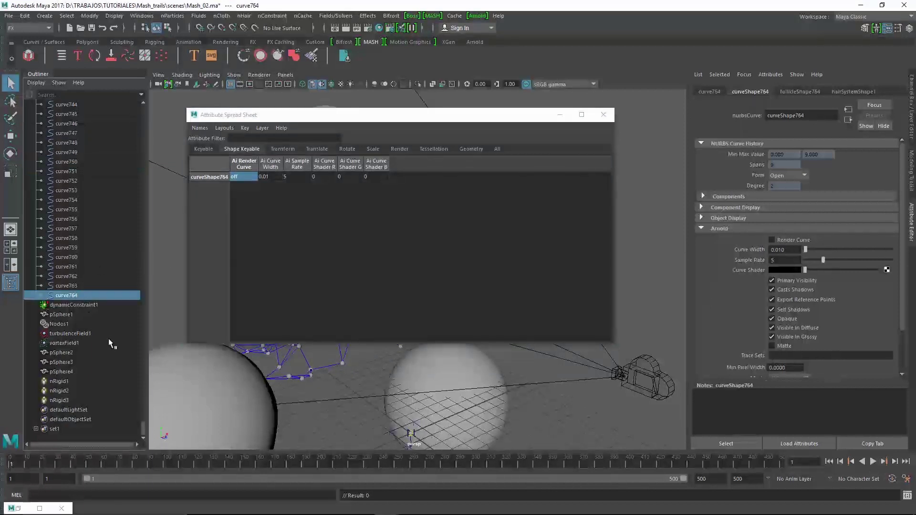
drag(143, 430, 145, 107)
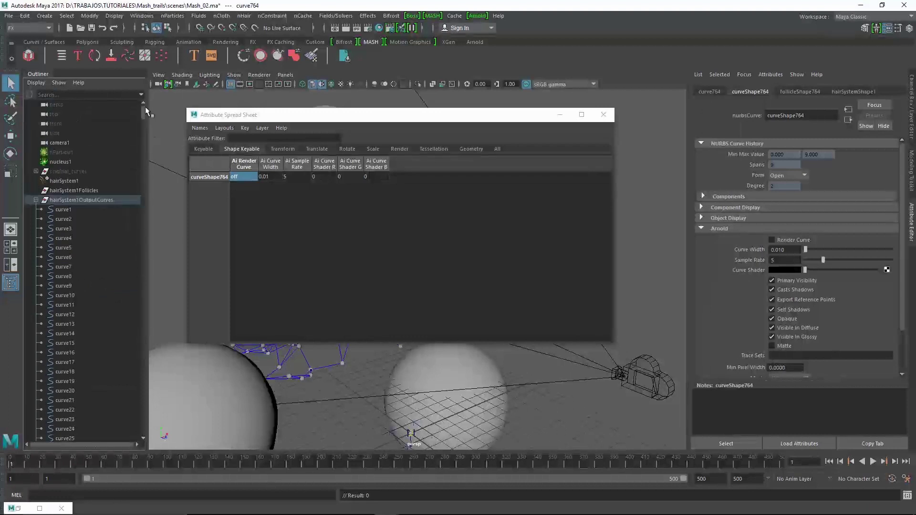
shift+click(71, 209)
click(244, 165)
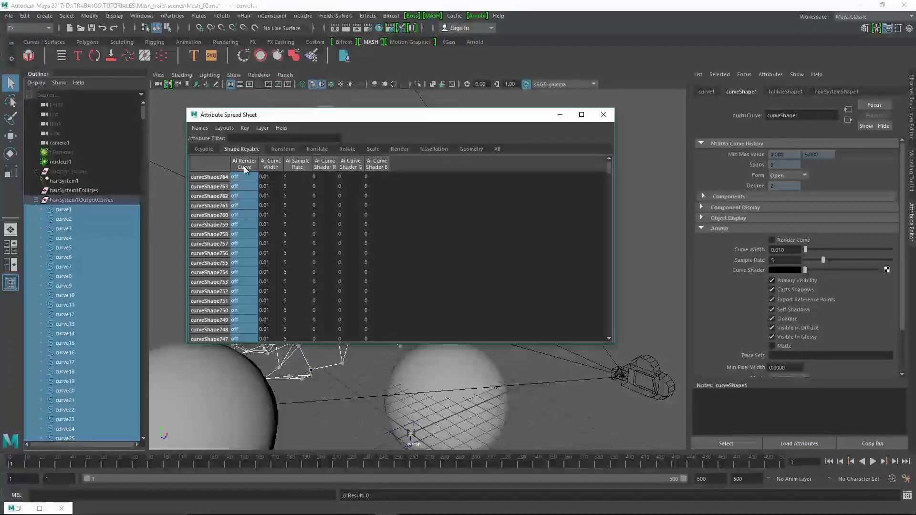
text(1)
key(Return)
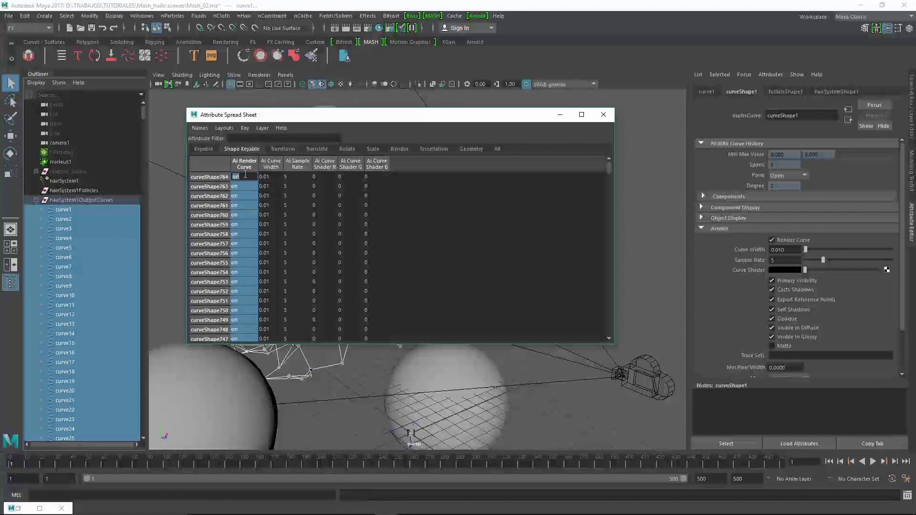
- Close the spreadsheet and start an Arnold RenderView render, showing cyan spheres on black
click(559, 116)
click(477, 16)
click(501, 34)
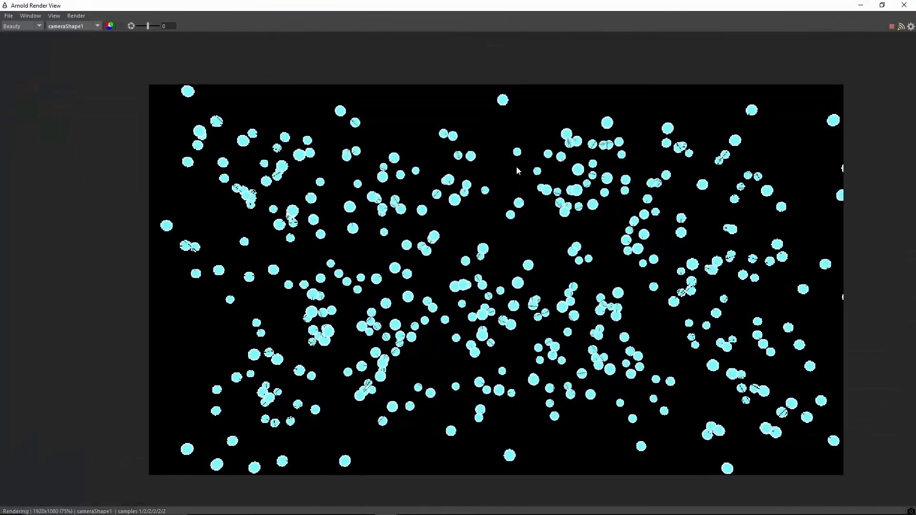
- Close the render view and add an Arnold Skydome Light to the scene
click(904, 5)
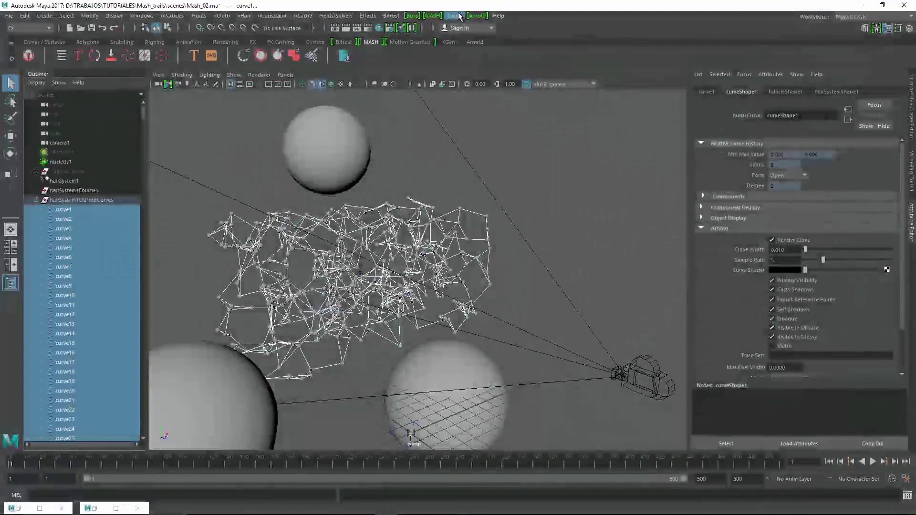
click(477, 16)
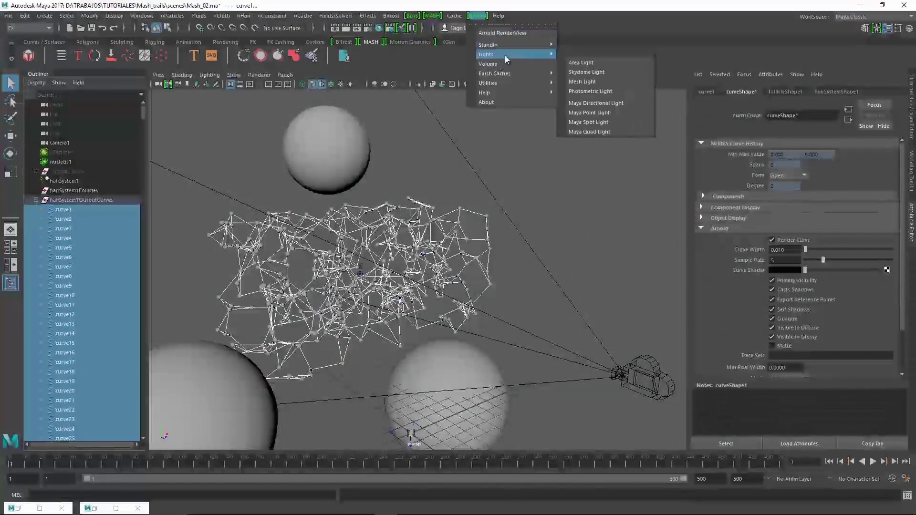
click(586, 72)
- Re-render in Arnold RenderView, showing white strands linking the cyan spheres, then close it
click(477, 16)
click(525, 94)
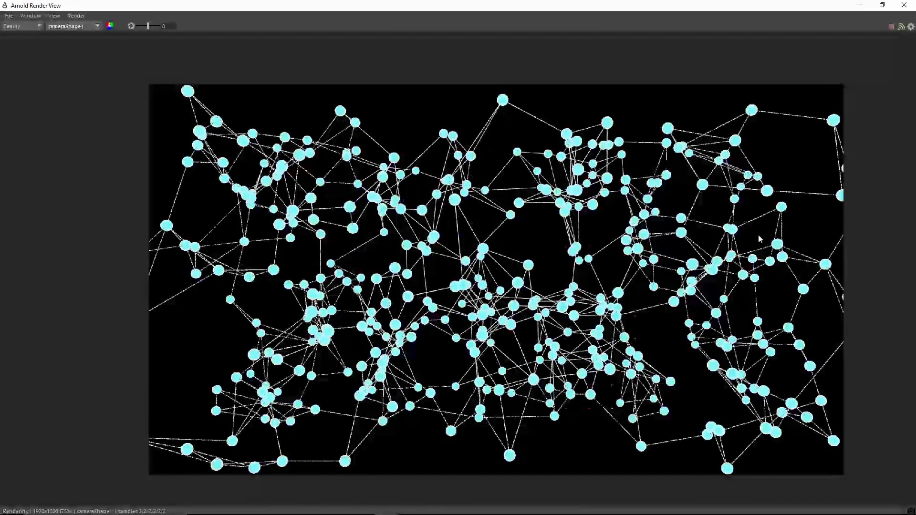
click(904, 8)
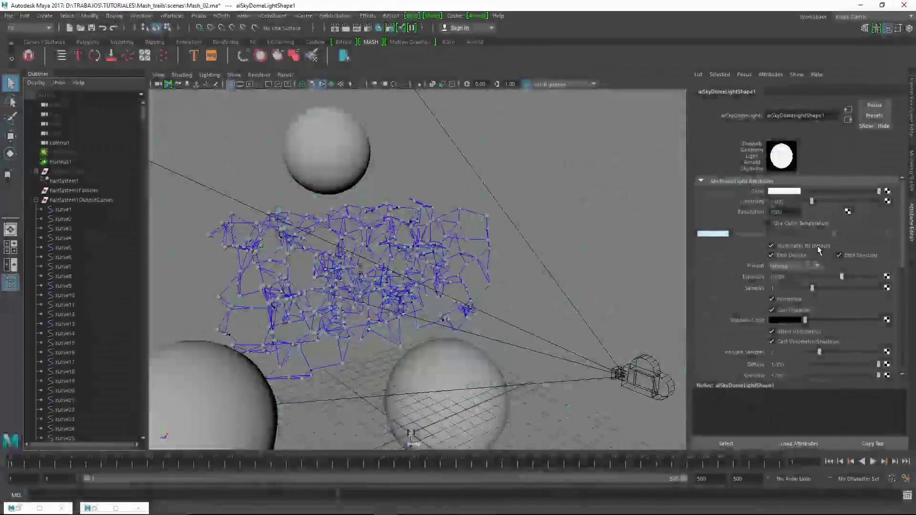
click(69, 315)
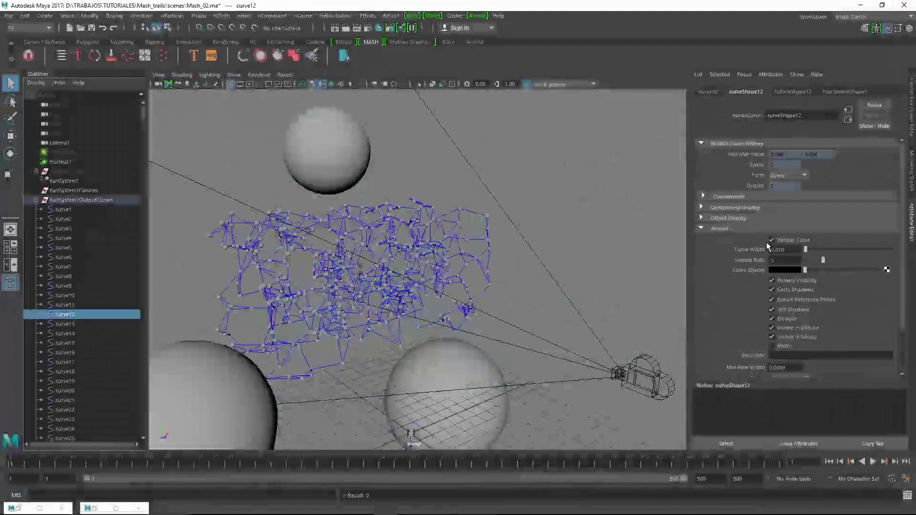
drag(143, 117, 146, 227)
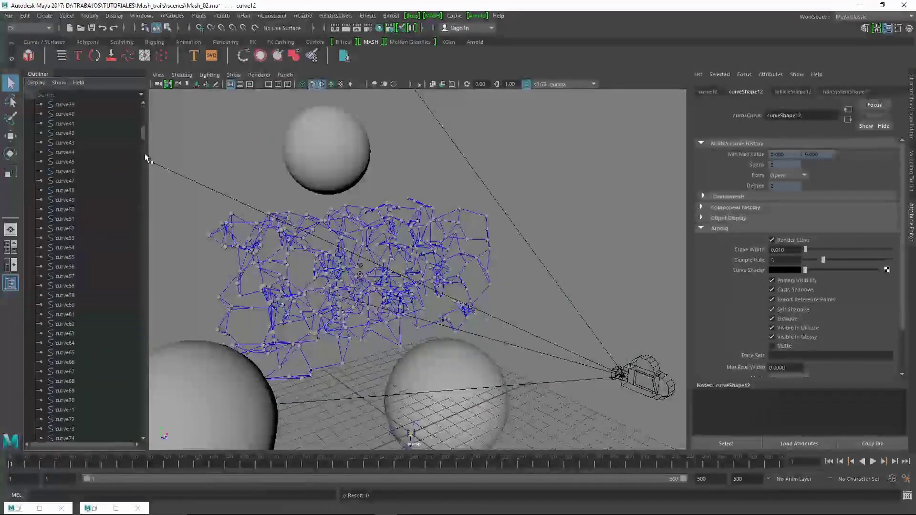
click(87, 285)
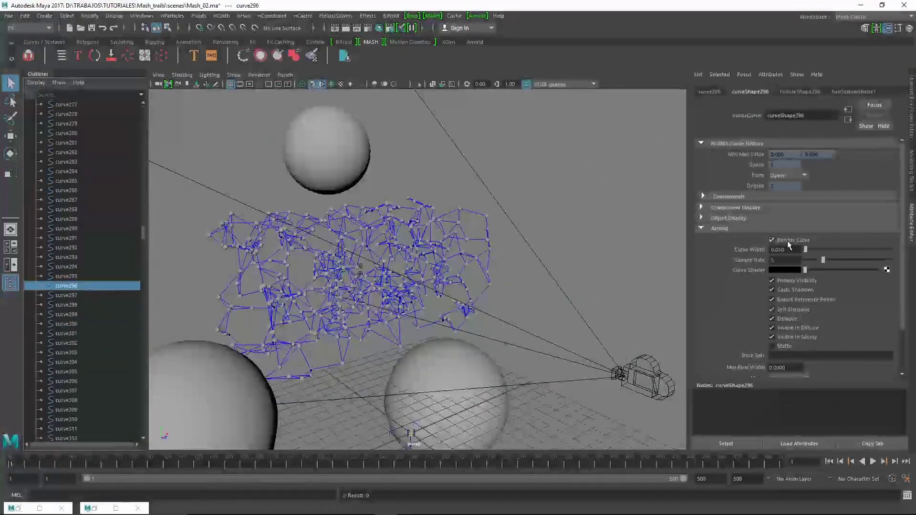
click(82, 343)
click(81, 371)
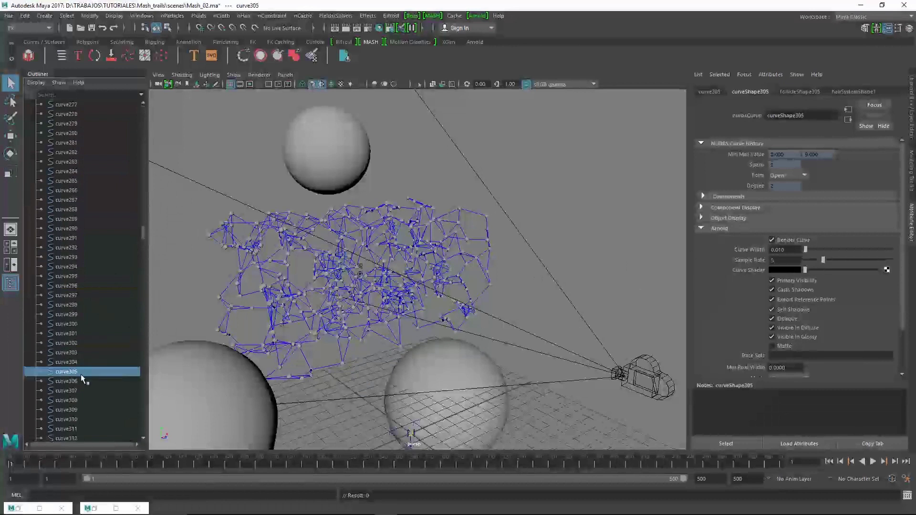
click(73, 324)
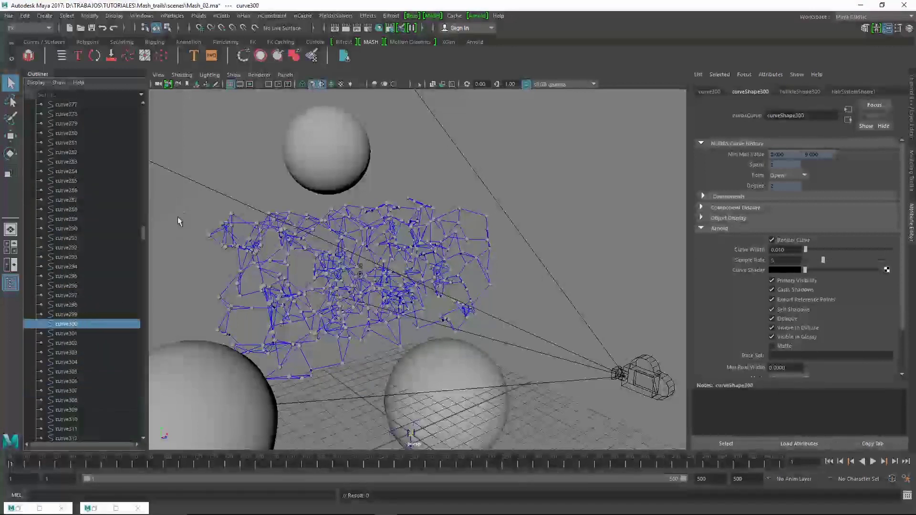
drag(142, 230, 141, 102)
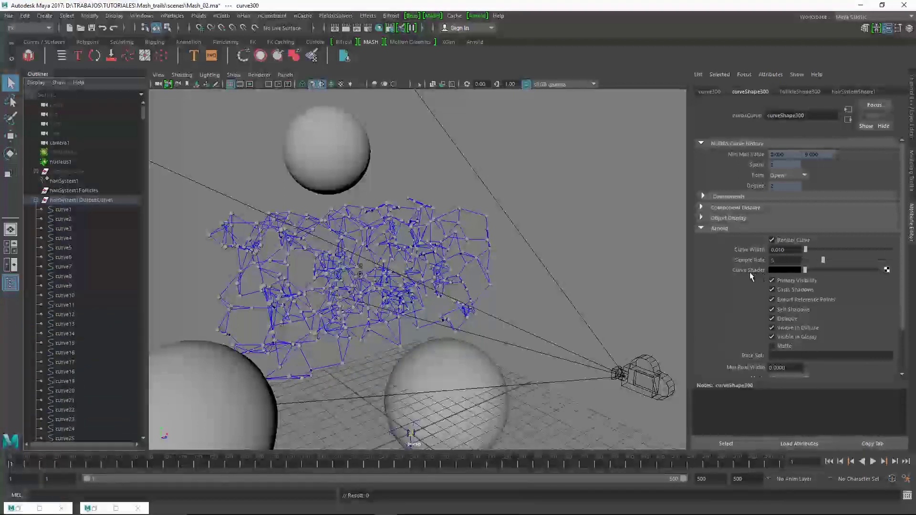
mouse_move(805, 270)
mouse_down()
mouse_move(876, 270)
mouse_move(792, 270)
mouse_up()
- Open the Script Editor beside the scripts folder, restoring and moving the folder window to uncover Maya
click(907, 495)
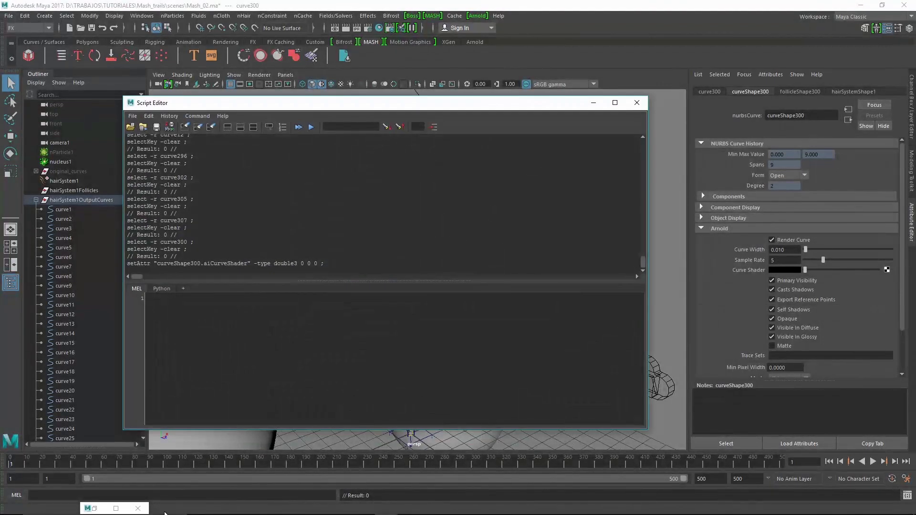
click(222, 505)
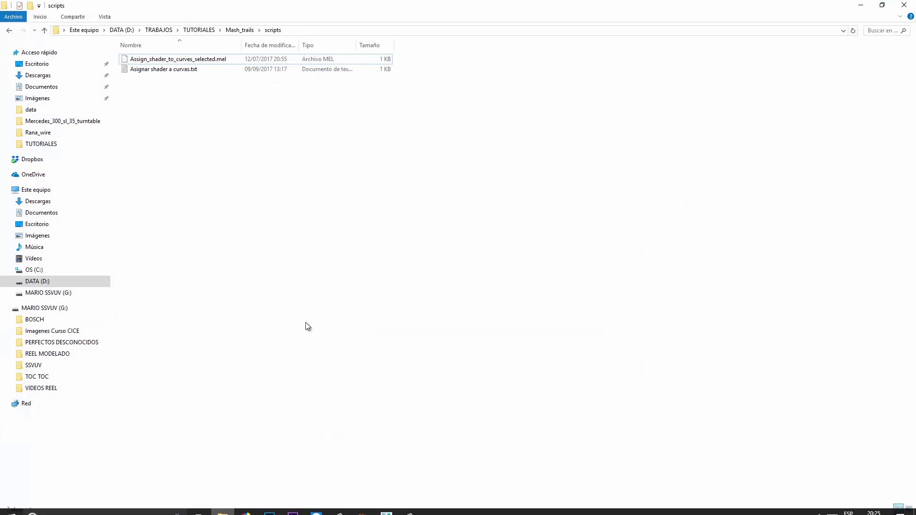
double_click(219, 5)
drag(219, 18, 626, 95)
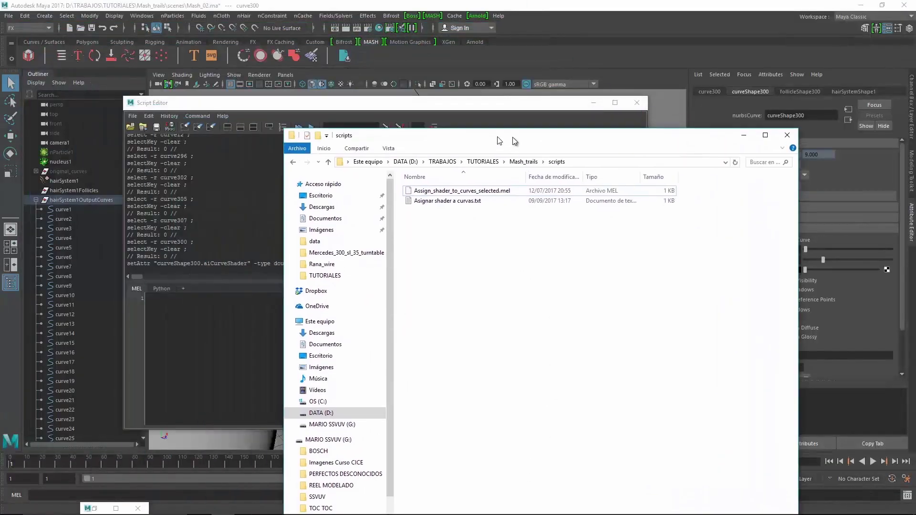
- Load Assign_shader_to_curves_selected.mel into the Script Editor's MEL input tab
drag(590, 172, 591, 157)
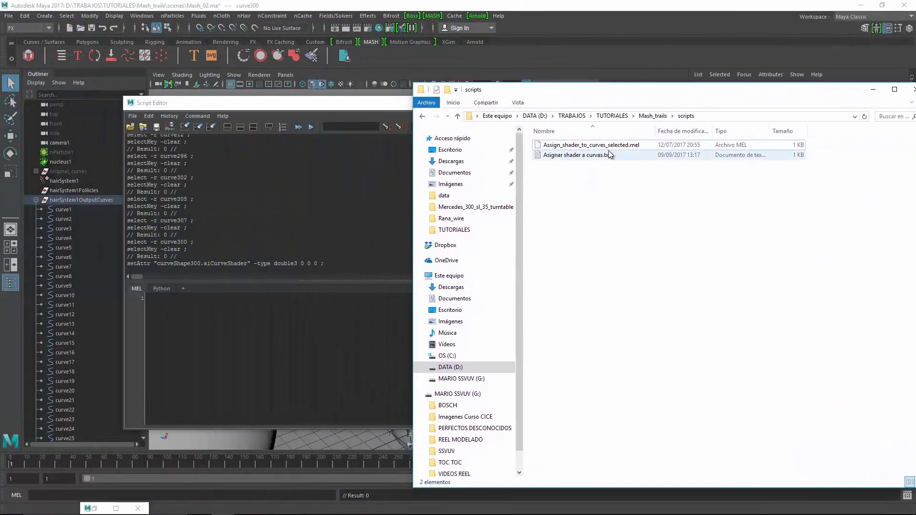
click(605, 146)
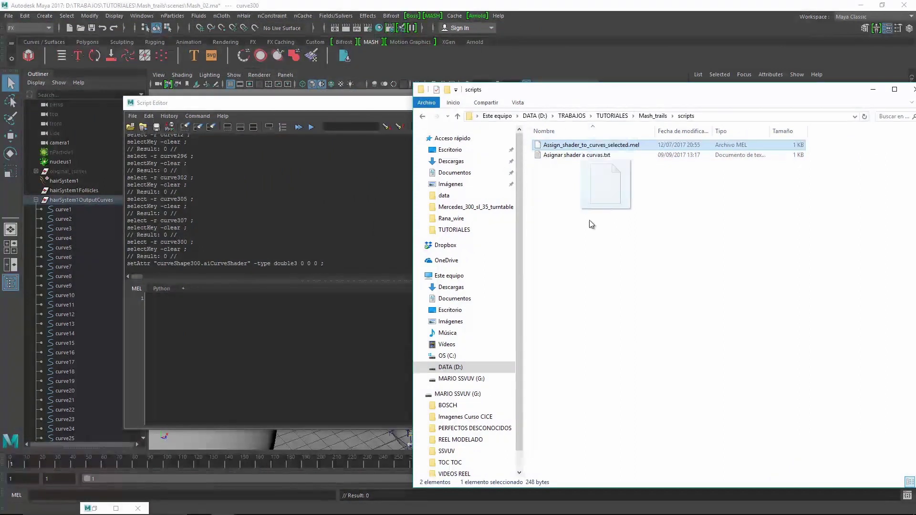
drag(605, 146, 295, 336)
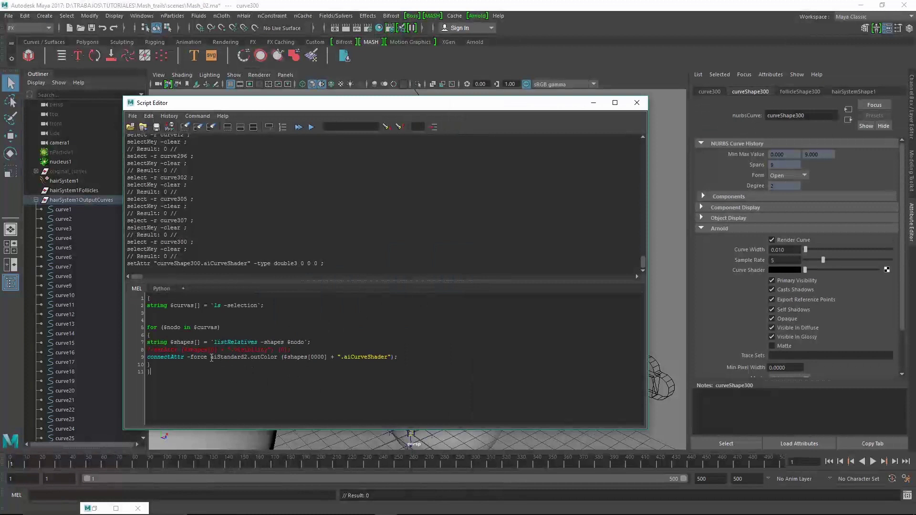
- Check the aiStandard2.outColor reference in the script, then reposition and narrow the Script Editor
drag(221, 358, 278, 358)
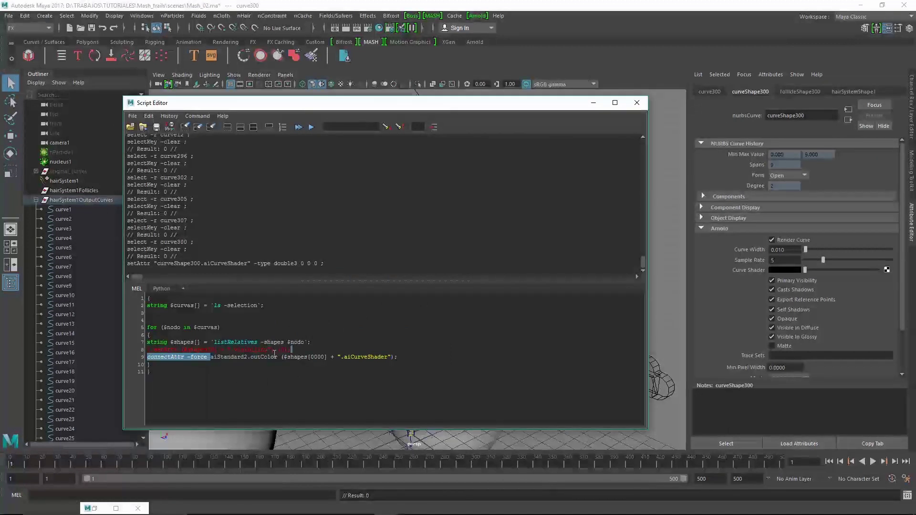
click(274, 394)
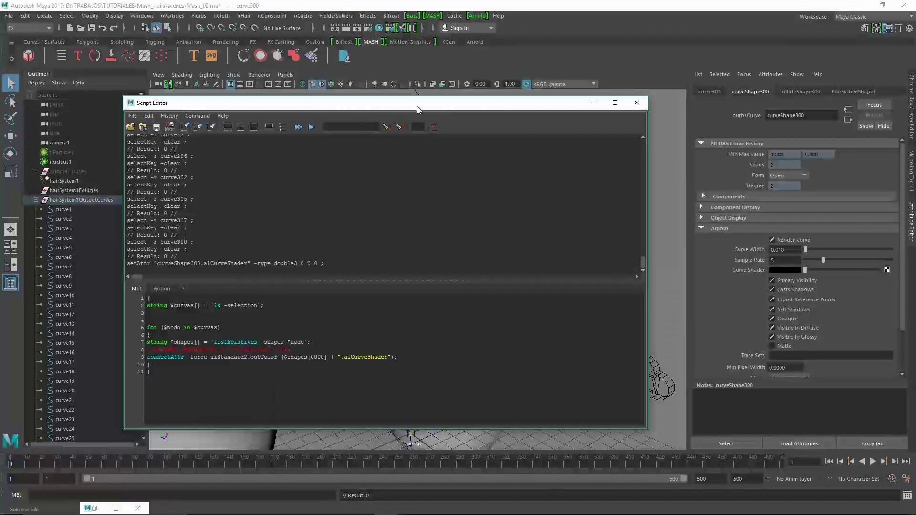
drag(417, 101, 448, 96)
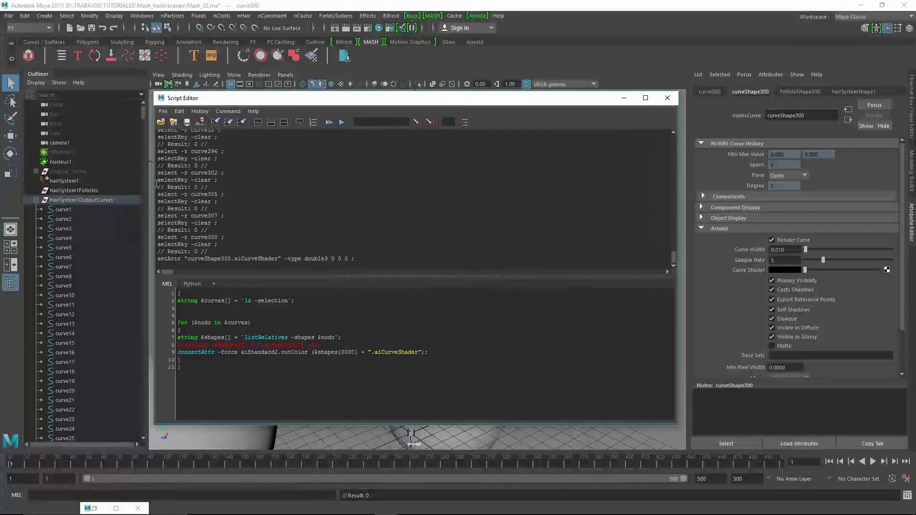
drag(153, 182, 195, 183)
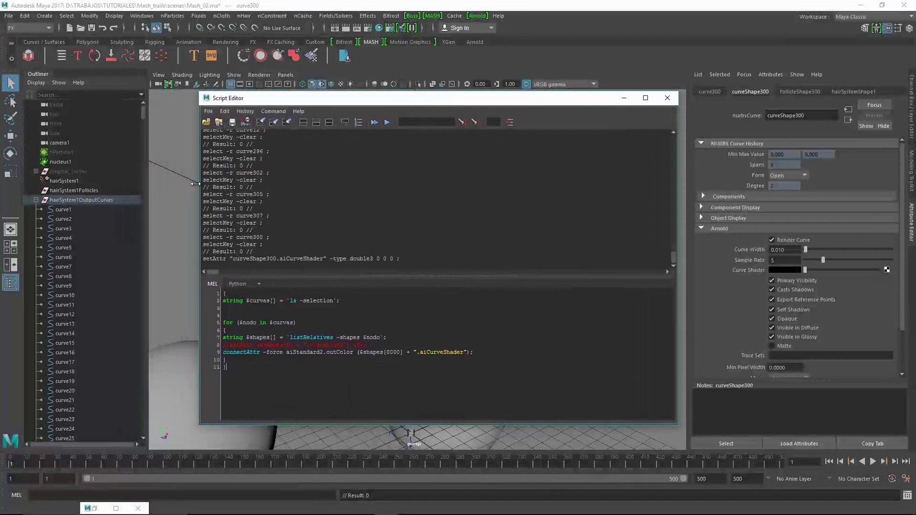
- Clear the Script Editor's history and MEL input, returning to the scripts folder window
right_click(337, 180)
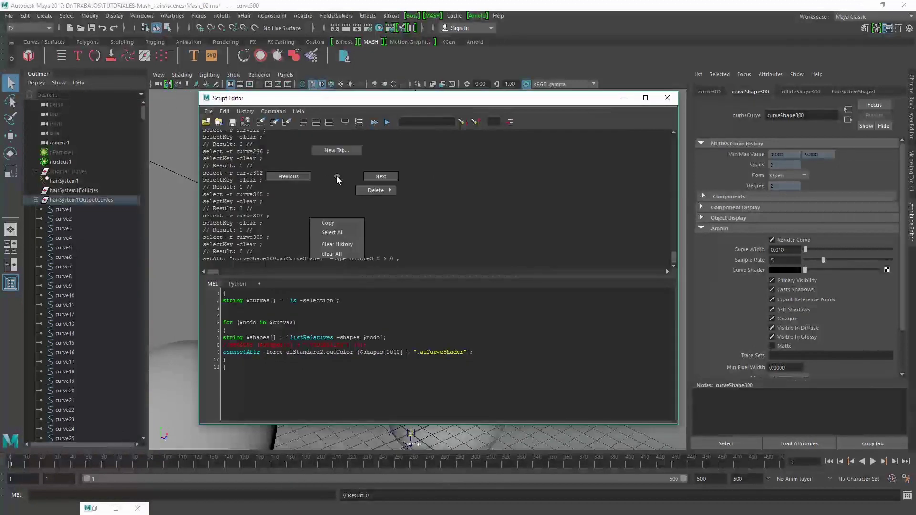
click(339, 254)
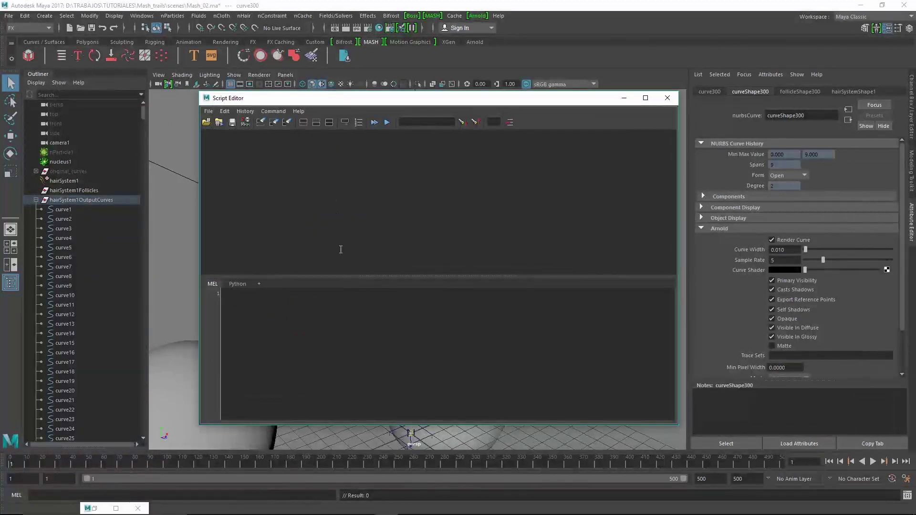
key(alt+Tab)
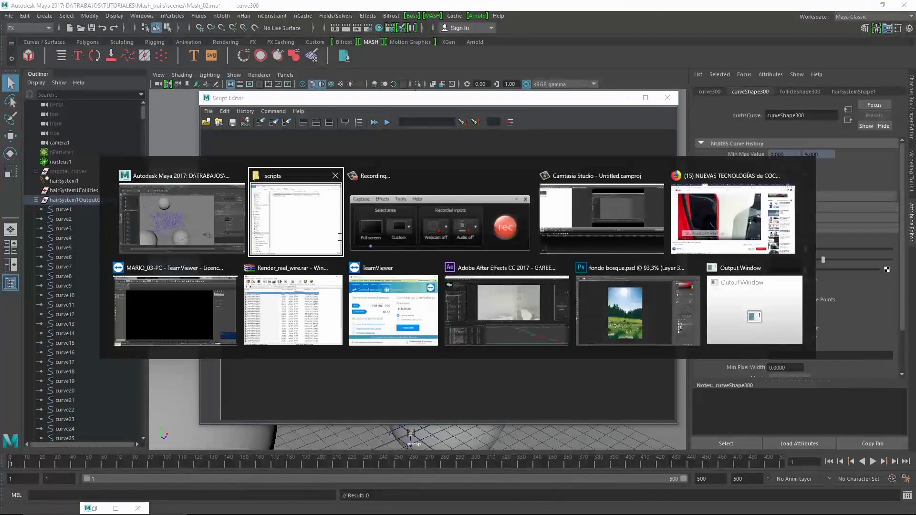
- Reload the .mel script and execute it on curve1 through curve764 to link aiStandard2
drag(578, 146, 337, 329)
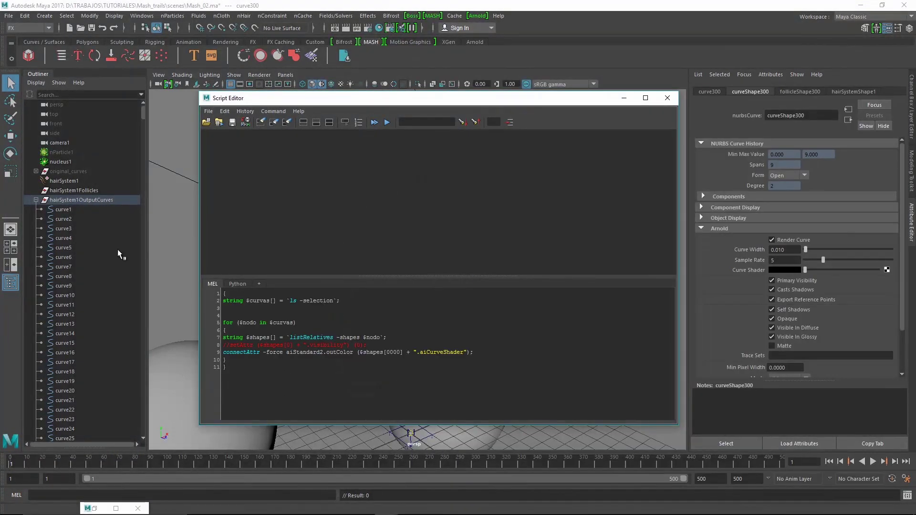
click(90, 212)
drag(142, 115, 131, 424)
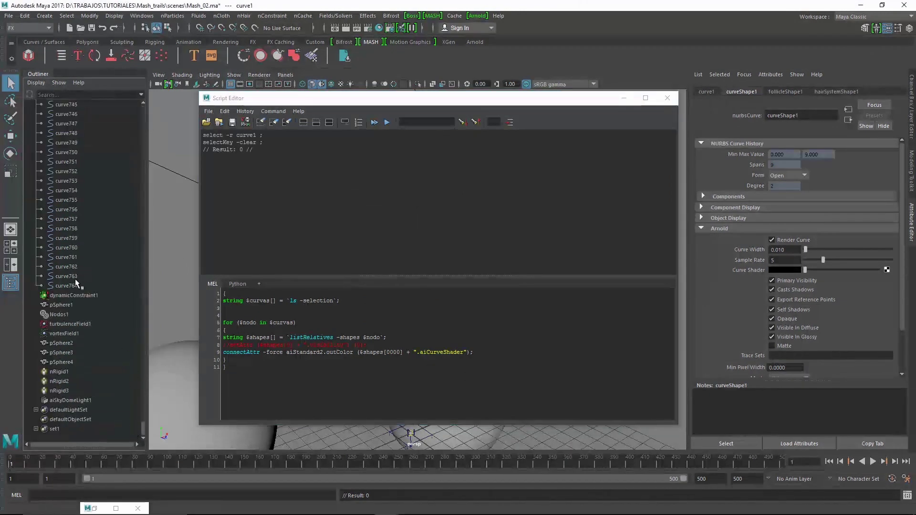
shift+click(76, 284)
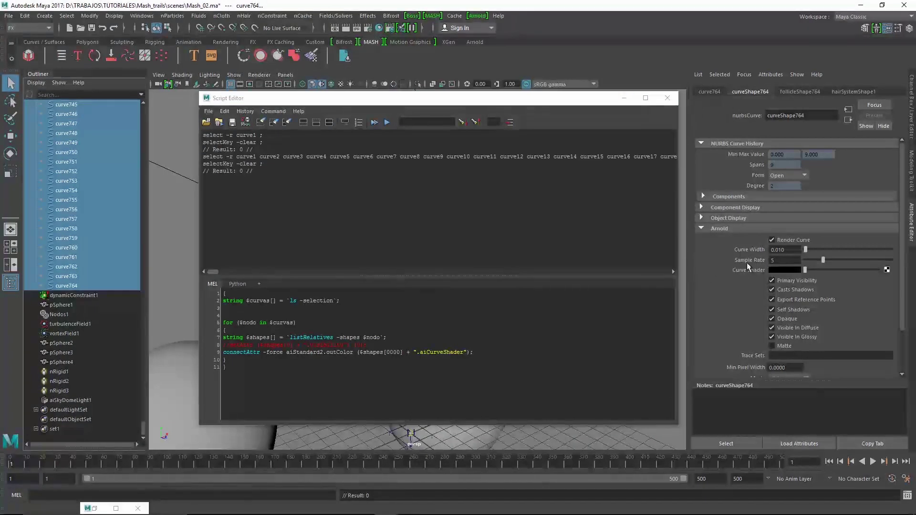
drag(267, 377, 209, 293)
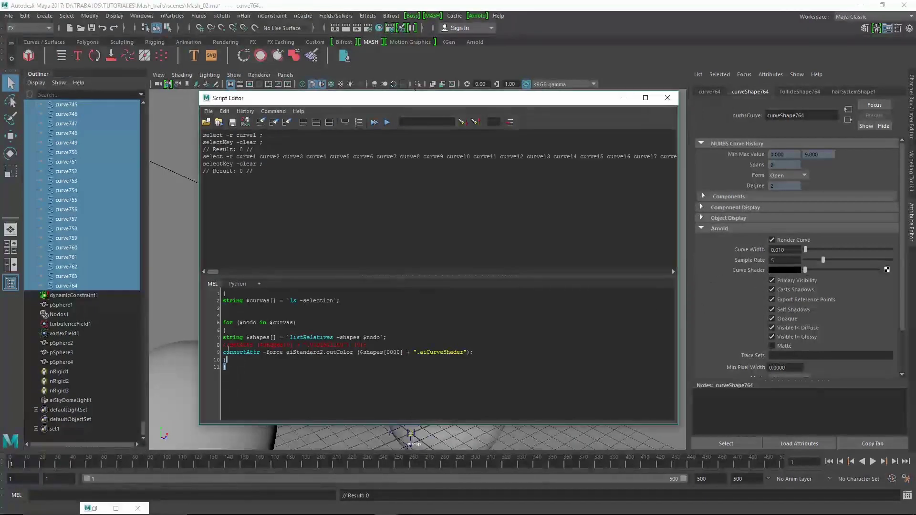
click(387, 123)
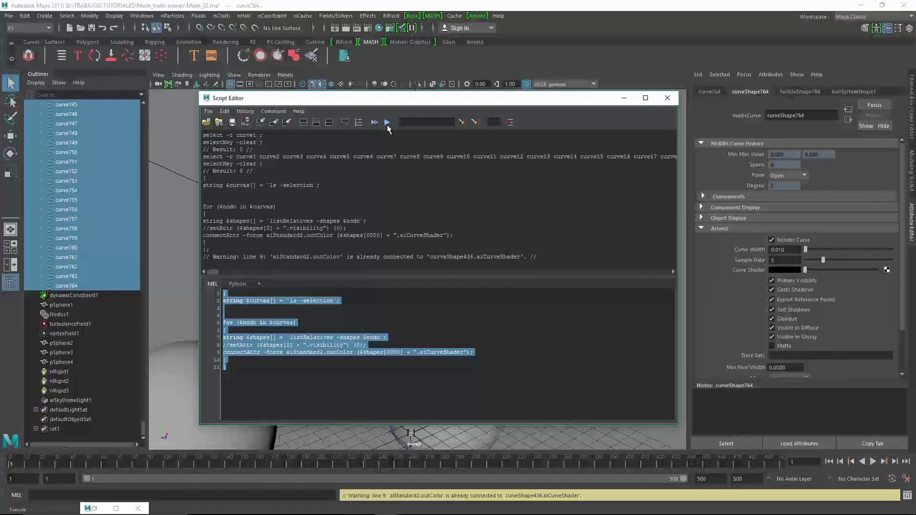
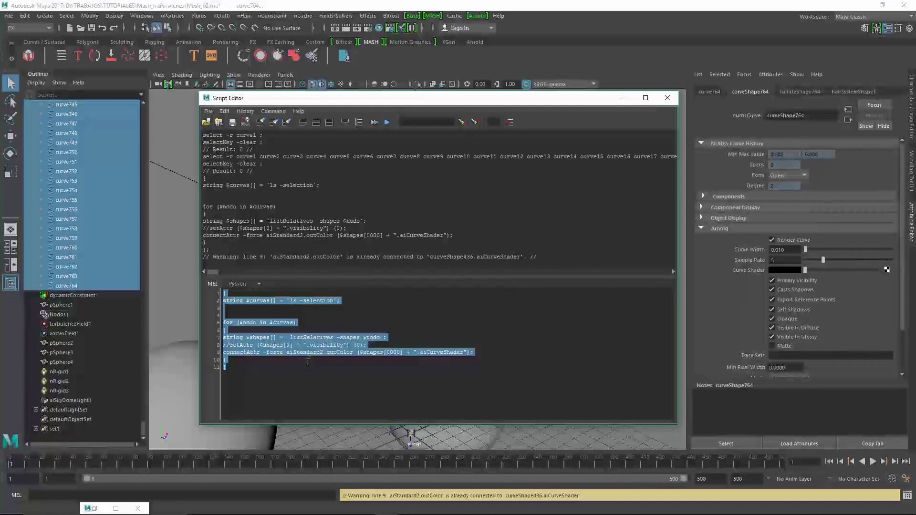
- Inspect aiStandard2 in the shader network, then return to the Script Editor
click(379, 30)
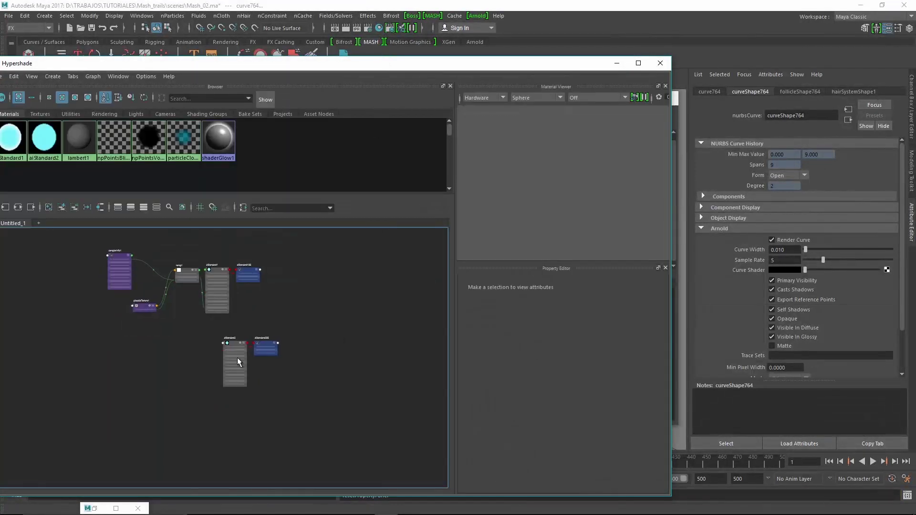
scroll(239, 362, up, 5)
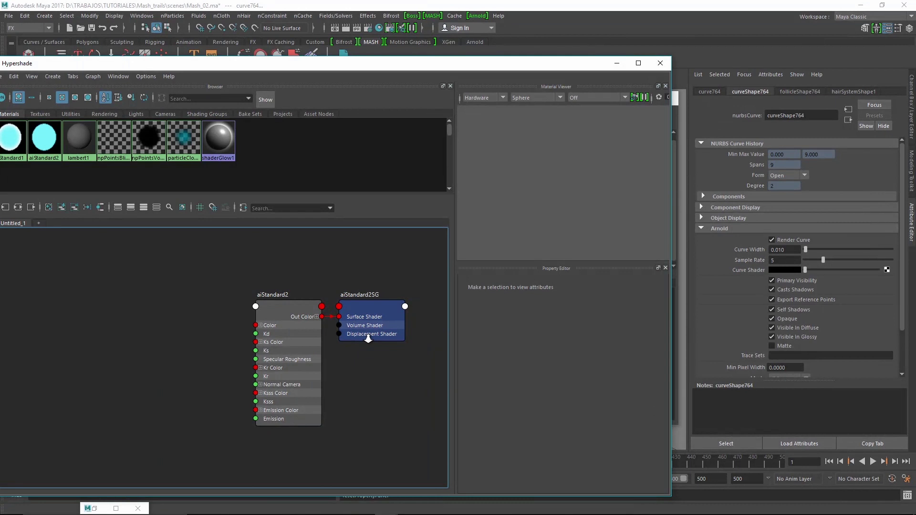
scroll(368, 339, down, 3)
scroll(306, 343, down, 2)
scroll(287, 353, down, 2)
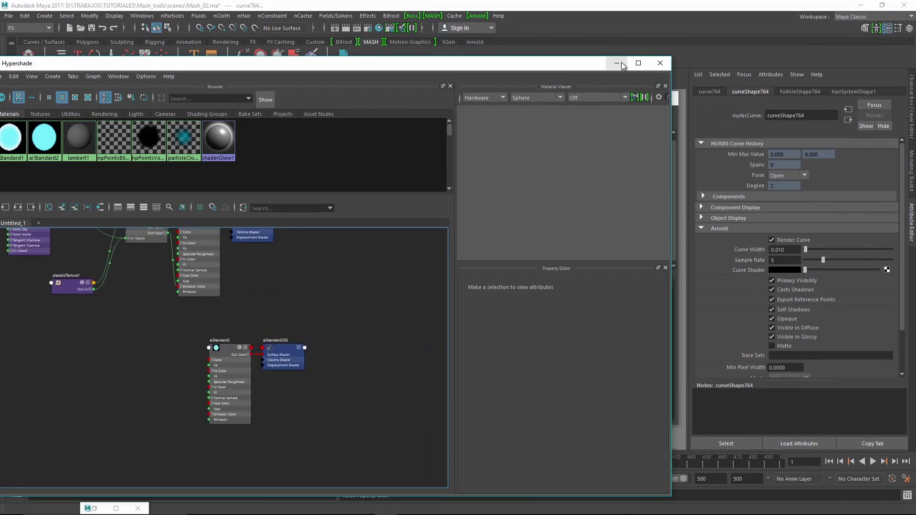
click(619, 64)
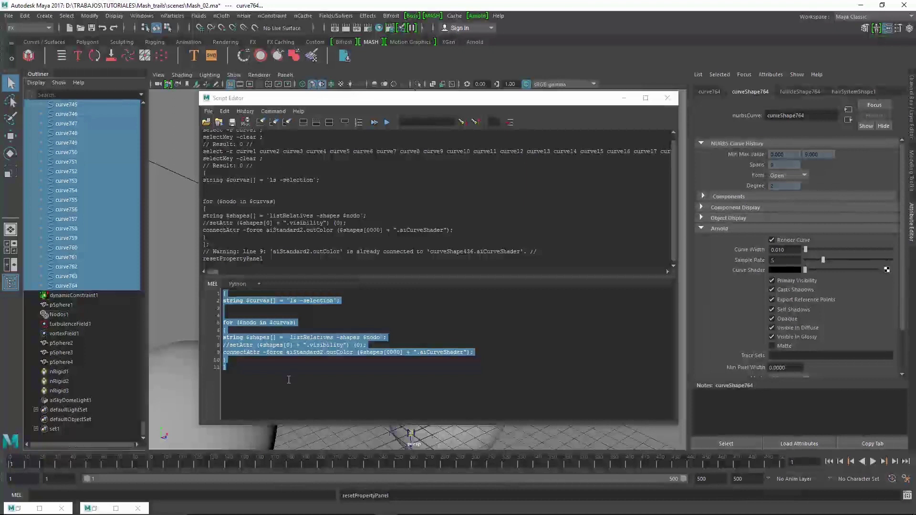
- Run the shader-connecting MEL script on curves curve1 through curve284
mouse_move(142, 429)
mouse_down()
mouse_move(195, 107)
mouse_move(138, 208)
mouse_up()
click(81, 210)
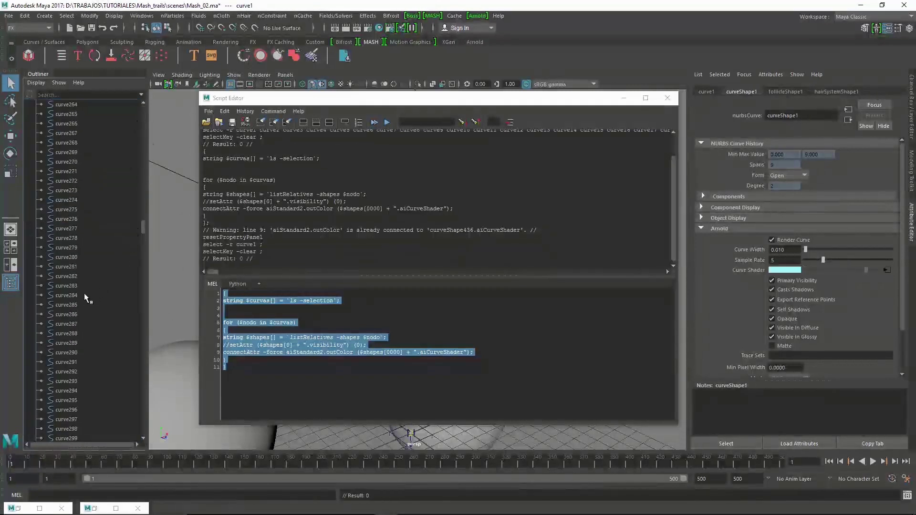
shift+click(85, 296)
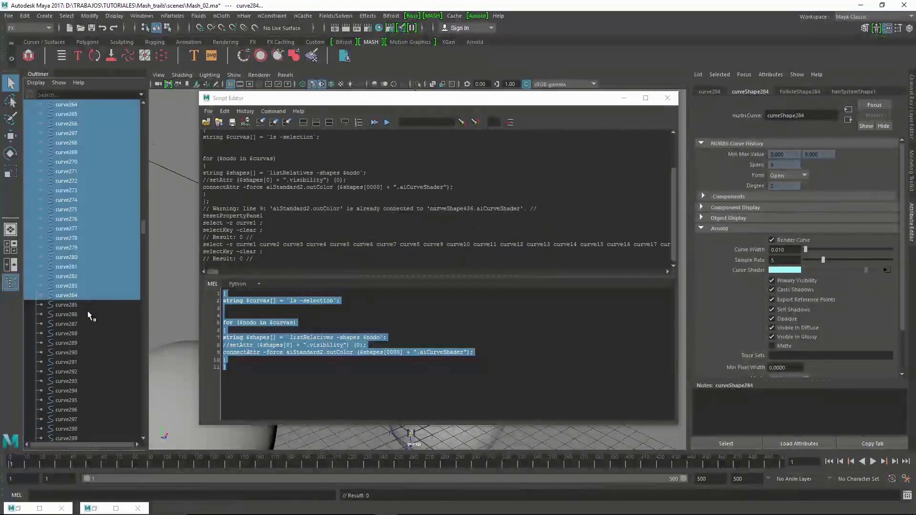
click(387, 122)
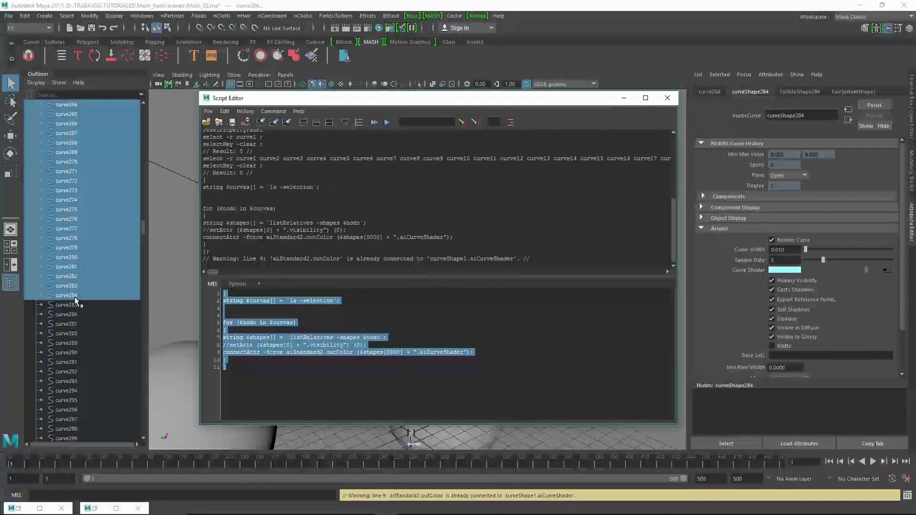
- Spot-check curve shader assignments on curves 271, 274, 277, 292, 297 and 518
click(90, 228)
click(87, 199)
click(83, 171)
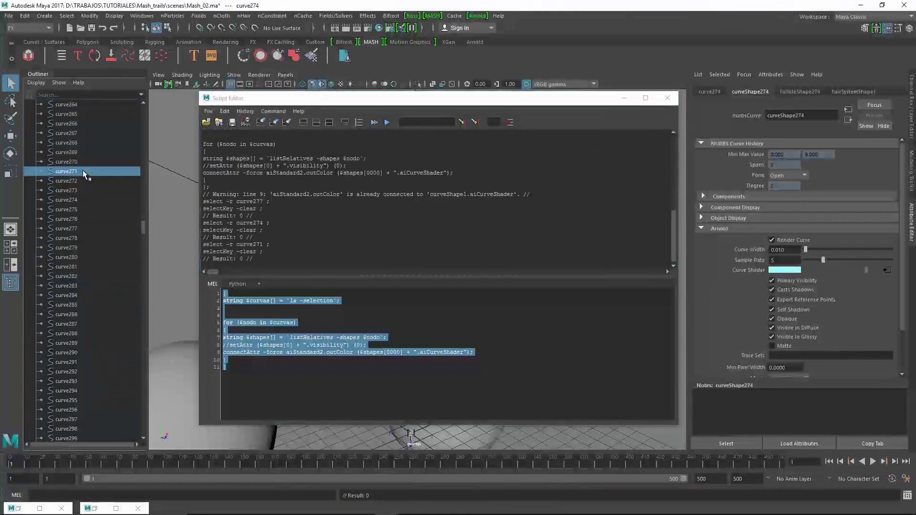
click(73, 372)
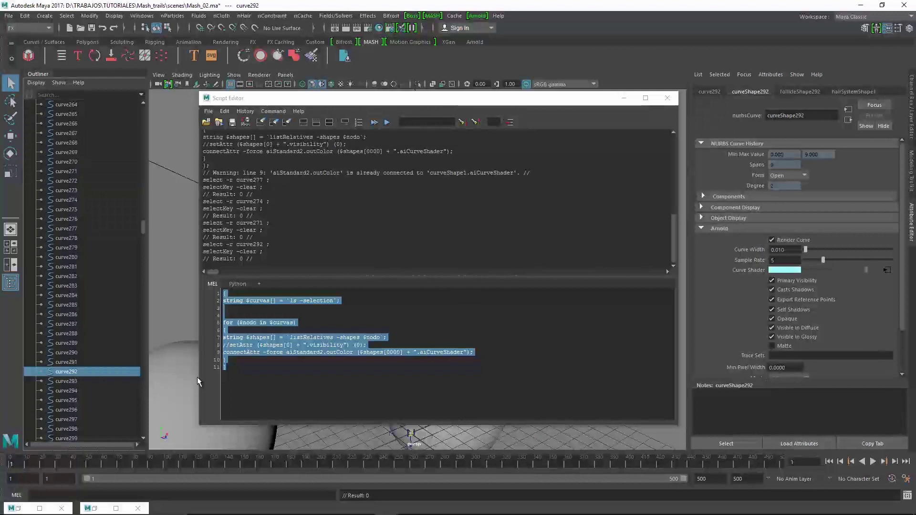
click(74, 418)
drag(142, 229, 143, 326)
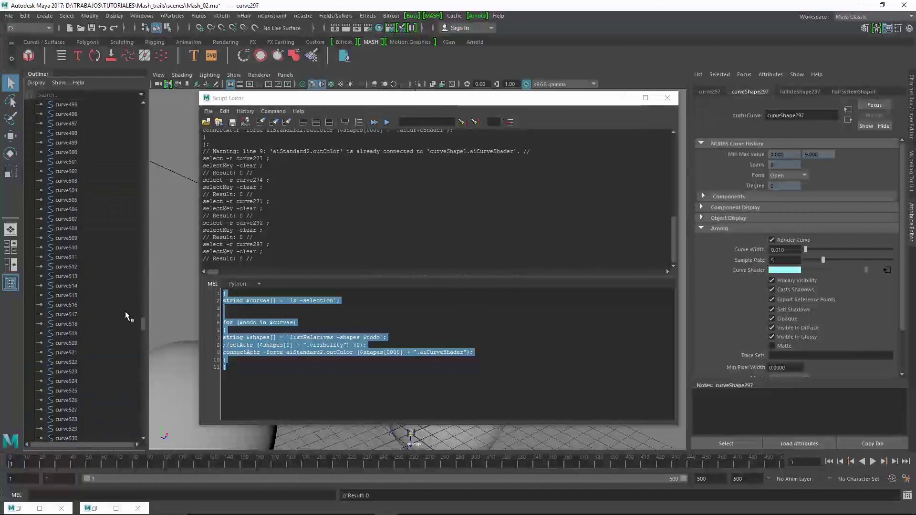
click(105, 324)
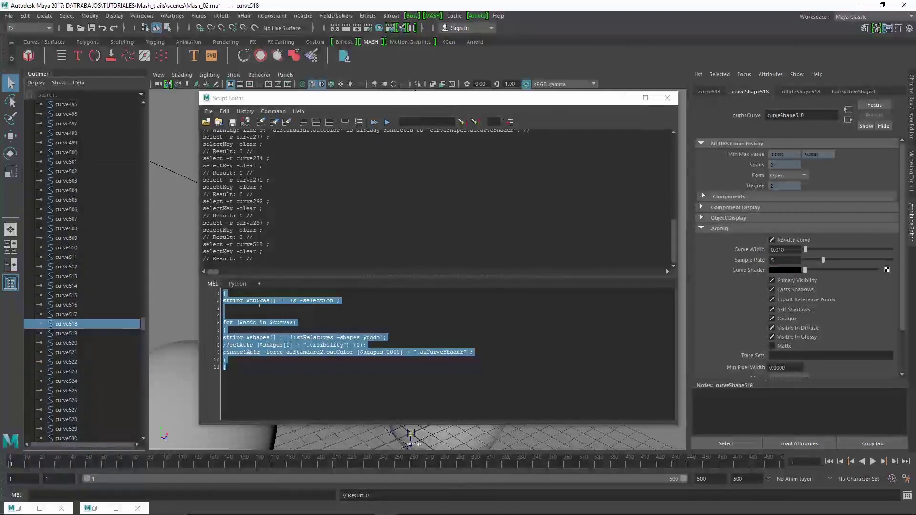
- Run the shader-connecting script on every curve from curve1 to curve764
mouse_move(142, 323)
mouse_down()
mouse_move(142, 111)
mouse_move(122, 362)
mouse_move(128, 430)
mouse_up()
click(85, 210)
shift+click(79, 285)
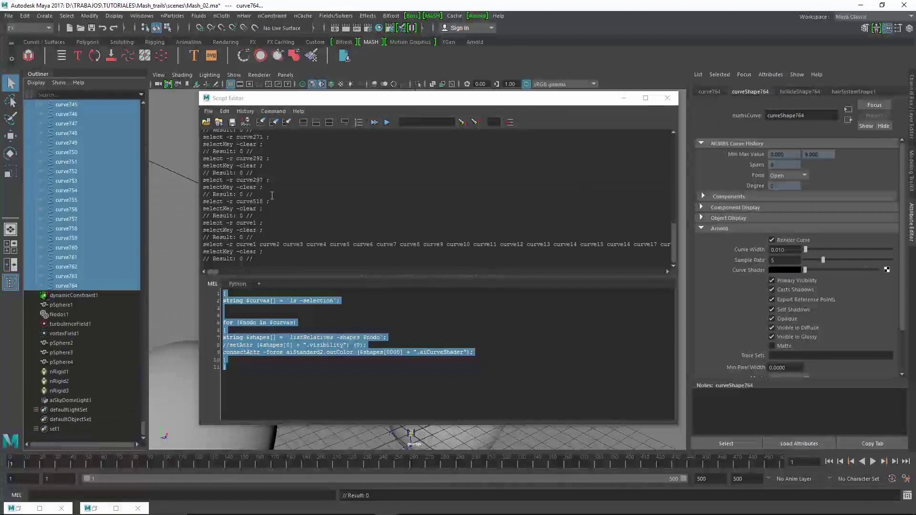
click(388, 125)
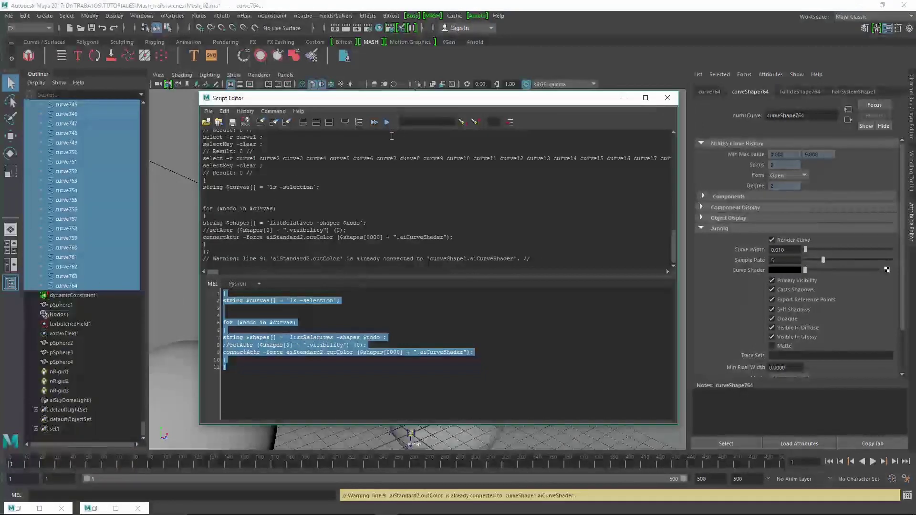
- Re-run the script on curve512–curve764, then select curve511
click(76, 283)
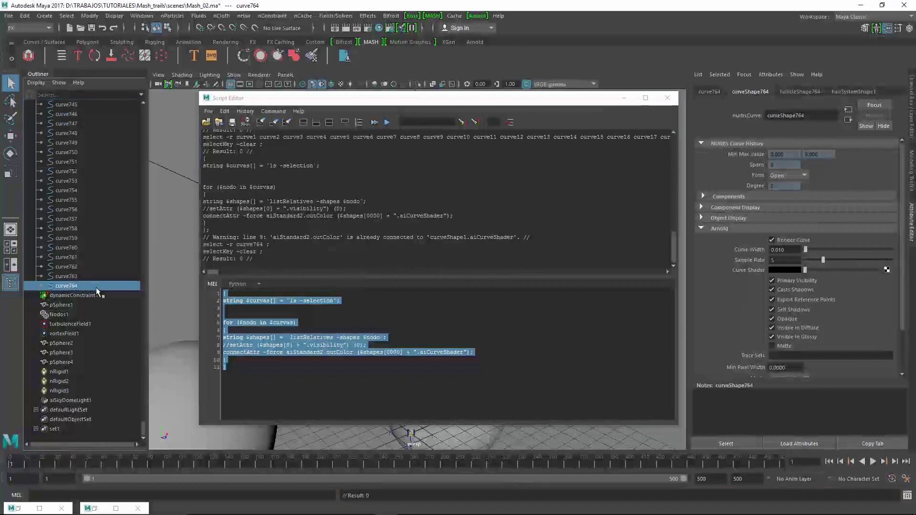
drag(141, 433, 138, 327)
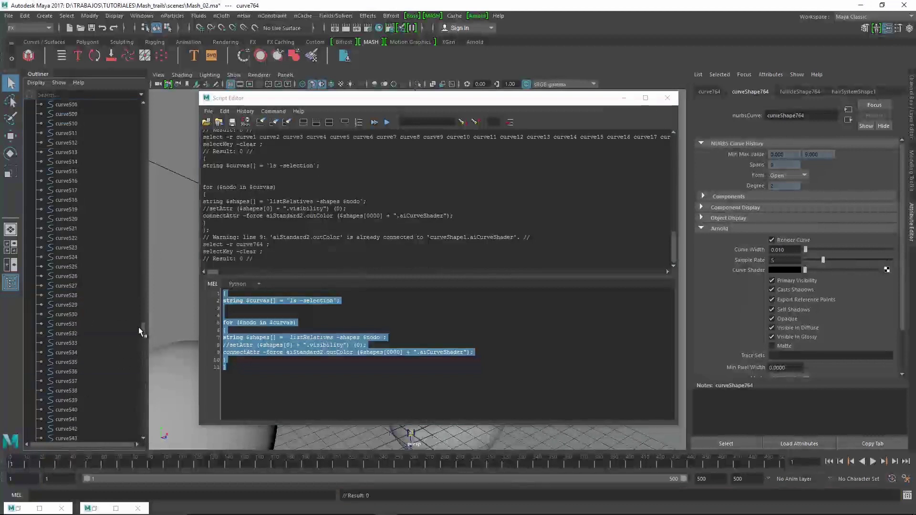
shift+click(81, 171)
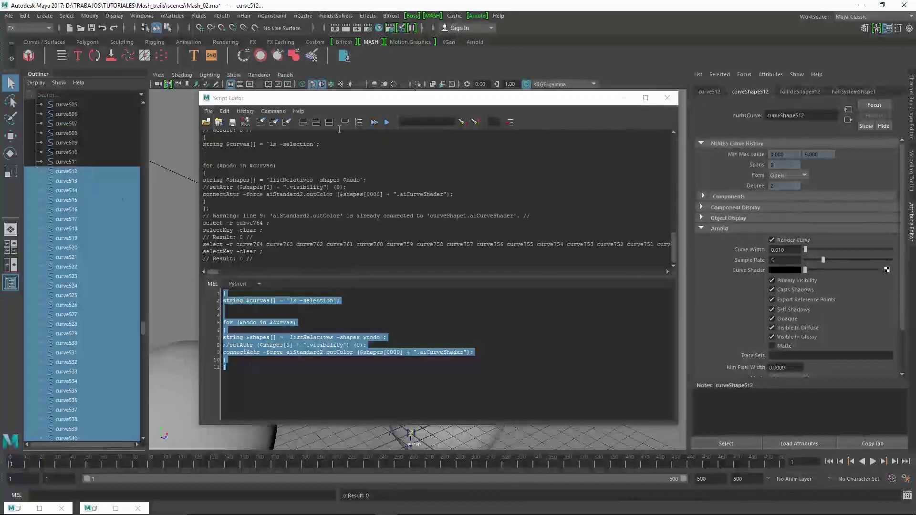
click(387, 122)
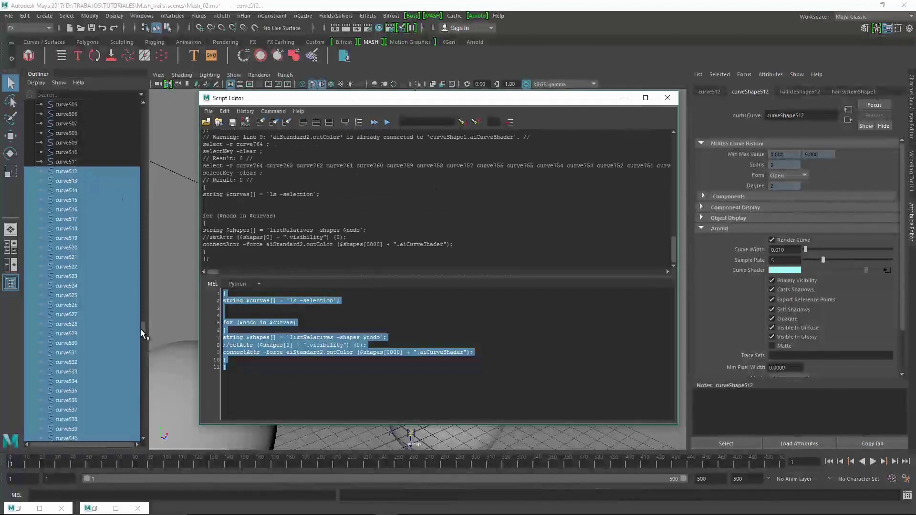
drag(141, 329, 142, 321)
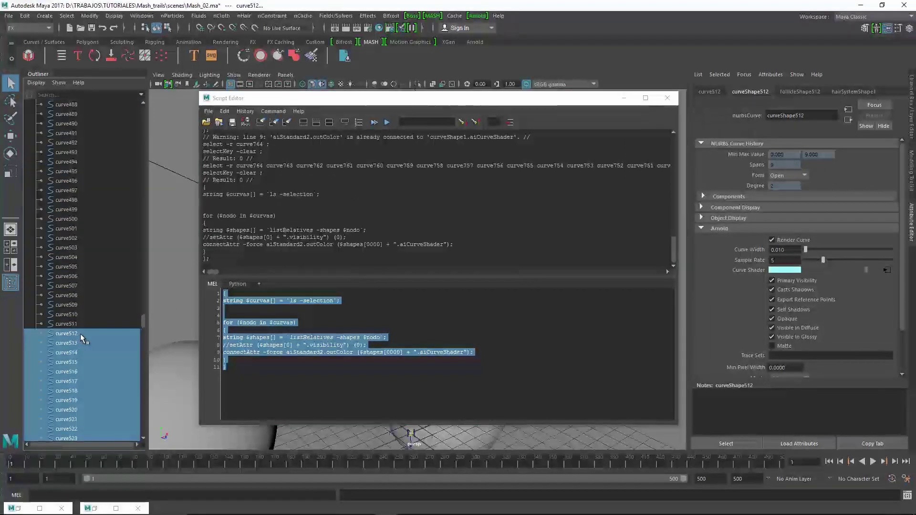
click(82, 327)
- Run the shader-connecting script on curves curve384 through curve511
drag(143, 320, 146, 276)
scroll(89, 156, up, 5)
shift+click(87, 153)
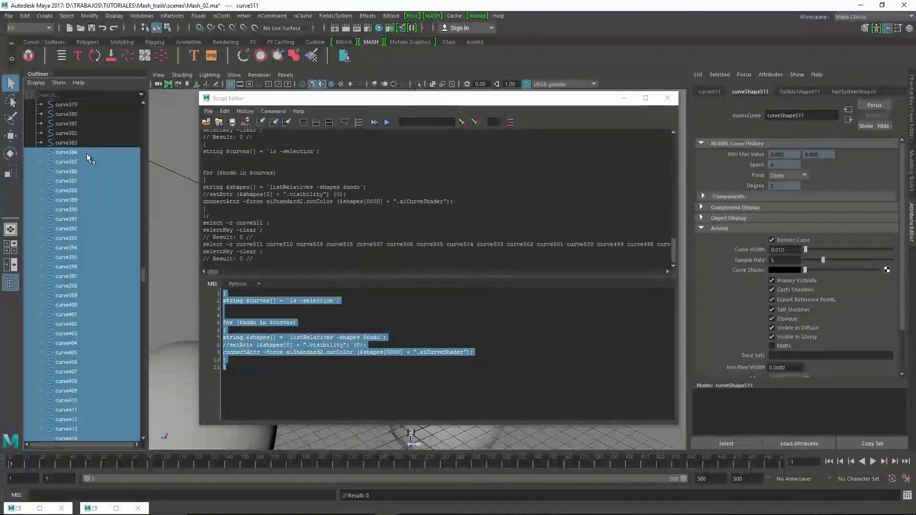
click(388, 123)
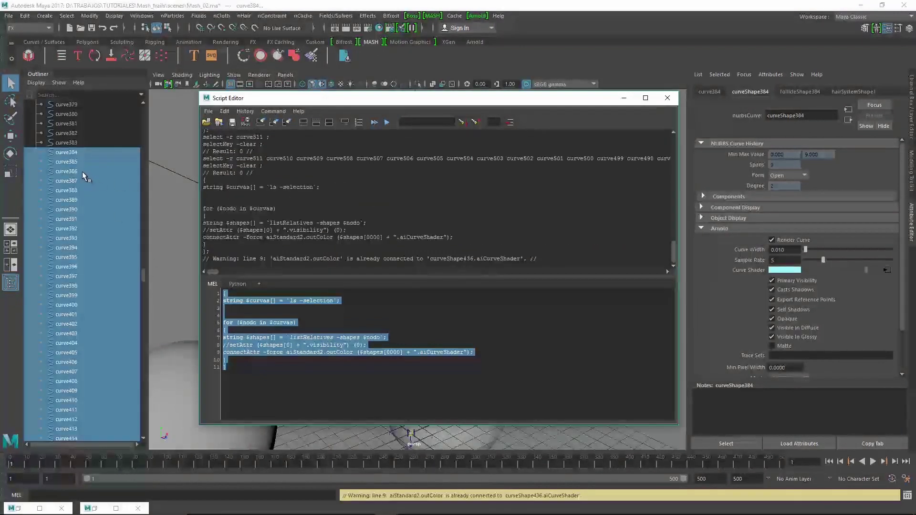
- Spot-check the curve shader on curves 381 to 384
click(82, 171)
click(81, 162)
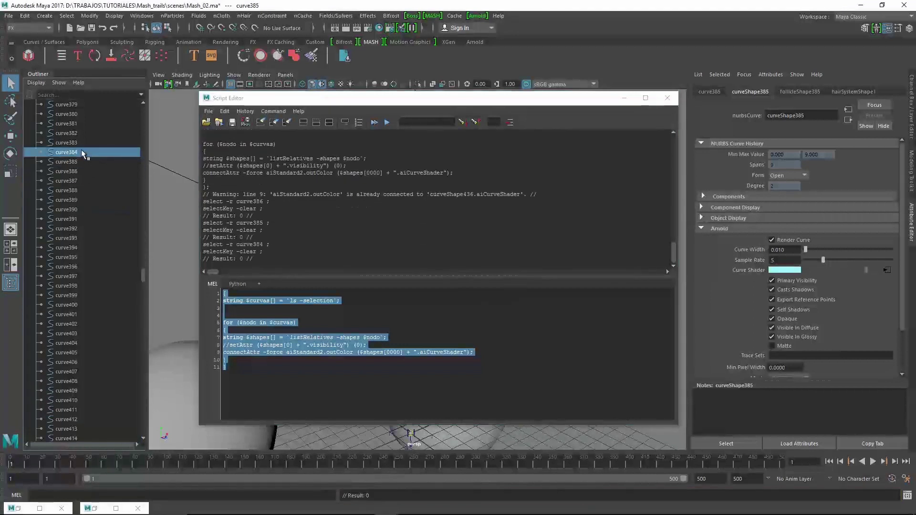
click(85, 142)
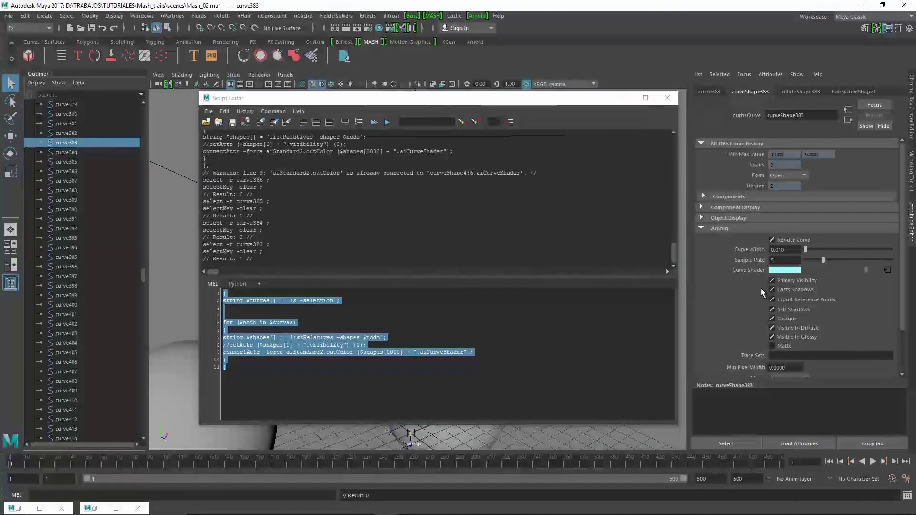
click(77, 137)
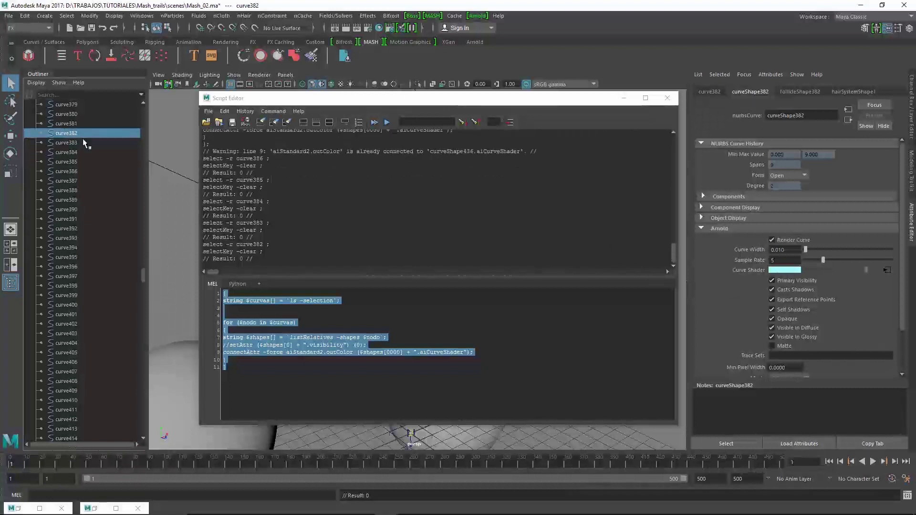
drag(143, 271, 143, 261)
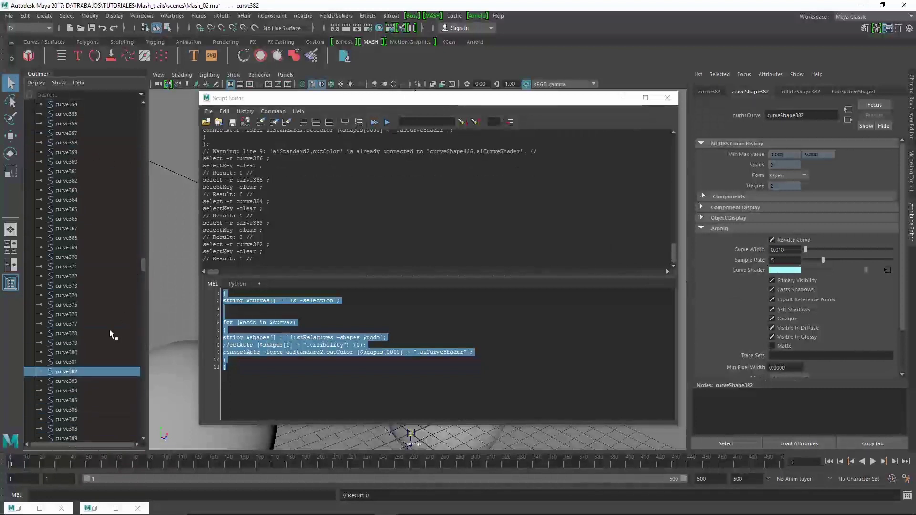
click(89, 360)
- Run the script on curve355–curve381, then on curve324–curve354
shift+click(84, 115)
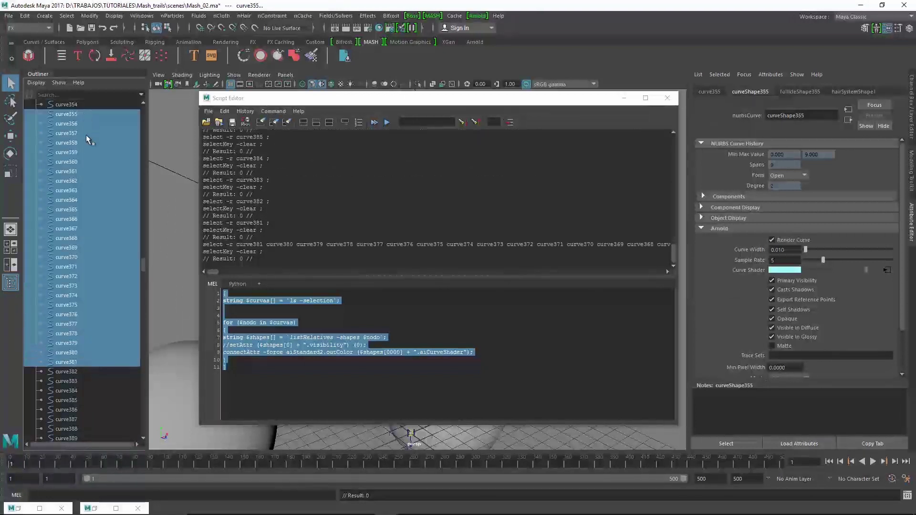
click(386, 122)
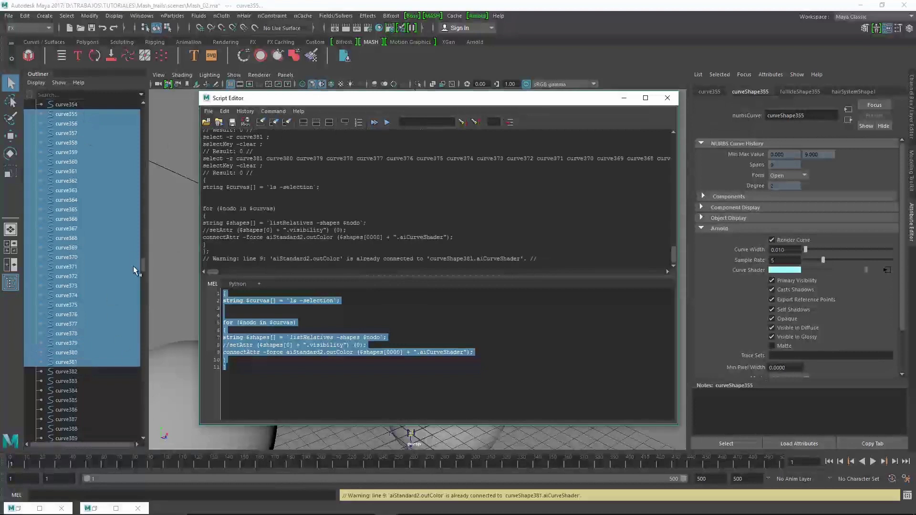
drag(141, 262, 142, 248)
click(87, 410)
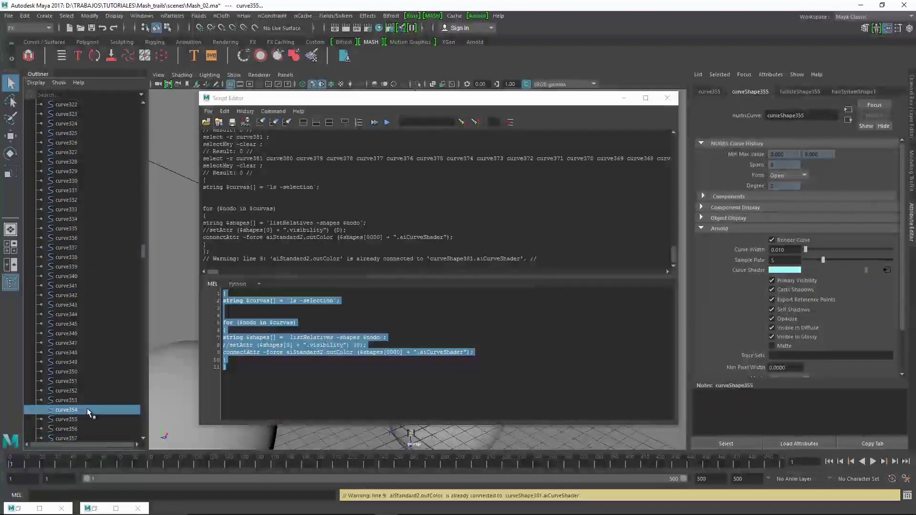
shift+click(95, 120)
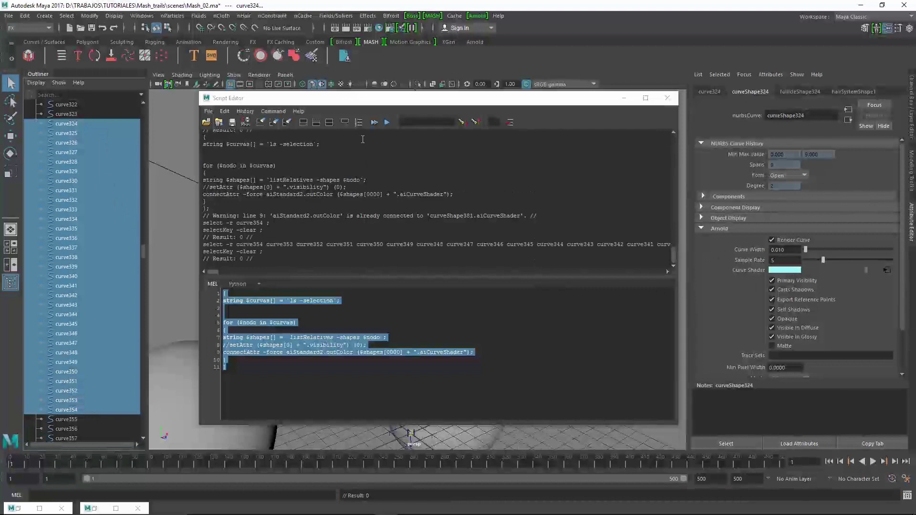
click(386, 122)
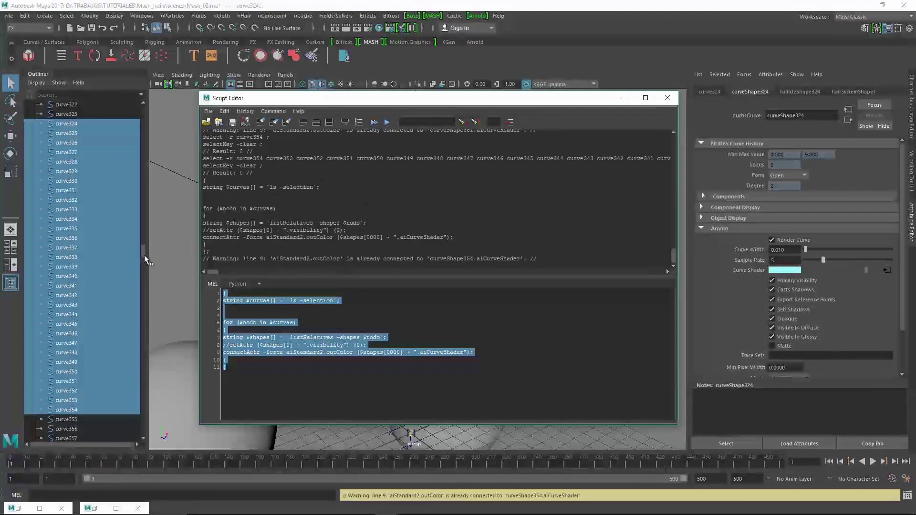
- Run the shader-connecting script on curves curve234 through curve323
drag(144, 255, 143, 242)
click(93, 380)
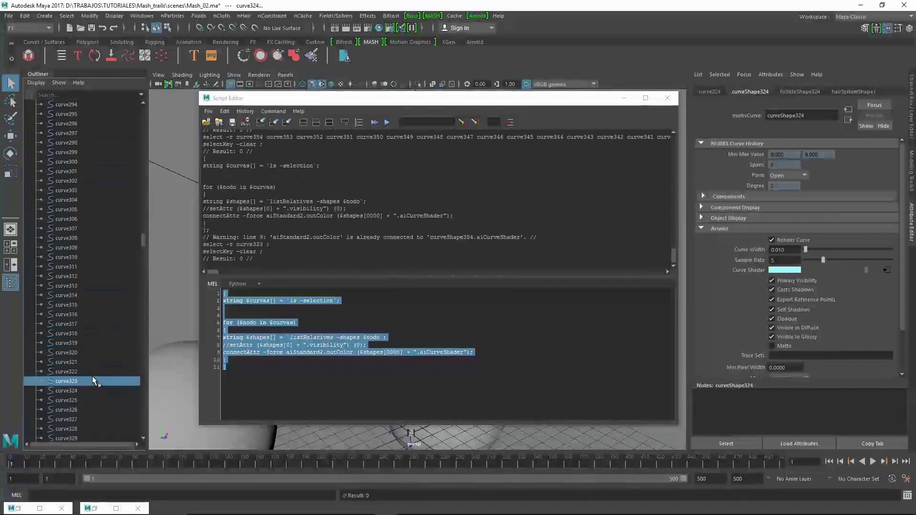
drag(144, 236, 145, 215)
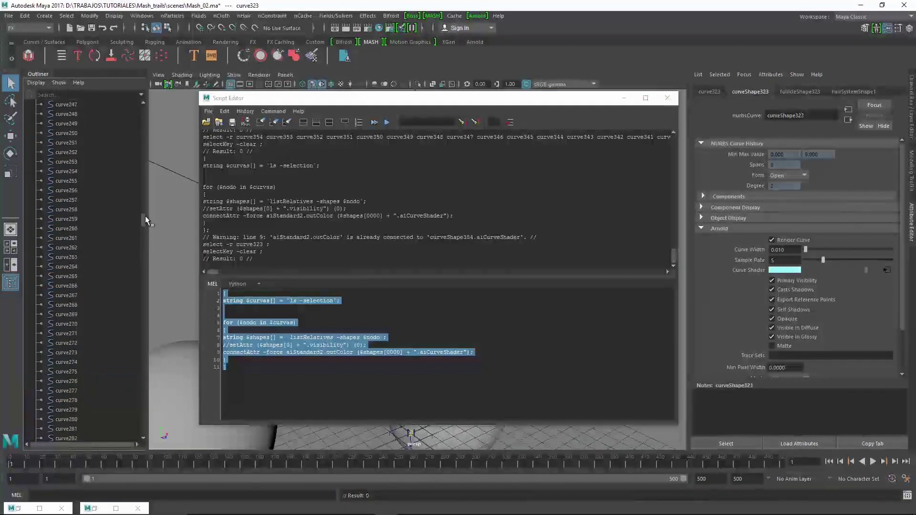
shift+click(91, 153)
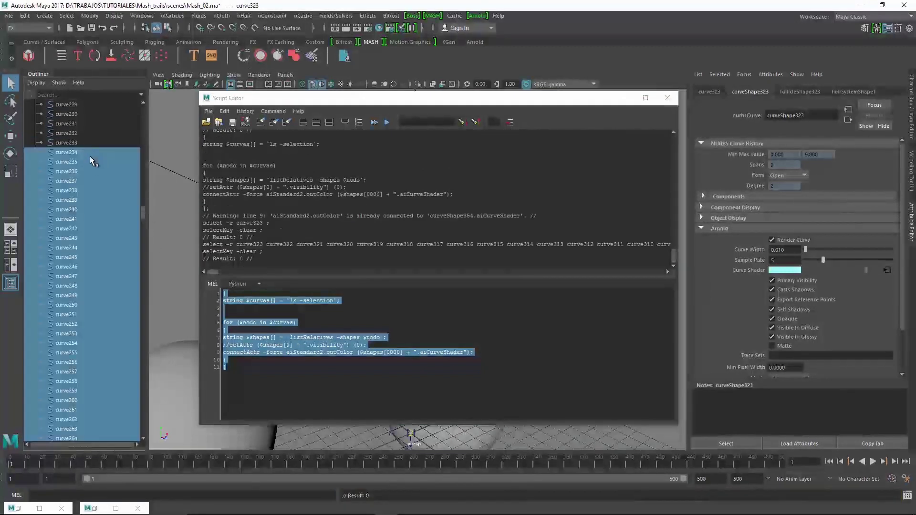
click(387, 122)
- Spot-check the shader on curves 232, 230, 199, 194, 138 and 134
click(77, 133)
click(88, 114)
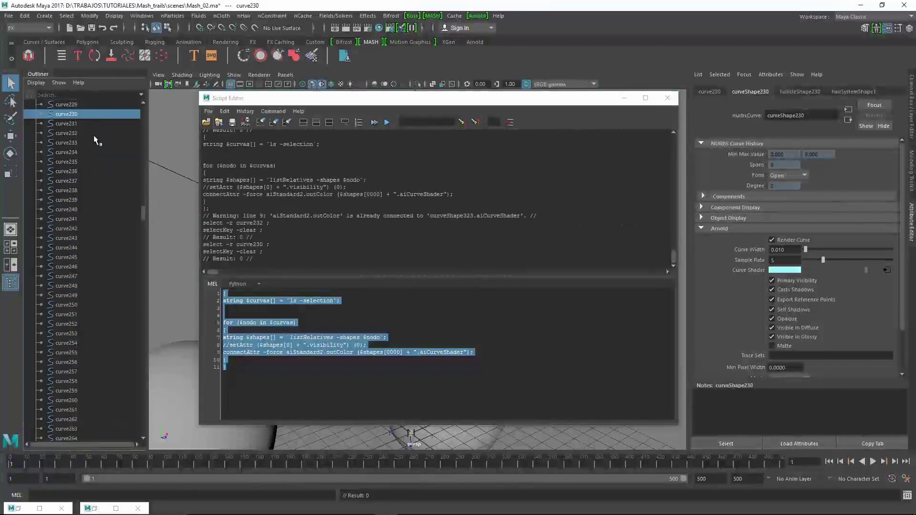
drag(143, 218, 144, 171)
click(101, 228)
click(100, 181)
click(93, 209)
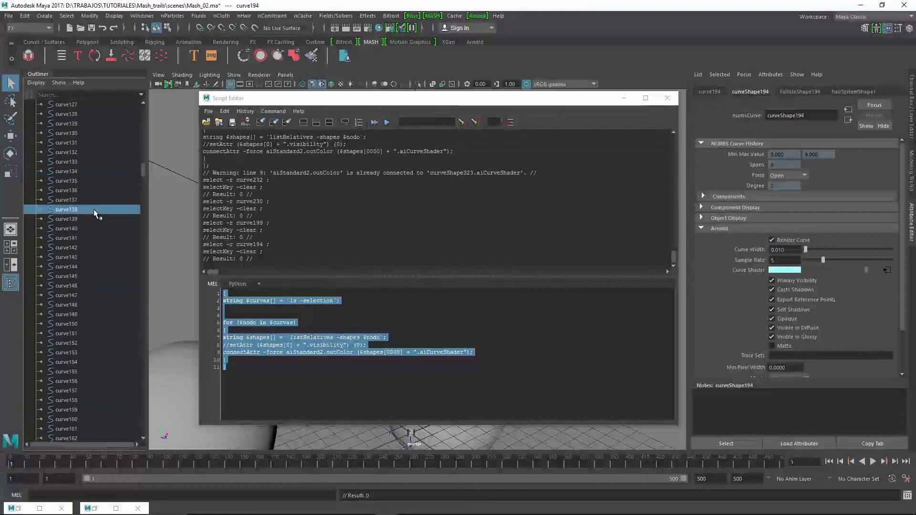
click(94, 171)
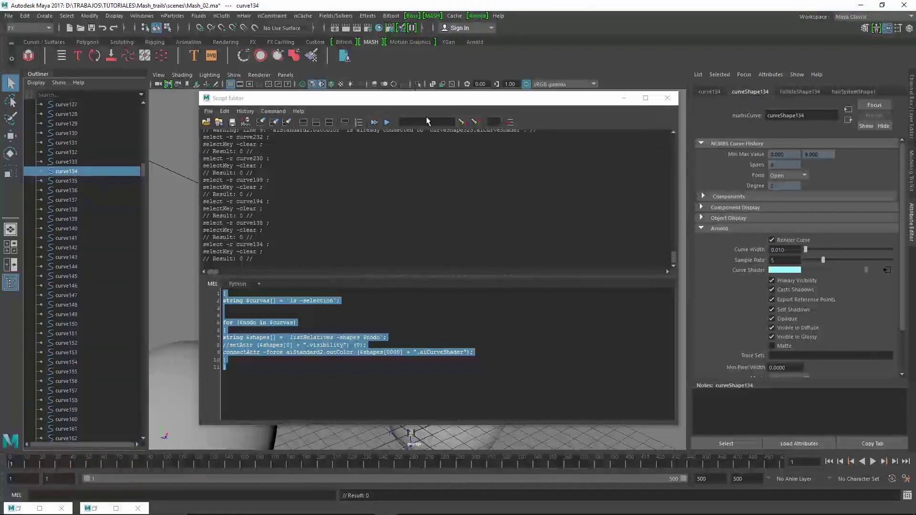
- Hide the Script Editor and view a test Arnold render from the persp camera
click(624, 101)
alt+drag(424, 272, 458, 267)
click(477, 16)
click(489, 31)
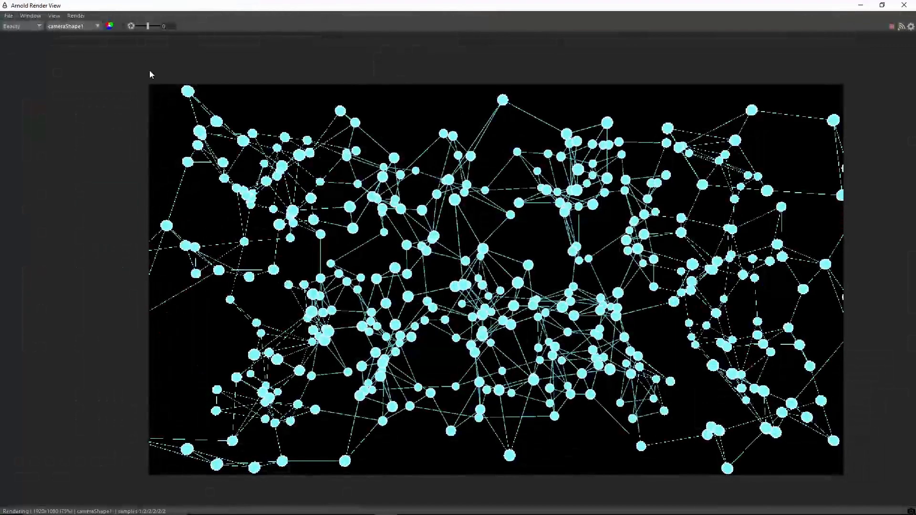
click(84, 27)
click(83, 36)
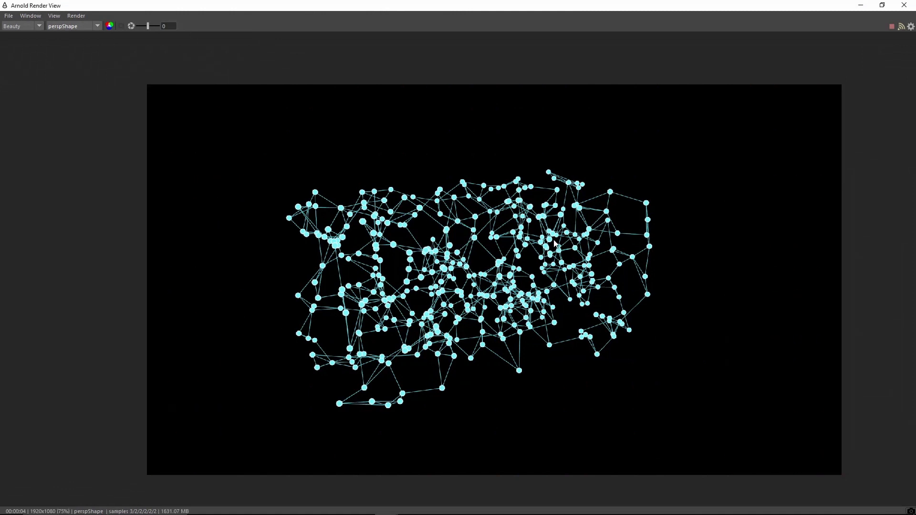
click(903, 6)
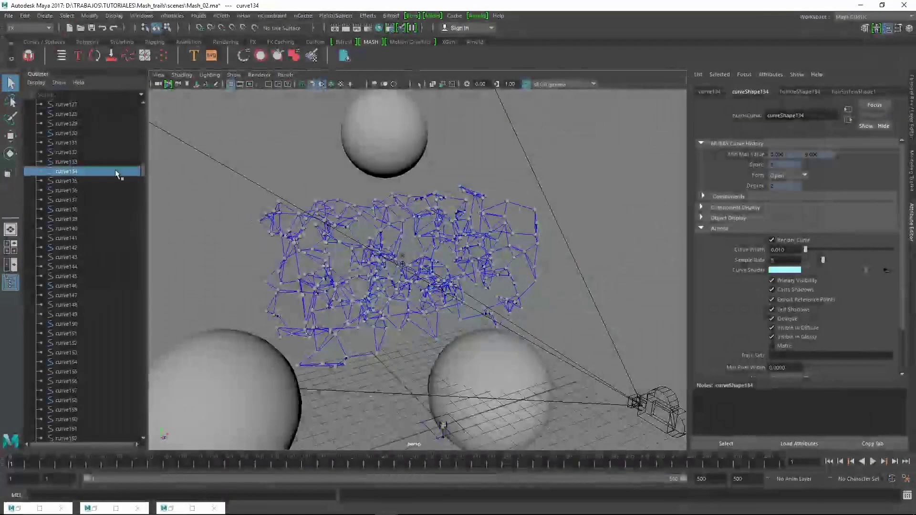
- Collapse hairSystem1OutputCurves and delete set1 from the Outliner
drag(142, 164, 142, 101)
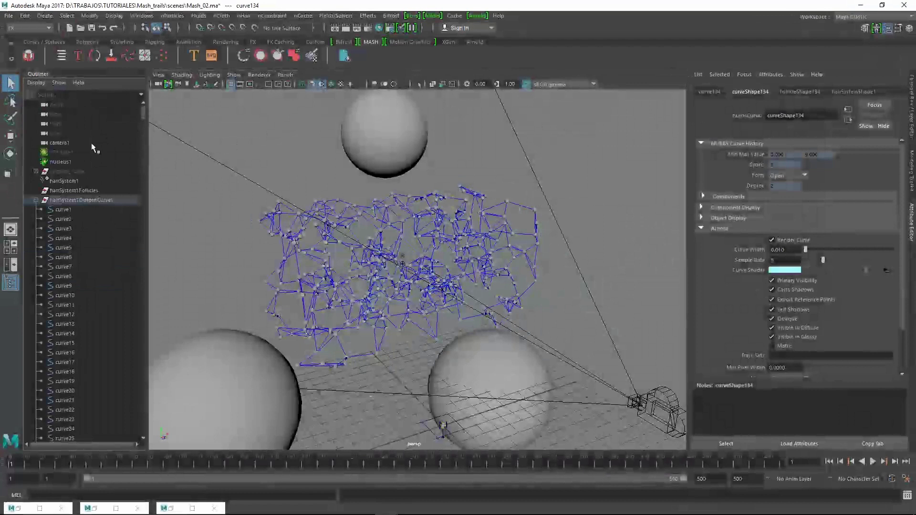
click(36, 201)
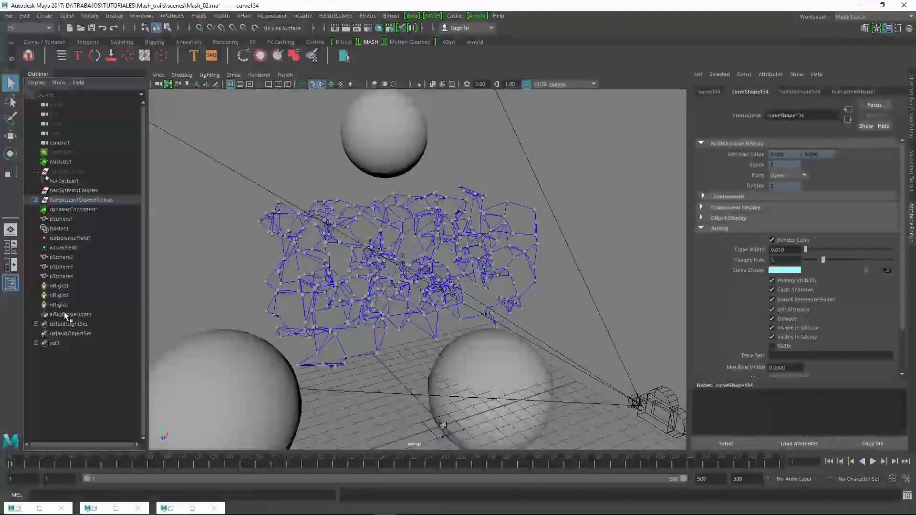
click(57, 343)
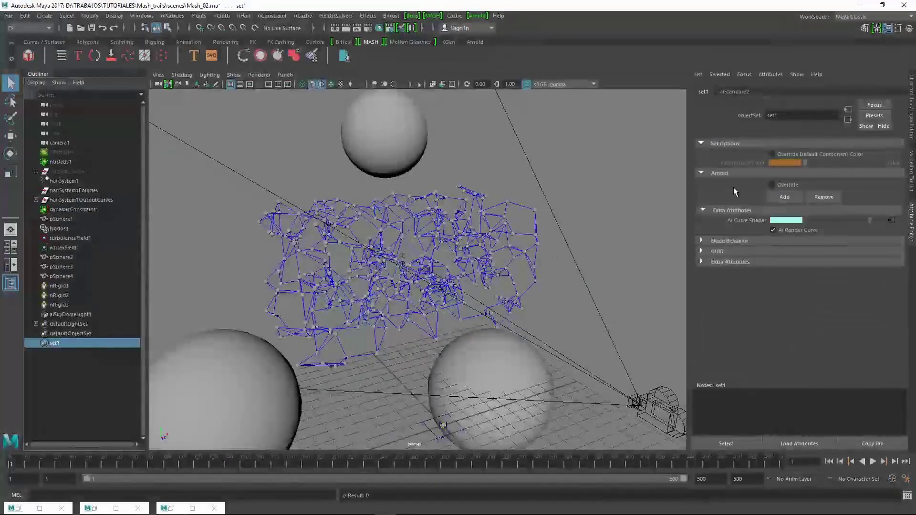
click(63, 350)
key(Delete)
- Run a fresh Arnold render of the curve network and close it
alt+drag(377, 253, 389, 262)
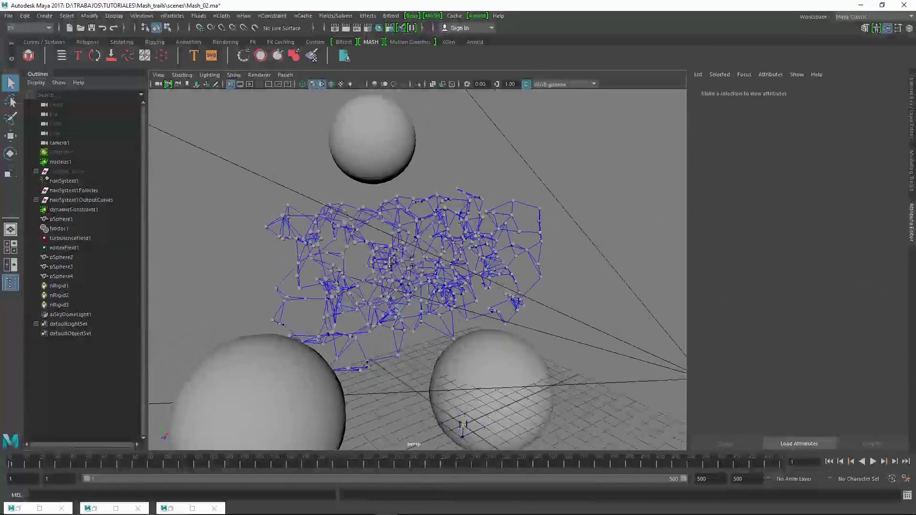
click(477, 15)
click(491, 37)
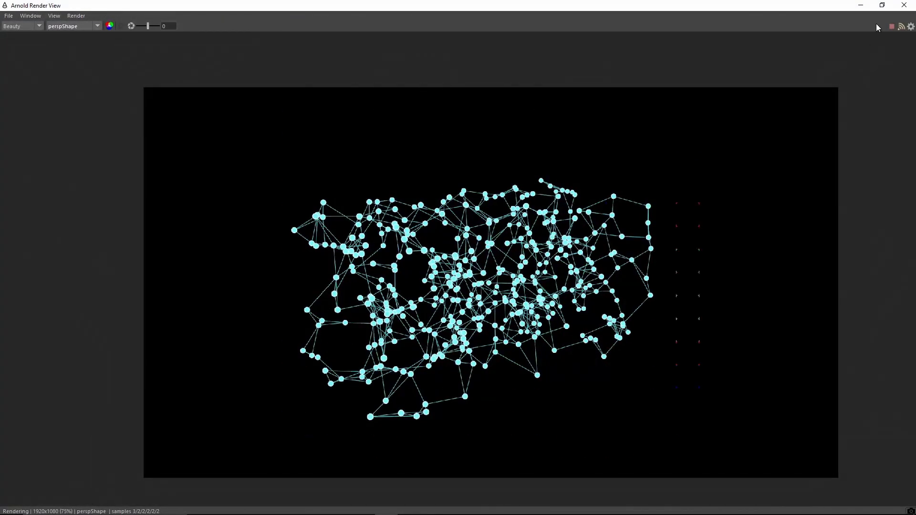
click(904, 5)
- Switch the viewport to Top View and frame the curve network
key(space)
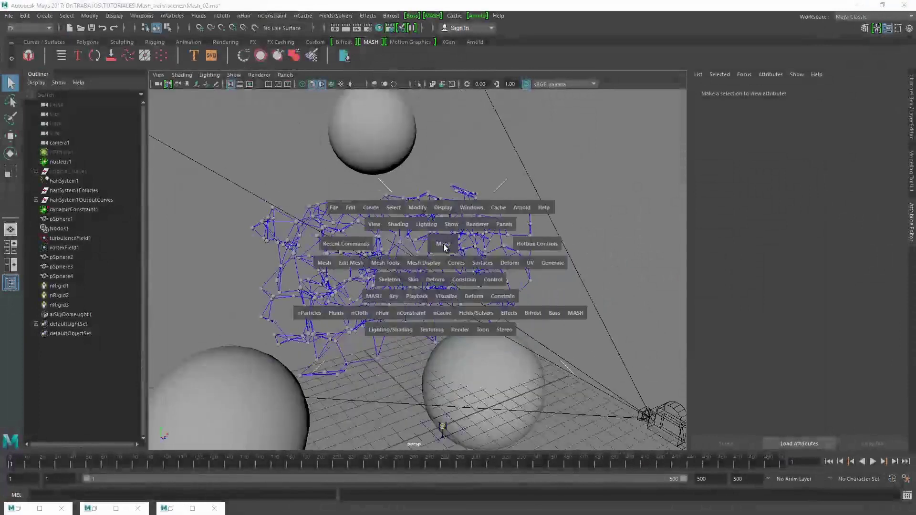
click(443, 246)
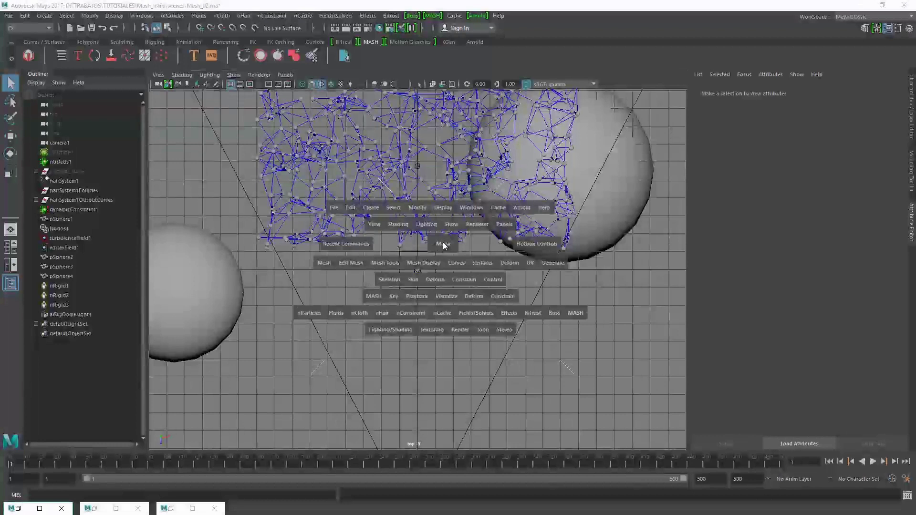
click(444, 246)
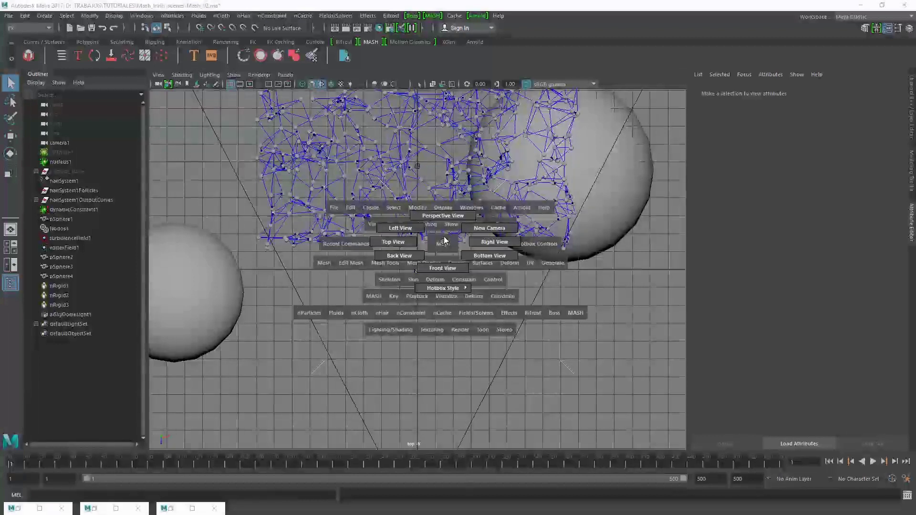
drag(445, 235, 444, 245)
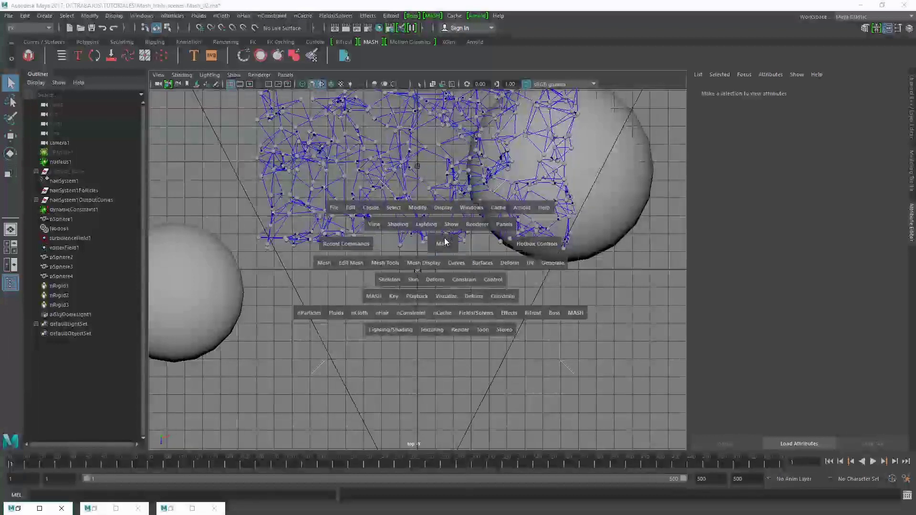
click(442, 243)
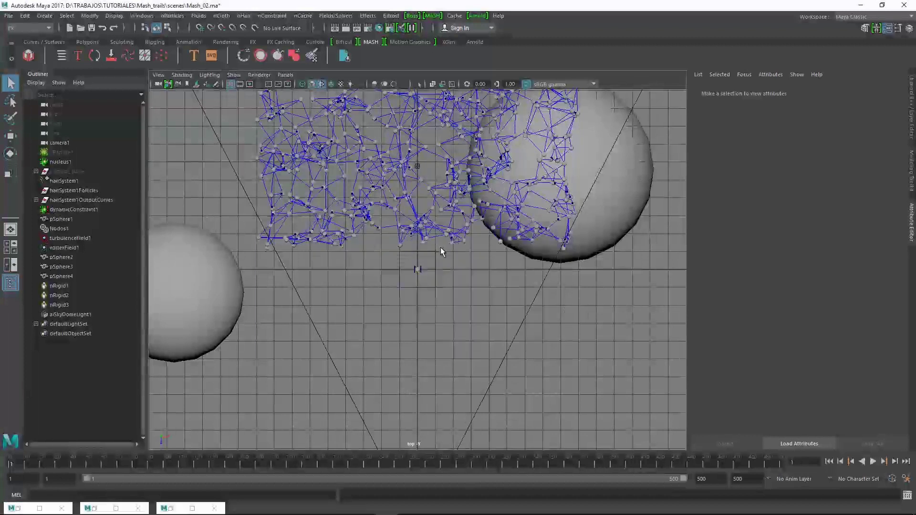
mouse_move(427, 177)
alt+middle_down()
mouse_move(426, 268)
mouse_move(401, 262)
alt+middle_up()
scroll(426, 267, down, 2)
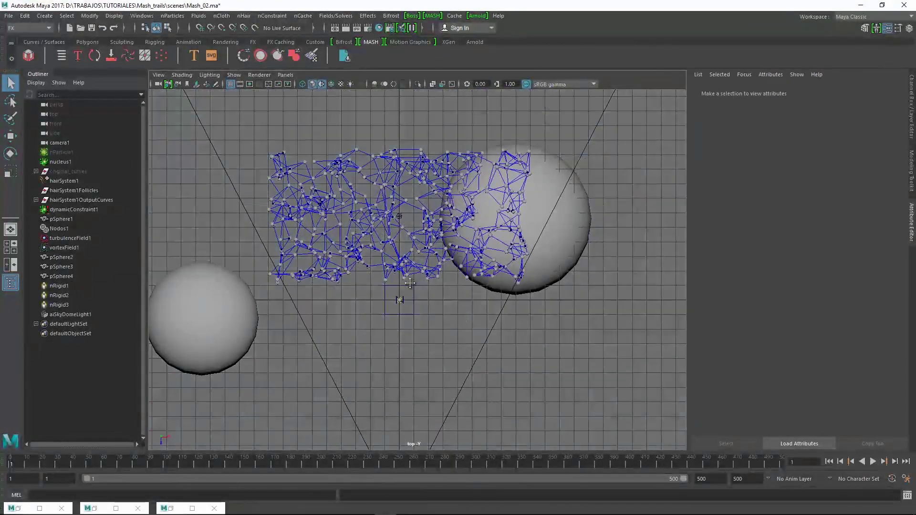
- Delete aiSkyDomeLight1, hide the grid and restore the grey viewport background
click(396, 253)
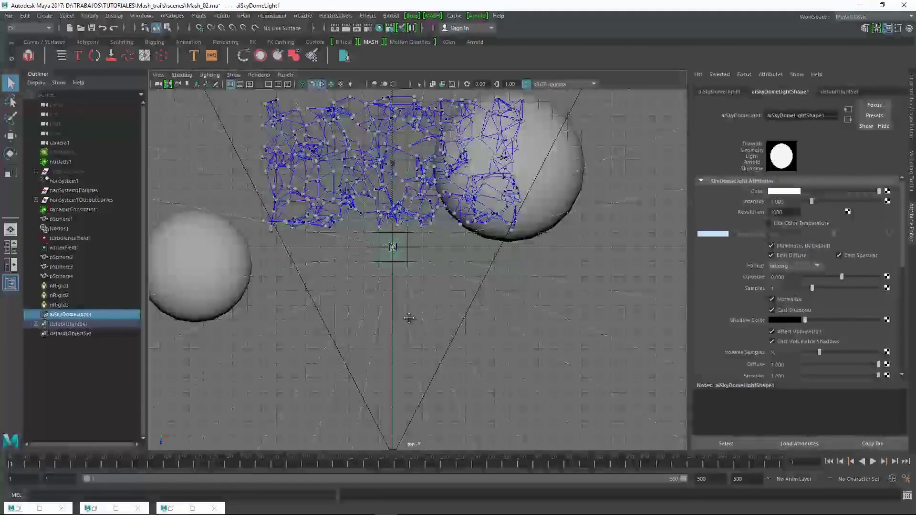
key(Delete)
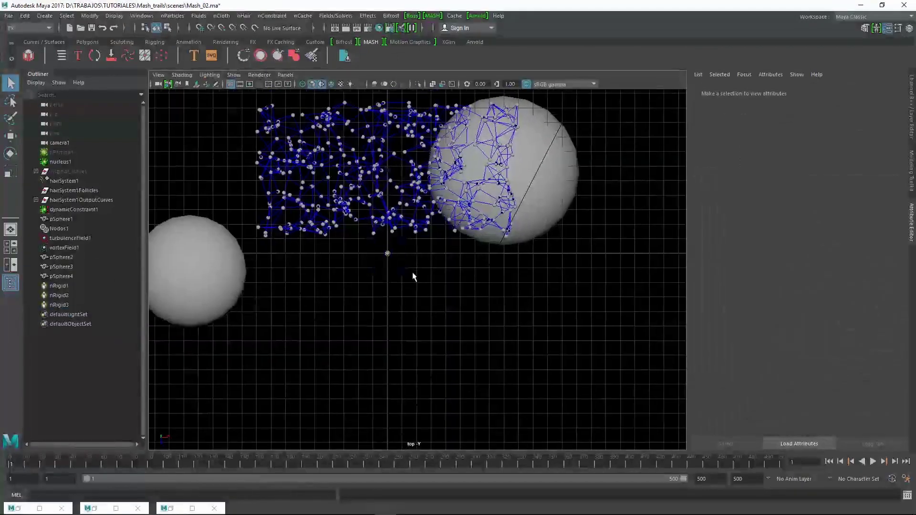
click(230, 84)
alt+middle_drag(358, 248, 358, 291)
scroll(358, 291, down, 2)
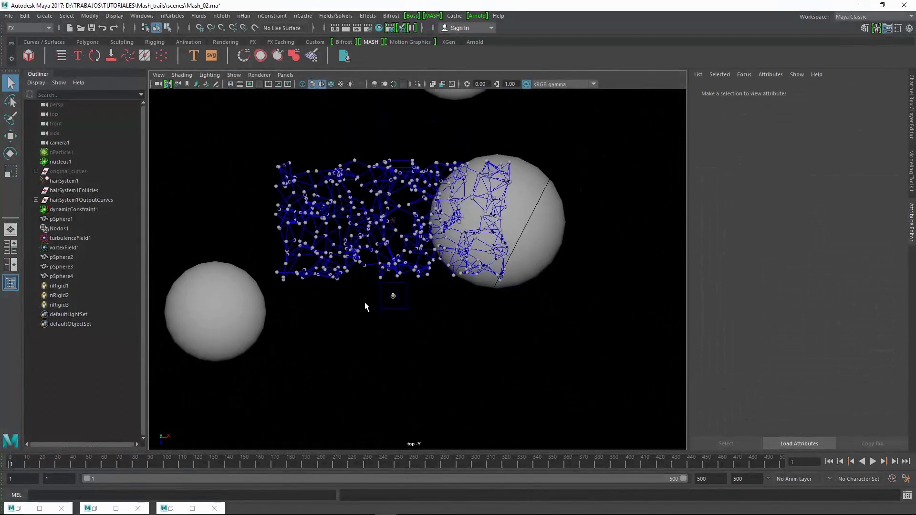
scroll(364, 302, down, 3)
scroll(413, 358, down, 3)
key(alt+b)
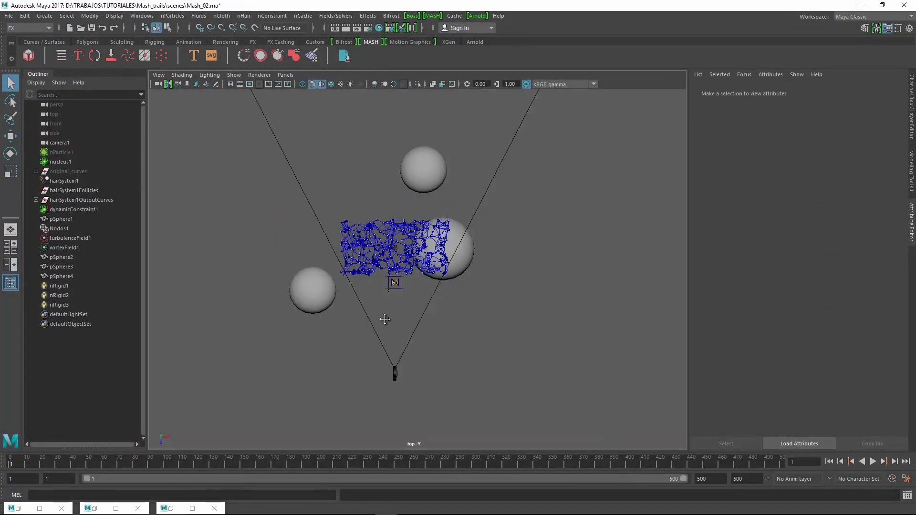
scroll(385, 319, up, 2)
scroll(382, 300, up, 2)
- Measure with the Distance Tool from camera1 up to the node network
click(46, 18)
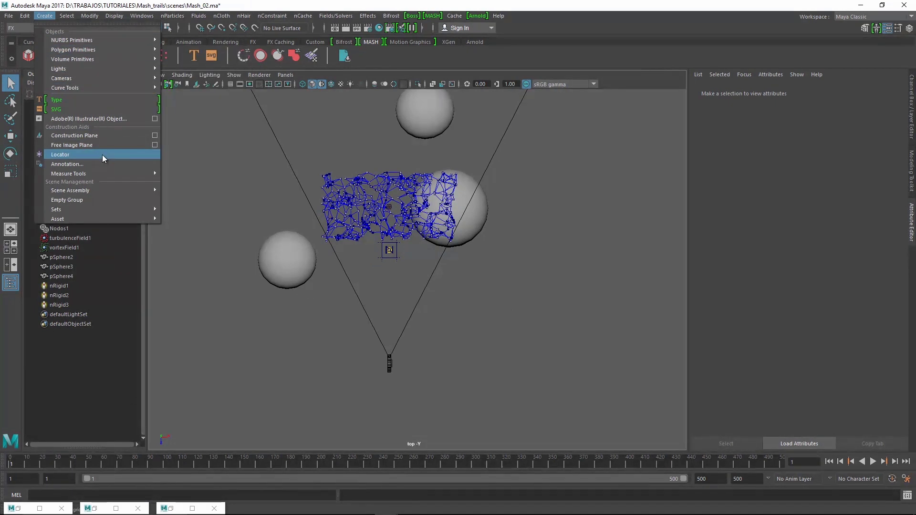
mouse_move(69, 173)
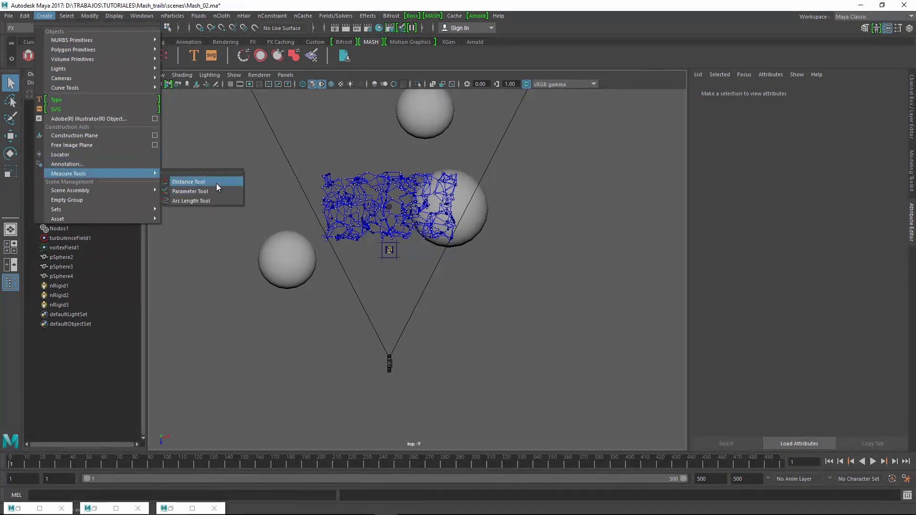
click(216, 183)
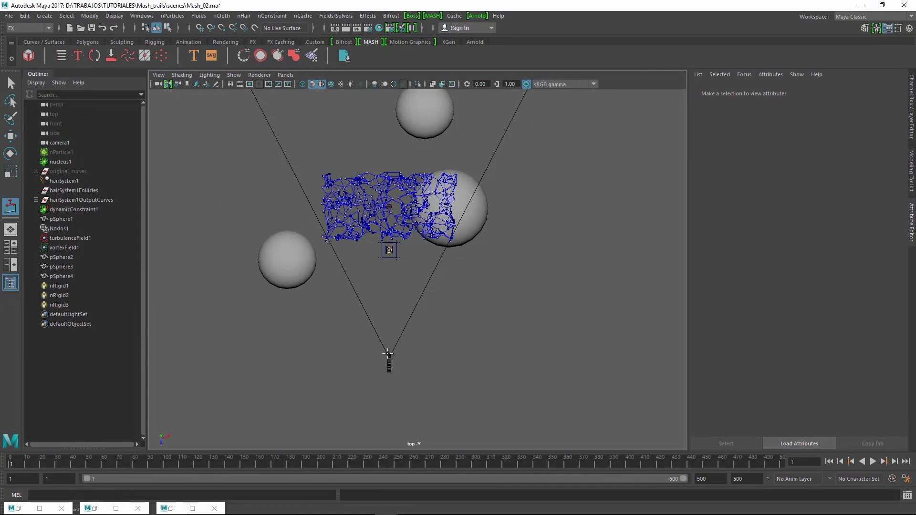
scroll(388, 354, up, 1)
scroll(427, 338, up, 1)
click(386, 374)
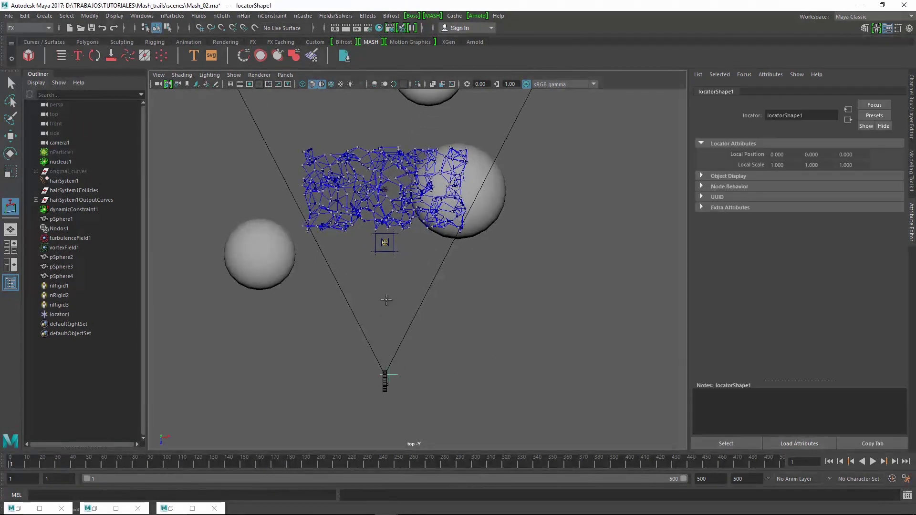
drag(387, 236, 389, 189)
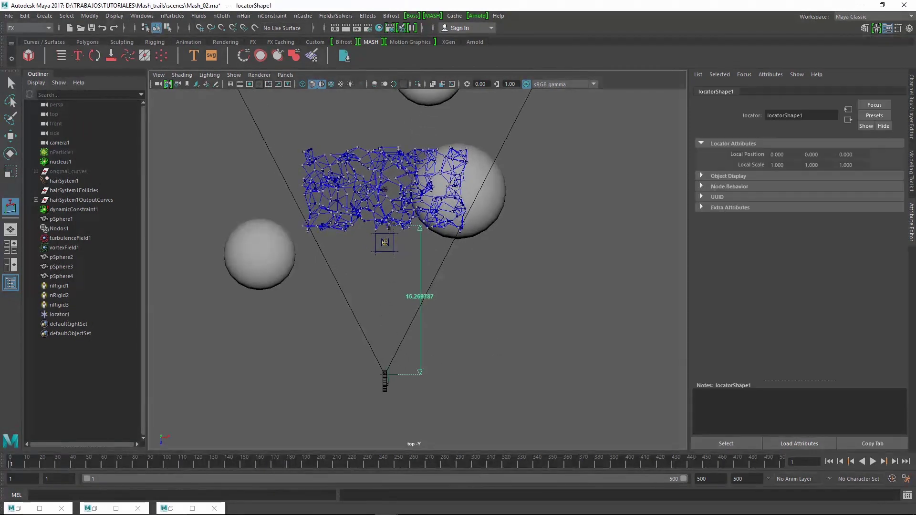
click(389, 189)
alt+middle_drag(435, 369, 439, 323)
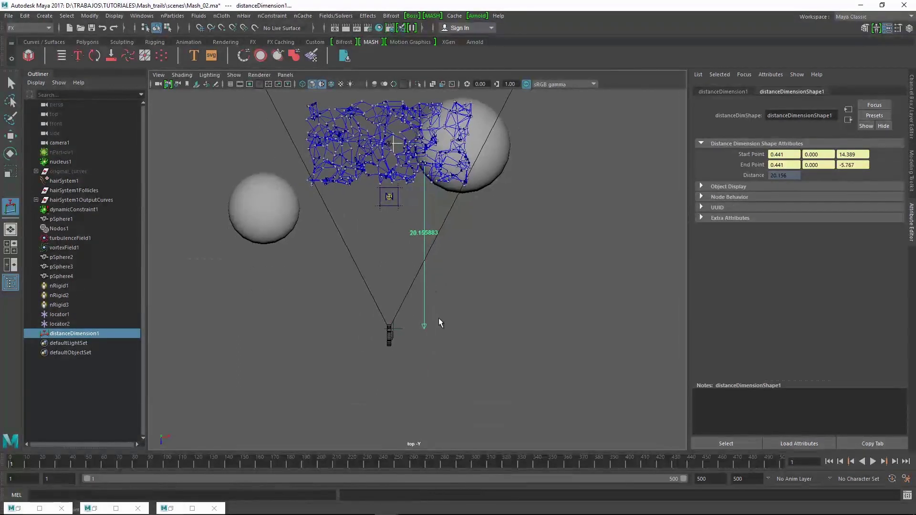
- Nudge locator1 along the camera axis with the Move tool
key(q)
scroll(497, 327, up, 1)
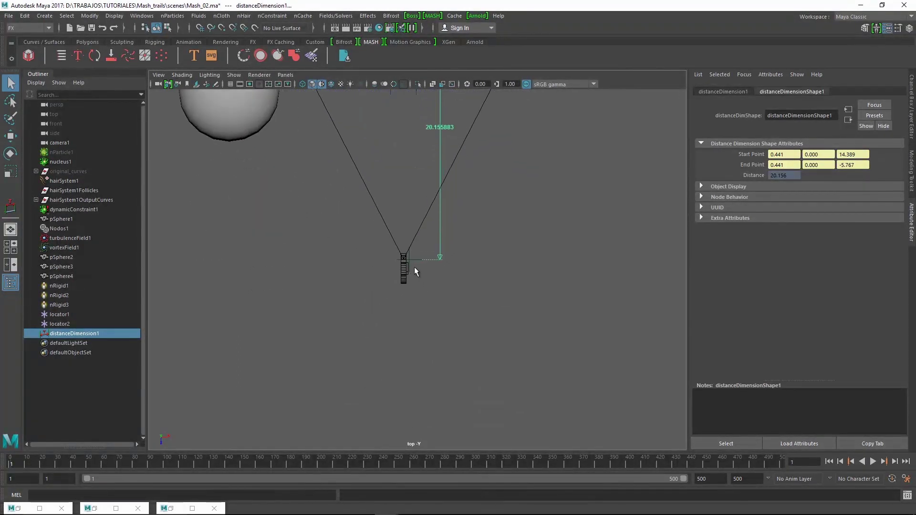
shift+click(414, 262)
scroll(410, 270, up, 2)
scroll(417, 270, up, 2)
key(w)
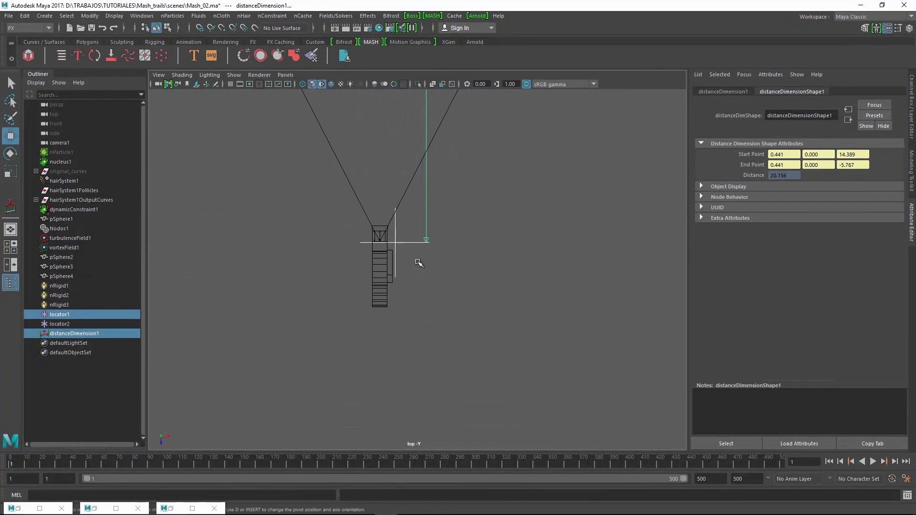
click(405, 261)
click(397, 245)
mouse_move(396, 256)
mouse_down()
mouse_move(396, 150)
mouse_move(396, 252)
mouse_up()
- Recentre the top view and select distanceDimension1, reading 20.127
key(q)
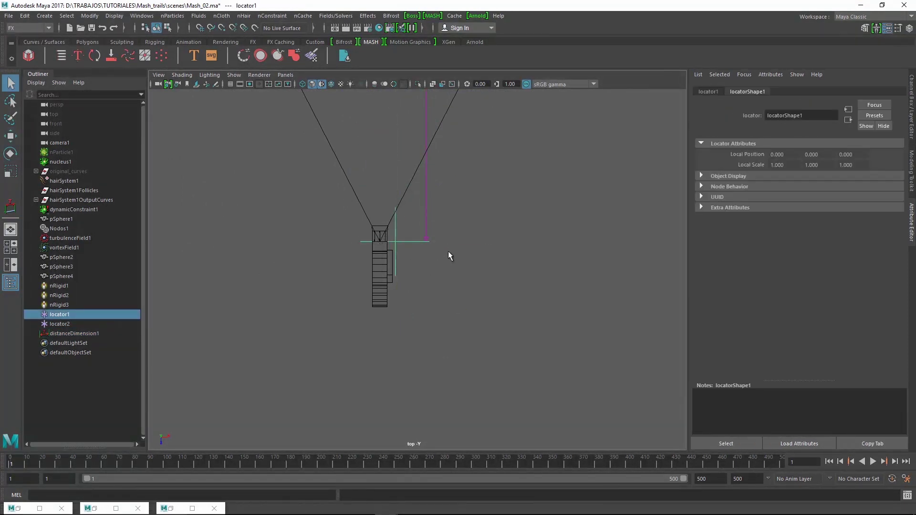
scroll(450, 256, down, 4)
scroll(487, 243, down, 2)
alt+middle_drag(477, 201, 440, 331)
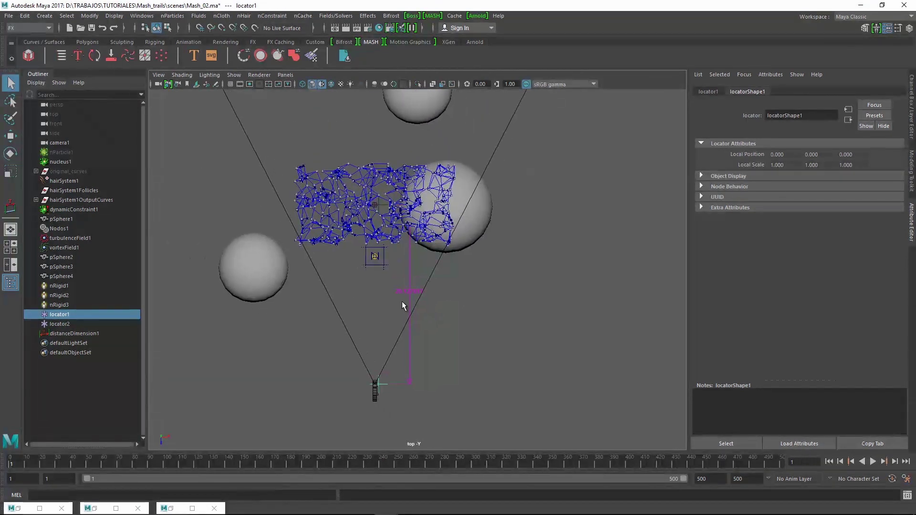
scroll(600, 316, up, 6)
alt+middle_drag(600, 317, 609, 296)
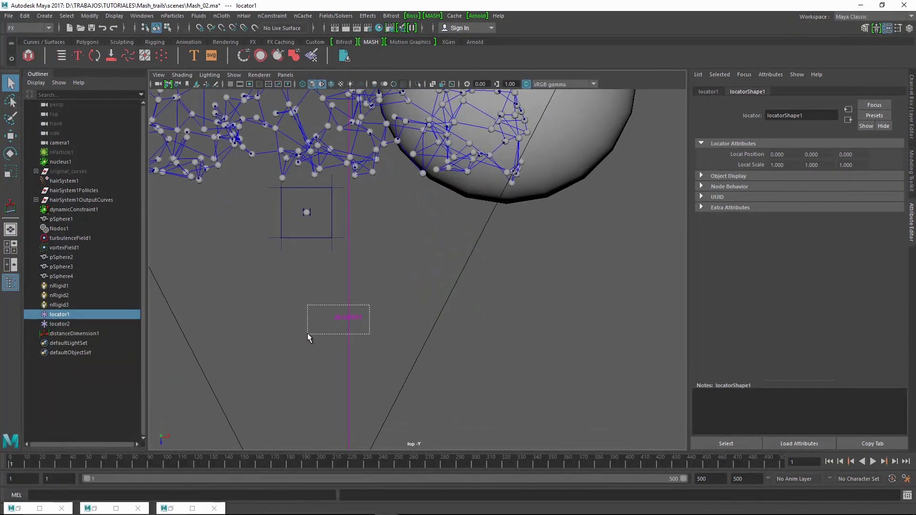
drag(310, 337, 311, 336)
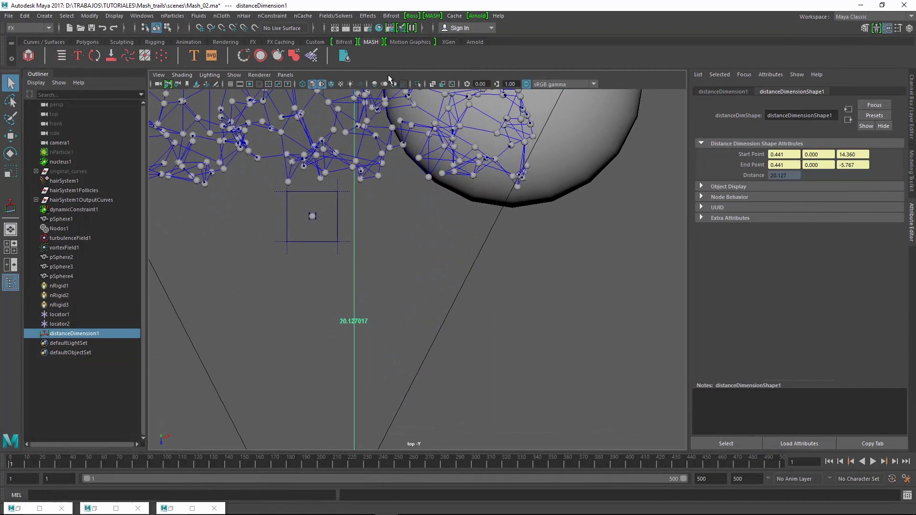
- Open Render Settings and move the window to the right of the viewport
click(368, 29)
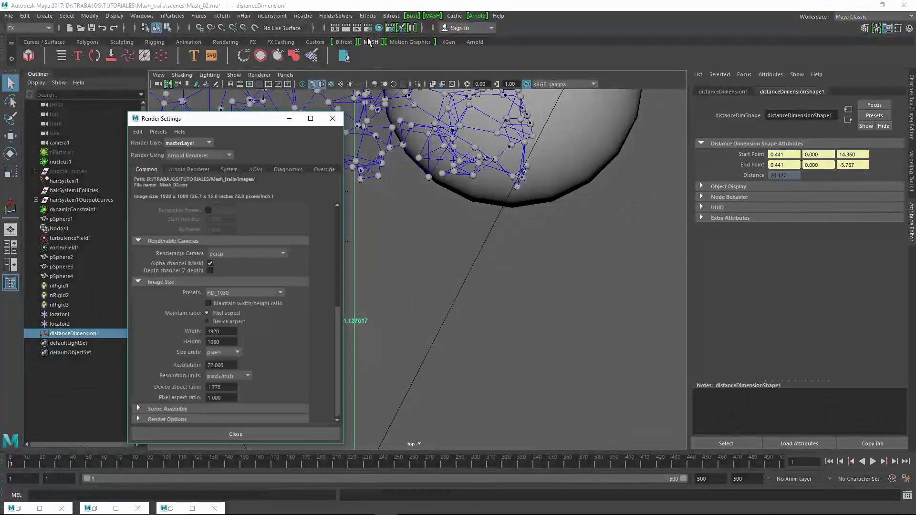
drag(268, 122, 561, 115)
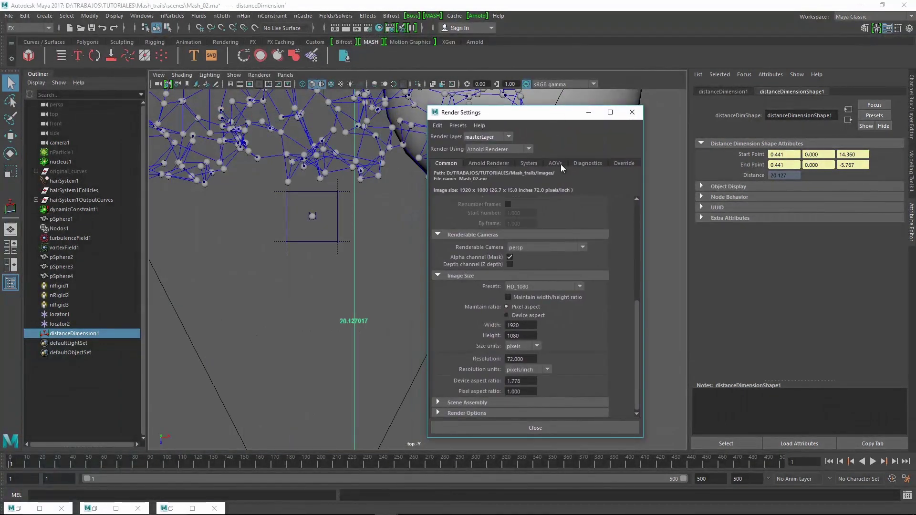
scroll(635, 316, down, 1)
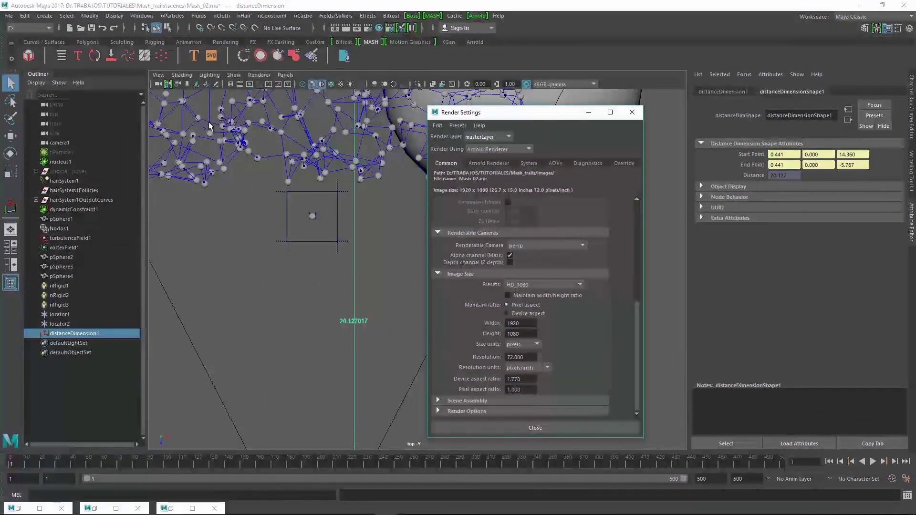
click(188, 318)
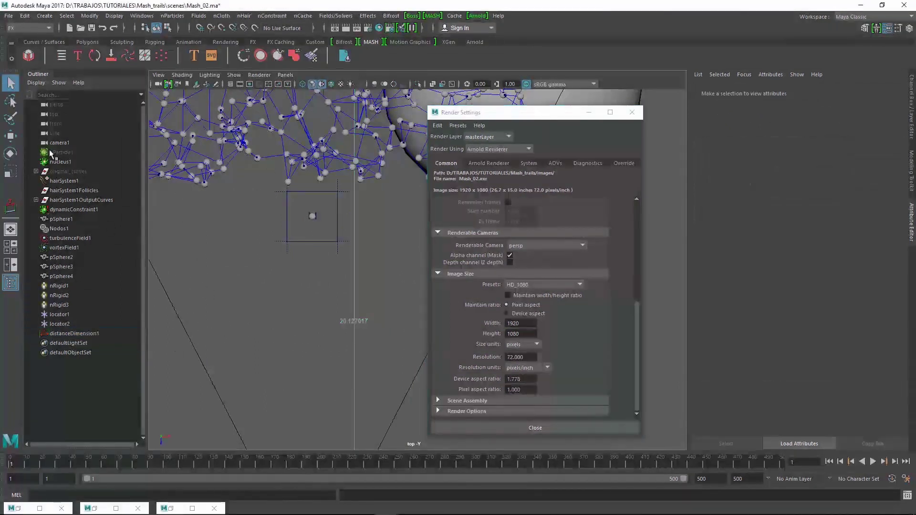
- Enable DOF in camera1's Arnold attributes and start the Arnold Render View
click(64, 144)
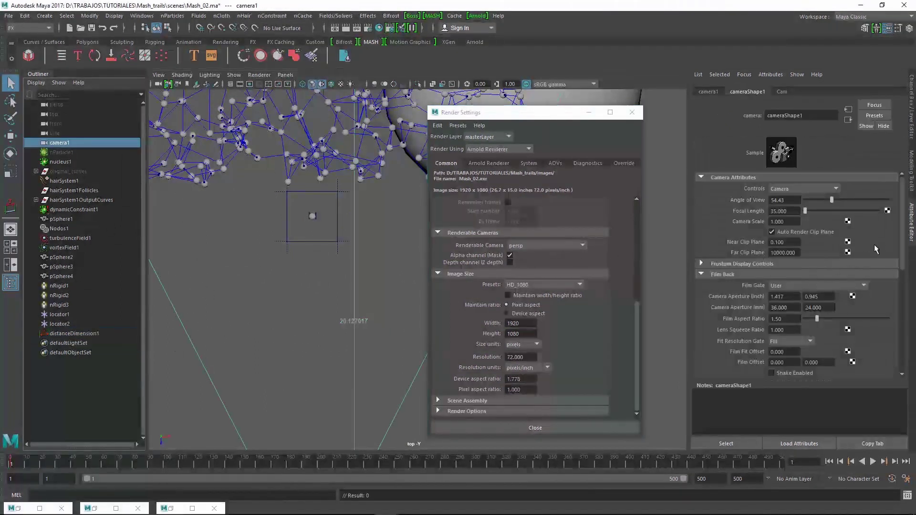
scroll(897, 267, down, 3)
scroll(889, 353, down, 5)
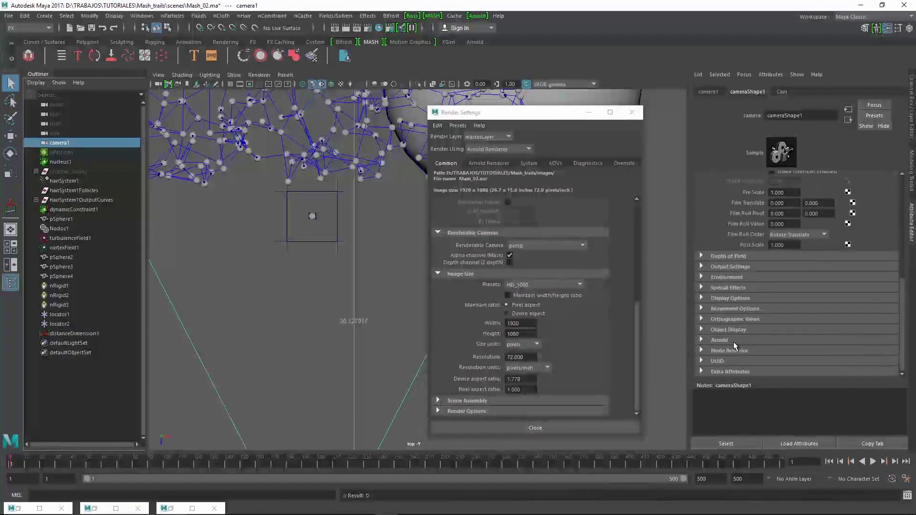
click(816, 343)
scroll(899, 334, down, 3)
scroll(899, 331, down, 2)
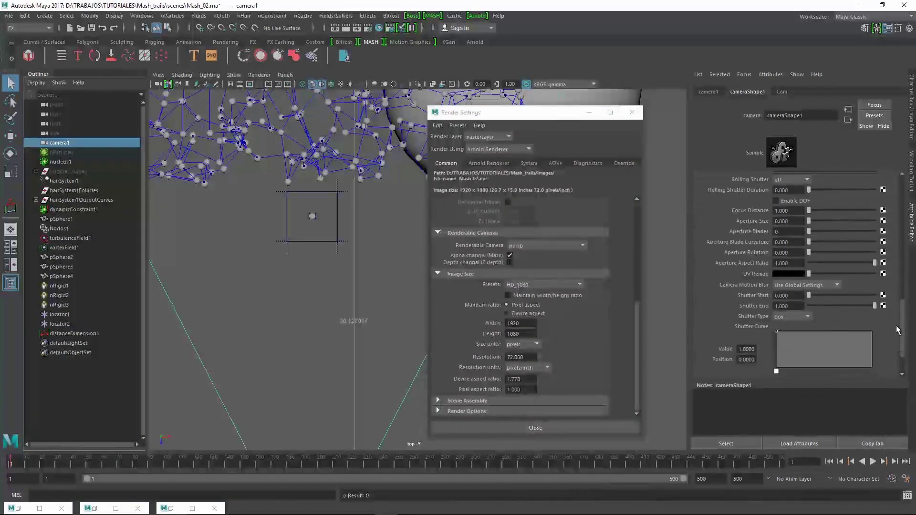
drag(904, 325, 904, 300)
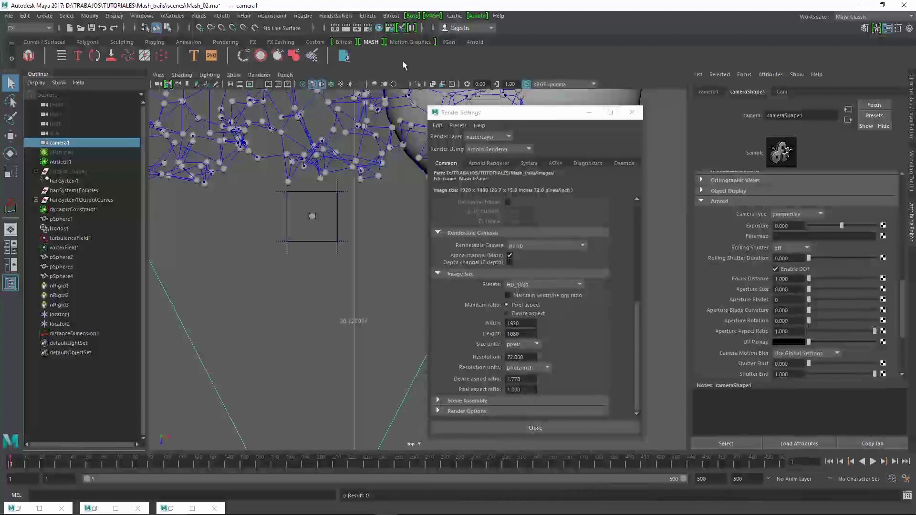
click(477, 17)
click(487, 33)
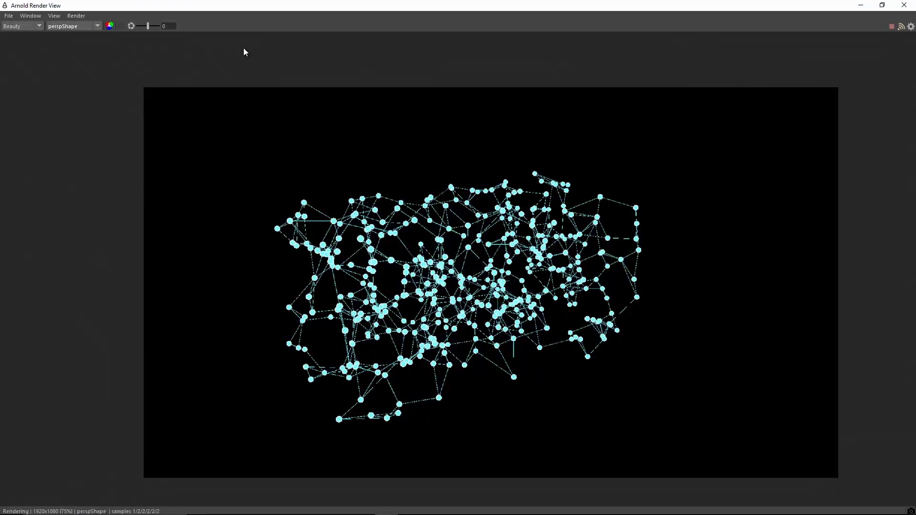
- Render through camera1 and set its focus distance to 20.120
click(81, 25)
click(79, 57)
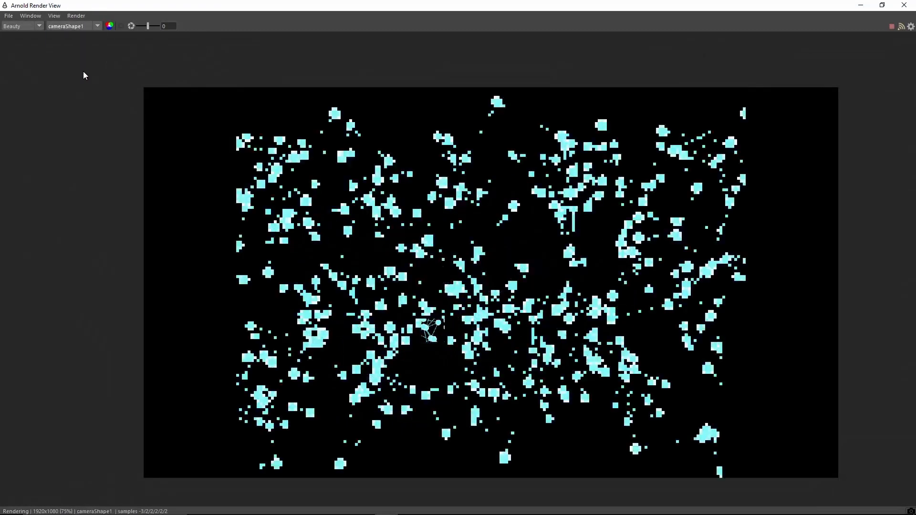
double_click(693, 9)
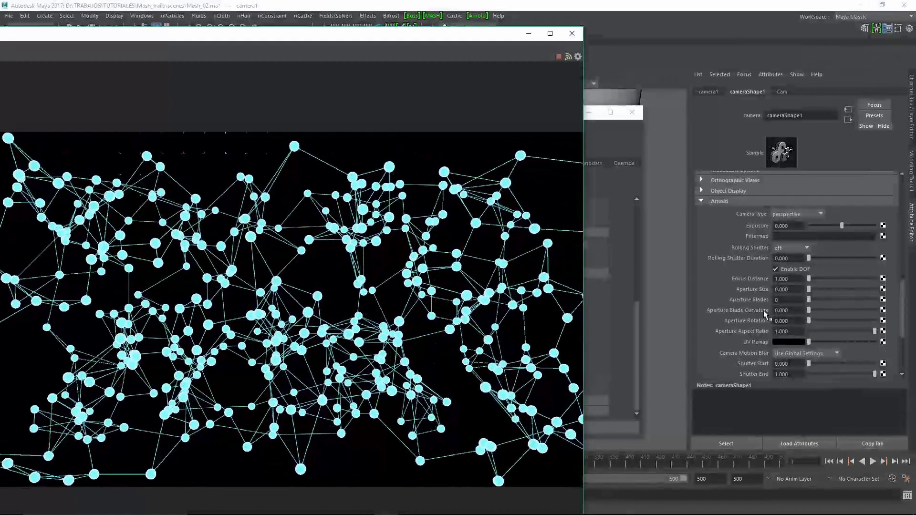
click(797, 280)
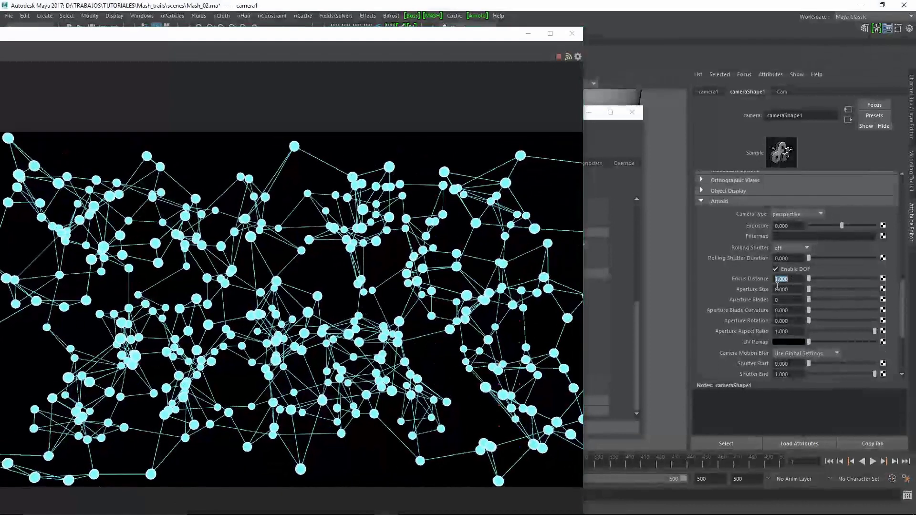
text(20.1)
key(Return)
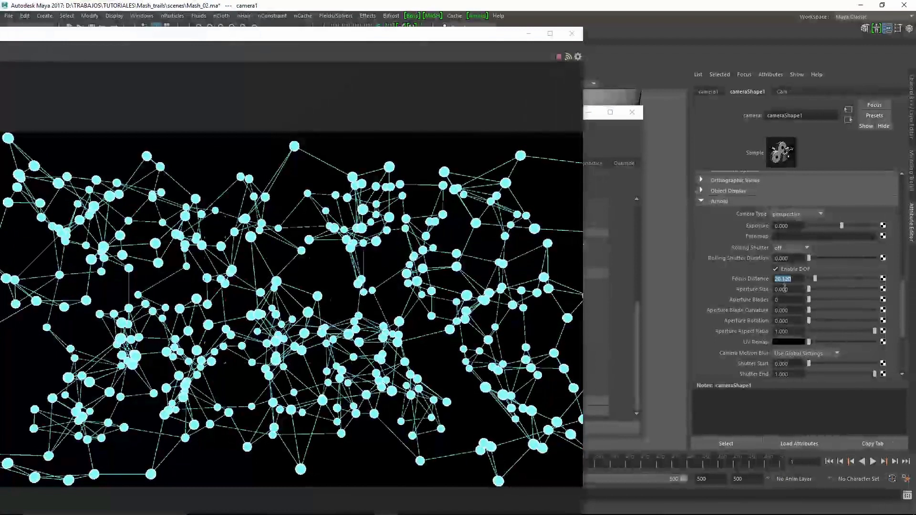
- Set camera1's aperture size to 2, then 1, finally 0.8
text(2)
key(Return)
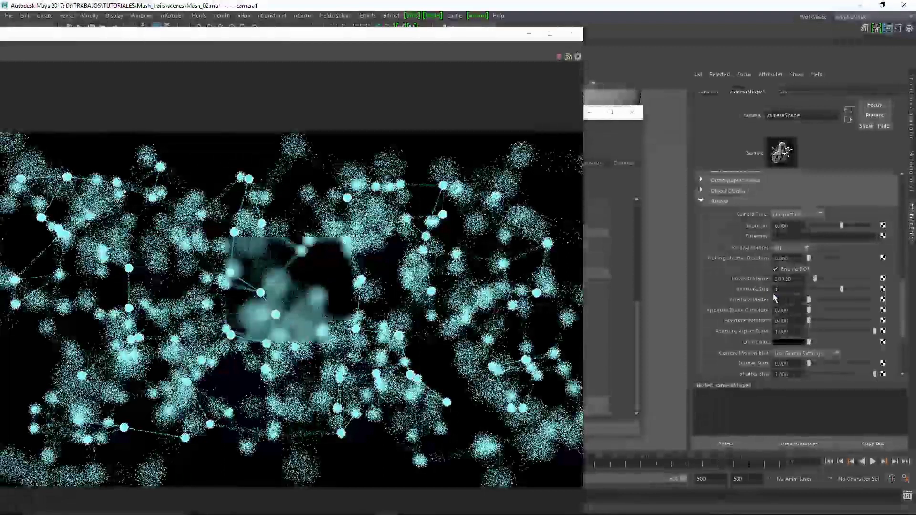
text(1)
key(Return)
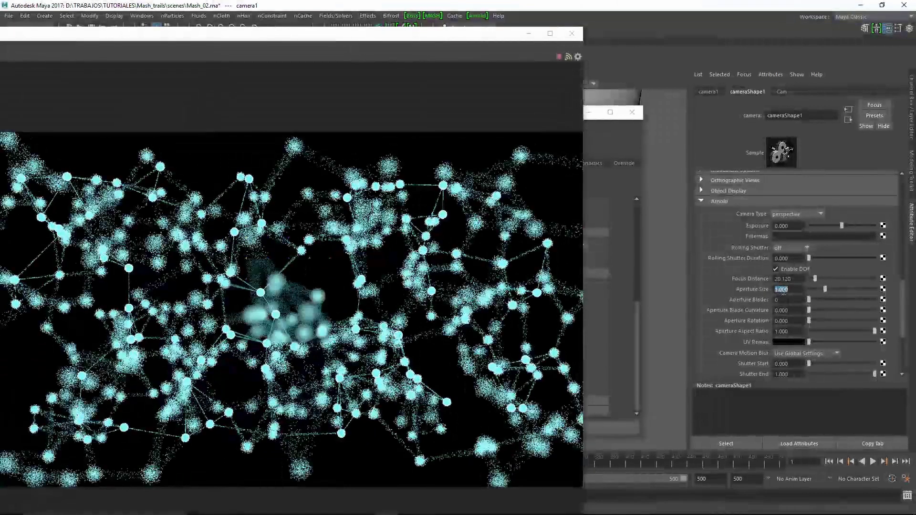
text(0.)
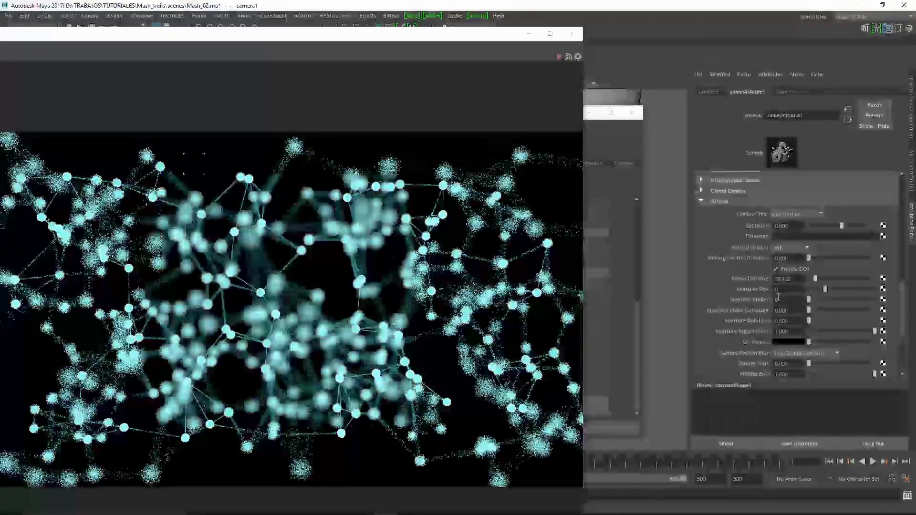
text(8)
key(Return)
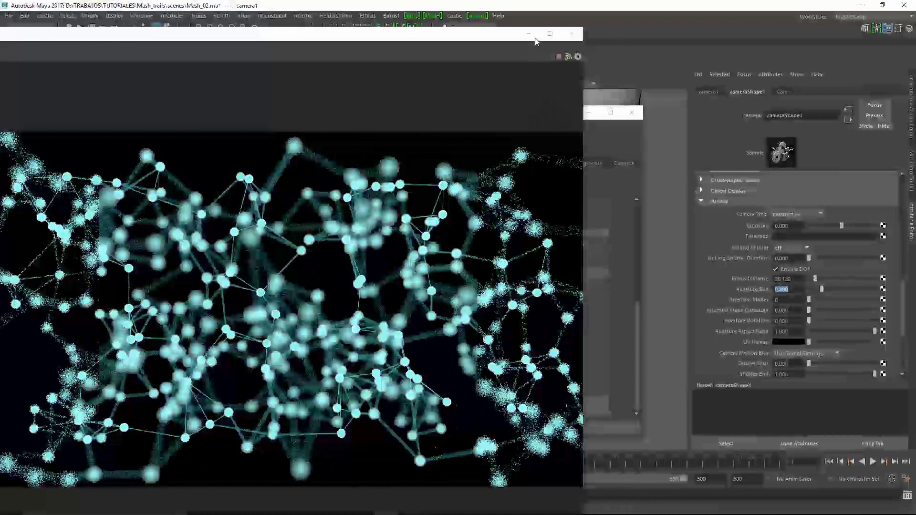
- Maximize the render view, centre the blurred image, then close it
click(550, 33)
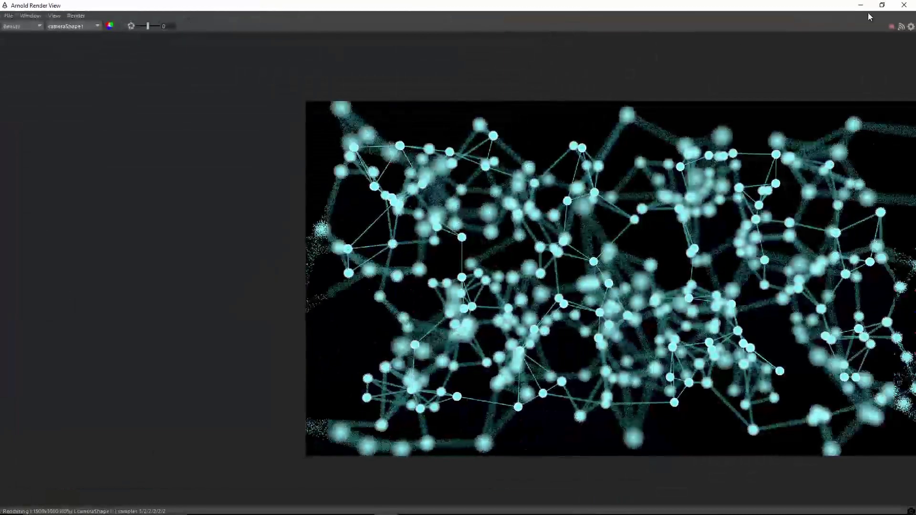
middle_drag(706, 168, 580, 152)
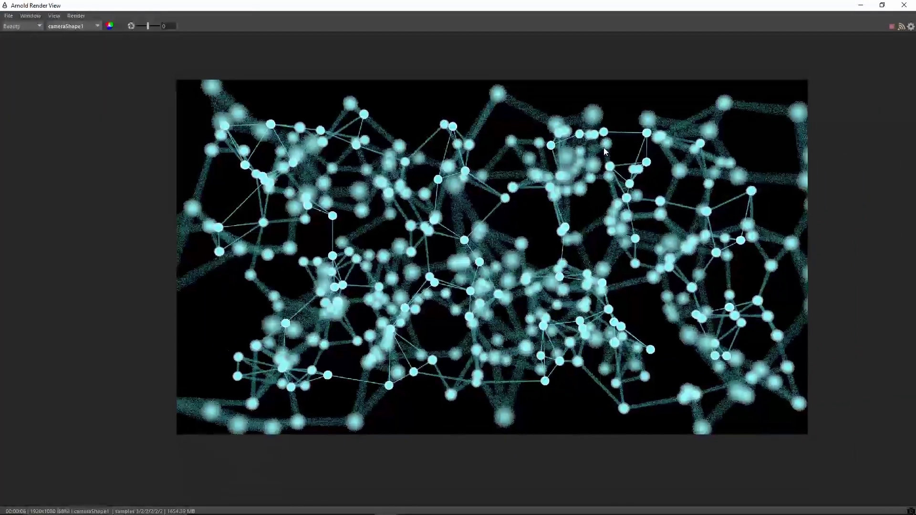
click(904, 6)
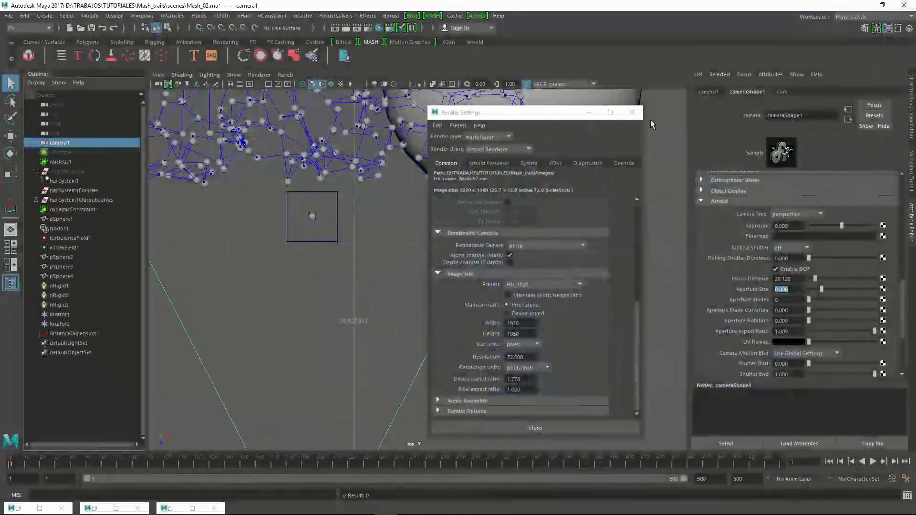
- Switch the viewport to look through camera1
scroll(564, 210, down, 2)
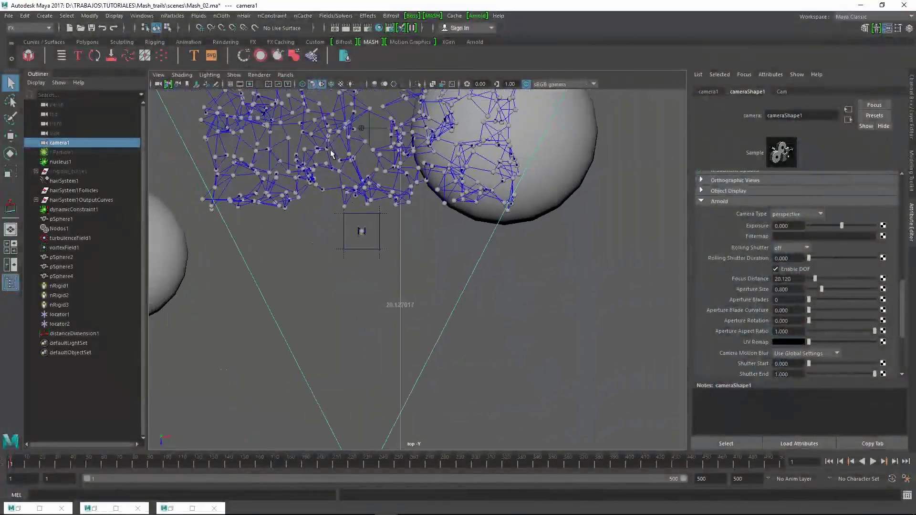
click(286, 75)
mouse_move(311, 86)
click(404, 85)
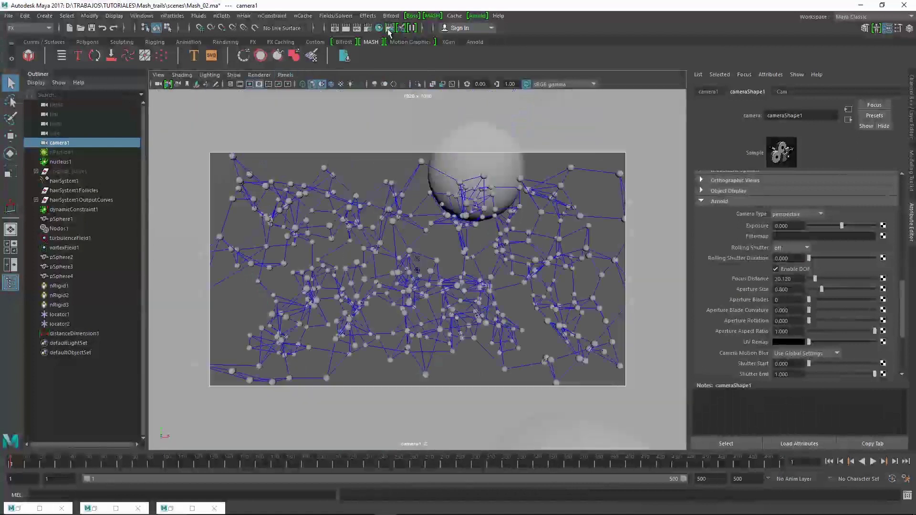
- Set Arnold Camera (AA) sampling to 6 and expand the Clamping options
click(368, 29)
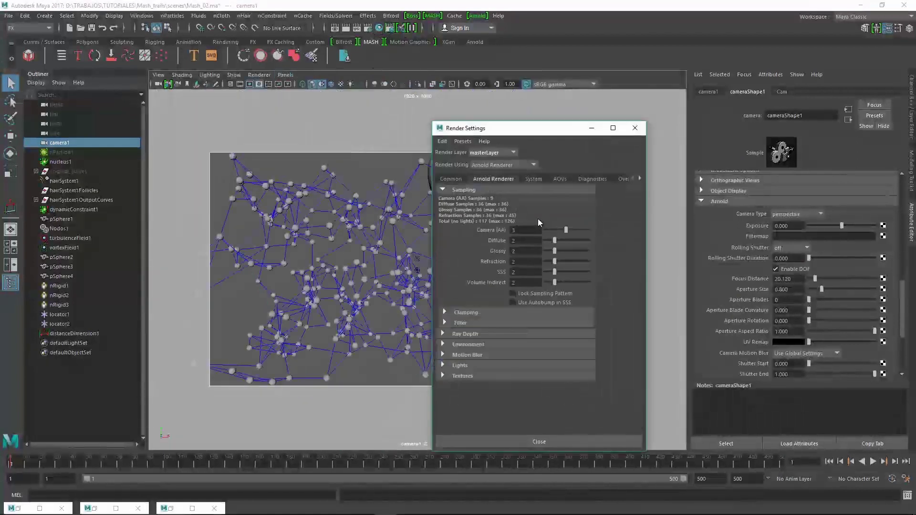
text(6)
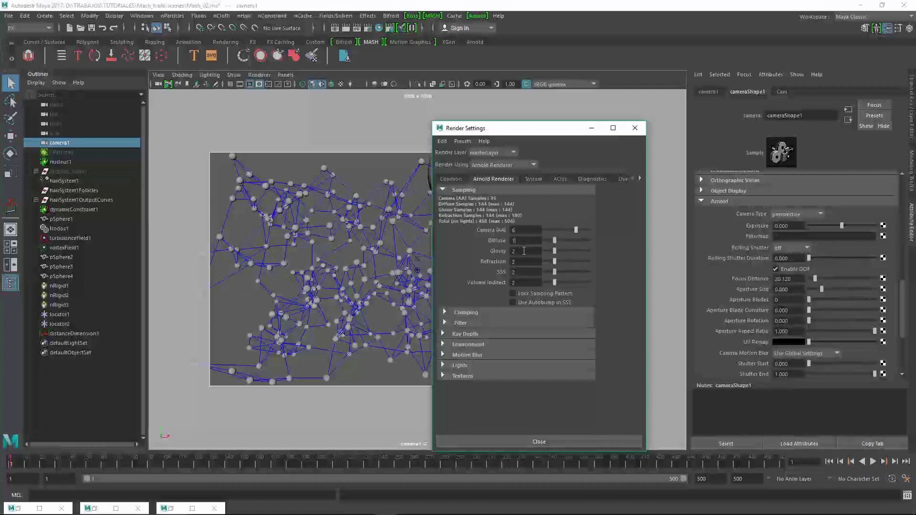
click(491, 313)
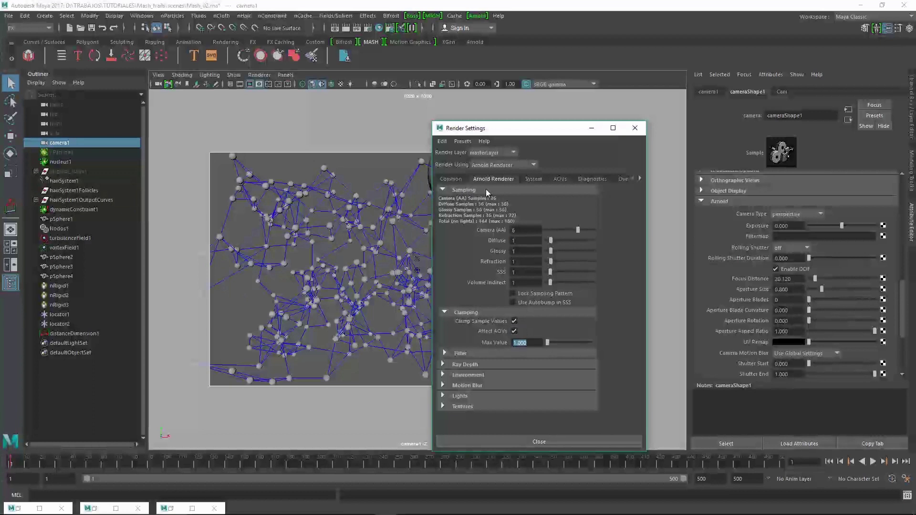
click(528, 232)
text(7)
click(635, 128)
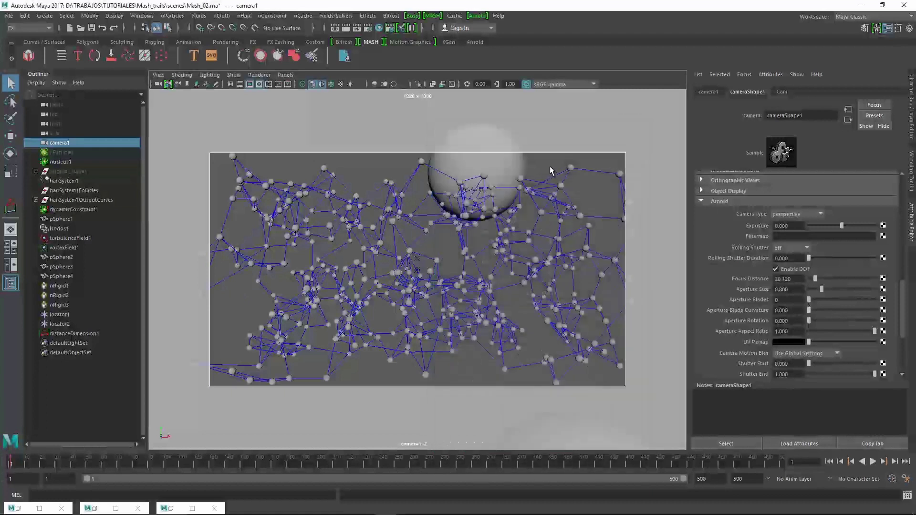
- Keep Interactive as the Arnold System render type, then render camera1 in Arnold Render View
click(551, 171)
click(368, 27)
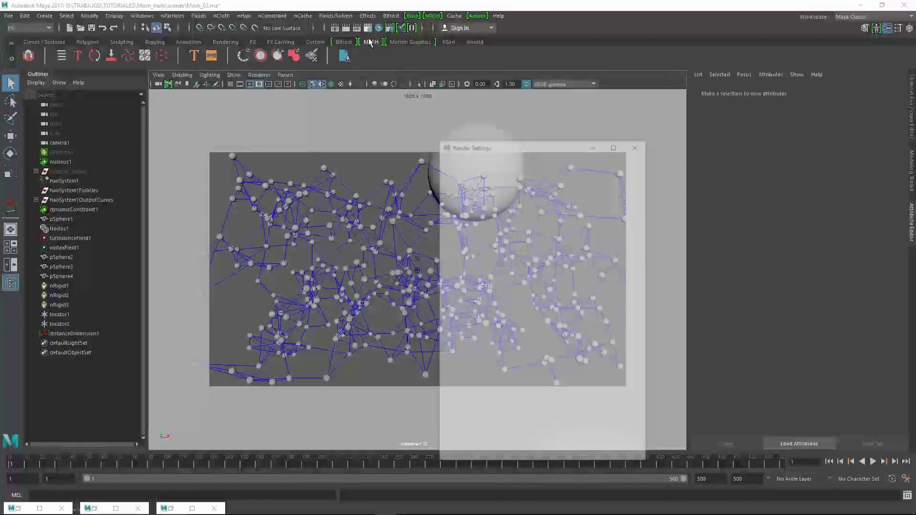
click(538, 195)
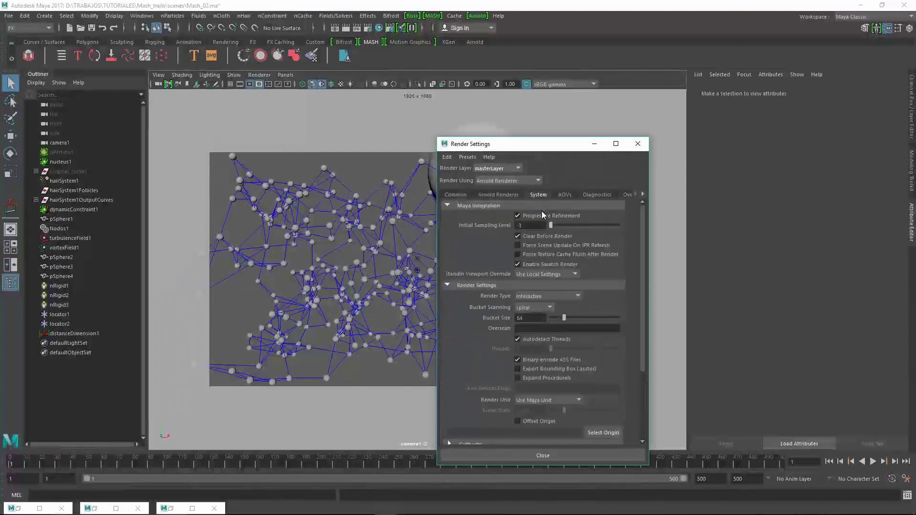
click(555, 296)
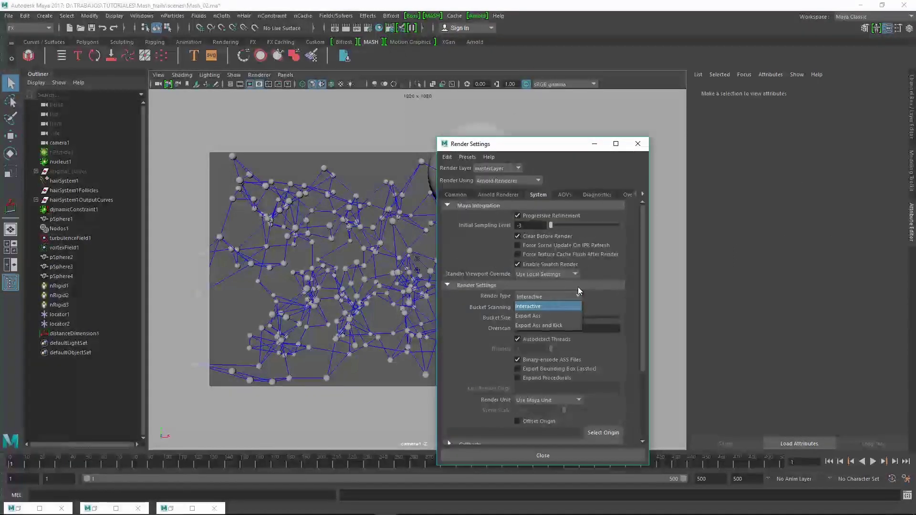
click(618, 269)
click(637, 144)
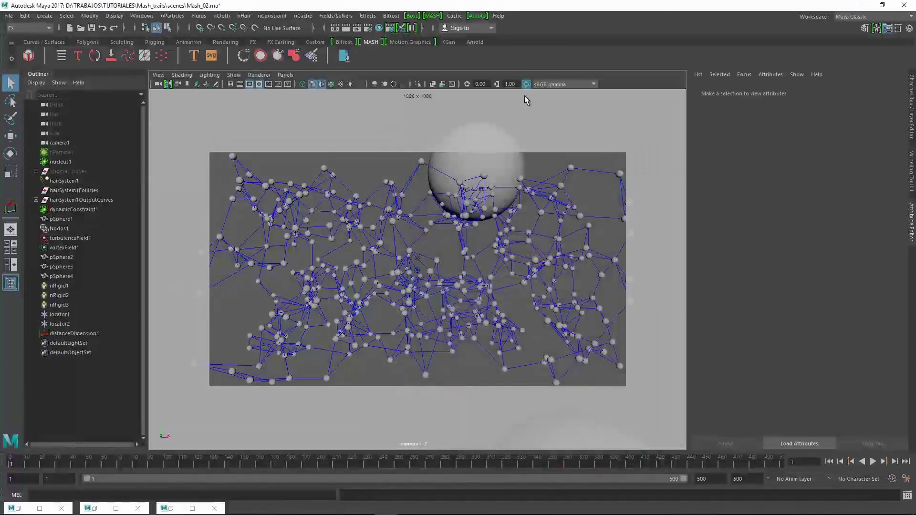
click(477, 16)
click(491, 30)
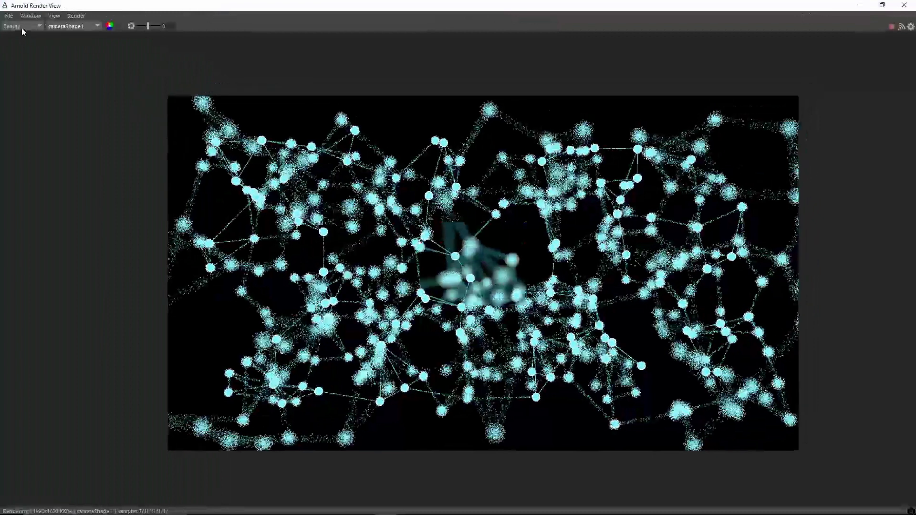
- Inspect the depth-of-field render at Real Size, then close the Arnold Render View
click(30, 16)
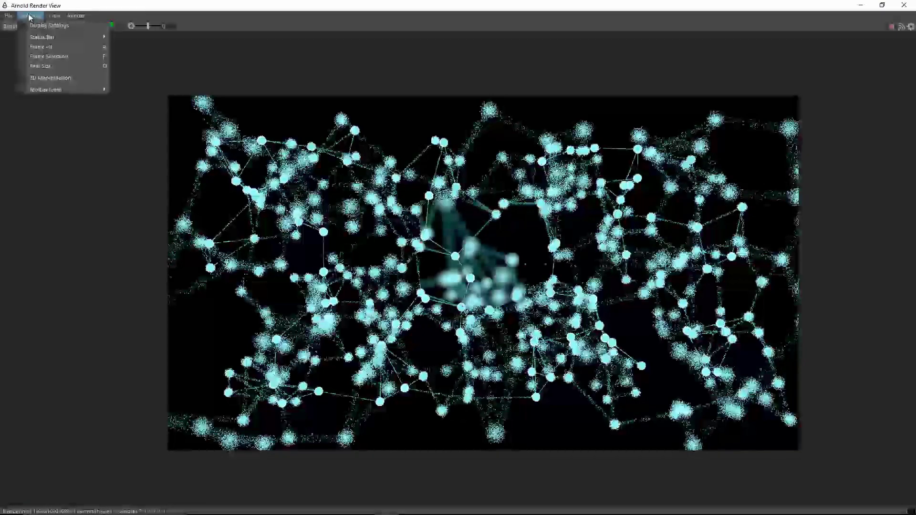
click(56, 67)
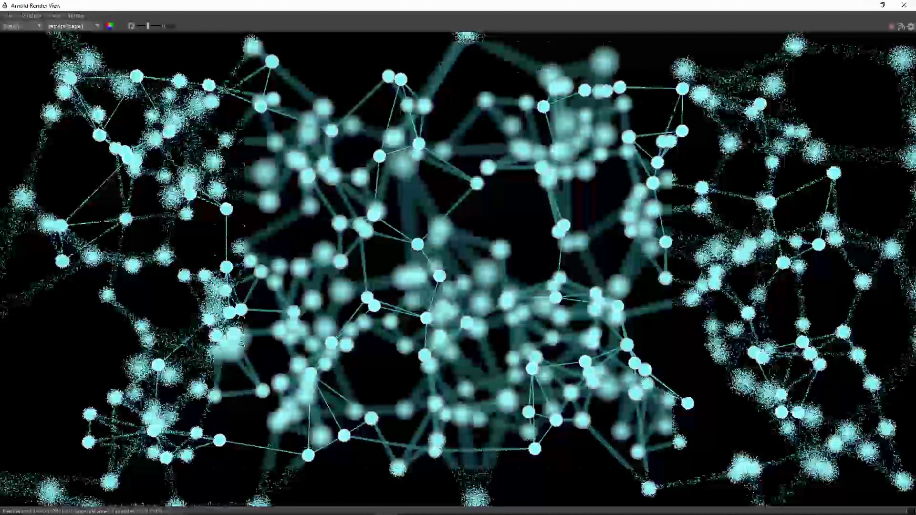
click(903, 5)
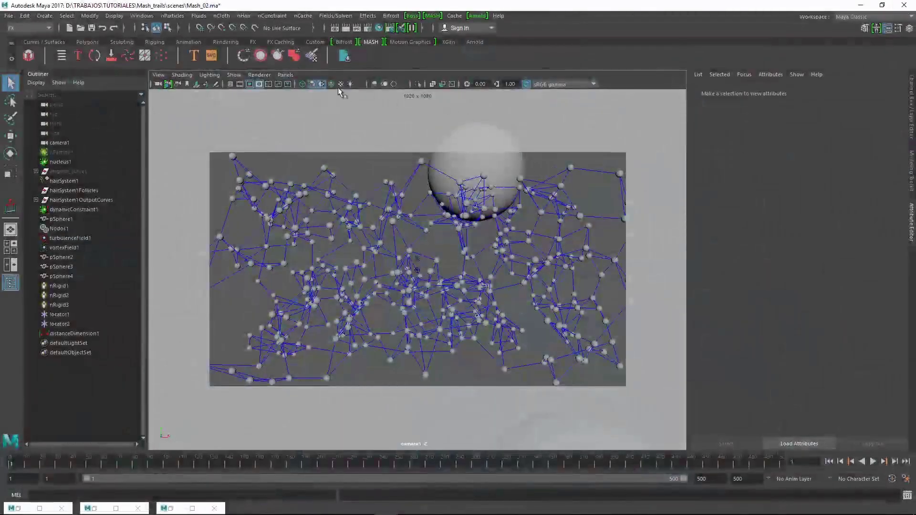
- Review the Arnold sampling settings in Render Settings
click(368, 28)
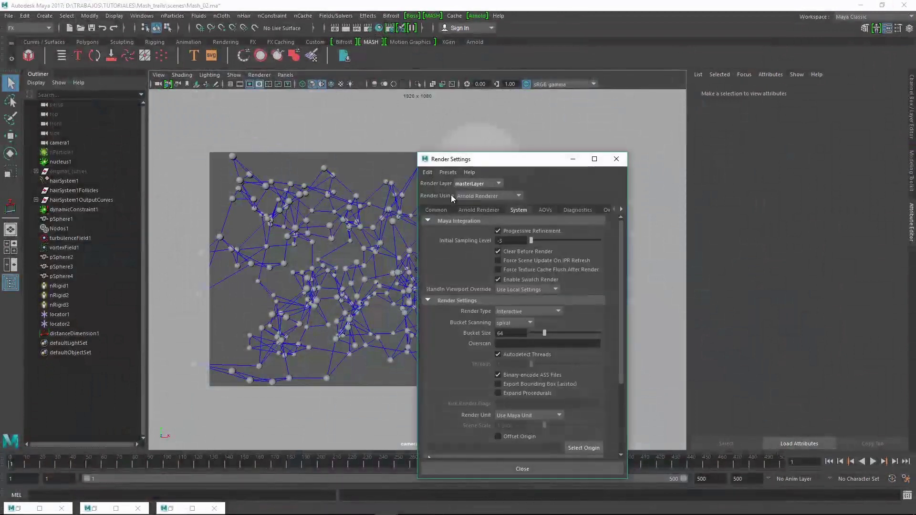
click(469, 211)
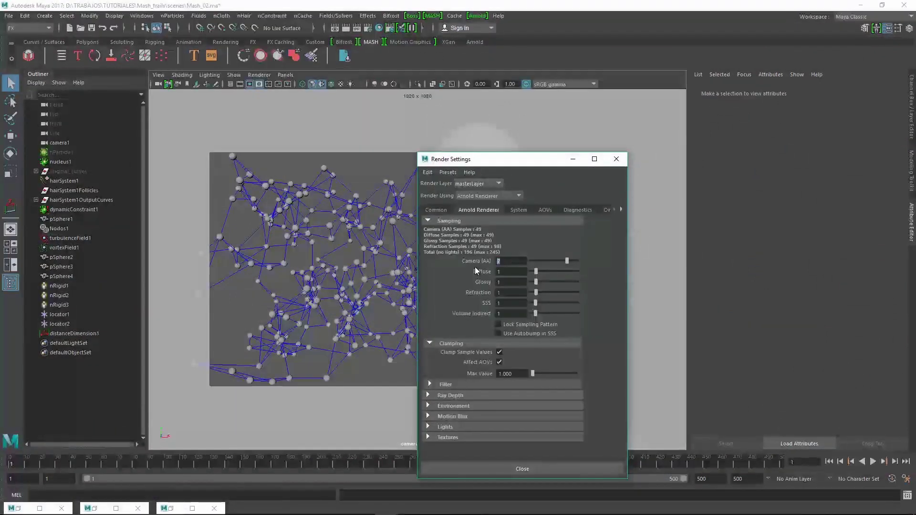
click(616, 159)
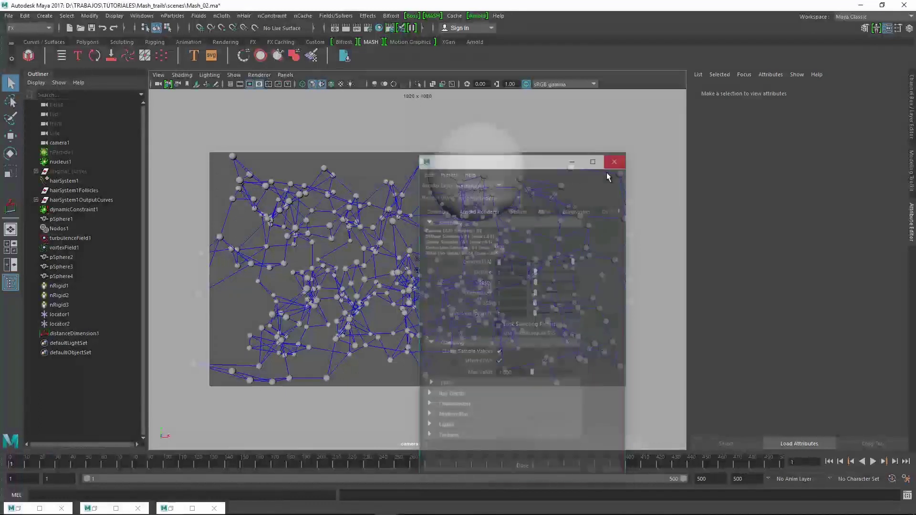
- Play the hair simulation, stop at frame 55, and render that frame in Arnold
click(871, 462)
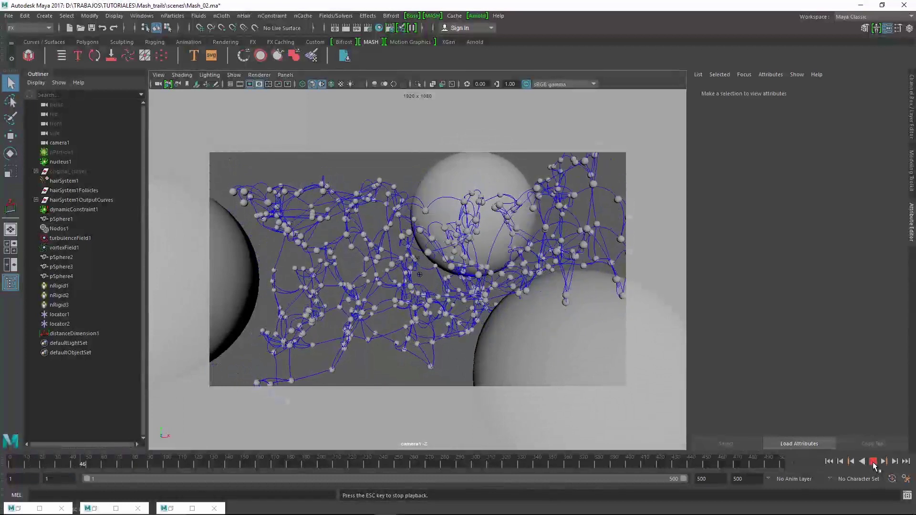
click(873, 462)
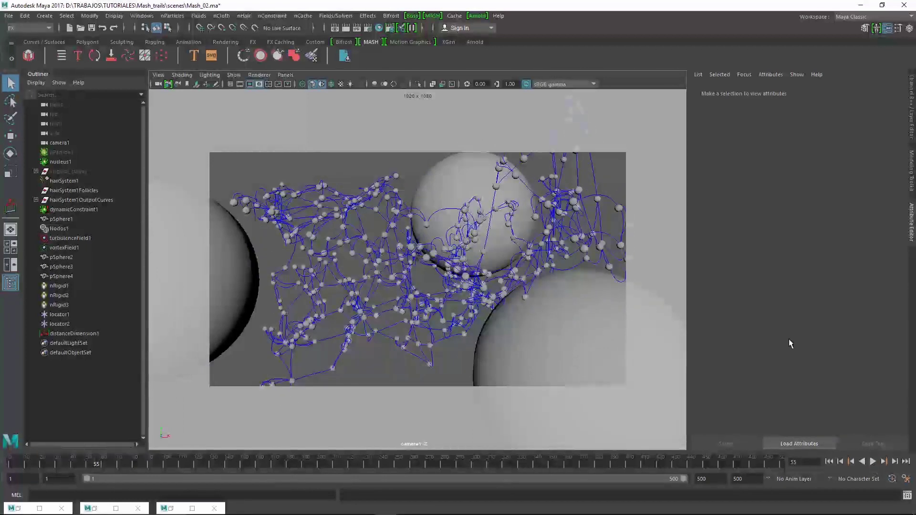
click(476, 16)
click(496, 31)
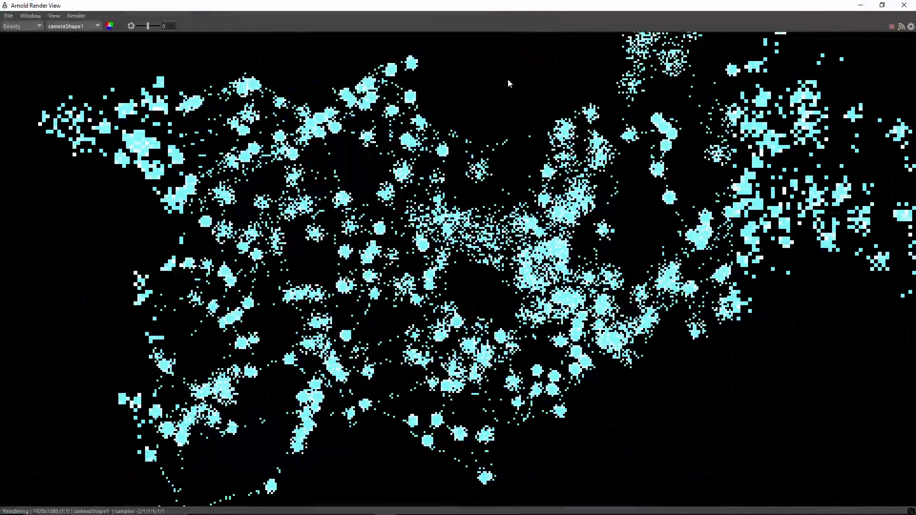